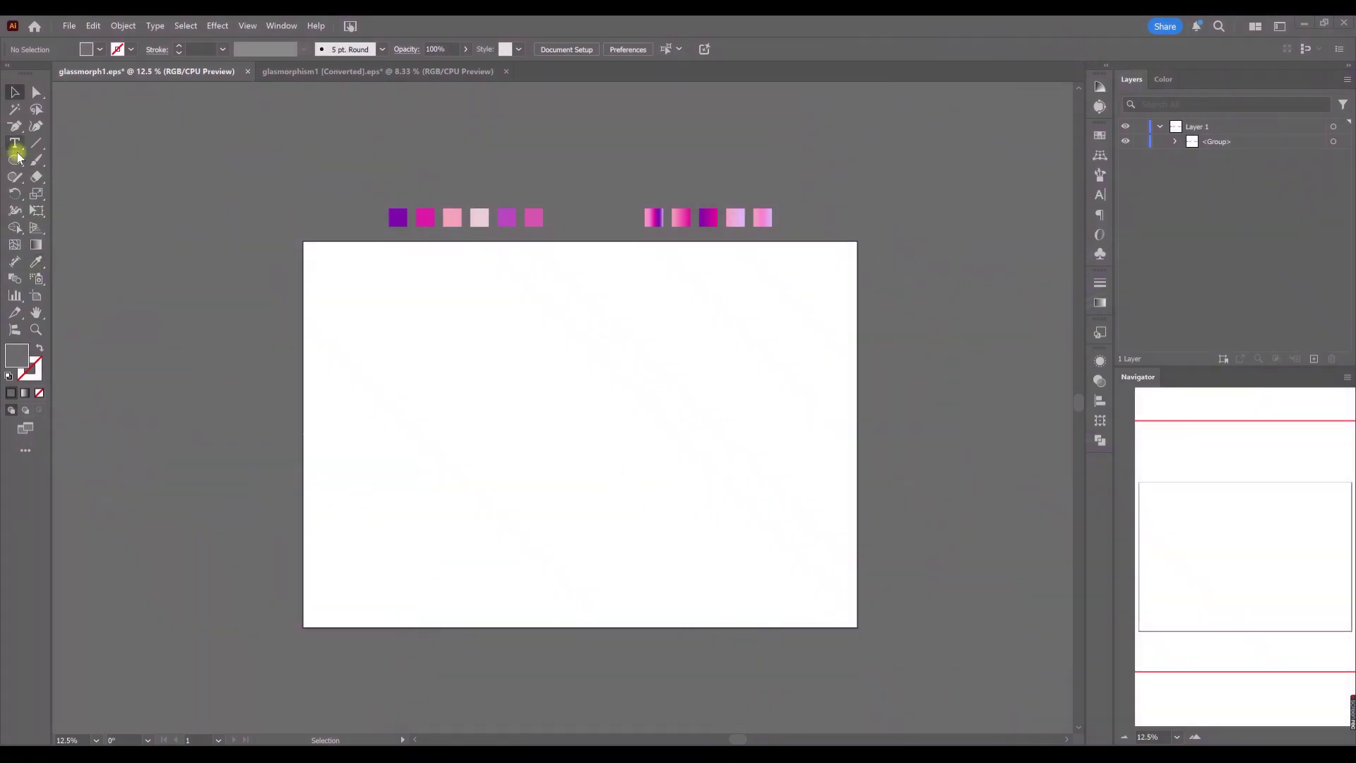
Step: Draw a rectangle covering the whole artboard and fill it with the medium violet from the fifth solid swatch
{"action": "left_click_drag", "start_coordinate": [18, 159], "coordinate": [54, 157]}
{"action": "left_click_drag", "start_coordinate": [304, 244], "coordinate": [856, 627]}
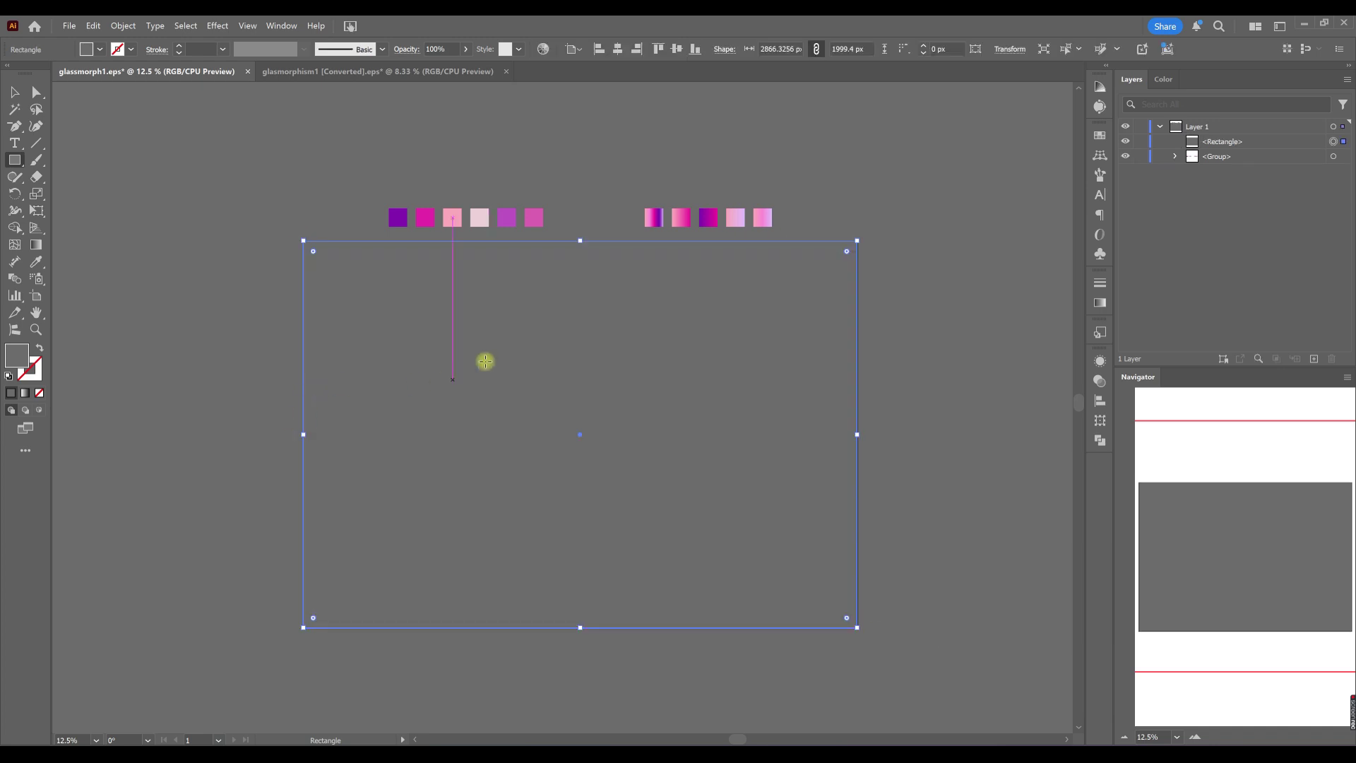
{"action": "key", "text": "i"}
{"action": "left_click", "coordinate": [425, 216]}
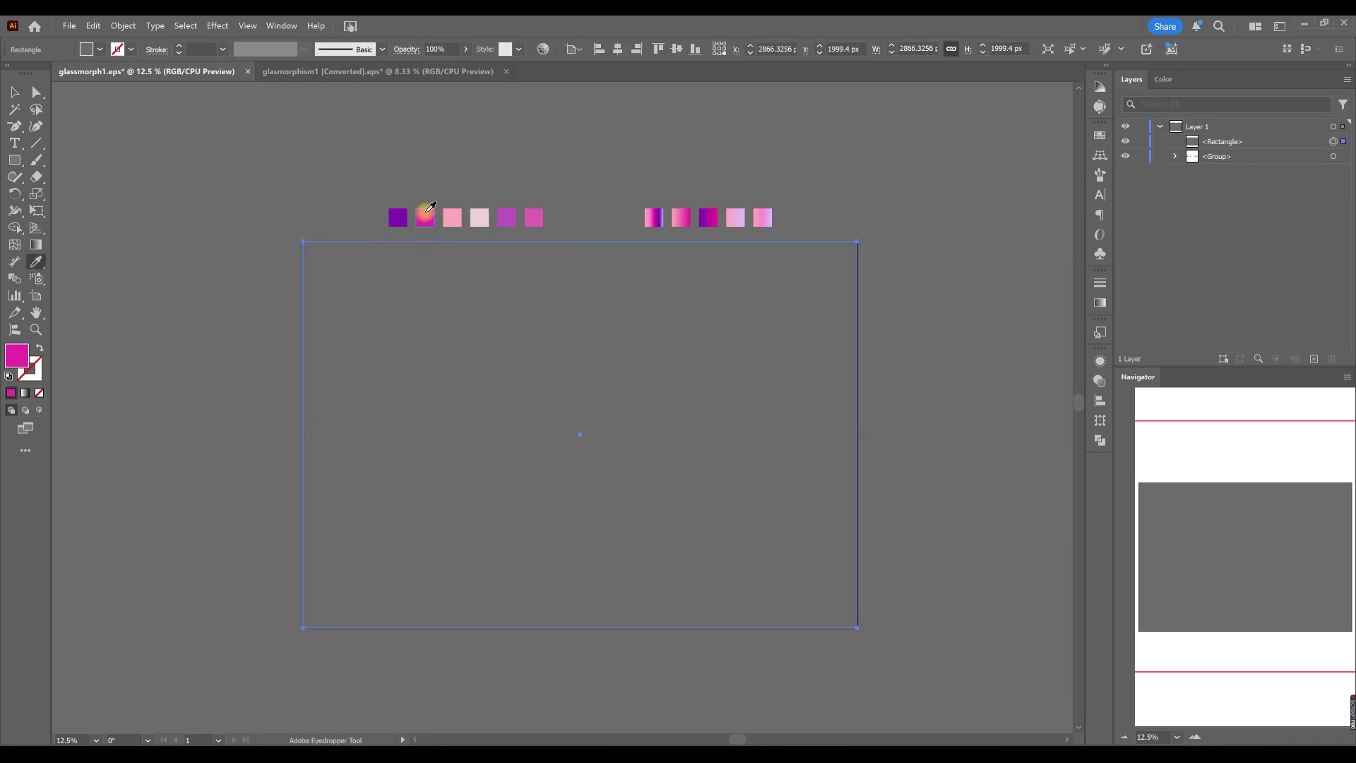
{"action": "left_click", "coordinate": [508, 219]}
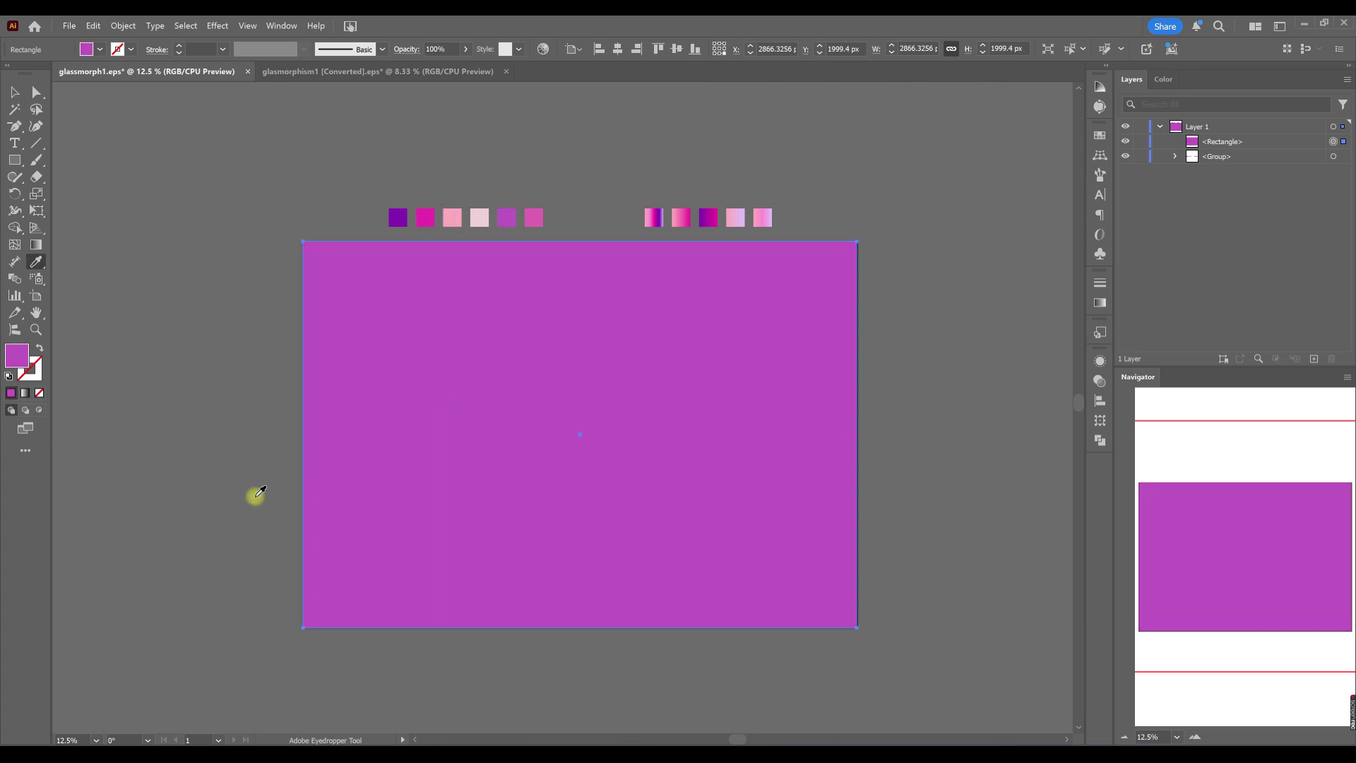
Step: Add a gradient mesh point in the upper-left part of the rectangle and colour it with the light pink swatch
{"action": "left_click", "coordinate": [14, 244]}
{"action": "left_click", "coordinate": [439, 348]}
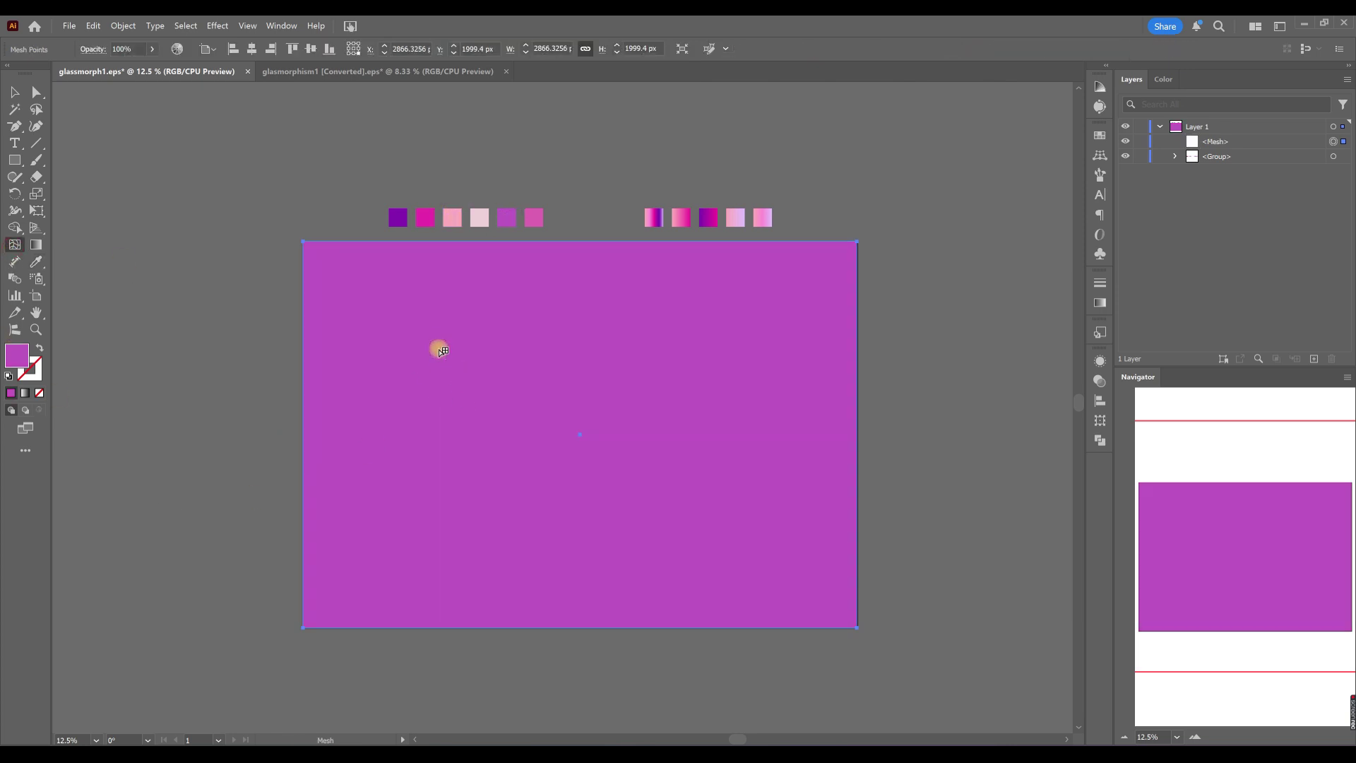
{"action": "key", "text": "i"}
{"action": "left_click", "coordinate": [451, 218]}
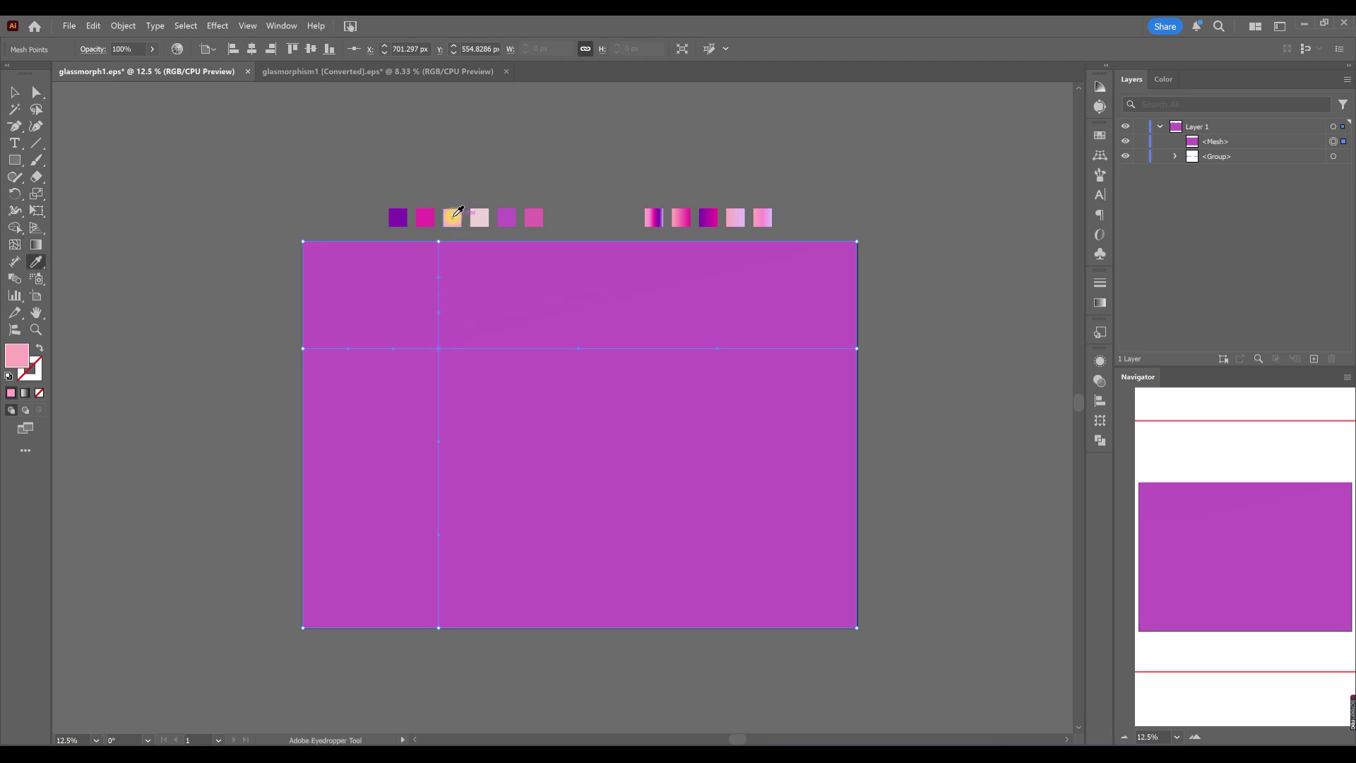
Step: Add light pink mesh points near the lower-right corner, on the lower mesh line's middle, and at the rectangle's centre
{"action": "left_click", "coordinate": [14, 245]}
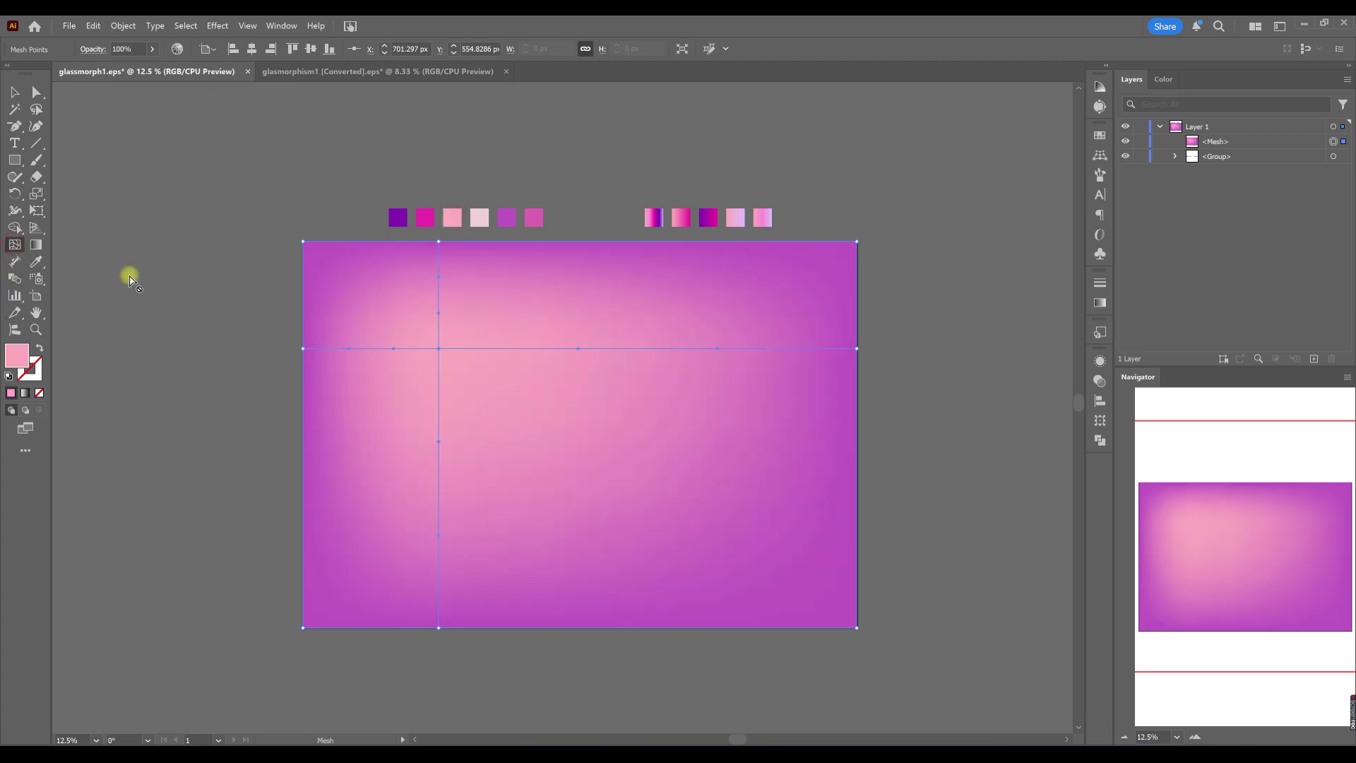
{"action": "left_click", "coordinate": [761, 553]}
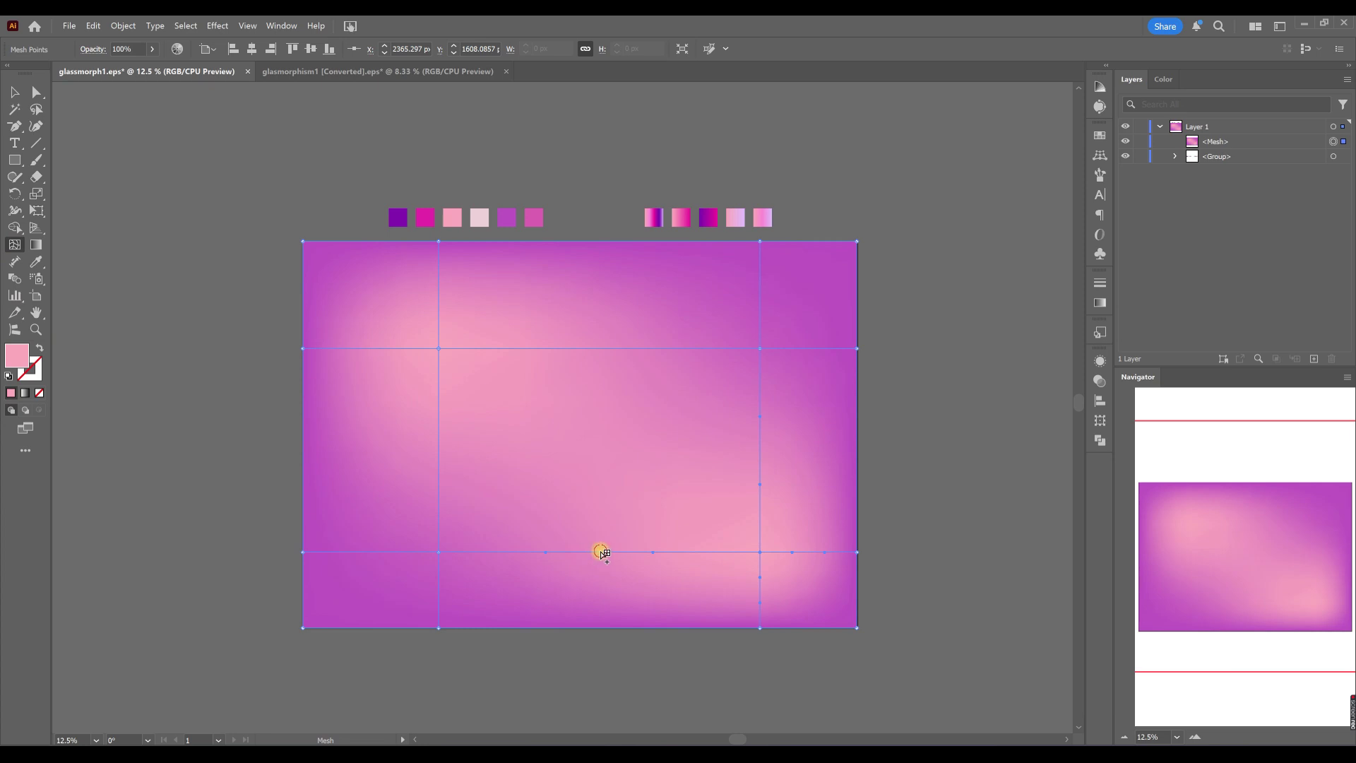
{"action": "left_click", "coordinate": [601, 552]}
{"action": "left_click", "coordinate": [601, 454]}
Step: Colour the three mesh points around the rectangle's bottom-left corner with the dark purple swatch
{"action": "left_click", "coordinate": [34, 93]}
{"action": "left_click", "coordinate": [304, 552]}
{"action": "left_click", "coordinate": [304, 627], "text": "shift"}
{"action": "left_click", "coordinate": [435, 630], "text": "shift"}
{"action": "key", "text": "i"}
{"action": "left_click", "coordinate": [397, 218]}
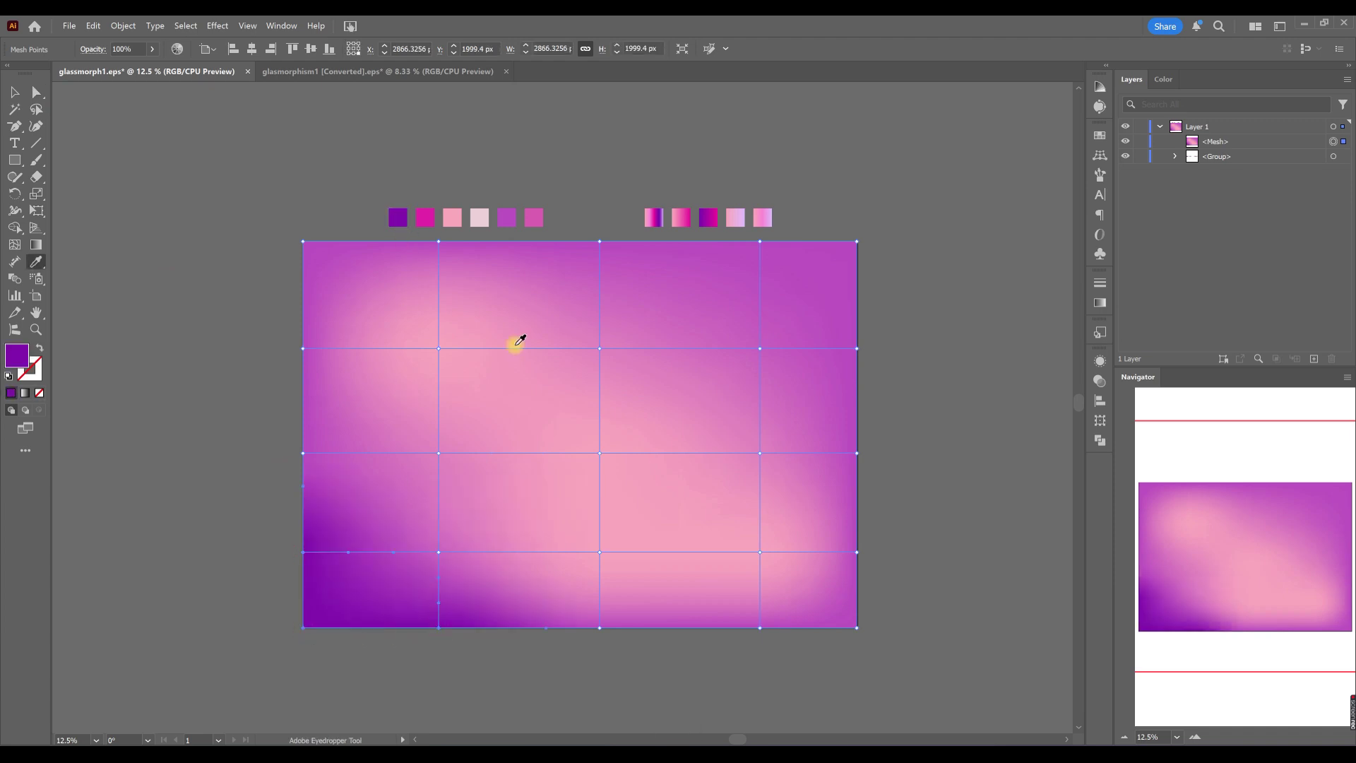
Step: Recolour the middle and right mesh points on the top edge with a soft pinkish mauve sampled from the mesh
{"action": "left_click", "coordinate": [37, 92]}
{"action": "left_click", "coordinate": [599, 241]}
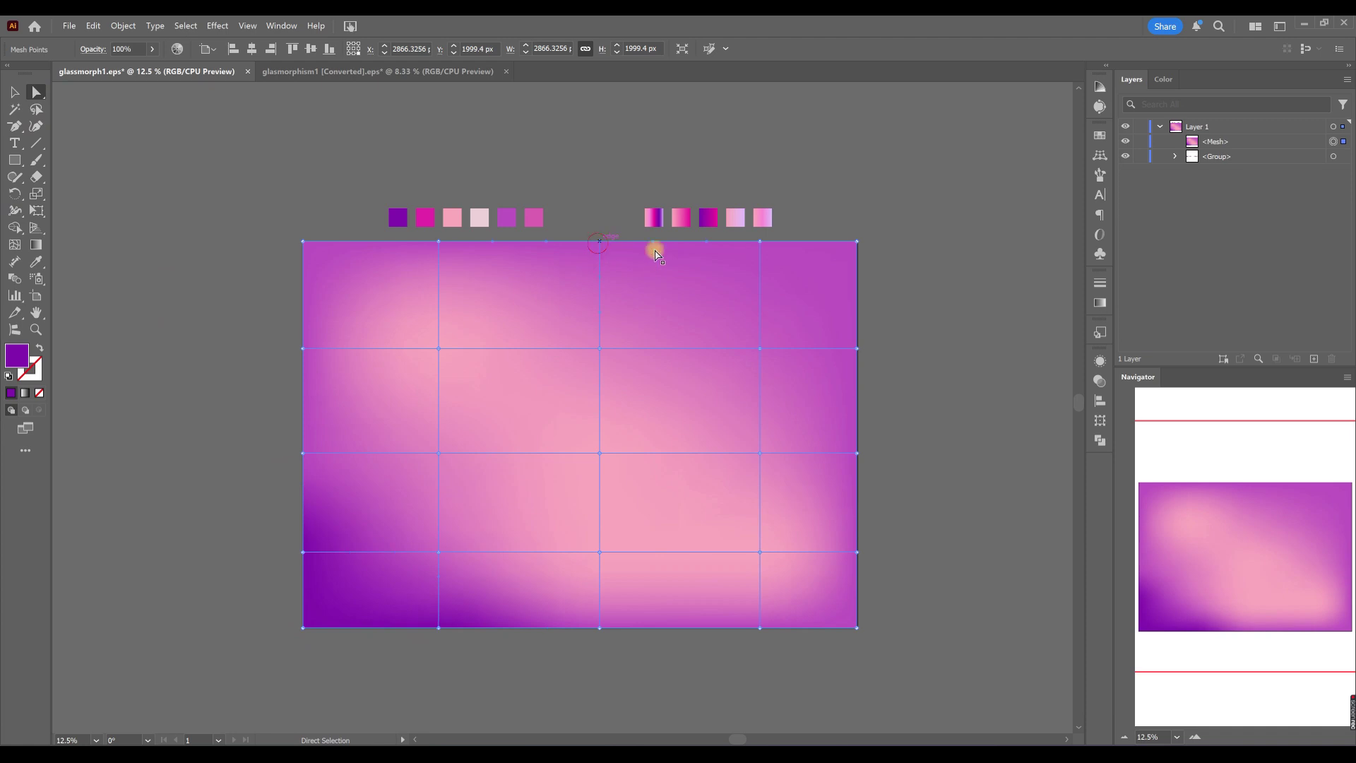
{"action": "key", "text": "i"}
{"action": "left_click", "coordinate": [480, 214]}
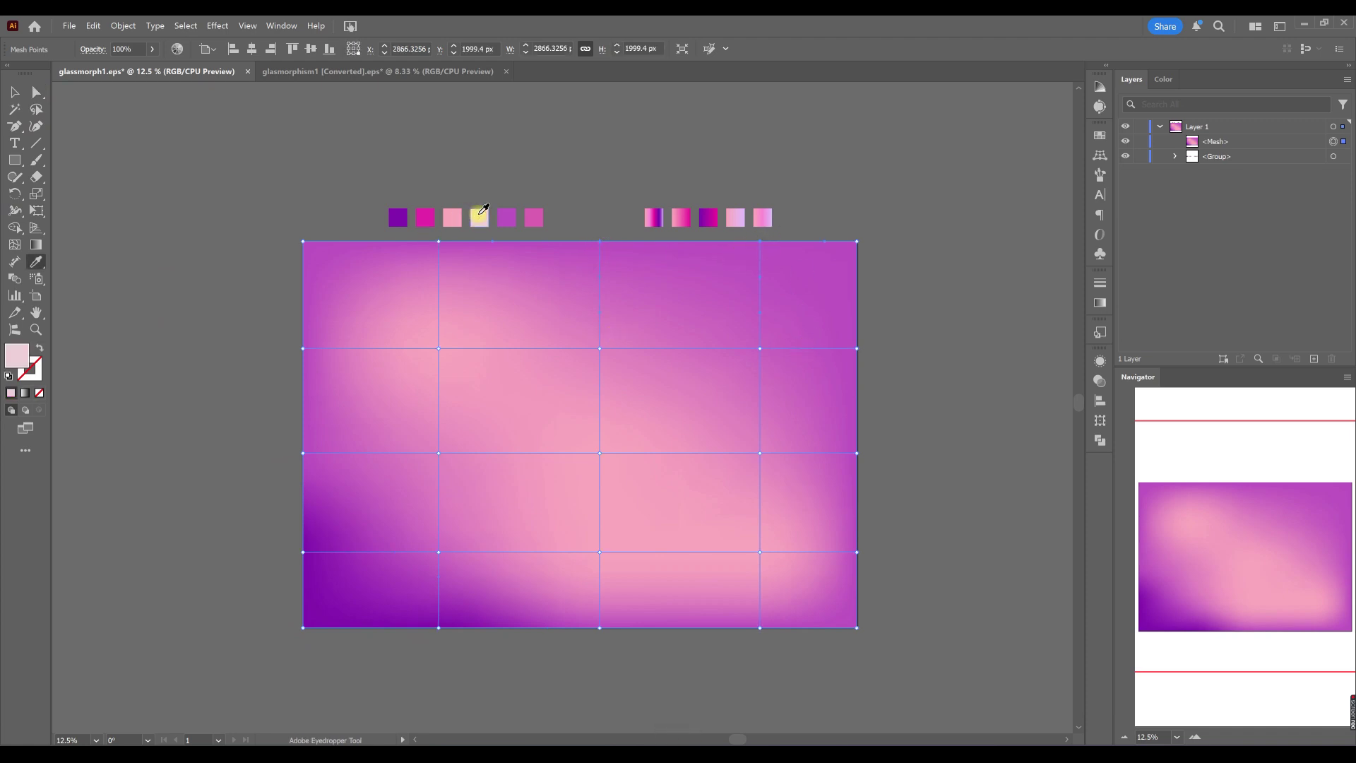
{"action": "left_click", "coordinate": [673, 312]}
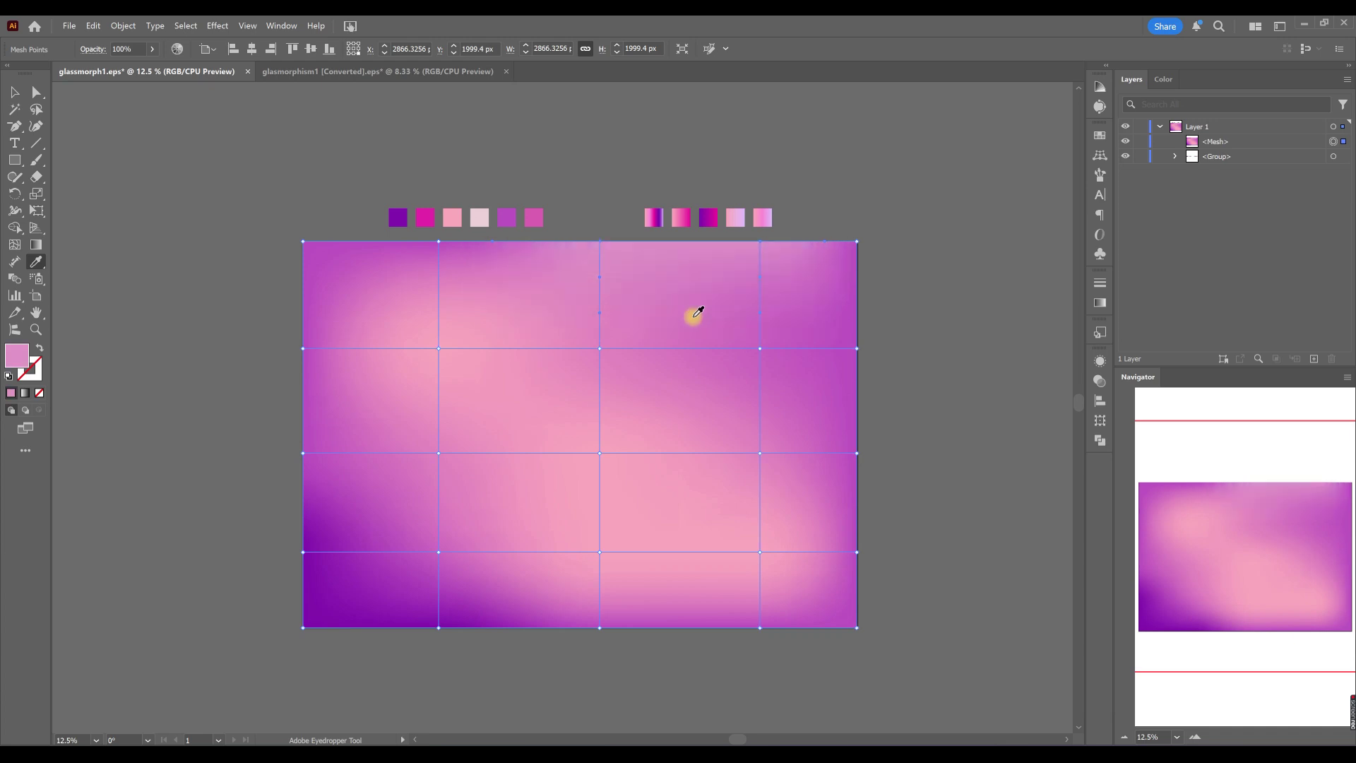
Step: Colour the lower-centre and lower-right inner mesh points with the magenta swatch
{"action": "left_click", "coordinate": [37, 92]}
{"action": "left_click", "coordinate": [758, 552]}
{"action": "left_click", "coordinate": [598, 553], "text": "shift"}
{"action": "left_click_drag", "start_coordinate": [597, 555], "coordinate": [606, 562]}
{"action": "key", "text": "ctrl+z"}
{"action": "key", "text": "i"}
{"action": "left_click", "coordinate": [425, 218]}
Step: Recolour the lower-centre mesh point alone, trying nearby tones and the pale pink swatch before sampling a soft pink from the mesh
{"action": "left_click", "coordinate": [37, 92]}
{"action": "left_click", "coordinate": [599, 553]}
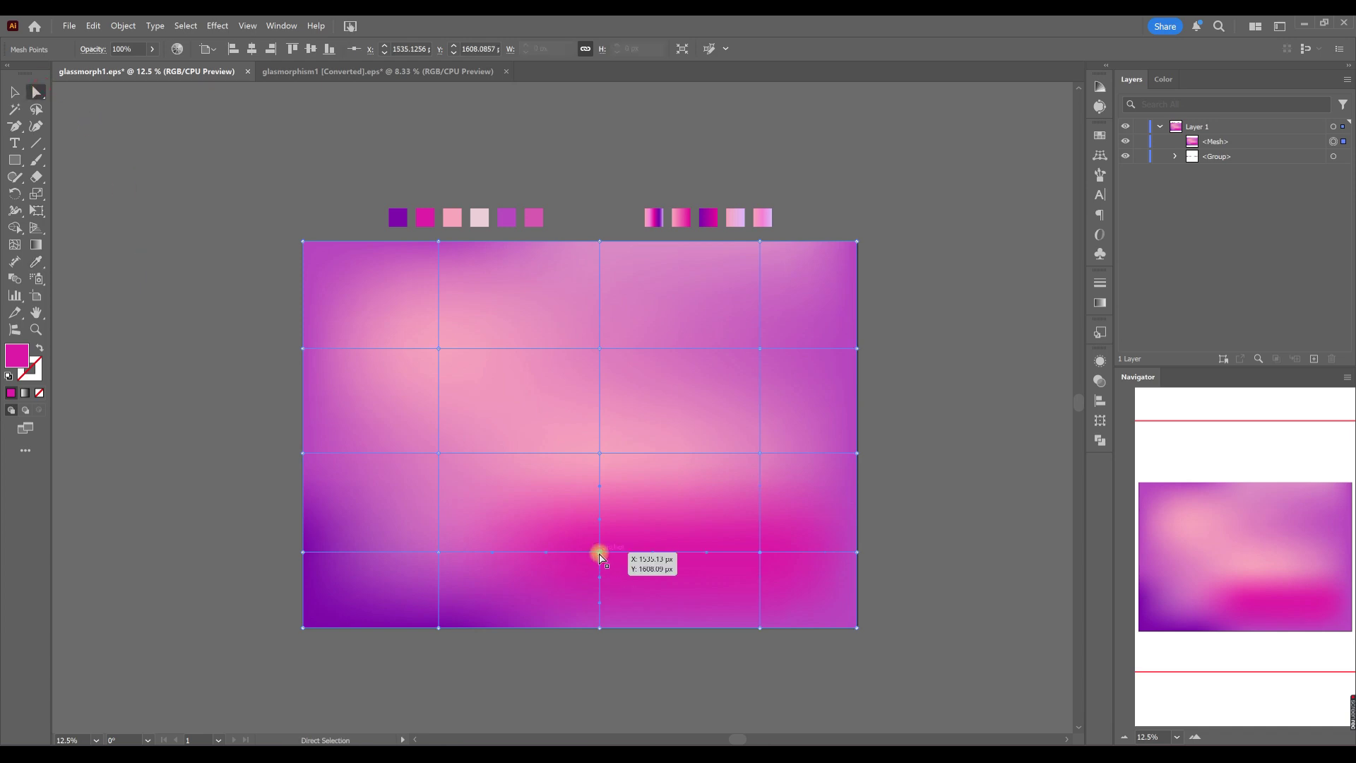
{"action": "key", "text": "i"}
{"action": "left_click", "coordinate": [490, 560]}
{"action": "left_click", "coordinate": [566, 473]}
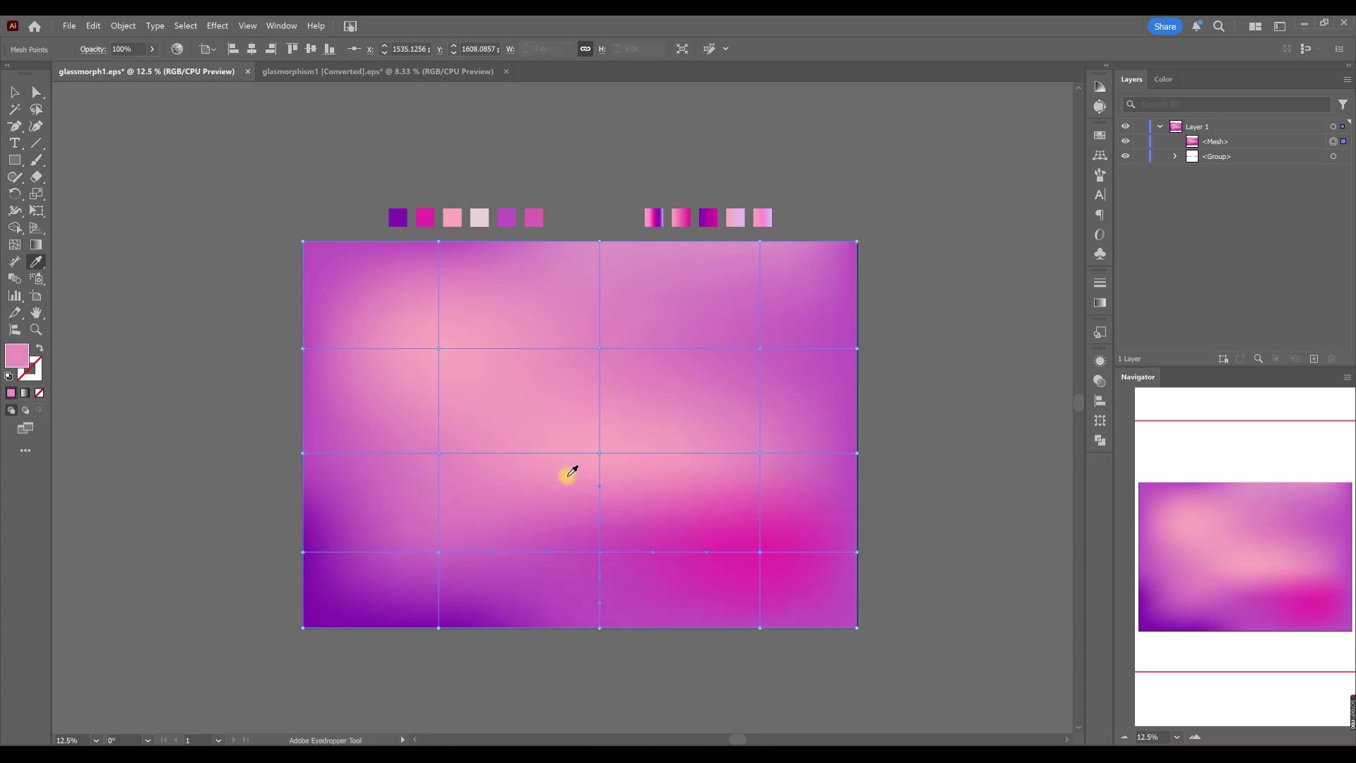
{"action": "left_click", "coordinate": [480, 216]}
{"action": "left_click", "coordinate": [483, 221]}
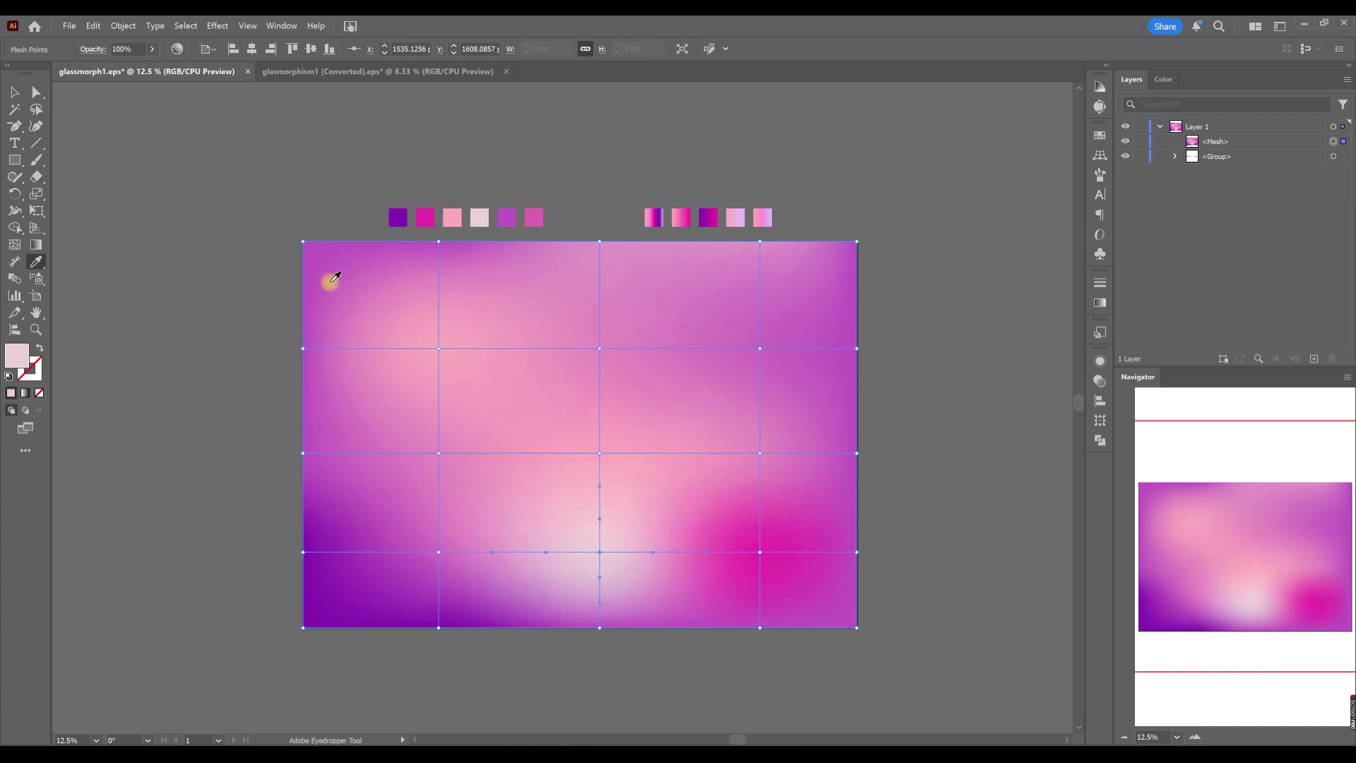
{"action": "left_click", "coordinate": [37, 92]}
{"action": "left_click", "coordinate": [673, 555]}
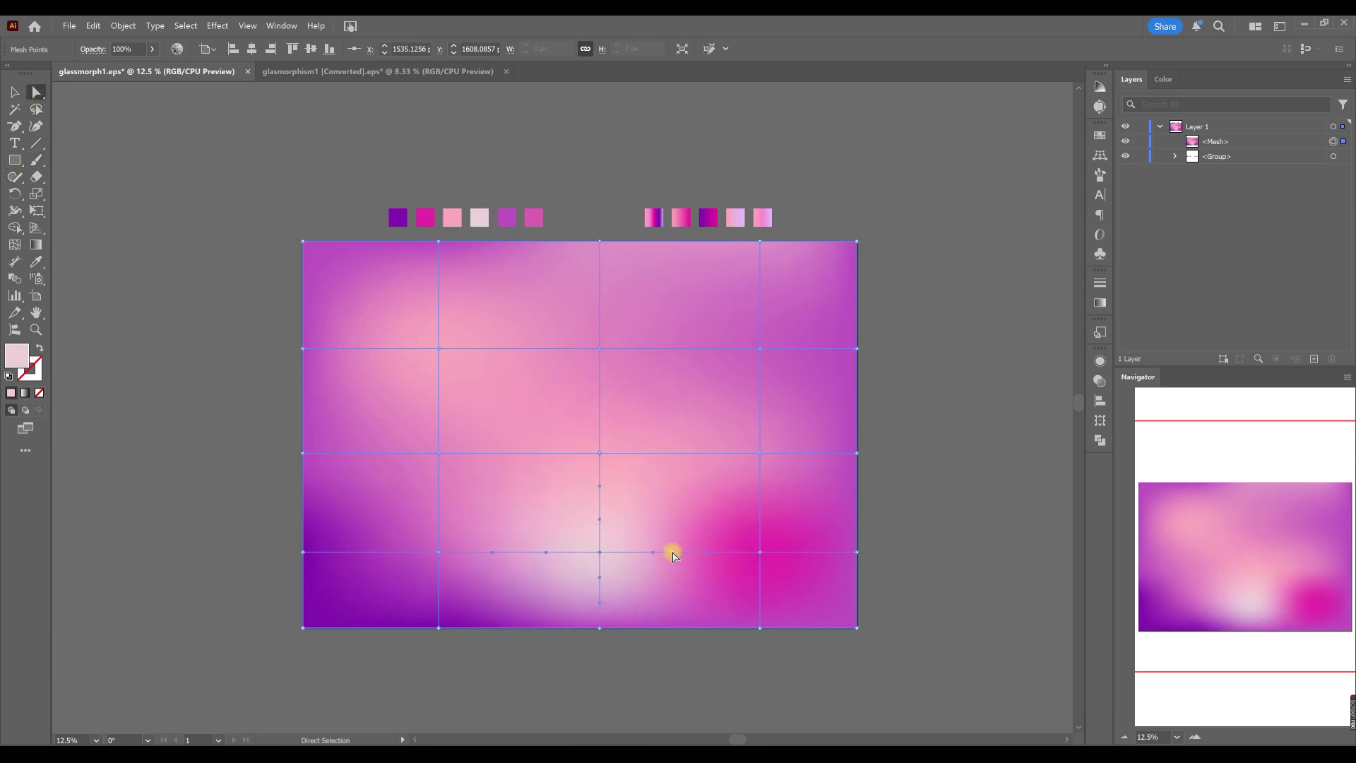
{"action": "key", "text": "i"}
{"action": "left_click", "coordinate": [635, 542]}
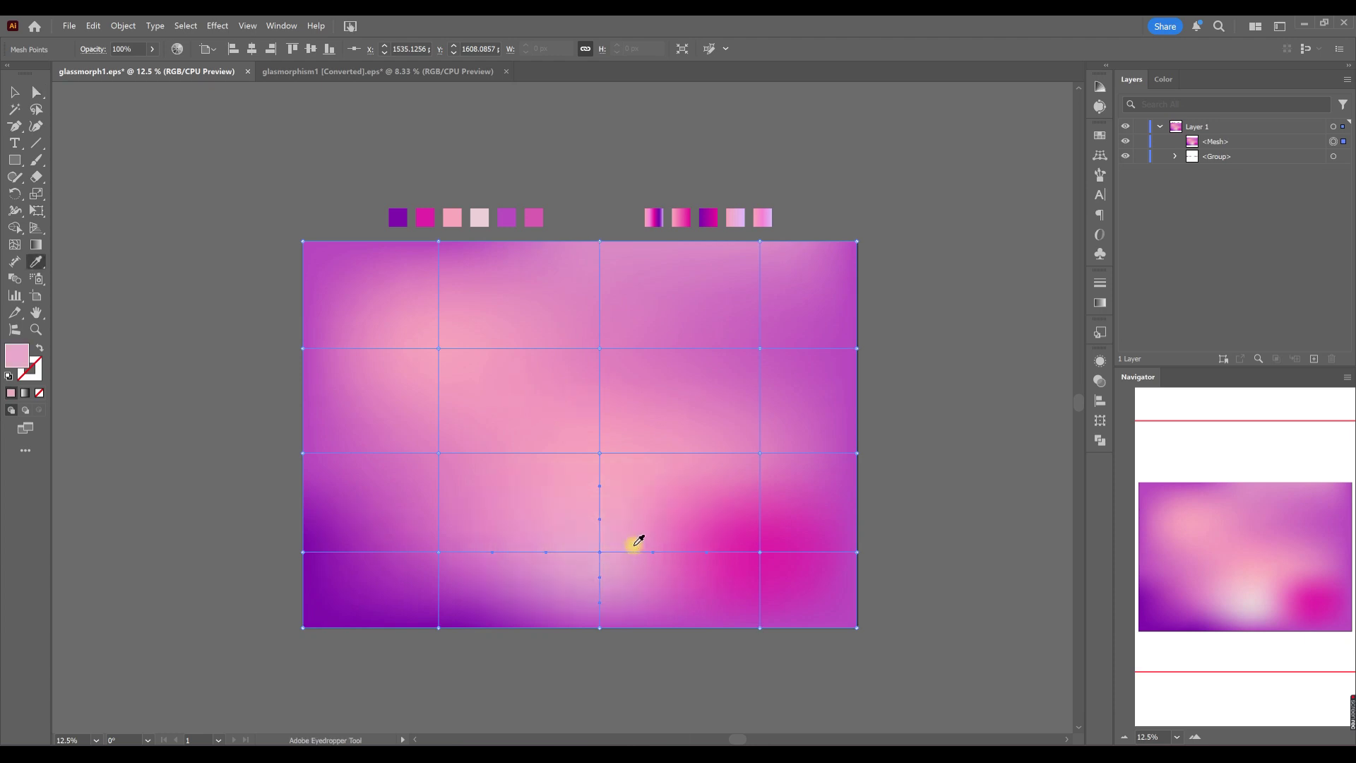
Step: Recolour the inner mesh point left of centre with the pale lilac-pink sampled near the lower-centre point
{"action": "left_click", "coordinate": [37, 92]}
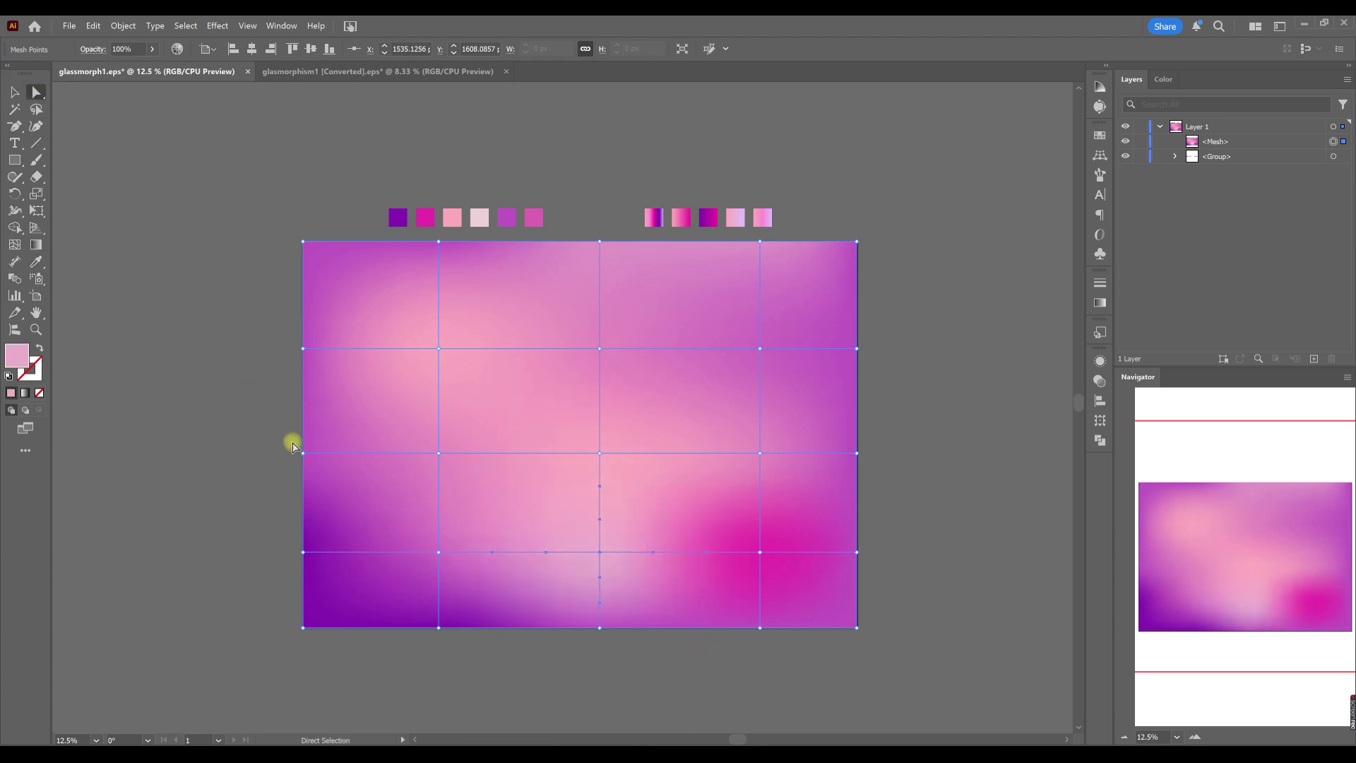
{"action": "left_click", "coordinate": [439, 452]}
{"action": "key", "text": "i"}
{"action": "left_click", "coordinate": [597, 560]}
Step: Recolour the upper left-edge mesh points with a sampled mauve pink and the lower left-edge point with a sampled medium violet
{"action": "left_click", "coordinate": [37, 92]}
{"action": "left_click", "coordinate": [303, 349]}
{"action": "key", "text": "i"}
{"action": "left_click", "coordinate": [379, 360]}
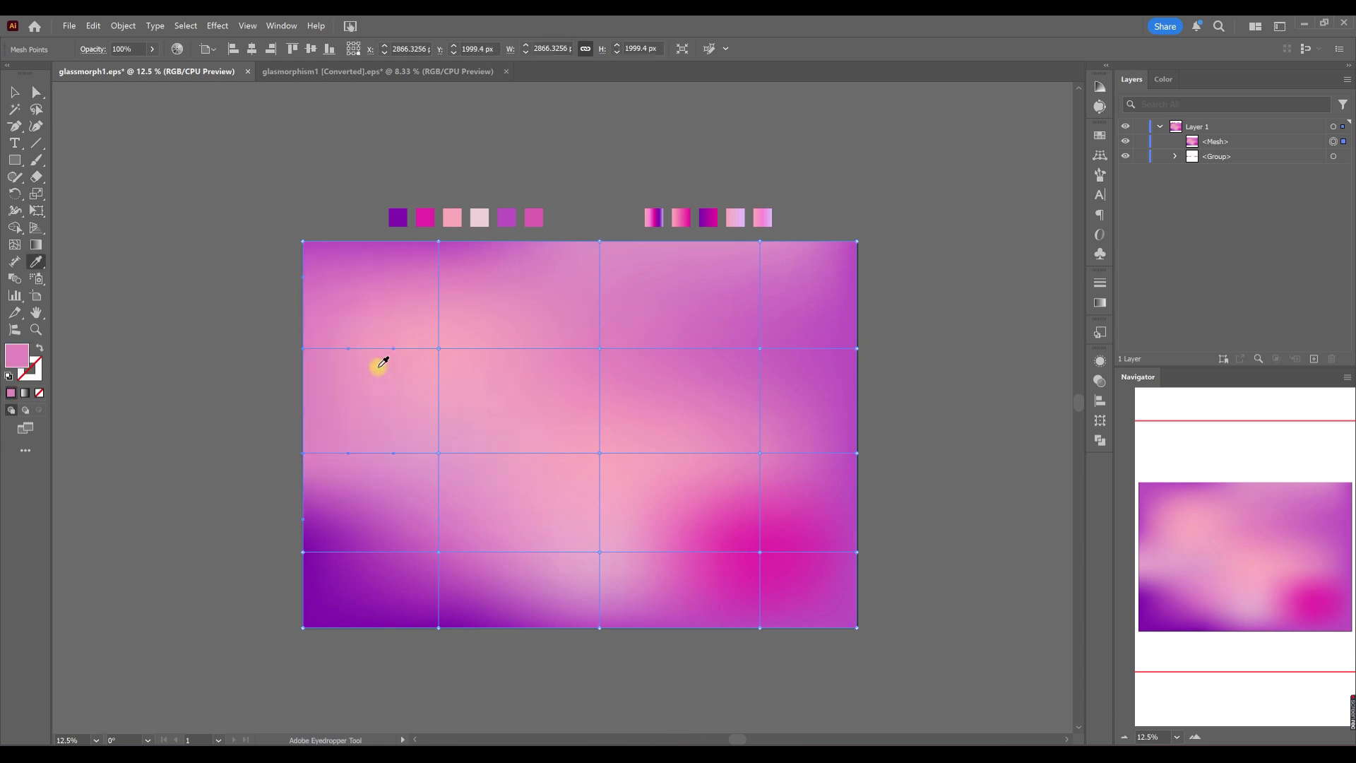
{"action": "left_click", "coordinate": [306, 557]}
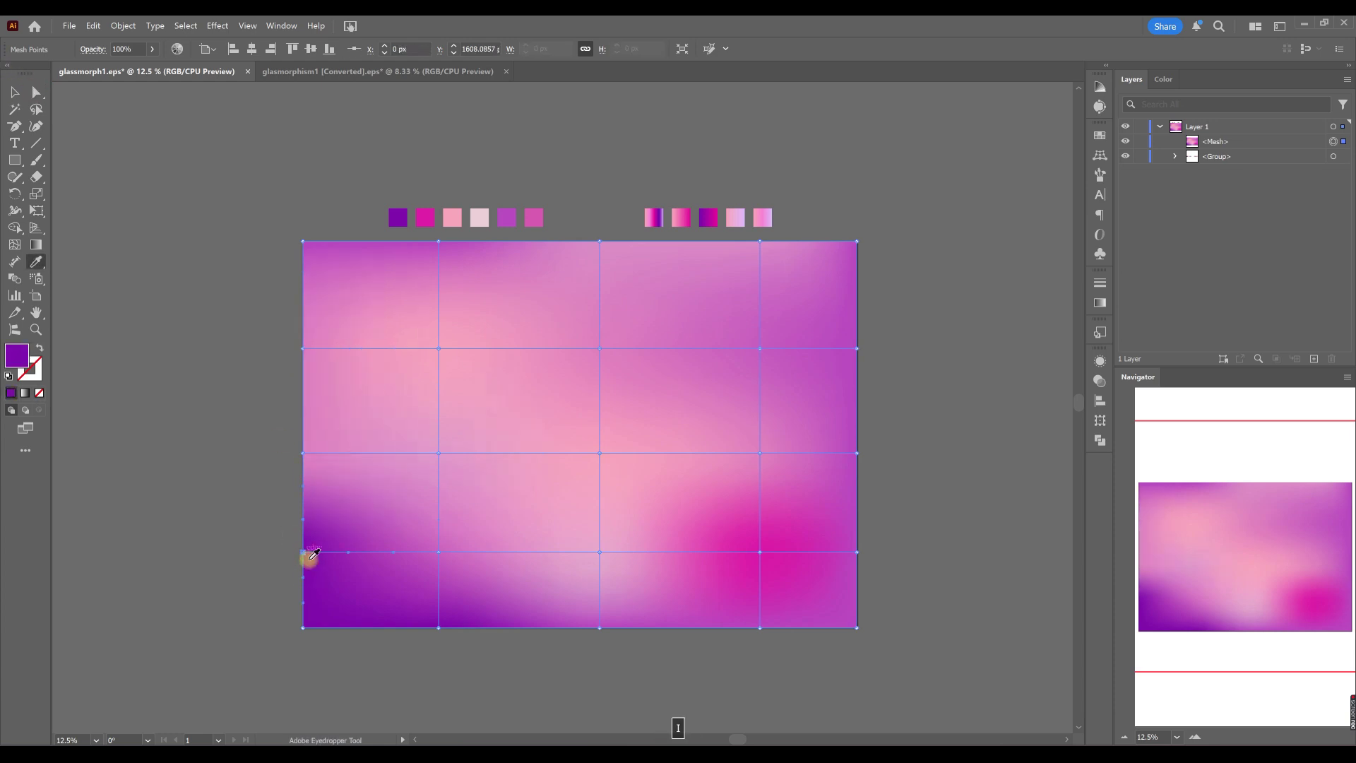
{"action": "left_click", "coordinate": [358, 541]}
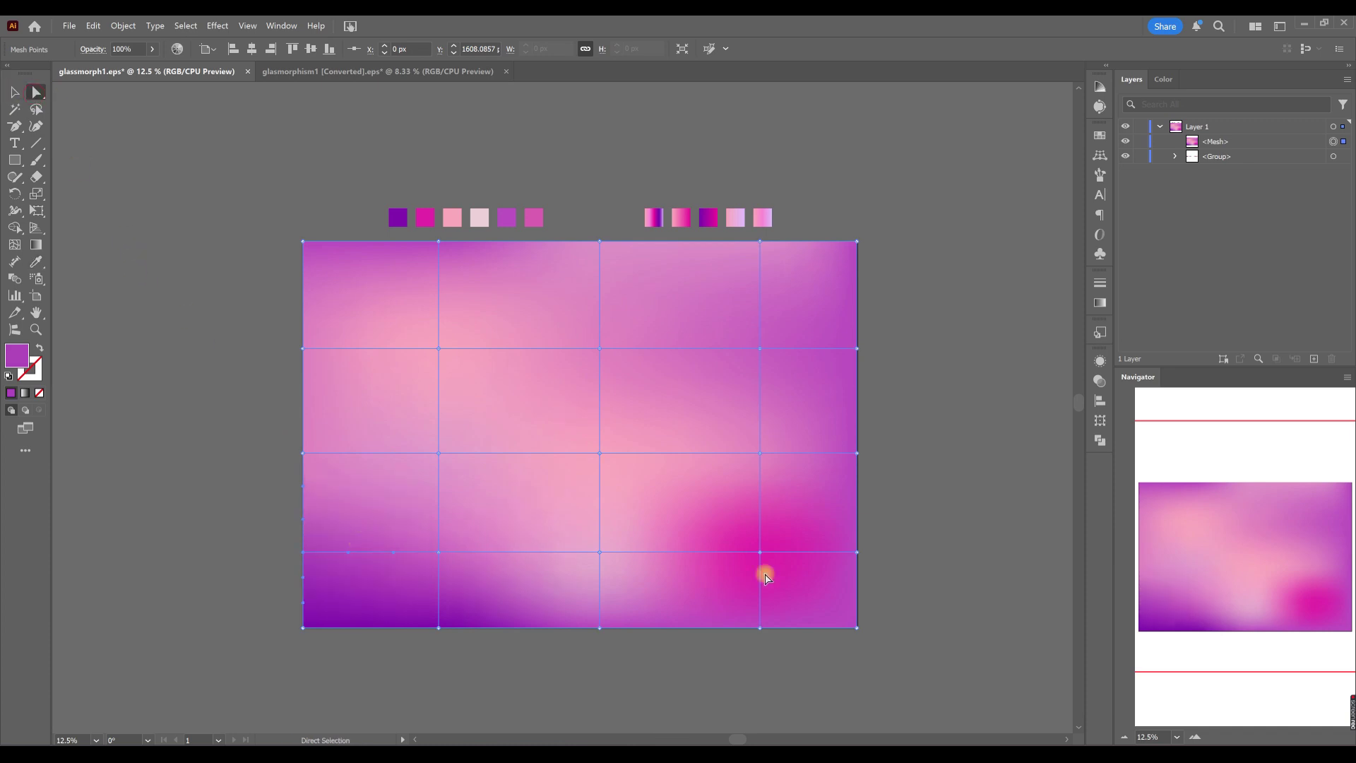
Step: Recolour the mesh points around the bottom-right corner with magenta sampled from the nearby mesh area
{"action": "left_click", "coordinate": [760, 551], "text": "ctrl"}
{"action": "left_click", "coordinate": [760, 627], "text": "ctrl+shift"}
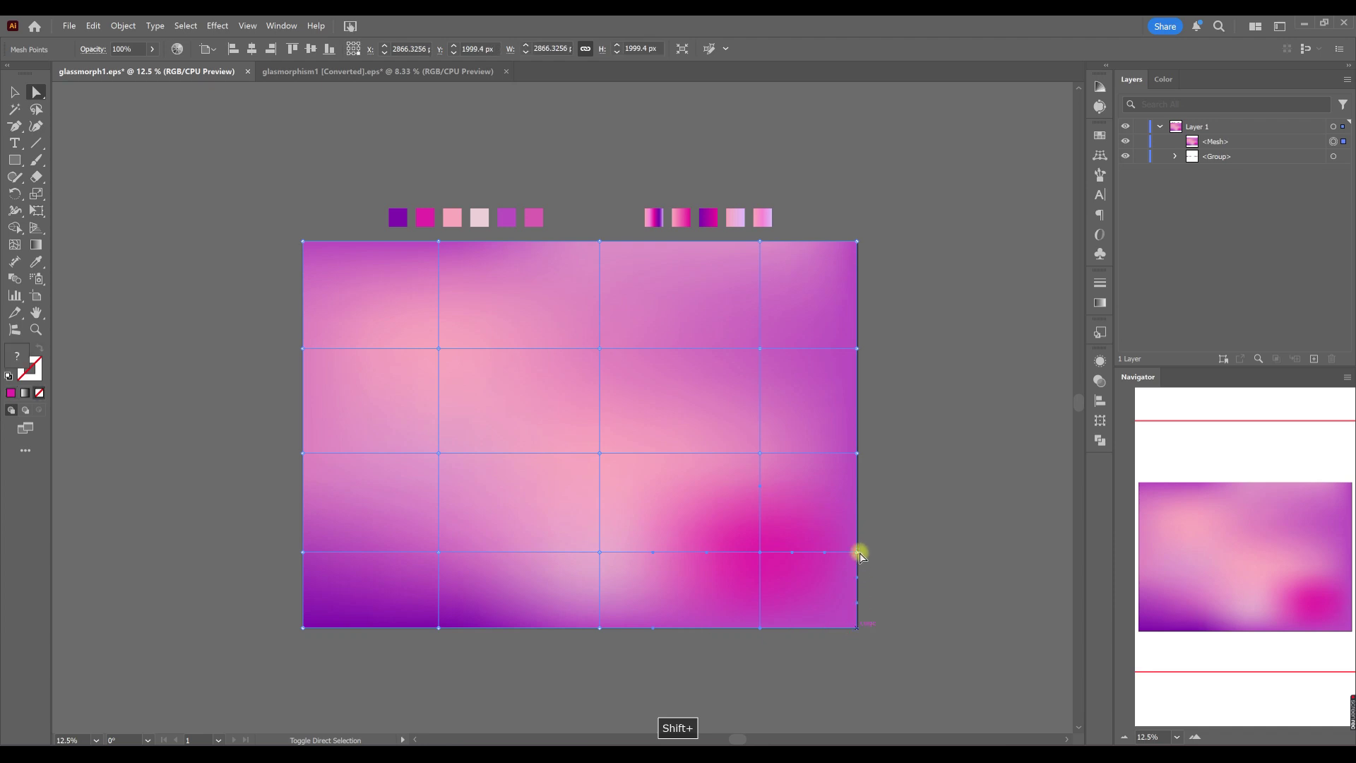
{"action": "key", "text": "i"}
{"action": "left_click", "coordinate": [804, 540]}
Step: Recolour the lower-right inner mesh point with a softer orchid pink sampled from the mesh's lower-left area
{"action": "left_click", "coordinate": [36, 92]}
{"action": "left_click", "coordinate": [757, 555]}
{"action": "key", "text": "i"}
{"action": "left_click", "coordinate": [469, 555]}
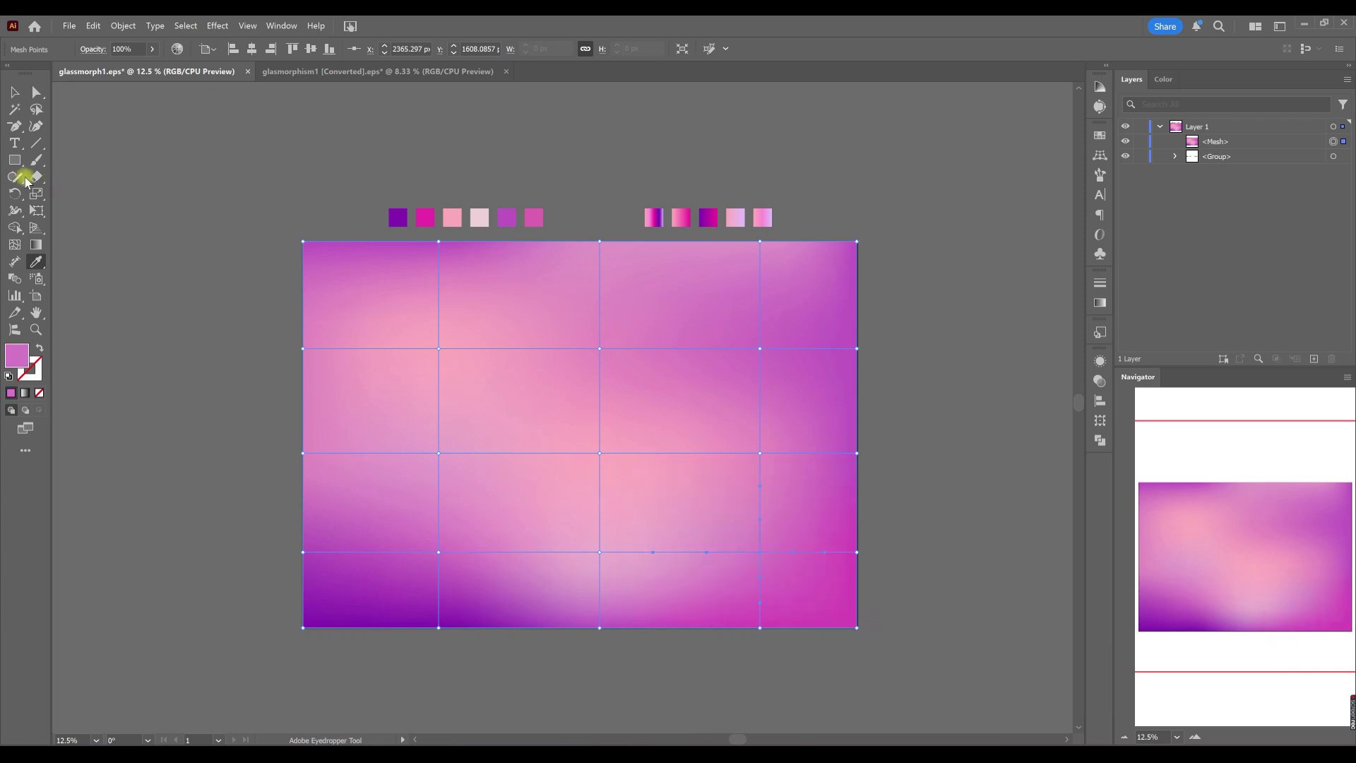
Step: Deselect the finished gradient mesh background and lock it
{"action": "left_click", "coordinate": [15, 92]}
{"action": "left_click", "coordinate": [189, 347]}
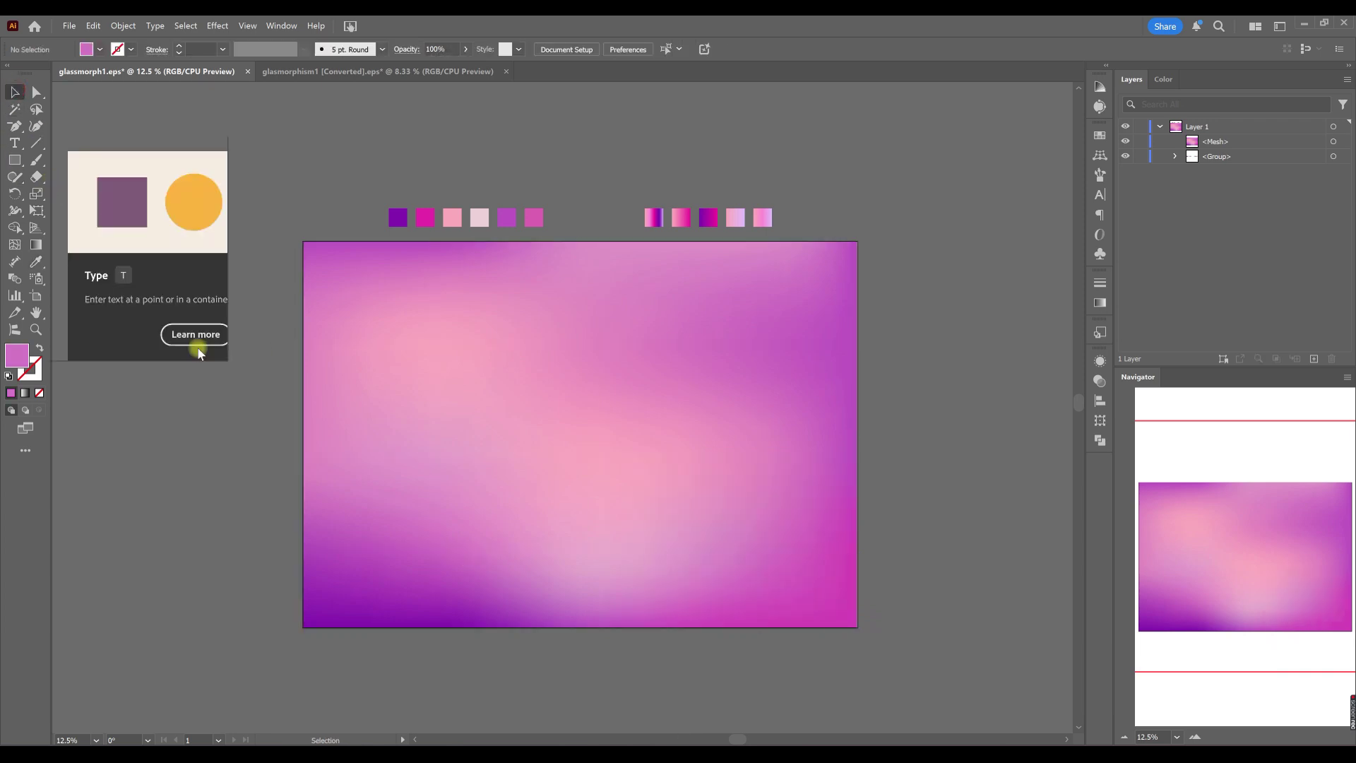
{"action": "left_click", "coordinate": [1140, 141]}
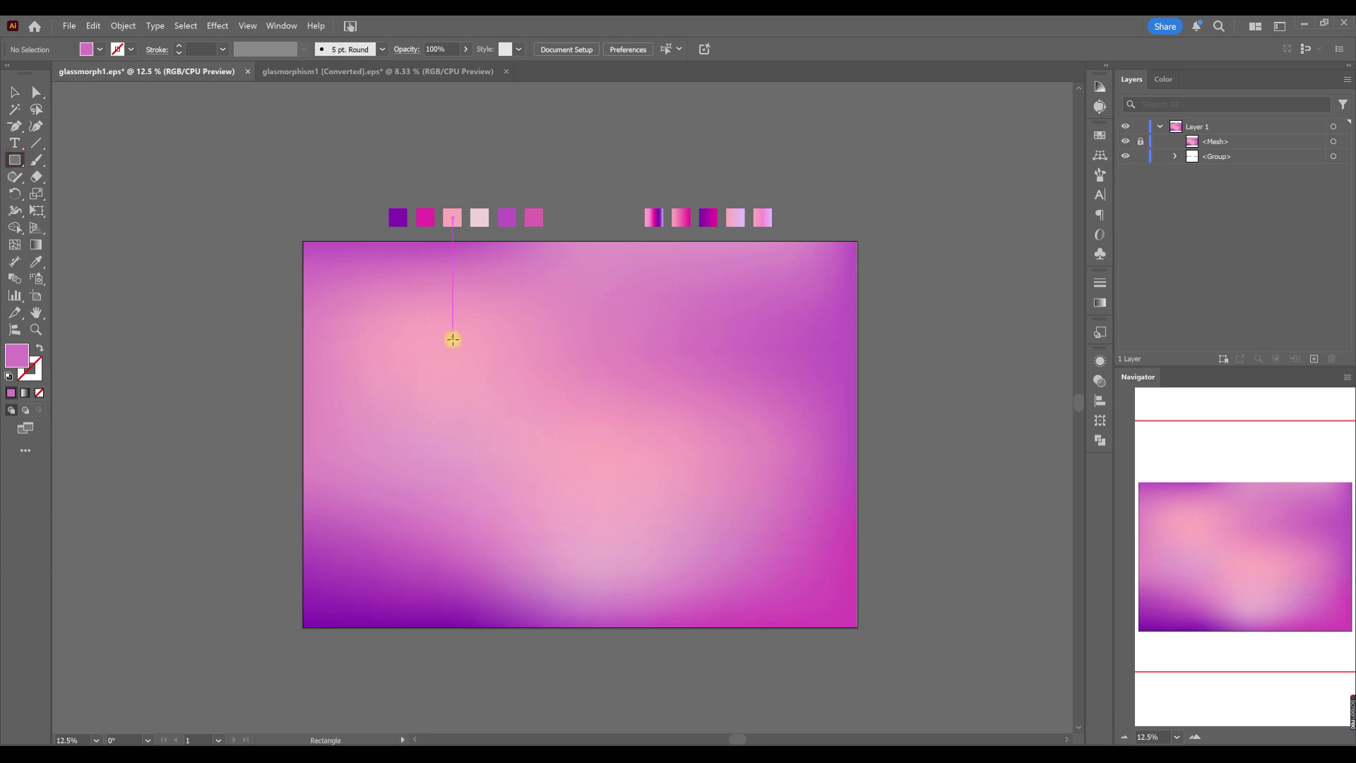
Step: Draw a rectangle about 1395 by 969 px with corners rounded about 75 px, and centre it horizontally on the artboard
{"action": "left_click_drag", "start_coordinate": [461, 342], "coordinate": [718, 516]}
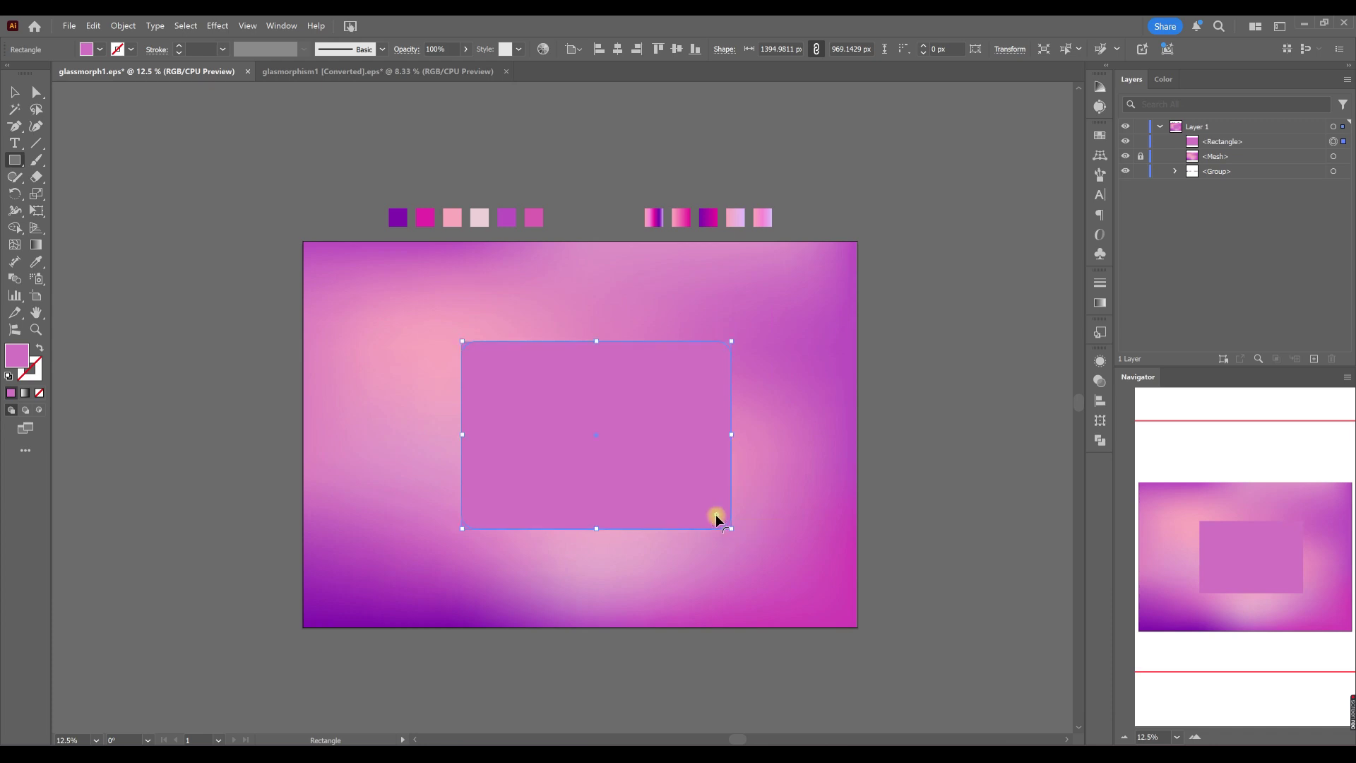
{"action": "left_click", "coordinate": [1099, 381]}
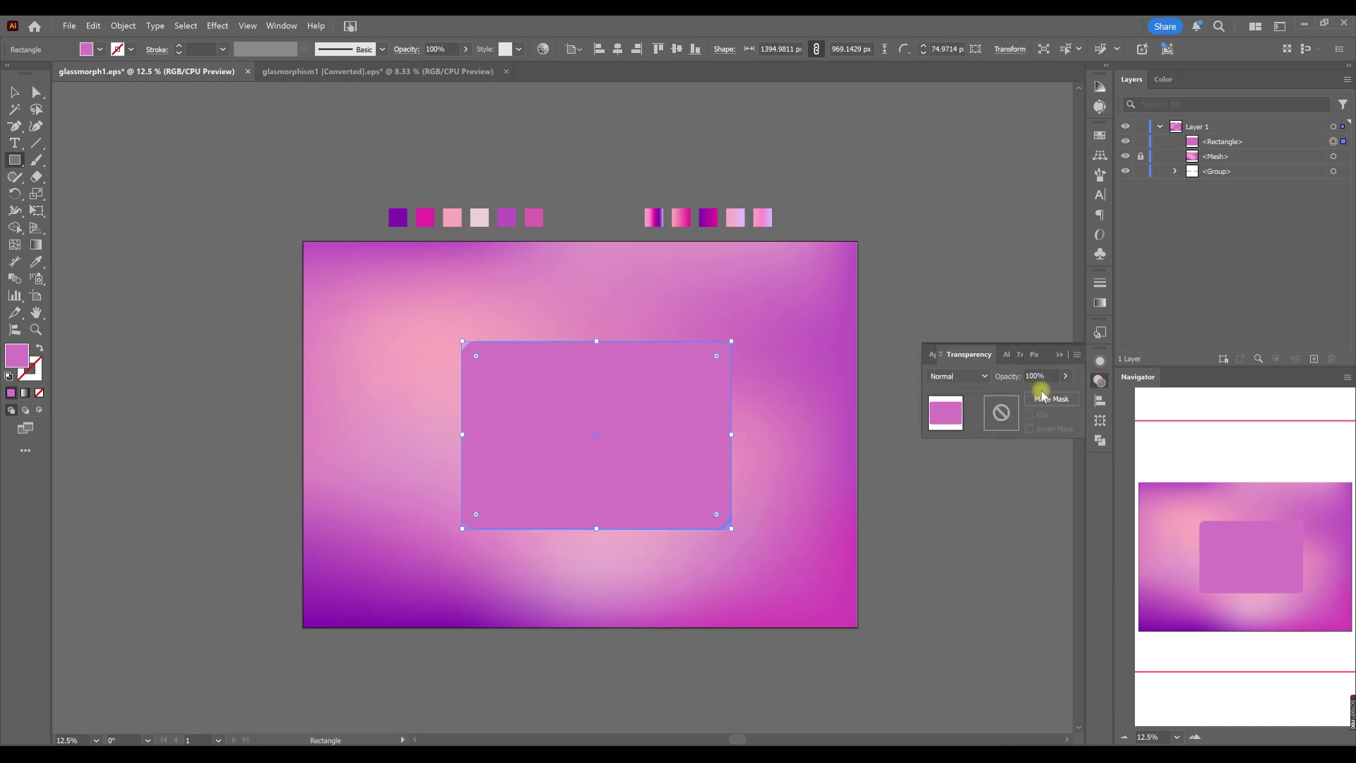
{"action": "left_click", "coordinate": [1106, 406]}
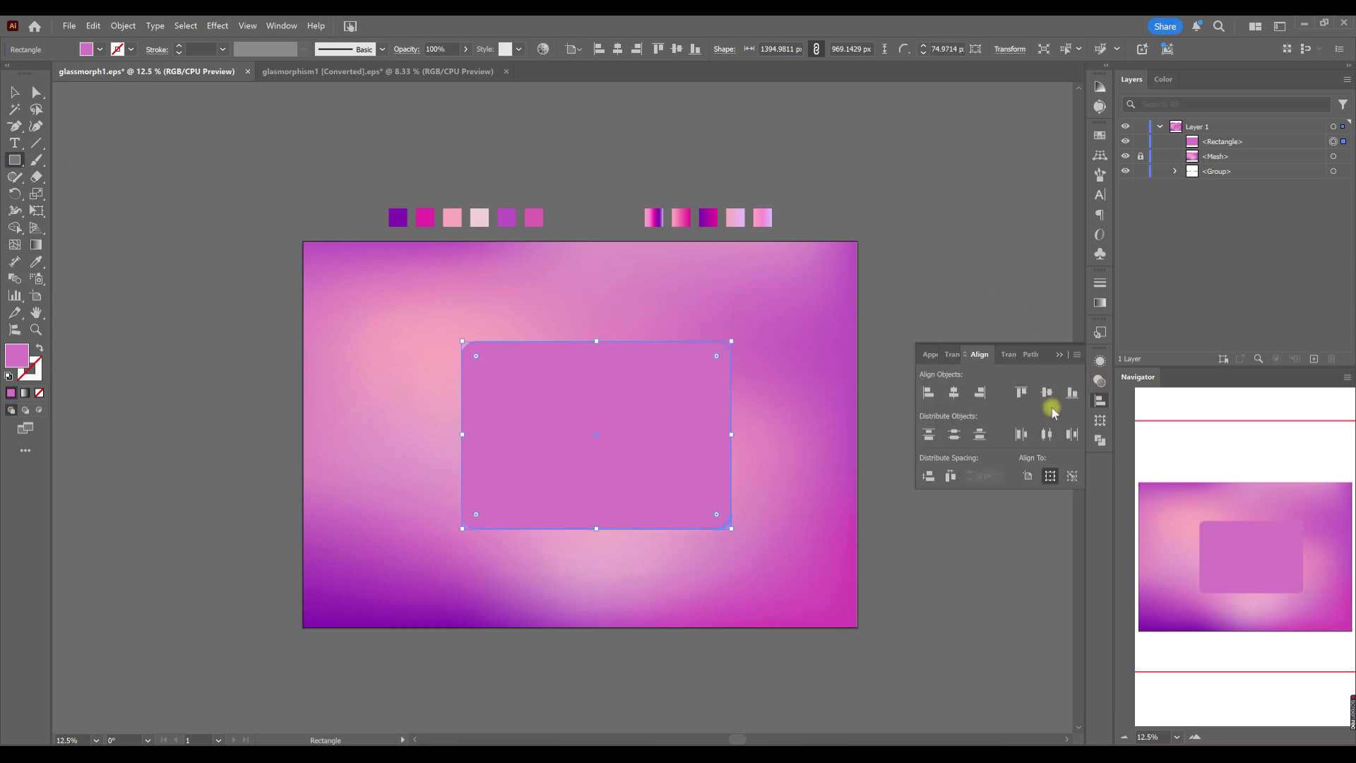
{"action": "left_click", "coordinate": [953, 392]}
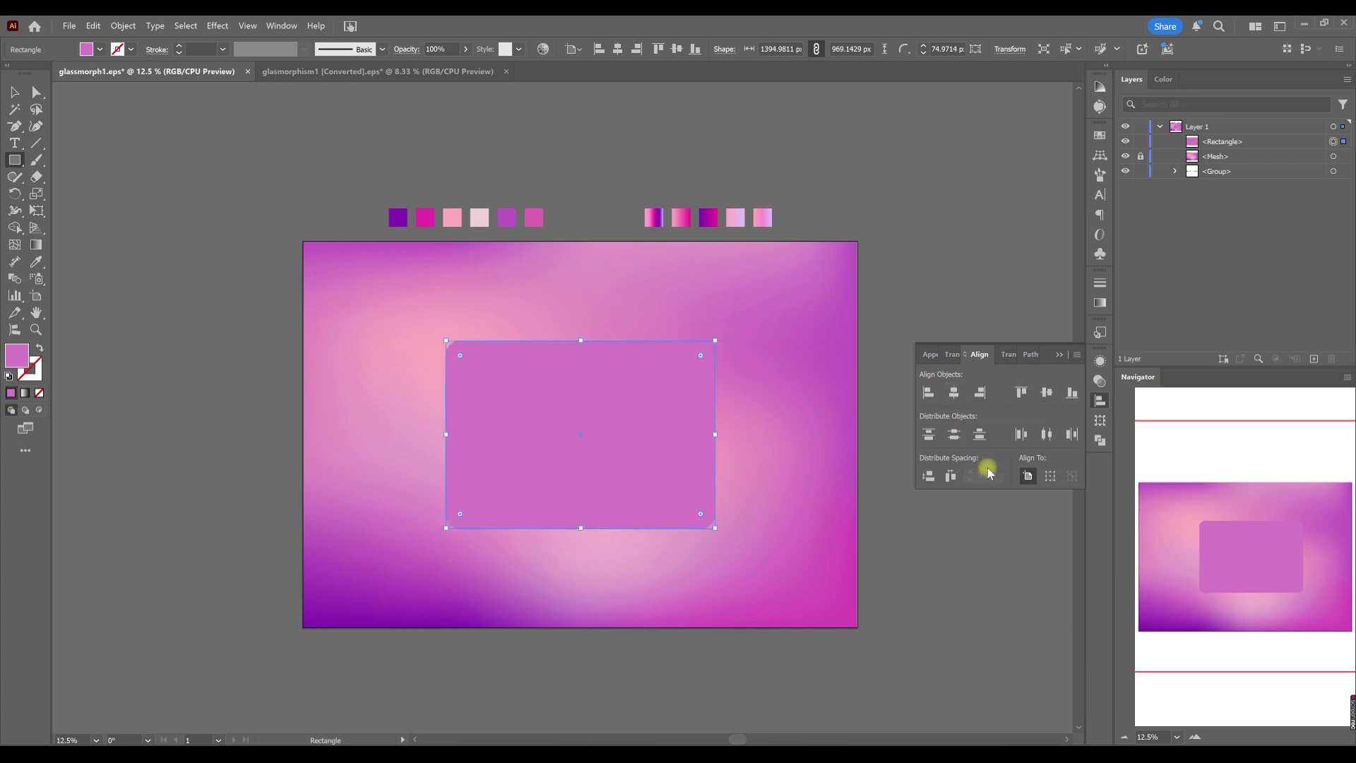
Step: Change the rounded rectangle's fill to light pink f9c2f1
{"action": "left_click", "coordinate": [15, 92]}
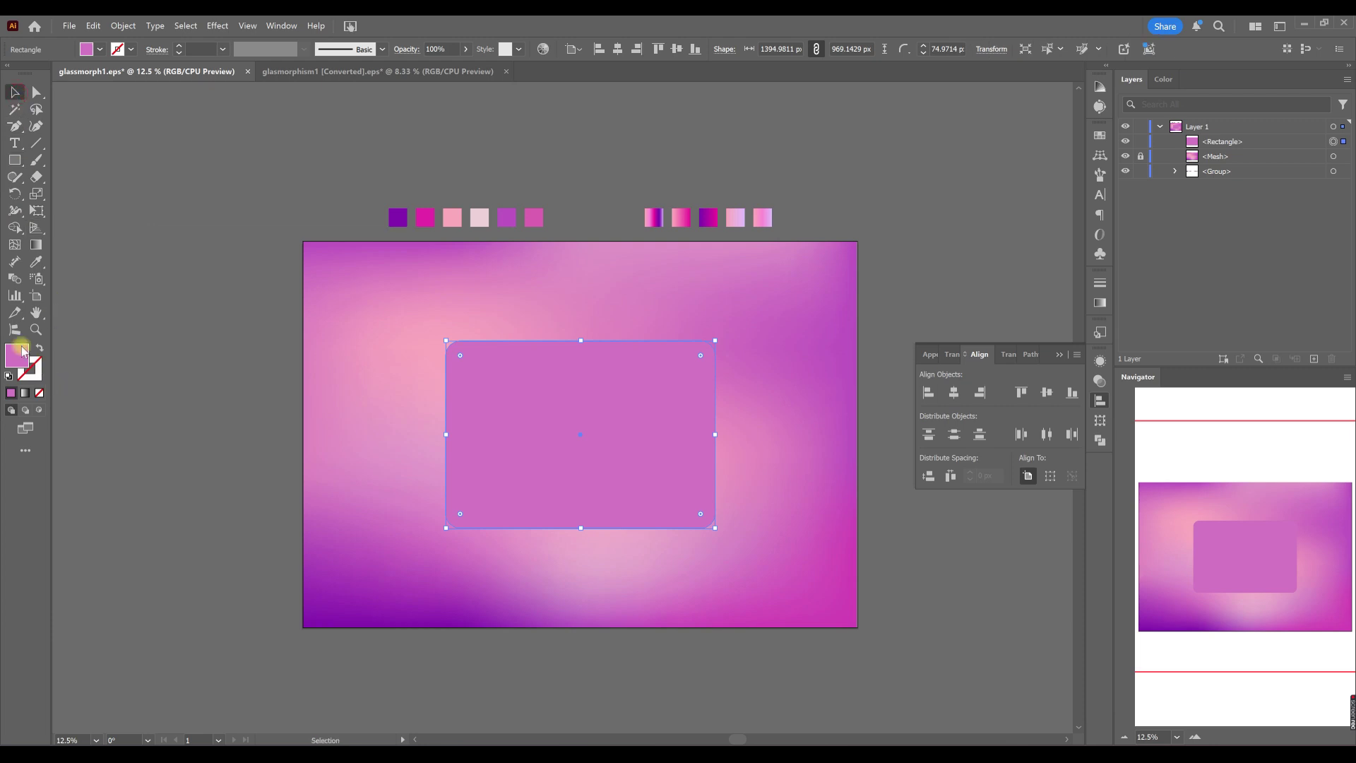
{"action": "double_click", "coordinate": [16, 354]}
{"action": "left_click_drag", "start_coordinate": [973, 494], "coordinate": [979, 456]}
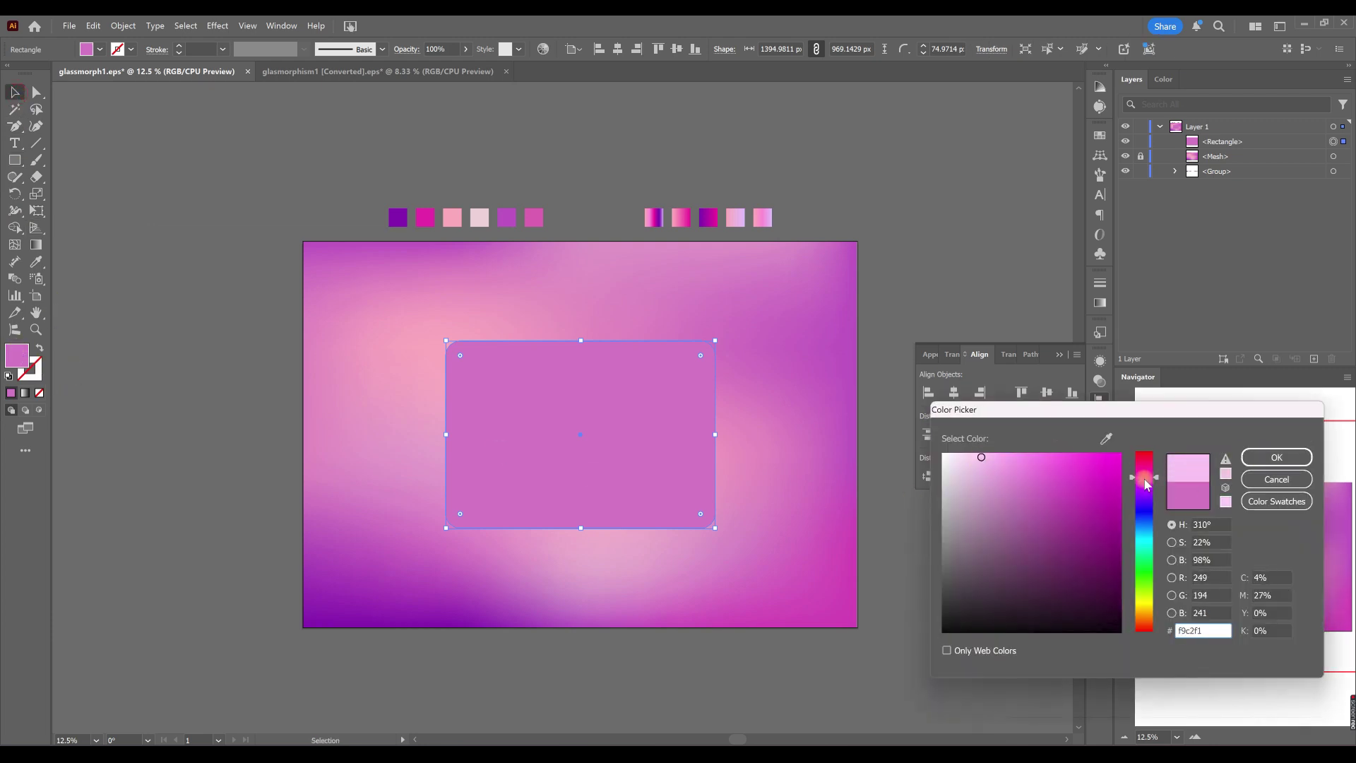
{"action": "left_click", "coordinate": [1271, 457]}
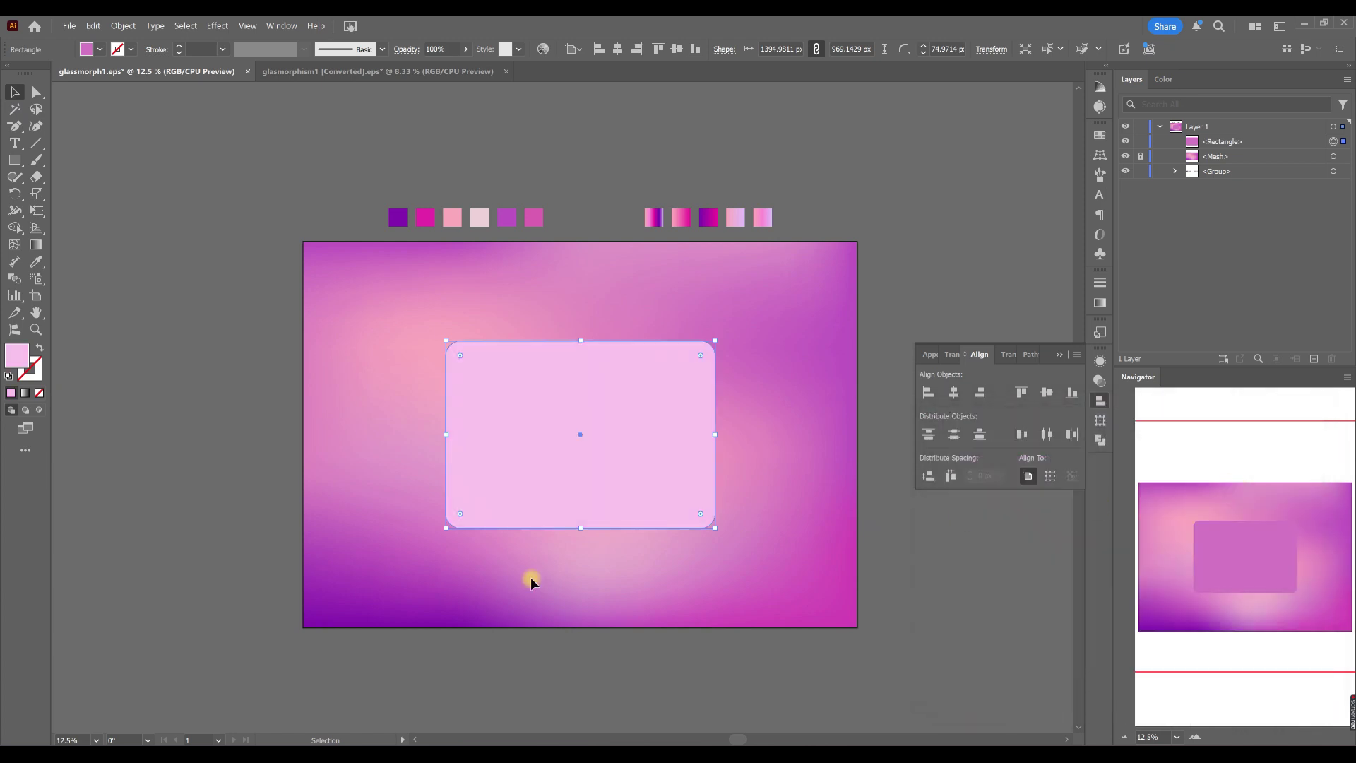
Step: Duplicate the rounded rectangle in place and shrink the copy about its centre to about 1230 by 817 px
{"action": "left_click", "coordinate": [1099, 398]}
{"action": "left_click_drag", "start_coordinate": [1219, 143], "coordinate": [1225, 147], "text": "alt"}
{"action": "left_click", "coordinate": [1101, 255]}
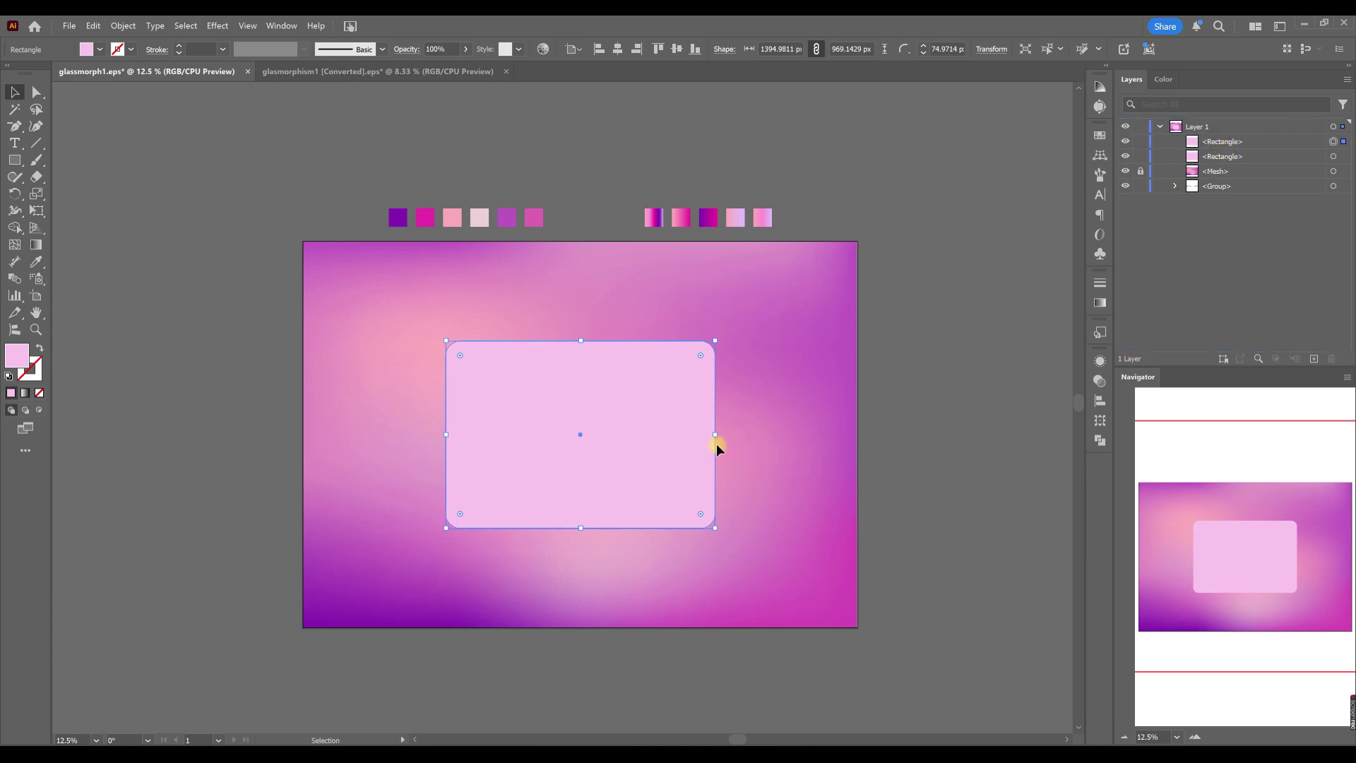
{"action": "left_click_drag", "start_coordinate": [717, 434], "coordinate": [701, 452]}
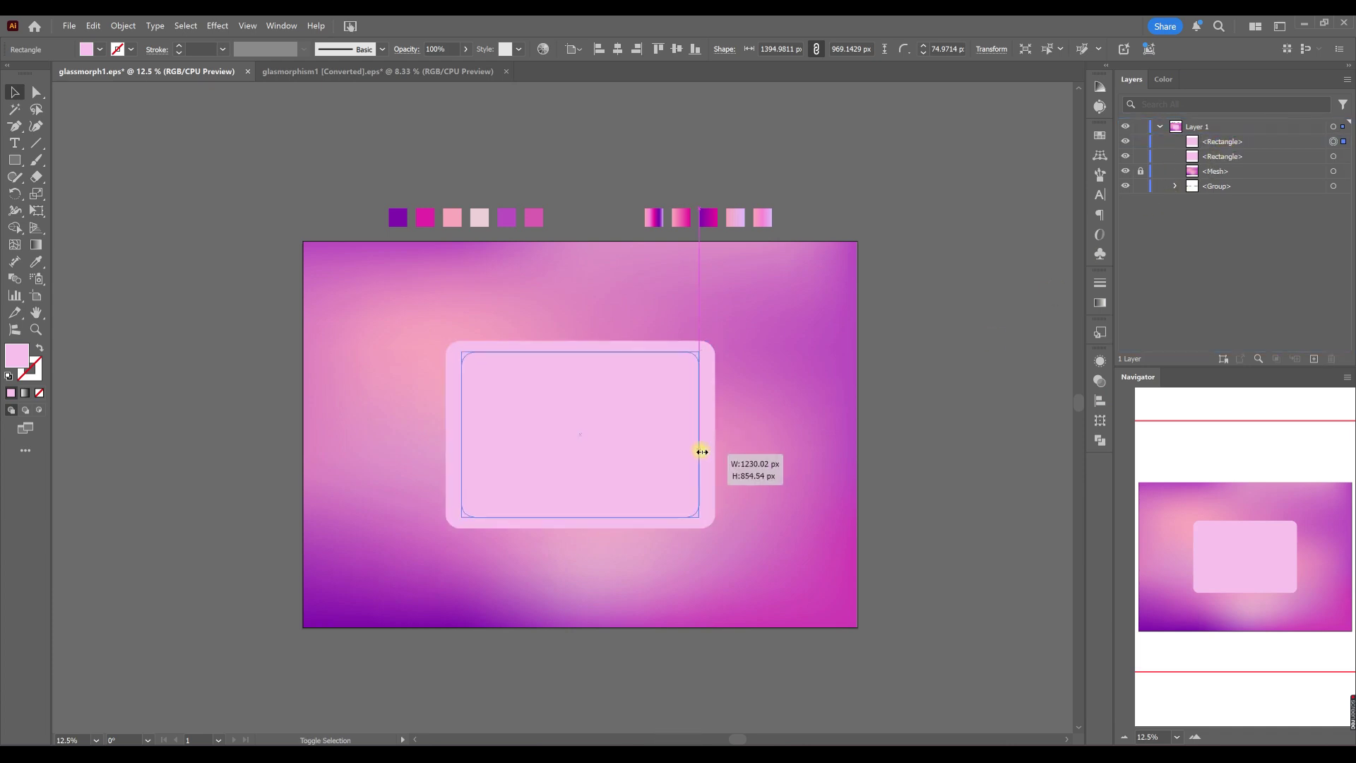
{"action": "left_click_drag", "start_coordinate": [580, 352], "coordinate": [587, 356], "text": "alt"}
Step: Set the inner rectangle's opacity to 0% and make a blend between it and the outer rectangle
{"action": "left_click", "coordinate": [465, 49]}
{"action": "left_click_drag", "start_coordinate": [466, 66], "coordinate": [413, 66]}
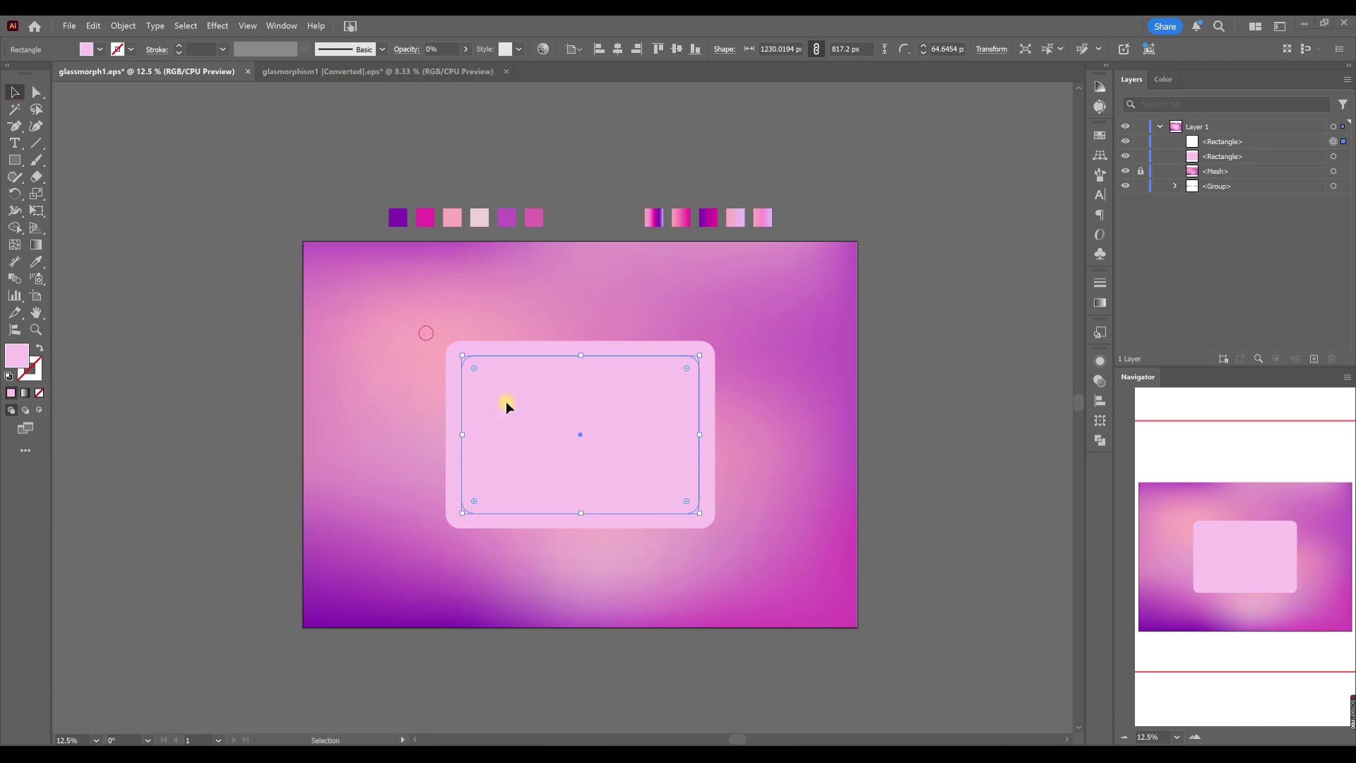
{"action": "left_click", "coordinate": [552, 455], "text": "shift"}
{"action": "key", "text": "ctrl+alt+b"}
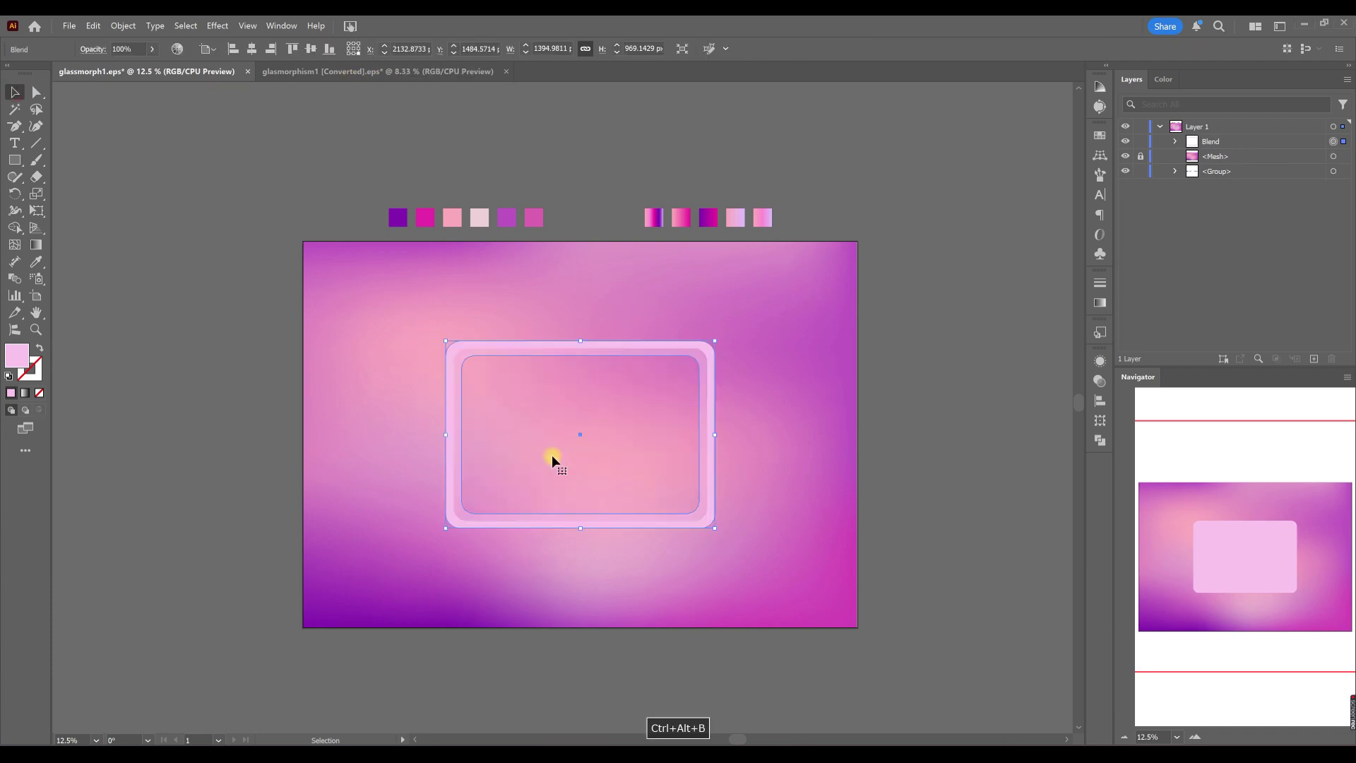
Step: Set the blend between the two rounded rectangles to Specified Steps spacing with enough steps for a smooth transition
{"action": "double_click", "coordinate": [14, 279]}
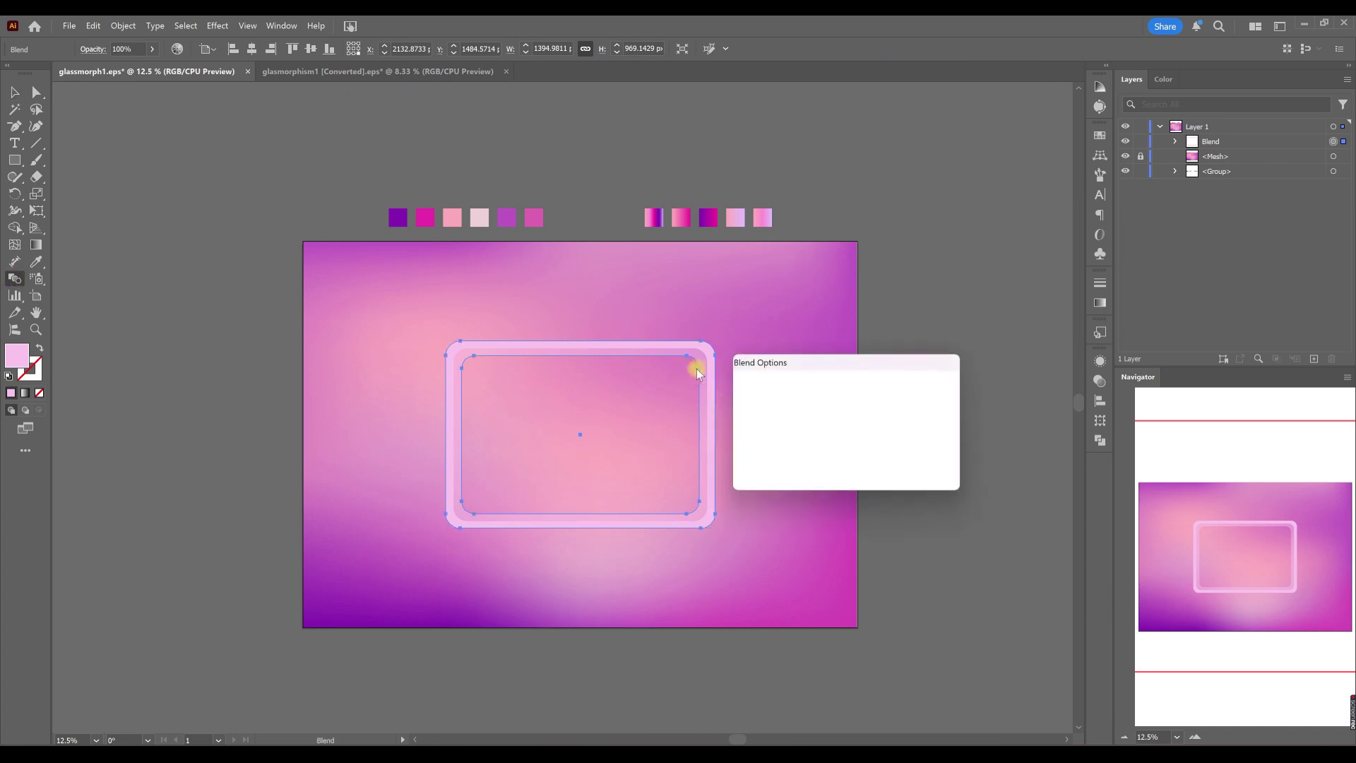
{"action": "left_click", "coordinate": [782, 394]}
{"action": "left_click", "coordinate": [798, 417]}
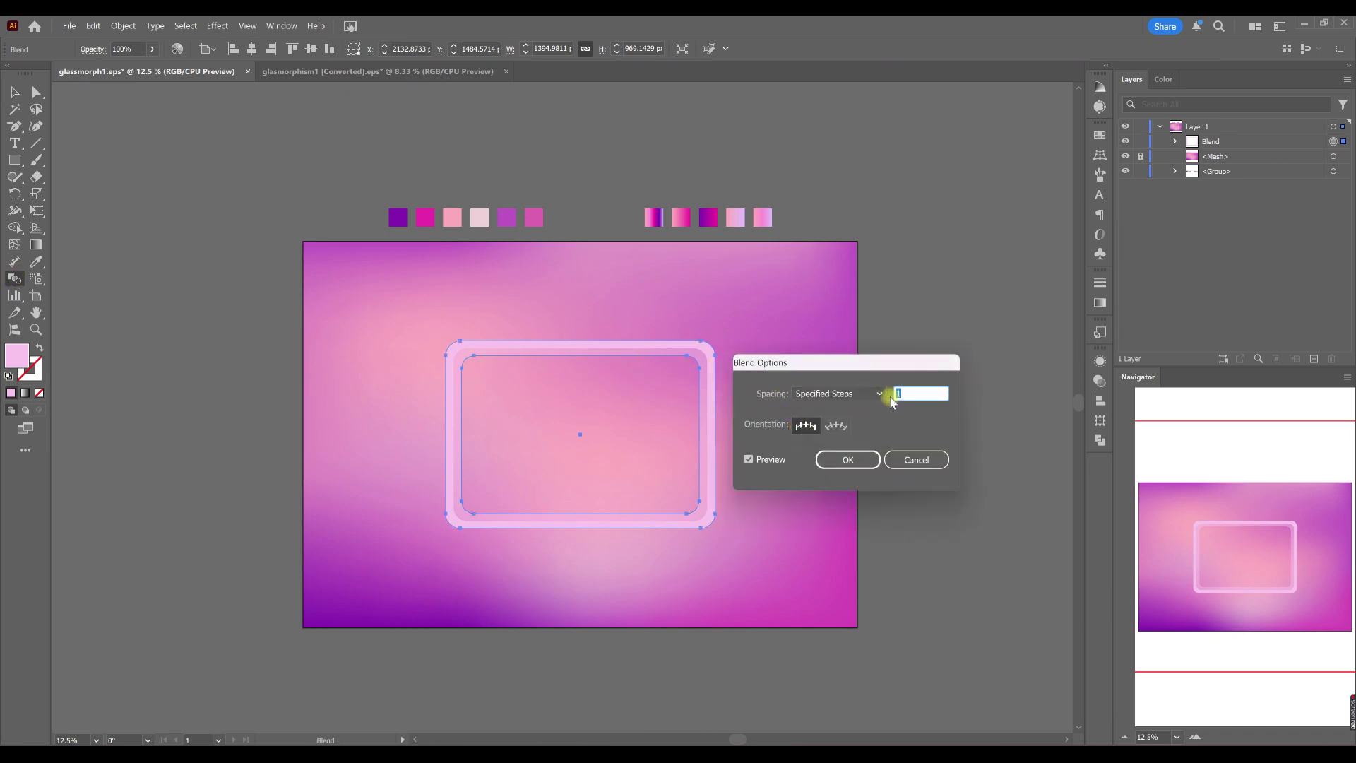
{"action": "key", "text": "Return"}
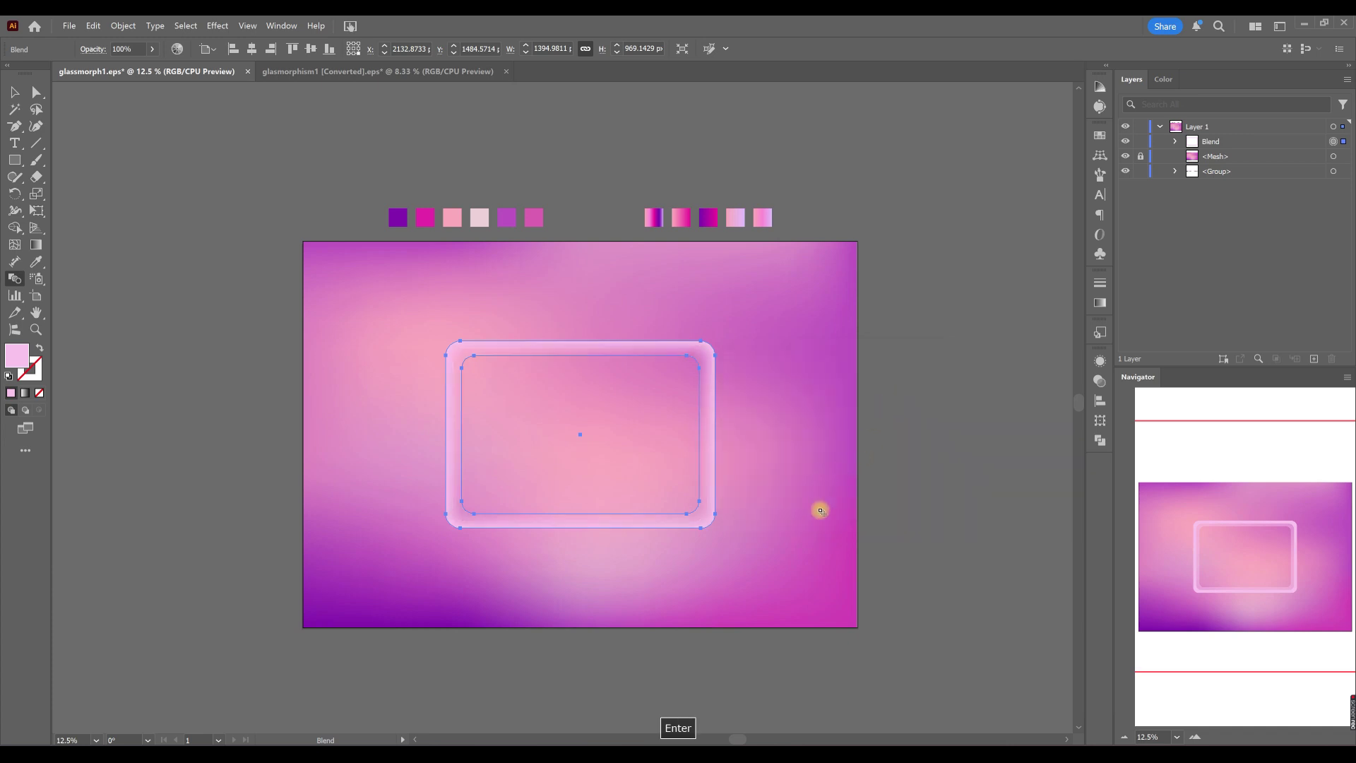
{"action": "left_click", "coordinate": [15, 92]}
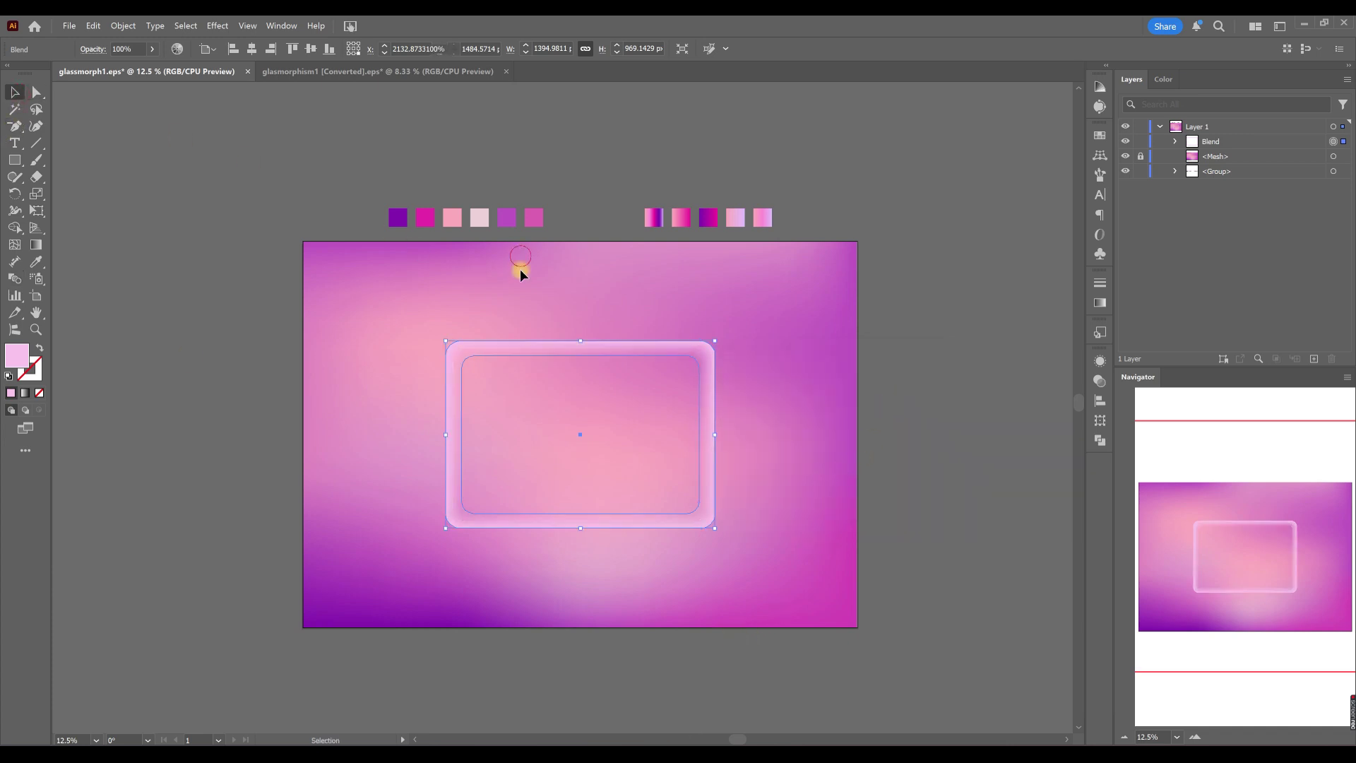
{"action": "left_click", "coordinate": [519, 265]}
Step: Select only the blend's inner rectangle and set its opacity to 29%
{"action": "left_click", "coordinate": [37, 92]}
{"action": "left_click", "coordinate": [511, 414]}
{"action": "left_click", "coordinate": [533, 427]}
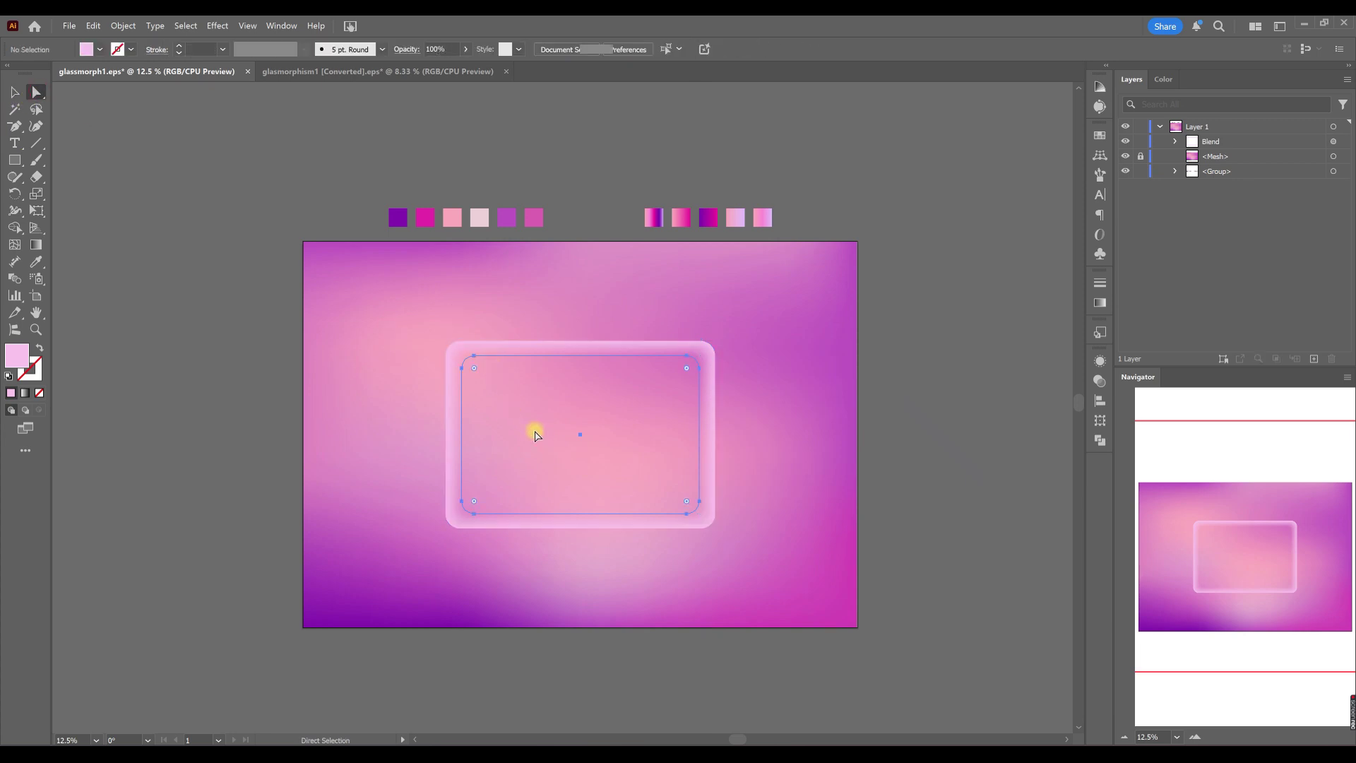
{"action": "left_click", "coordinate": [463, 52]}
{"action": "left_click_drag", "start_coordinate": [413, 66], "coordinate": [417, 69]}
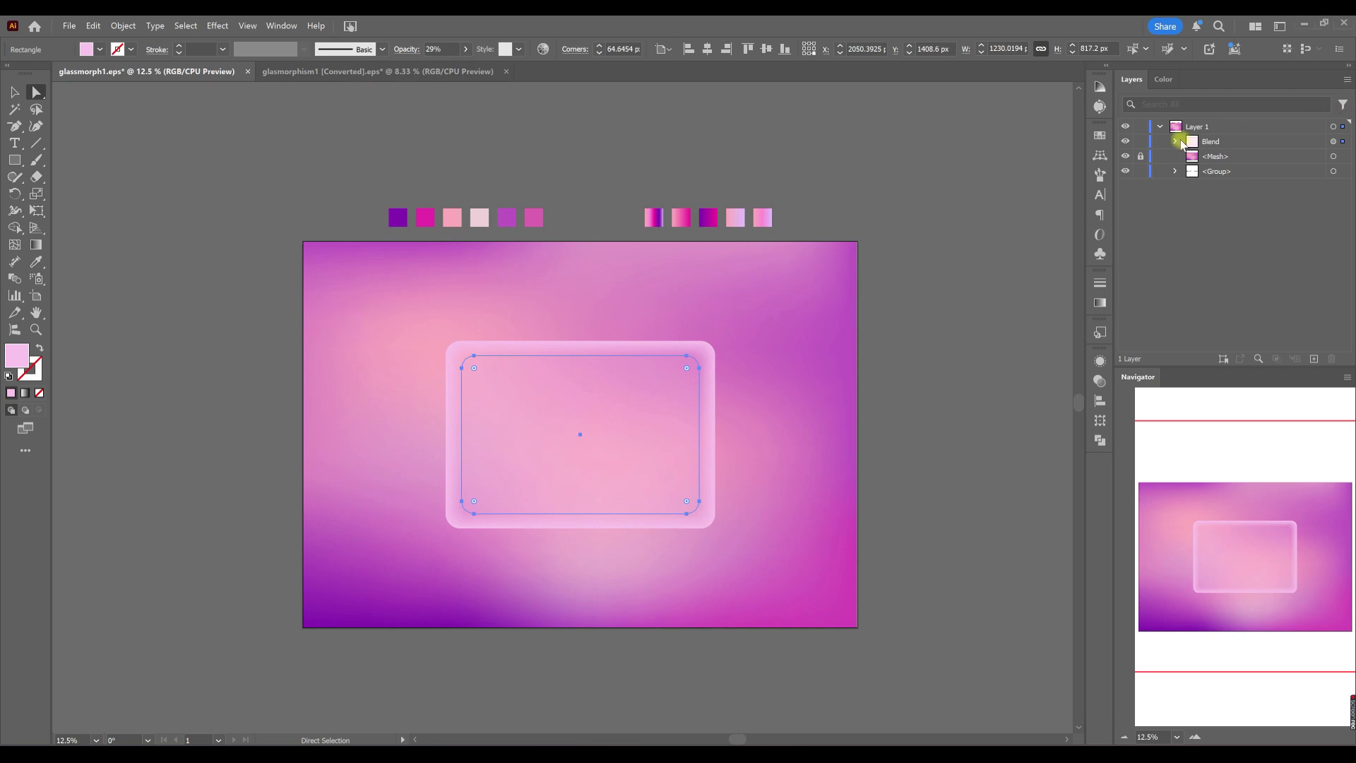
Step: Copy the blend's outer rectangle out of the blend to the top of Layer 1
{"action": "left_click", "coordinate": [1175, 141]}
{"action": "left_click", "coordinate": [1227, 172]}
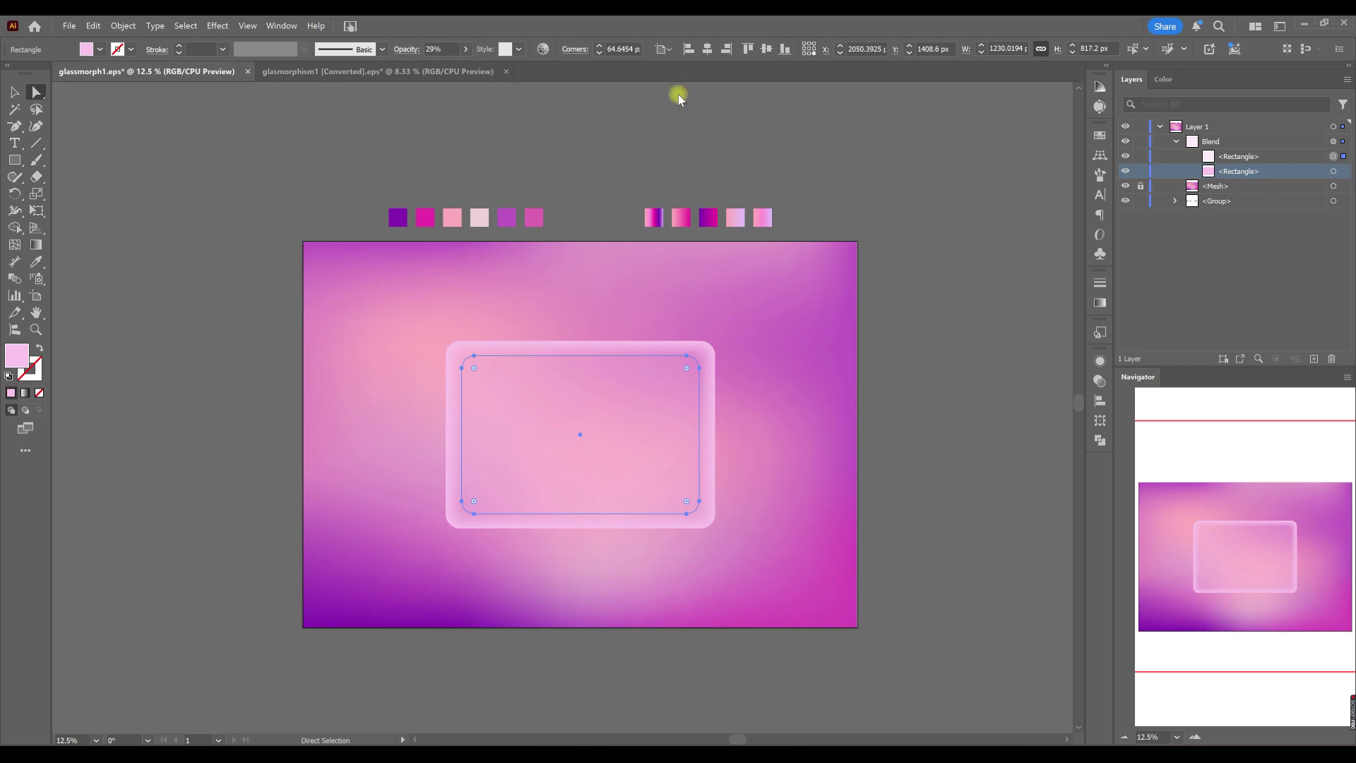
{"action": "left_click", "coordinate": [1345, 172]}
{"action": "left_click_drag", "start_coordinate": [1206, 172], "coordinate": [1192, 142]}
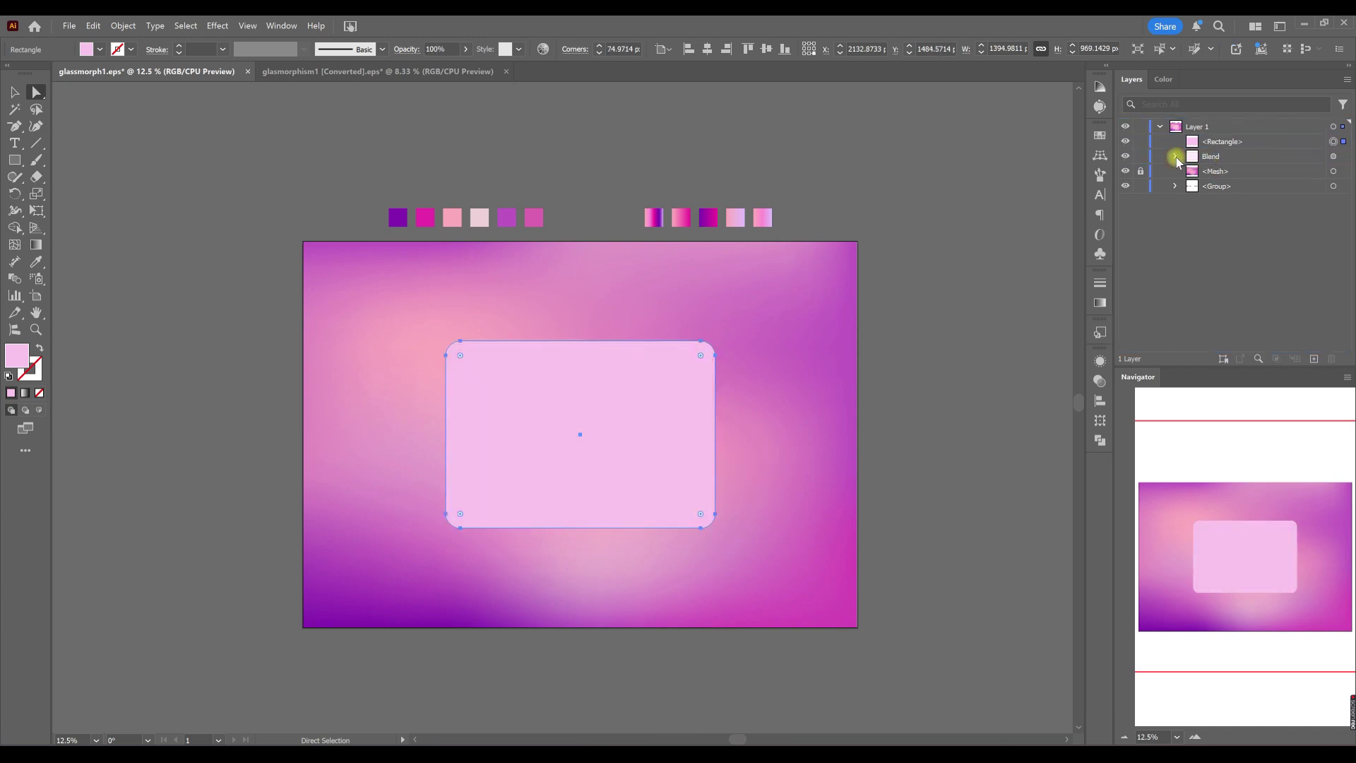
Step: Give the copied rectangle a light pink f9c2ec stroke of 6 pt and remove its fill
{"action": "left_click", "coordinate": [36, 372]}
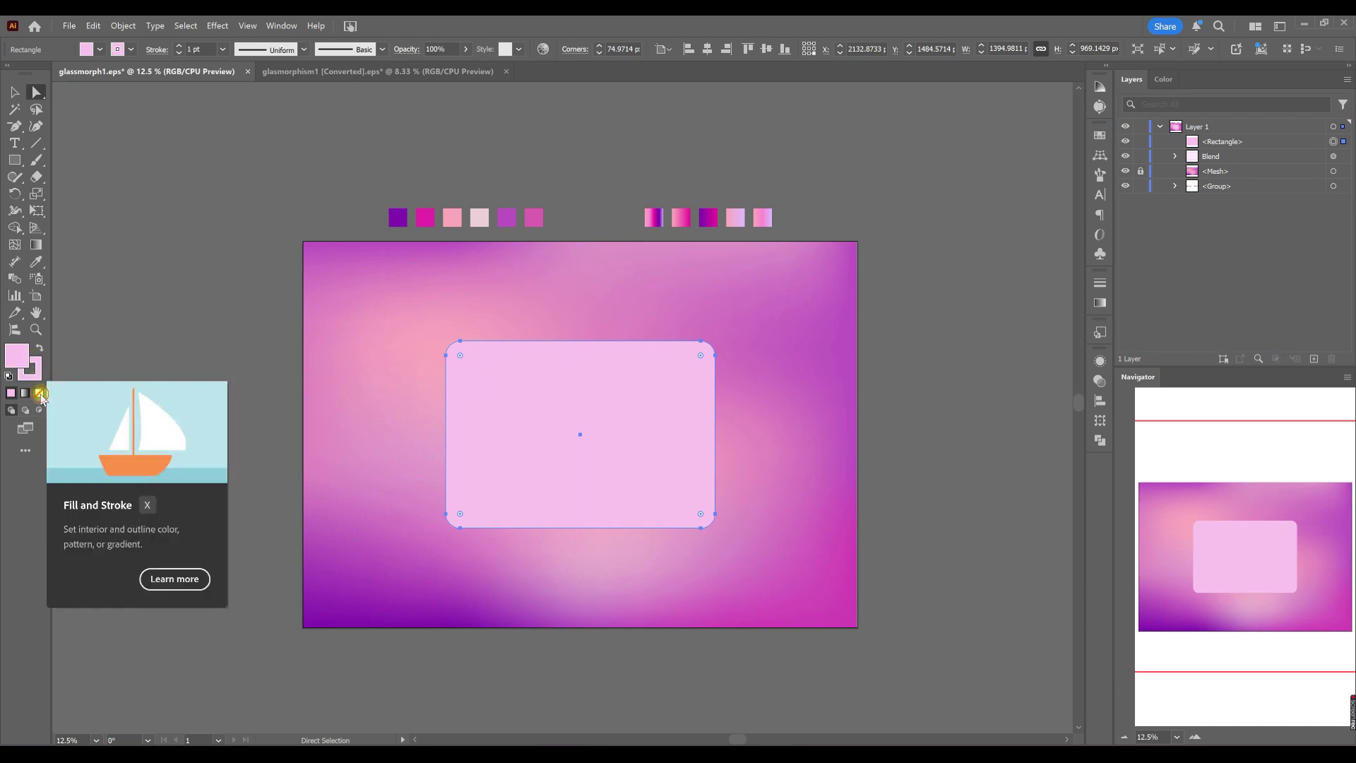
{"action": "left_click", "coordinate": [41, 393]}
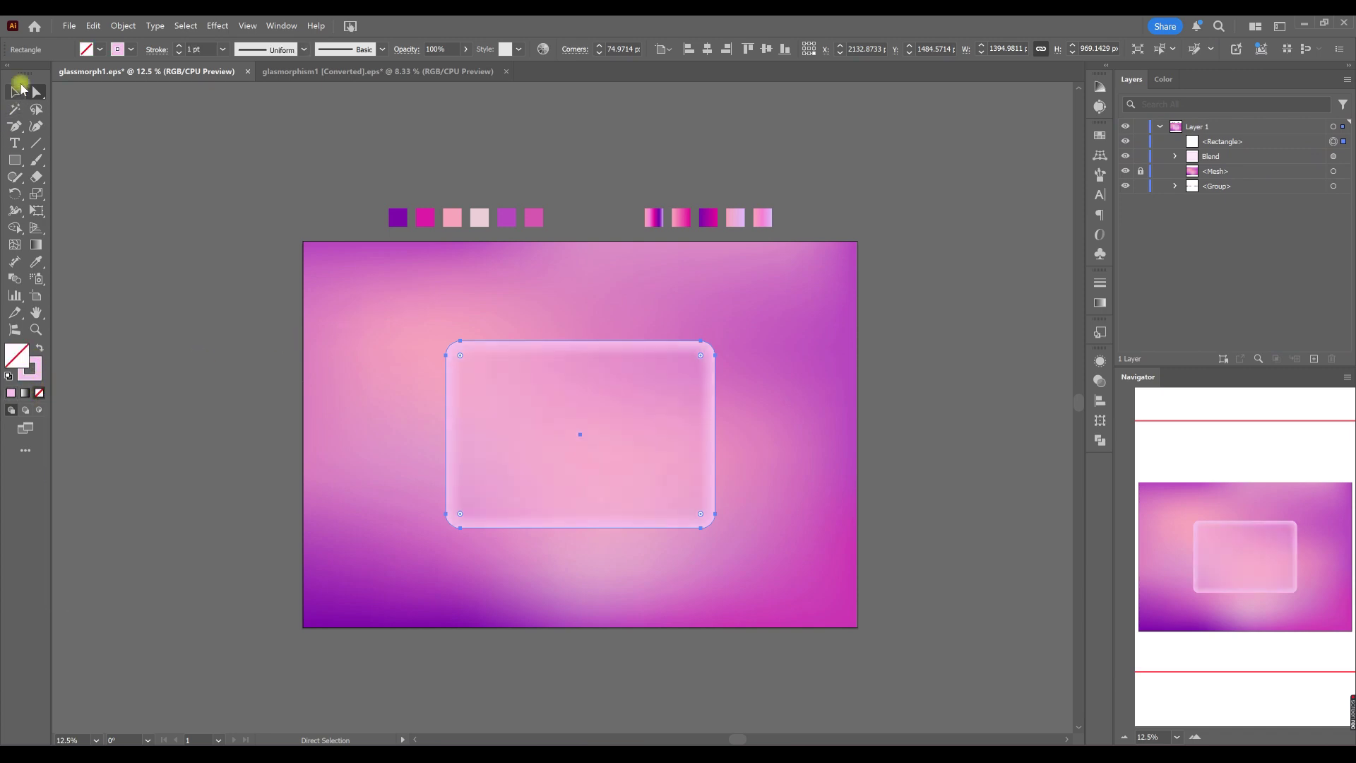
{"action": "left_click", "coordinate": [222, 48]}
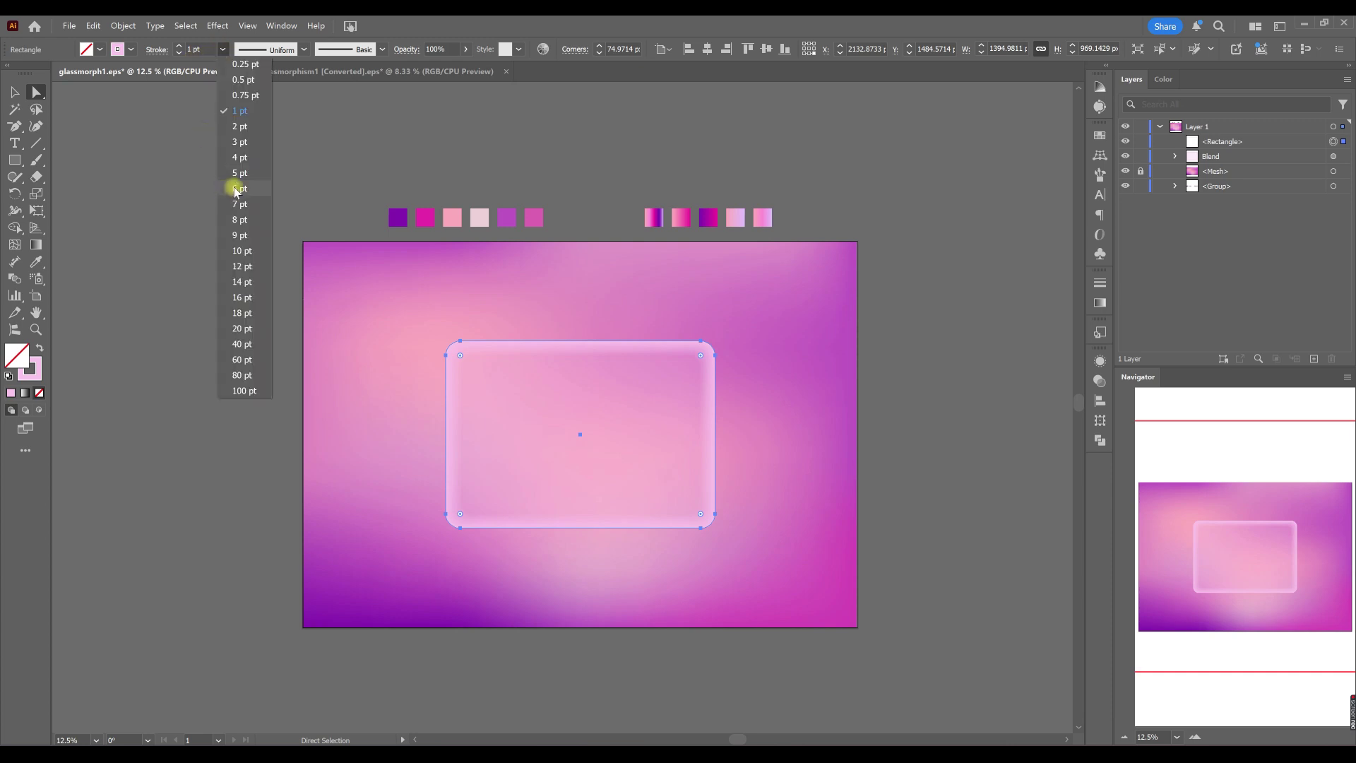
{"action": "left_click", "coordinate": [236, 189]}
{"action": "left_click", "coordinate": [387, 303]}
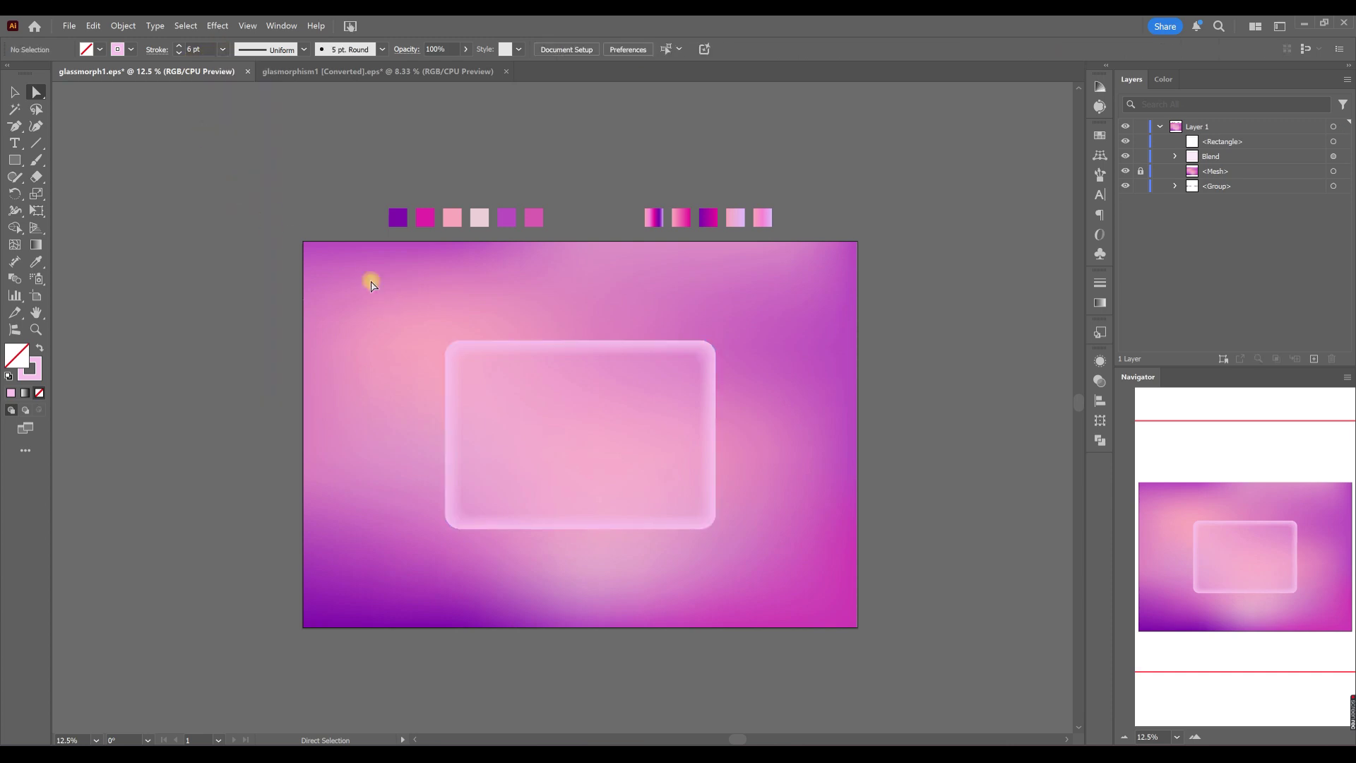
Step: Recolour the card outline's stroke to dd97d0 and raise its weight to 11 pt
{"action": "left_click", "coordinate": [1334, 141]}
{"action": "double_click", "coordinate": [38, 376]}
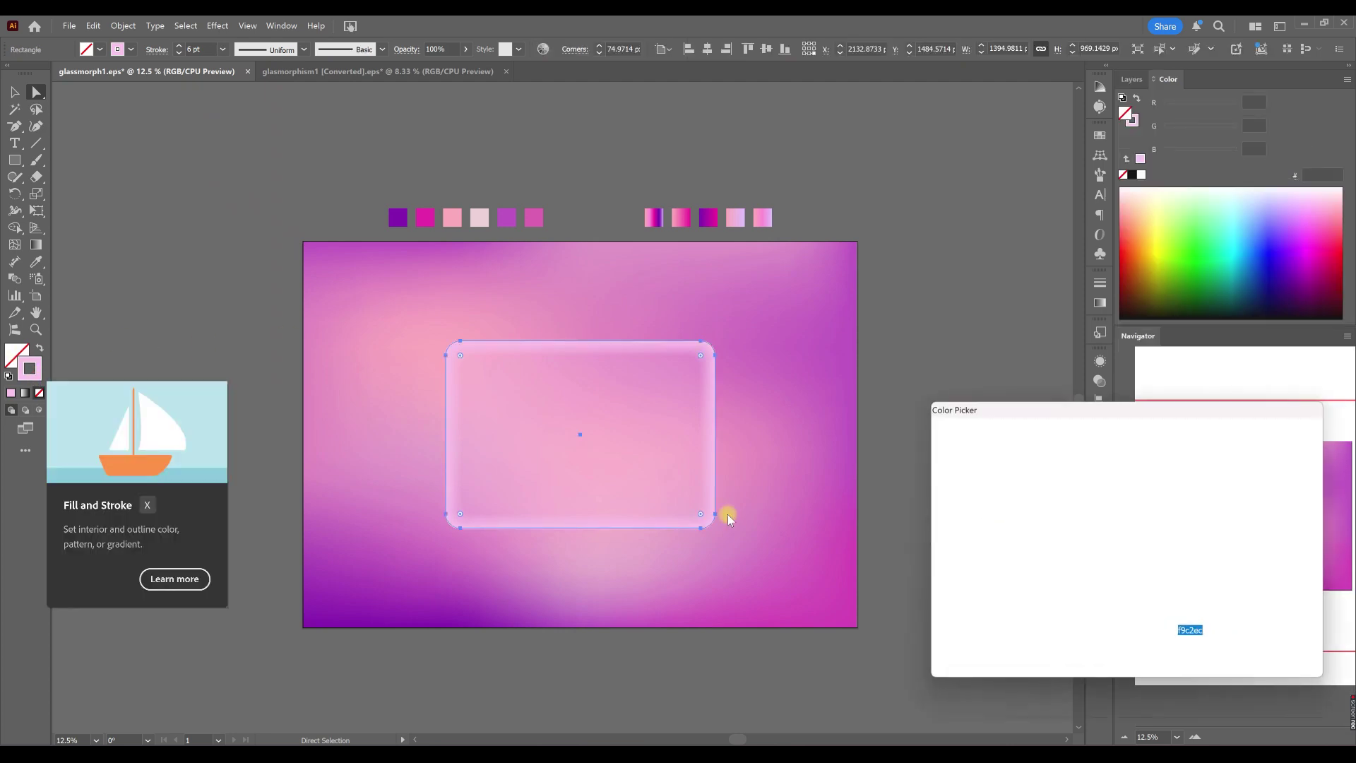
{"action": "left_click_drag", "start_coordinate": [987, 470], "coordinate": [1001, 476]}
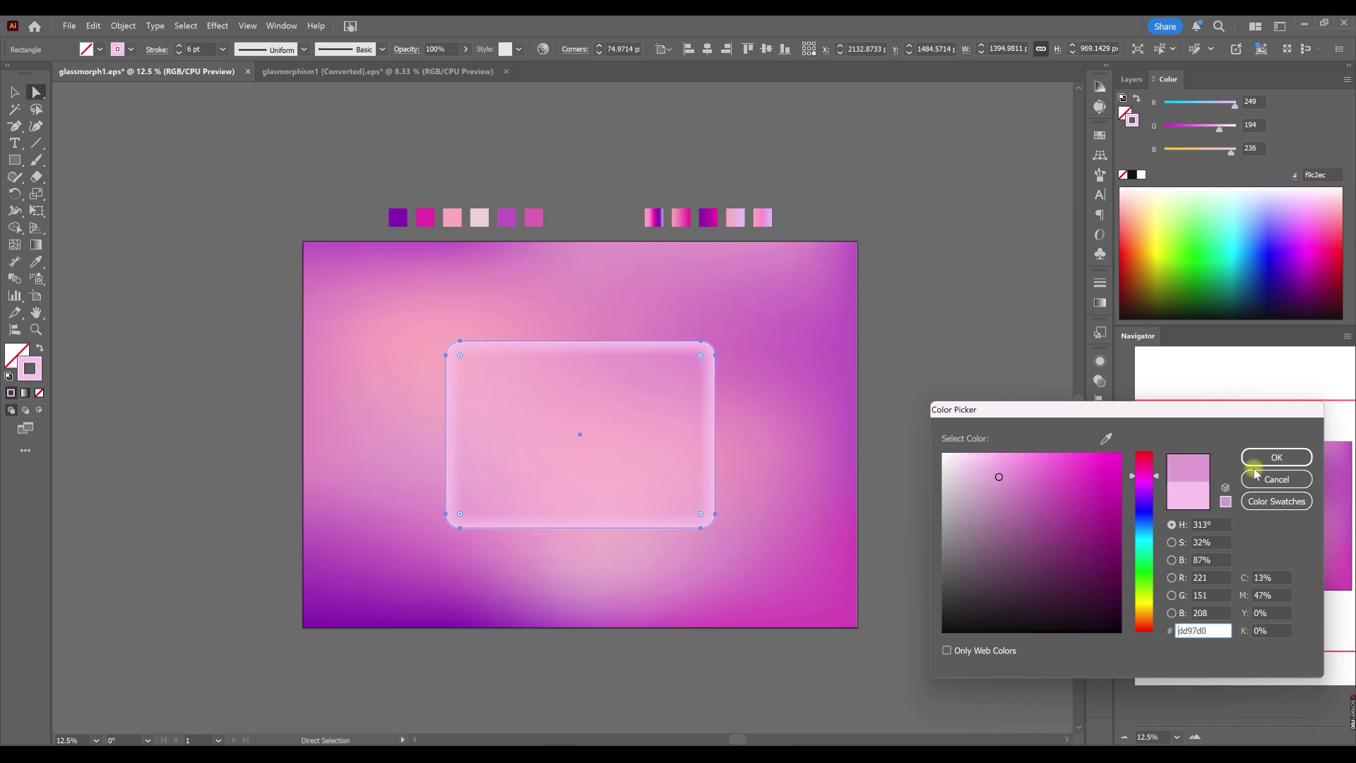
{"action": "left_click", "coordinate": [1254, 464]}
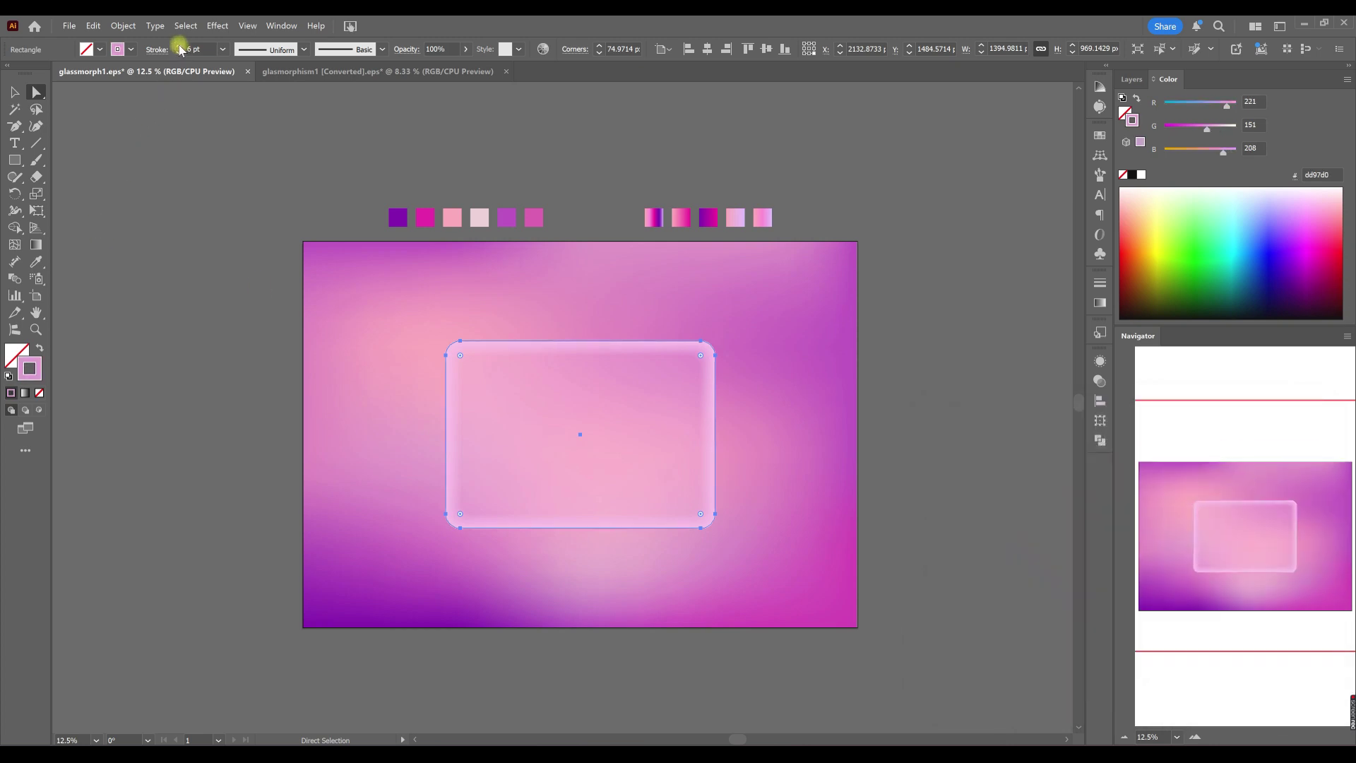
{"action": "left_click", "coordinate": [752, 531]}
{"action": "scroll", "coordinate": [756, 539], "scroll_direction": "up", "scroll_amount": 1}
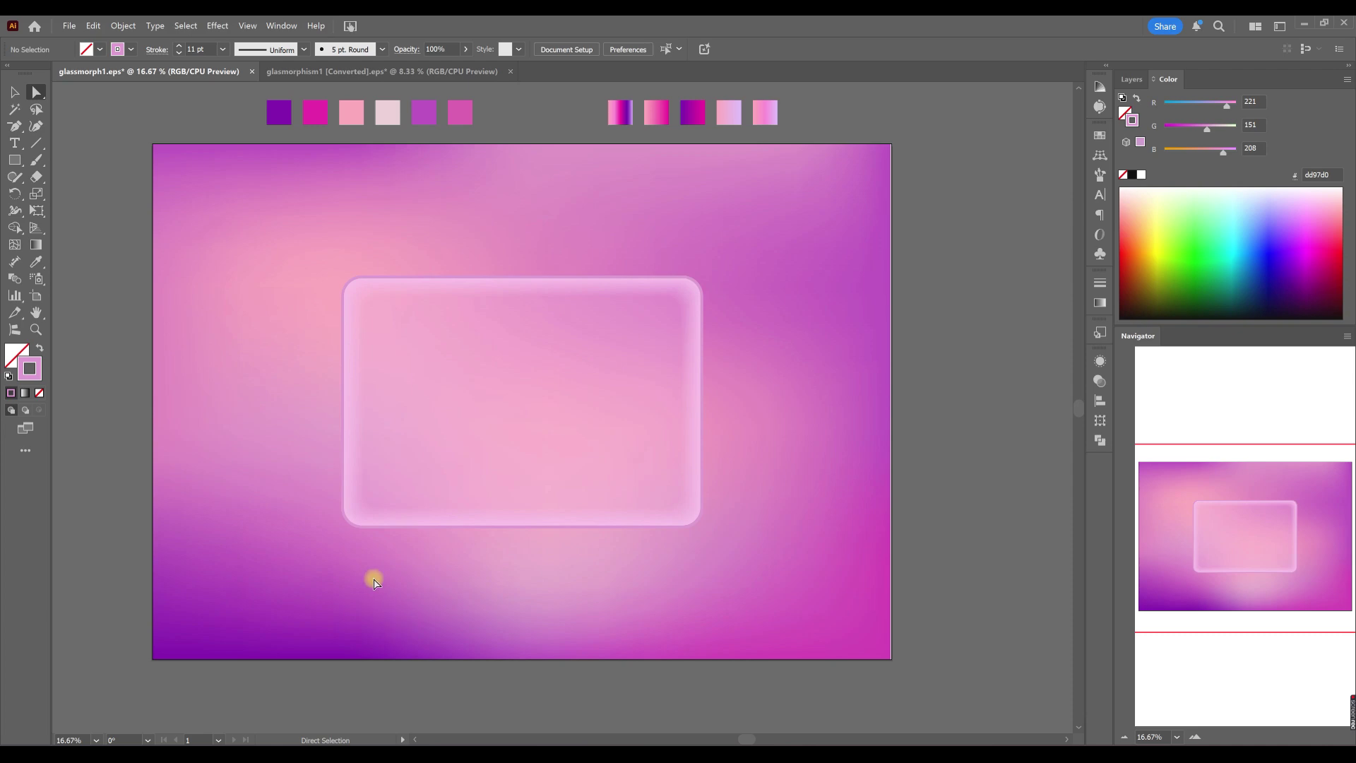
Step: Convert the card outline's stroke into a filled compound path with Outline Stroke
{"action": "left_click", "coordinate": [1132, 79]}
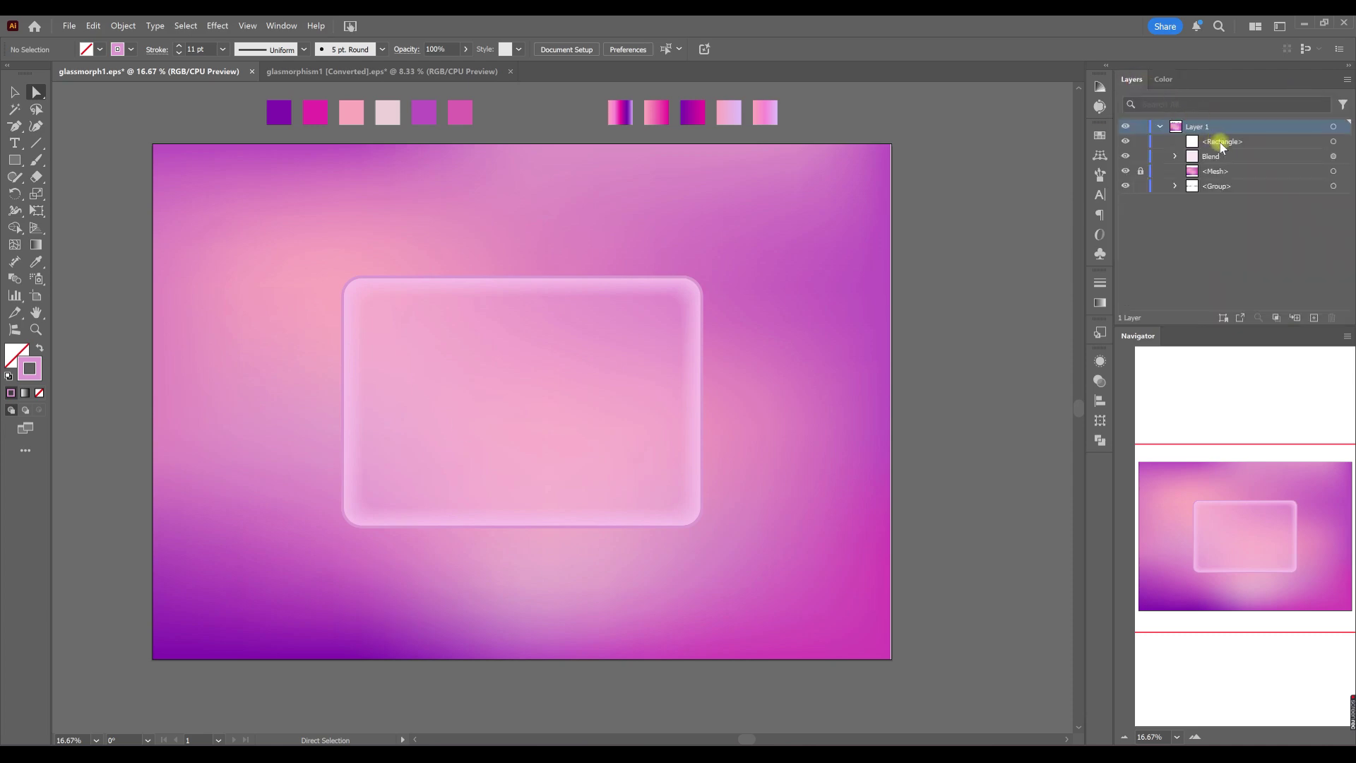
{"action": "left_click", "coordinate": [1344, 143]}
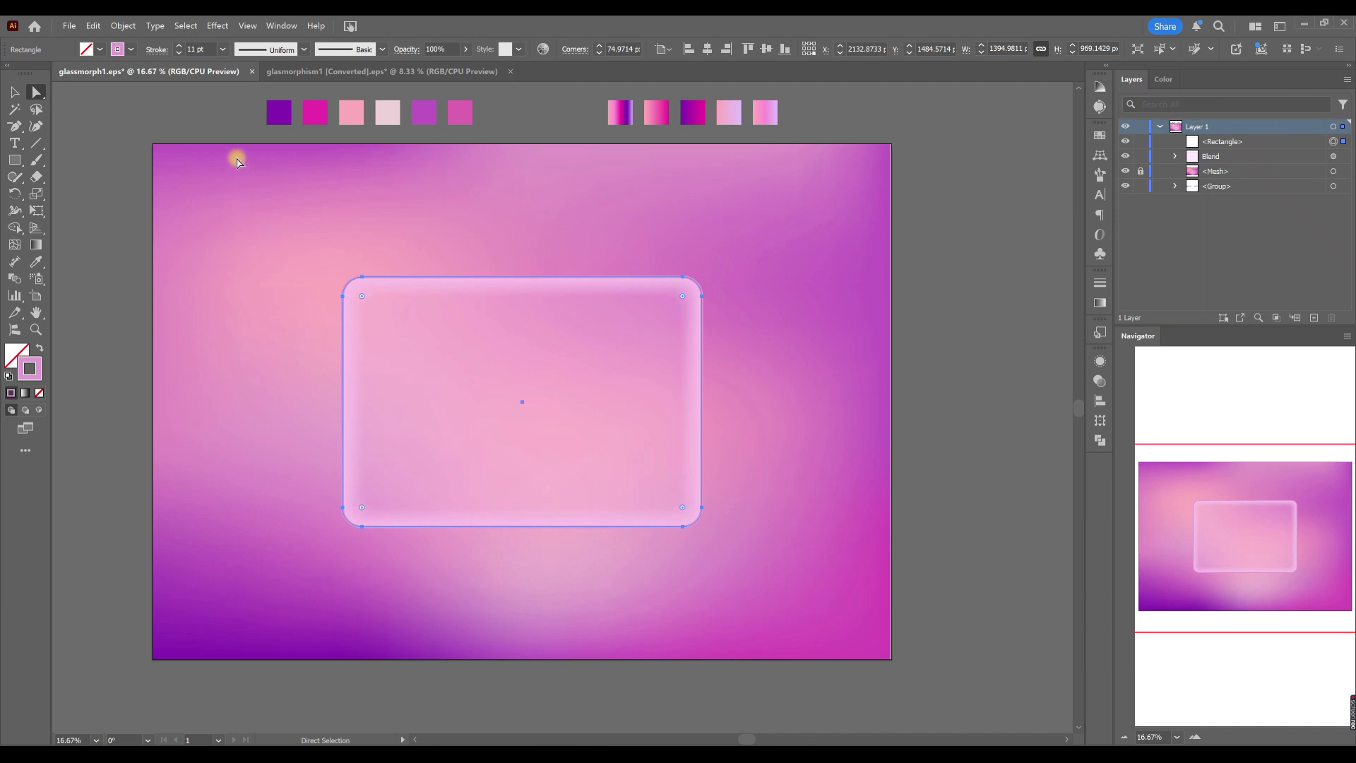
{"action": "left_click", "coordinate": [1099, 302]}
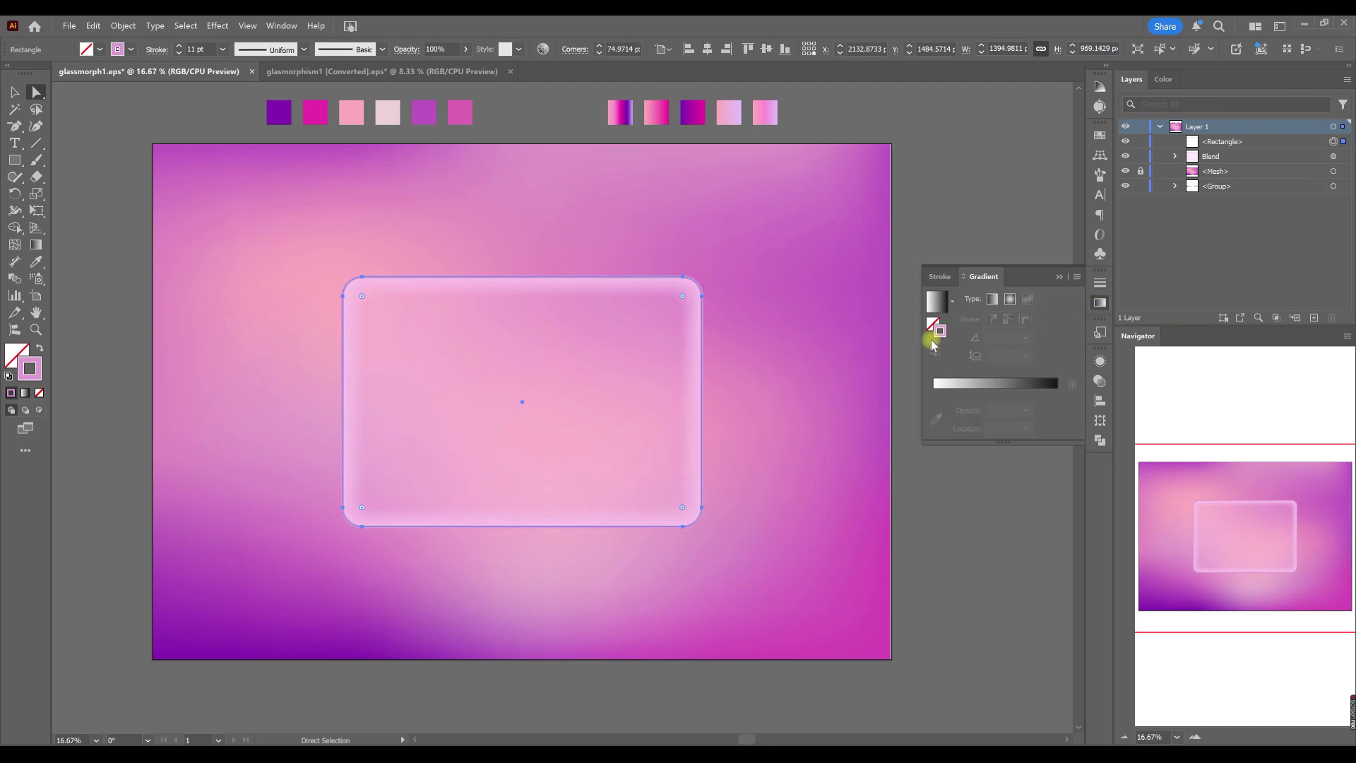
{"action": "left_click", "coordinate": [123, 26]}
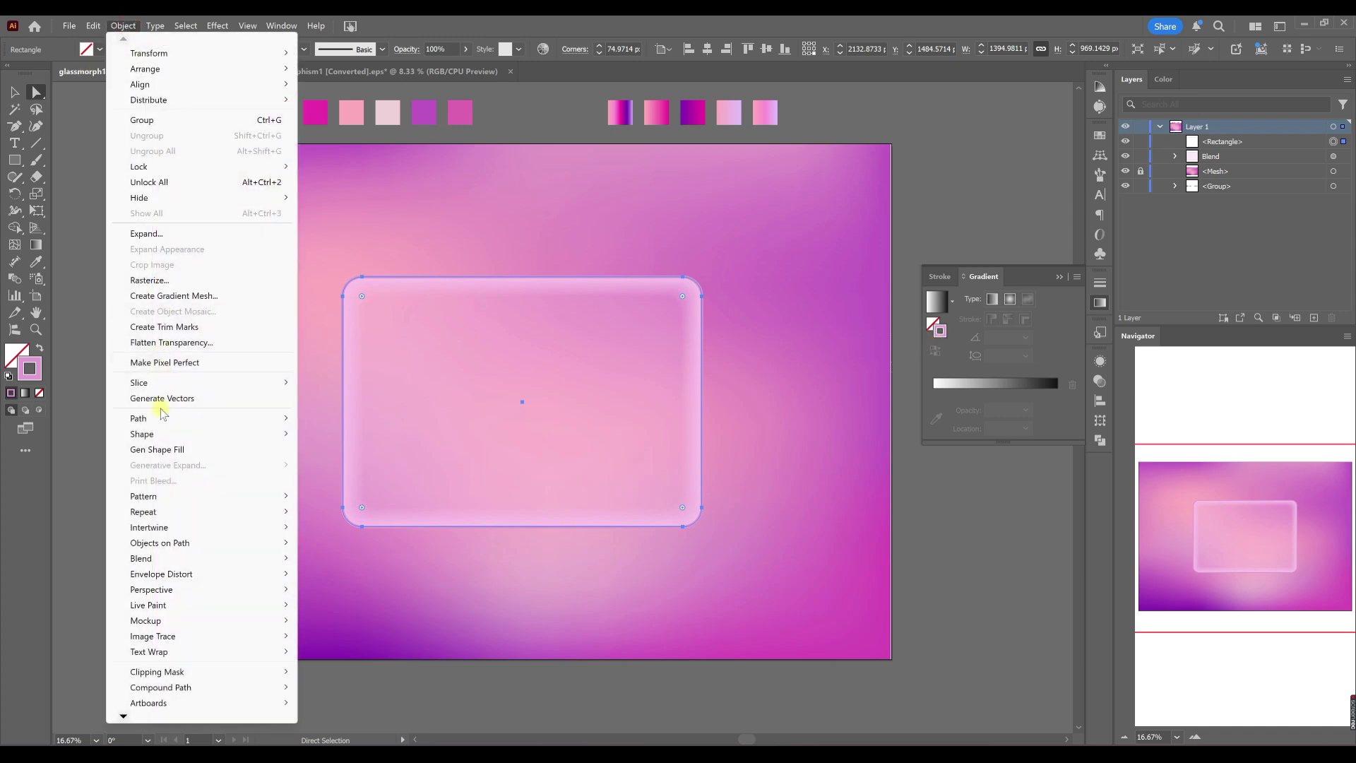
{"action": "mouse_move", "coordinate": [162, 422]}
{"action": "left_click", "coordinate": [346, 450]}
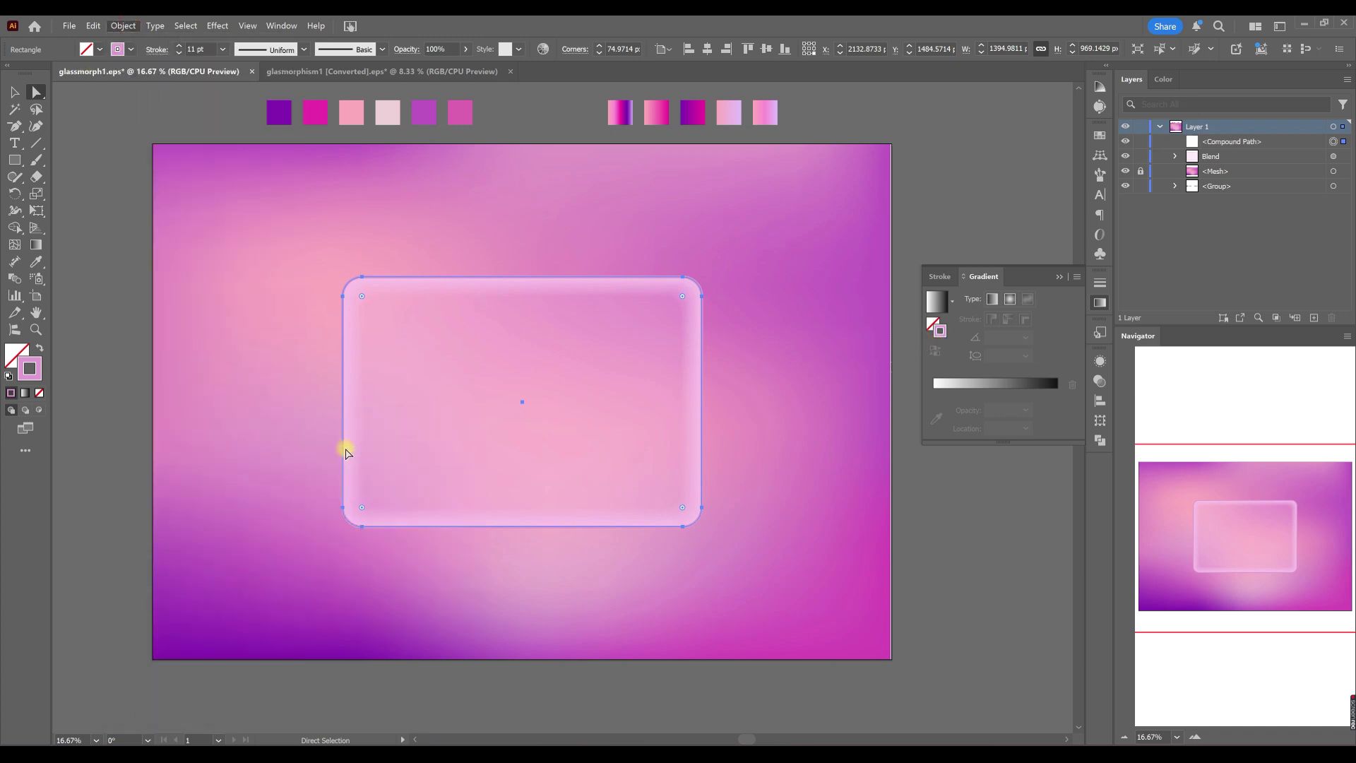
Step: Fill the outlined border with a linear gradient and add a pink dd97d0 stop at about 38% with 100% opacity
{"action": "left_click", "coordinate": [17, 356]}
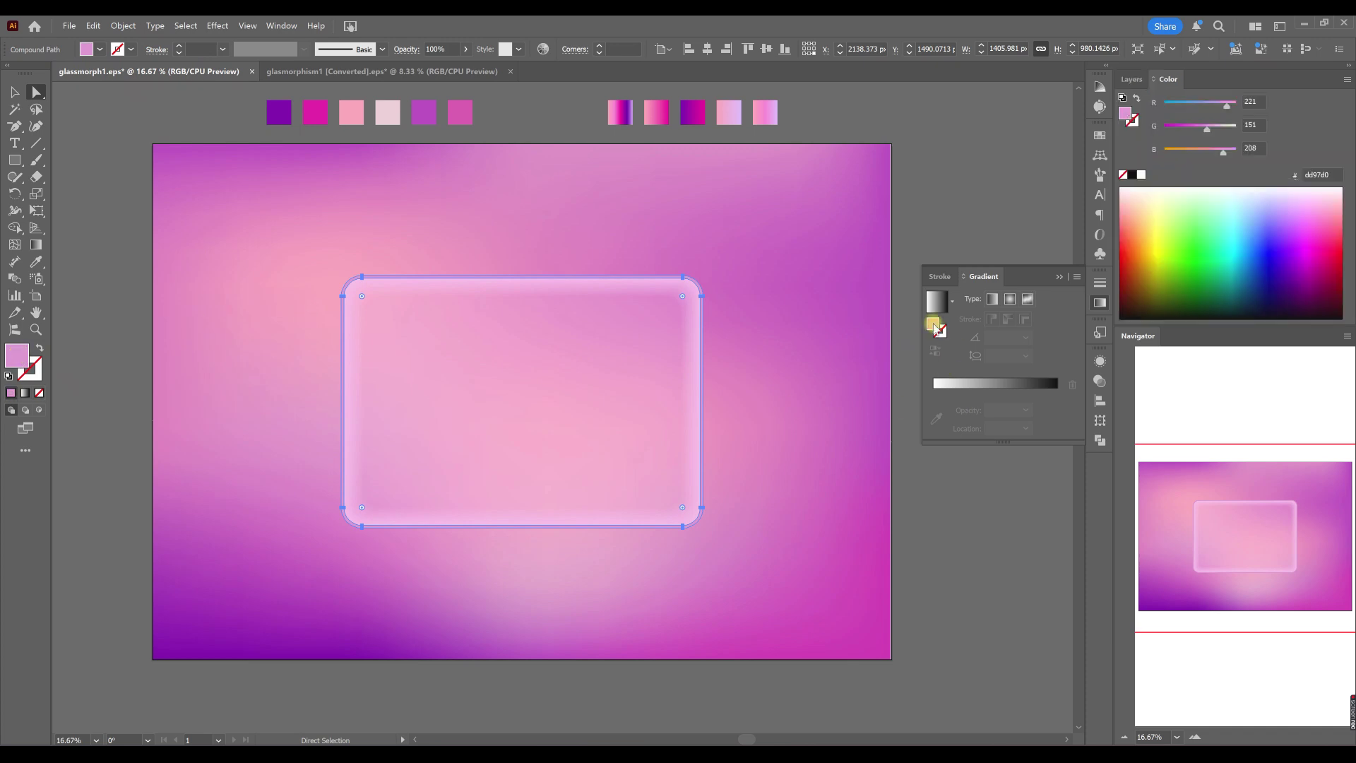
{"action": "left_click_drag", "start_coordinate": [996, 398], "coordinate": [980, 399]}
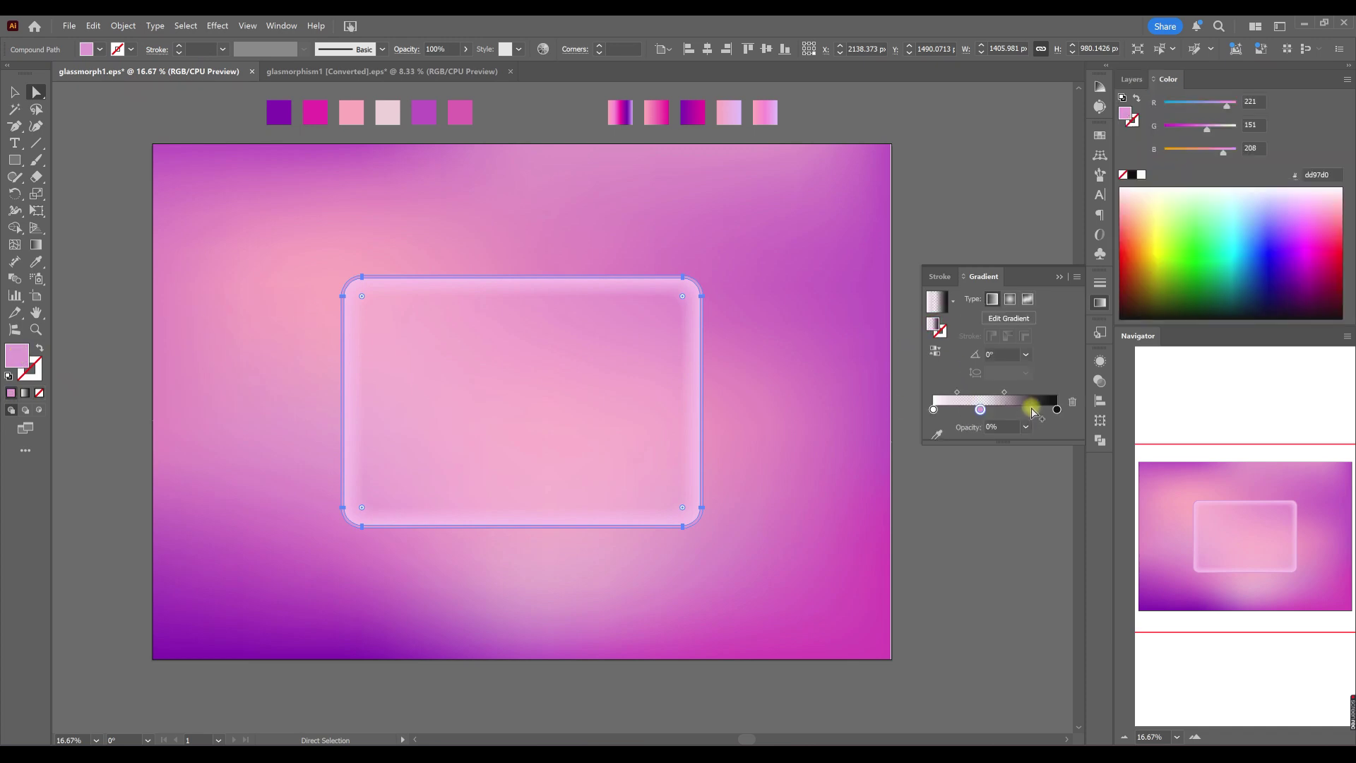
{"action": "left_click", "coordinate": [1023, 428]}
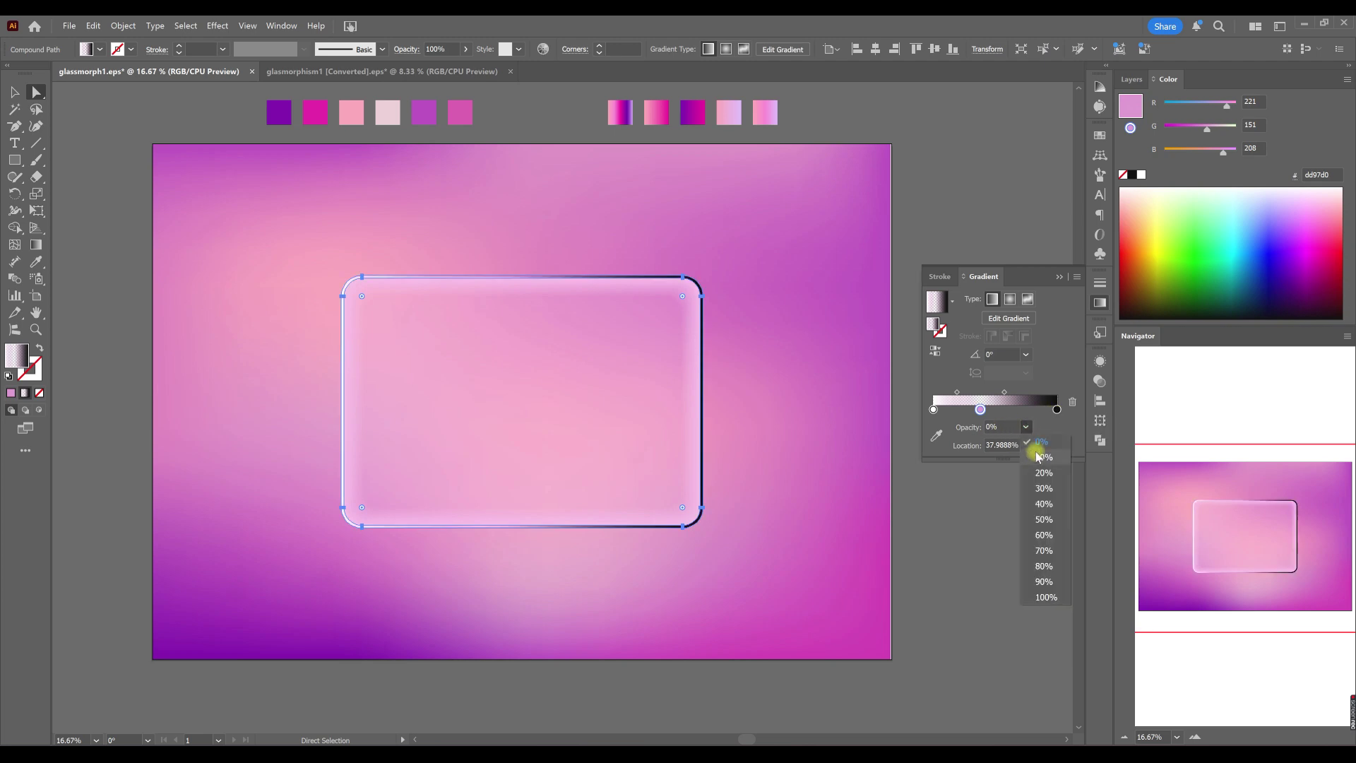
Step: Replace the border gradient's black end stop with a muted pink-purple and move the pink middle stop to about 56%
{"action": "left_click", "coordinate": [1056, 411]}
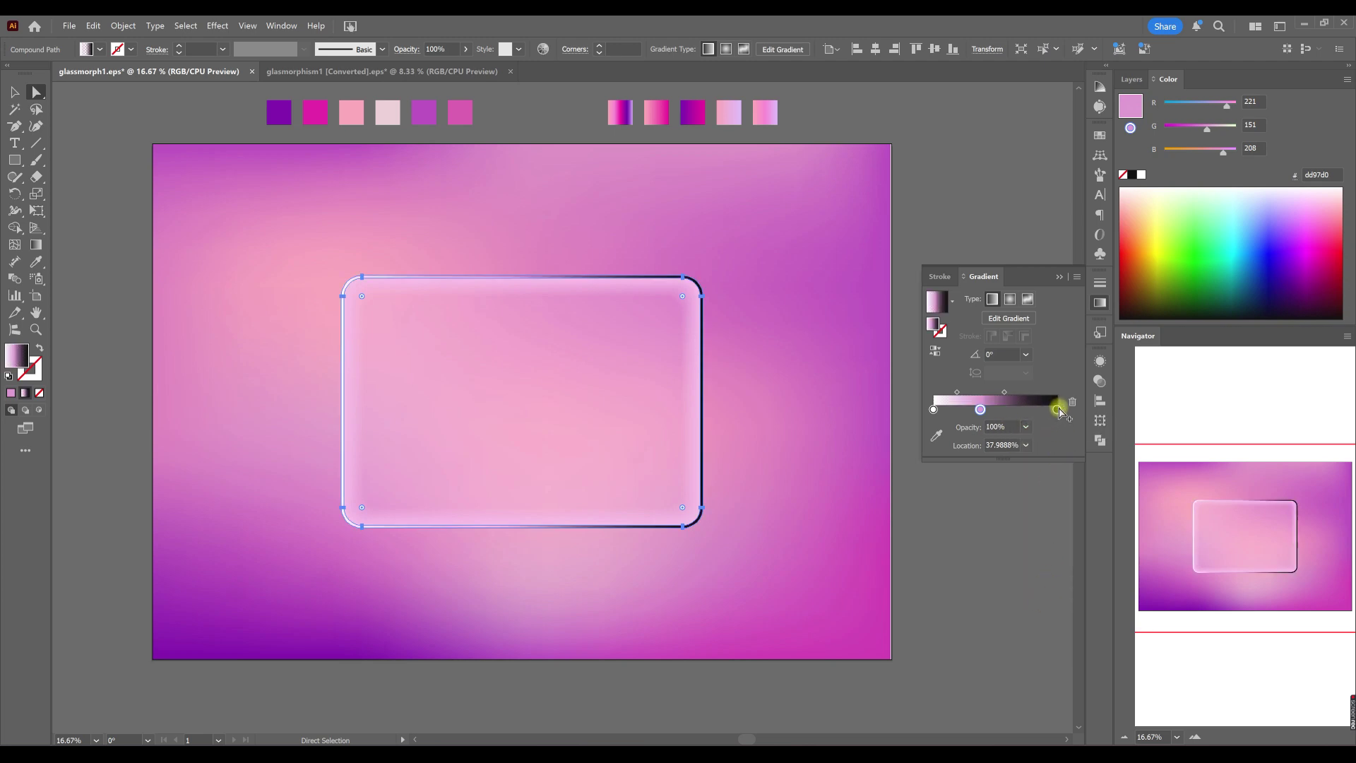
{"action": "left_click", "coordinate": [1057, 411]}
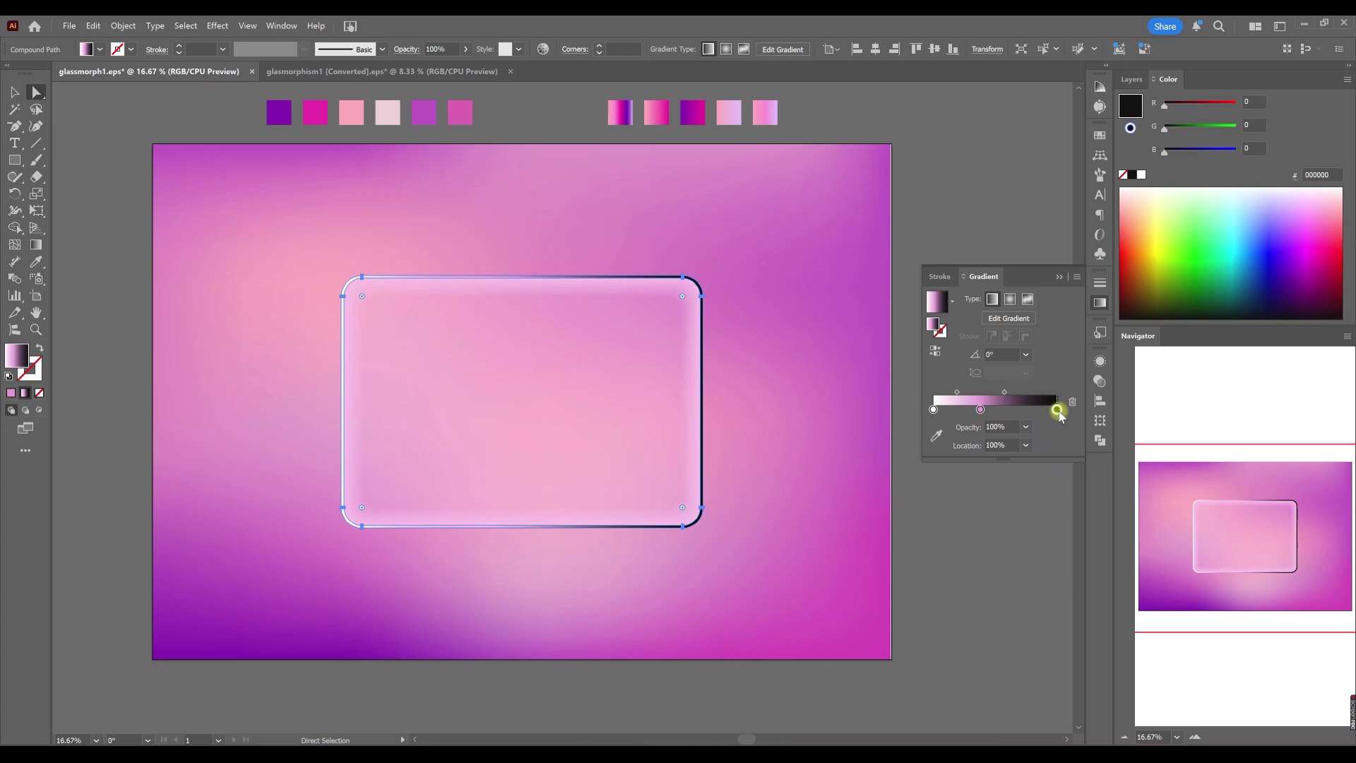
{"action": "left_click", "coordinate": [1000, 410]}
{"action": "mouse_move", "coordinate": [1053, 411]}
{"action": "left_mouse_down"}
{"action": "mouse_move", "coordinate": [1052, 440]}
{"action": "mouse_move", "coordinate": [1057, 410]}
{"action": "left_mouse_up"}
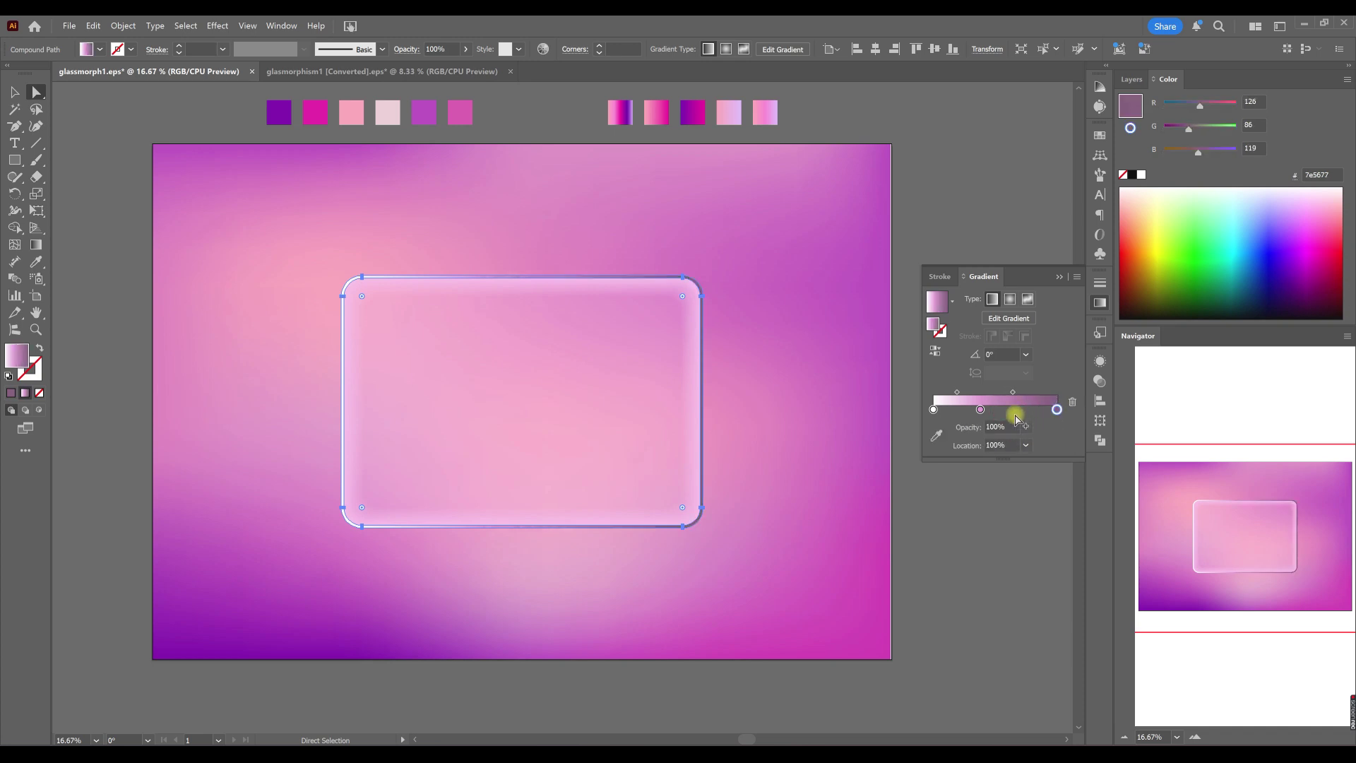
{"action": "mouse_move", "coordinate": [1056, 409]}
{"action": "left_mouse_down"}
{"action": "mouse_move", "coordinate": [1053, 444]}
{"action": "mouse_move", "coordinate": [1044, 411]}
{"action": "mouse_move", "coordinate": [1074, 408]}
{"action": "left_mouse_up"}
{"action": "left_click_drag", "start_coordinate": [978, 411], "coordinate": [1004, 413]}
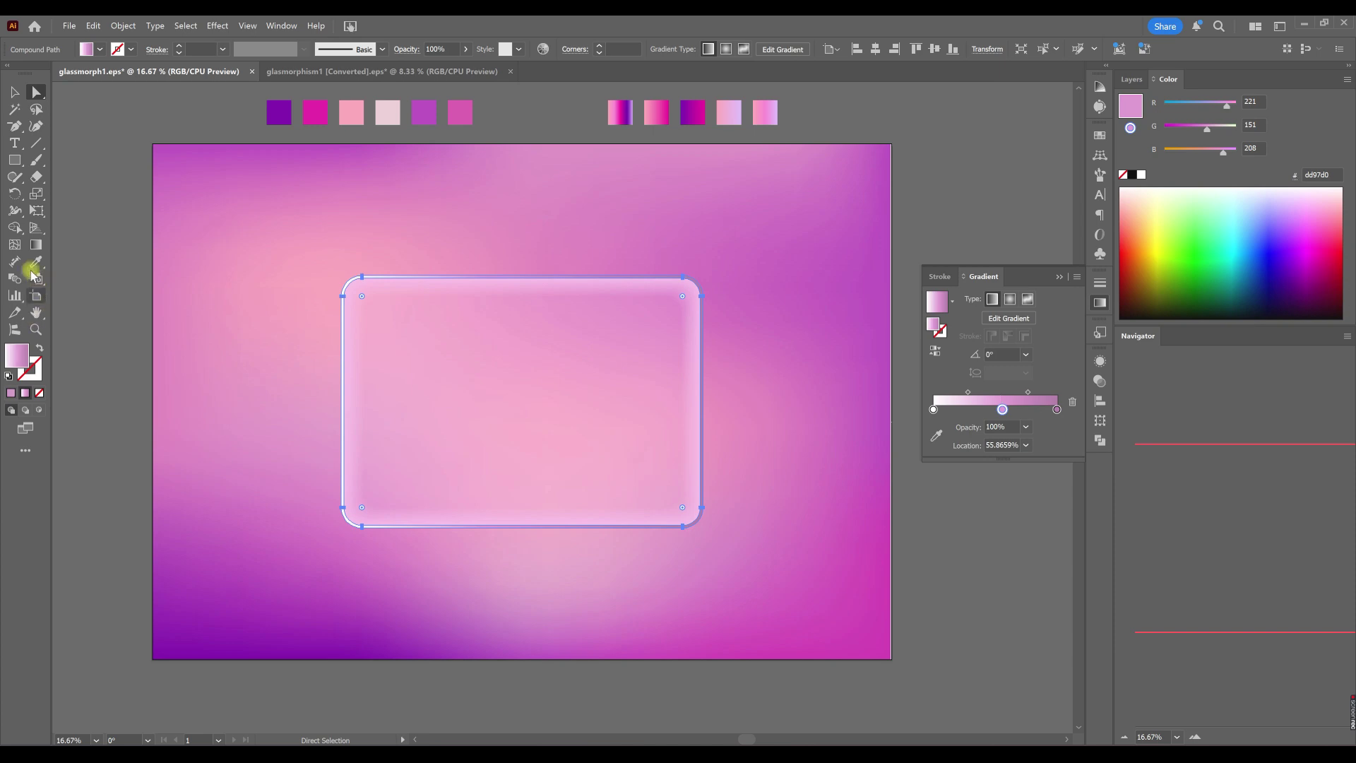
Step: Run the border gradient diagonally from the card's upper-left to its lower-right at about -49.5°, and deselect it
{"action": "left_click", "coordinate": [36, 245]}
{"action": "left_click_drag", "start_coordinate": [396, 252], "coordinate": [662, 565]}
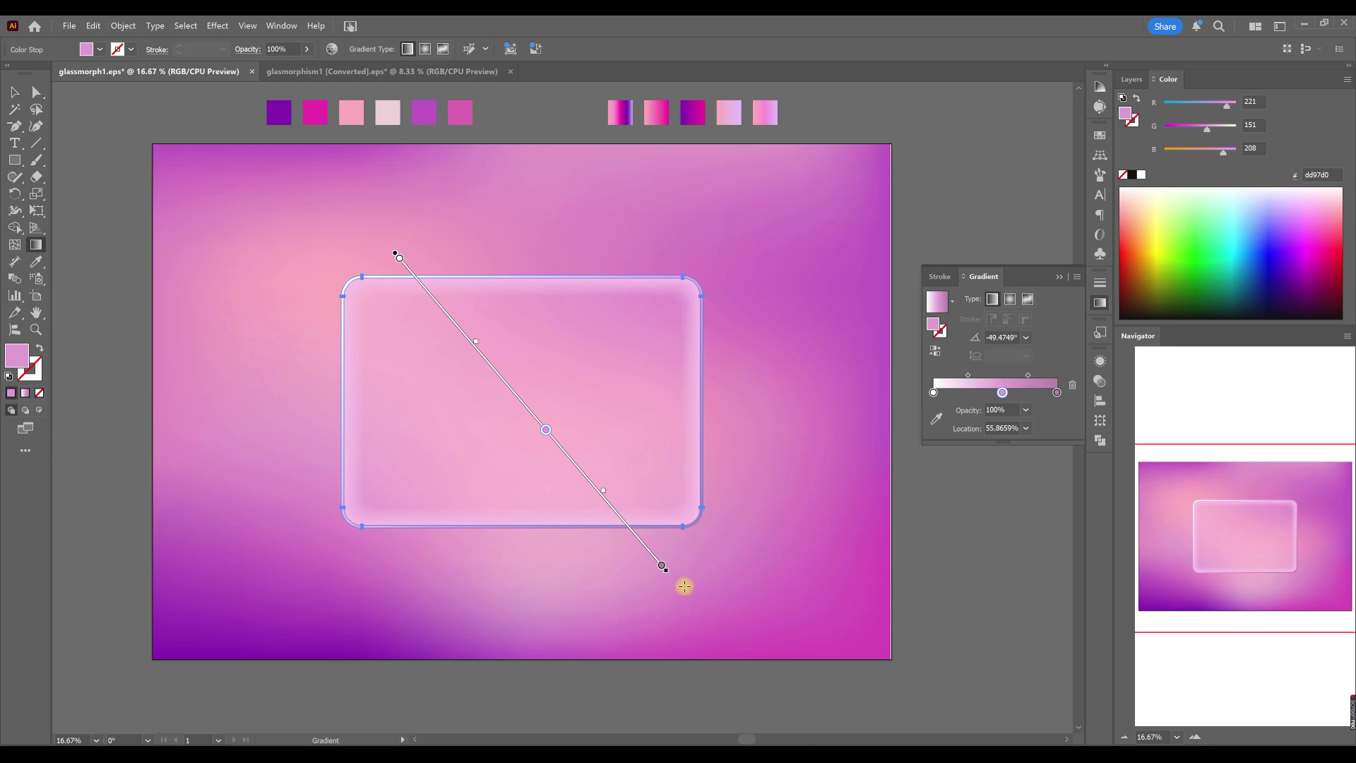
{"action": "left_click", "coordinate": [297, 212]}
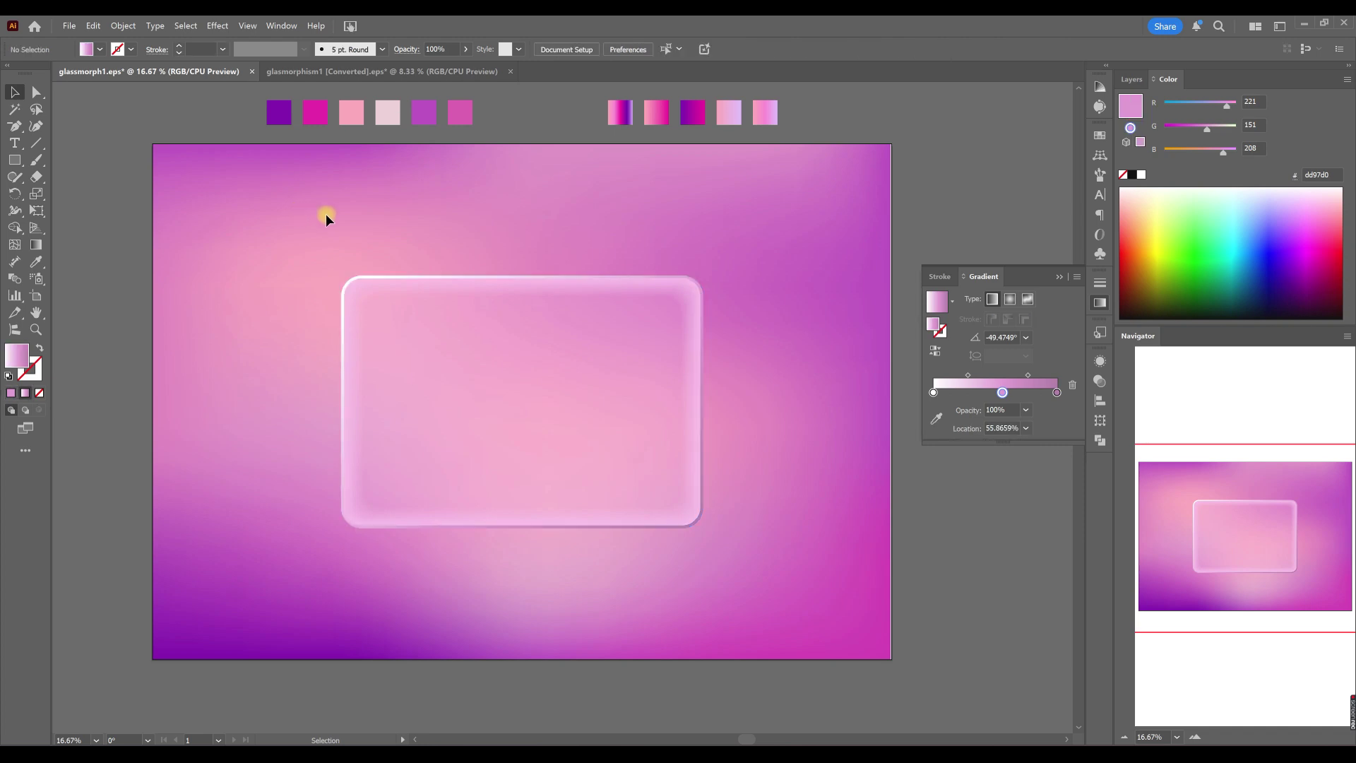
Step: Duplicate the blend in place above the compound path border and select the copy
{"action": "left_click", "coordinate": [1098, 304]}
{"action": "left_click", "coordinate": [1131, 79]}
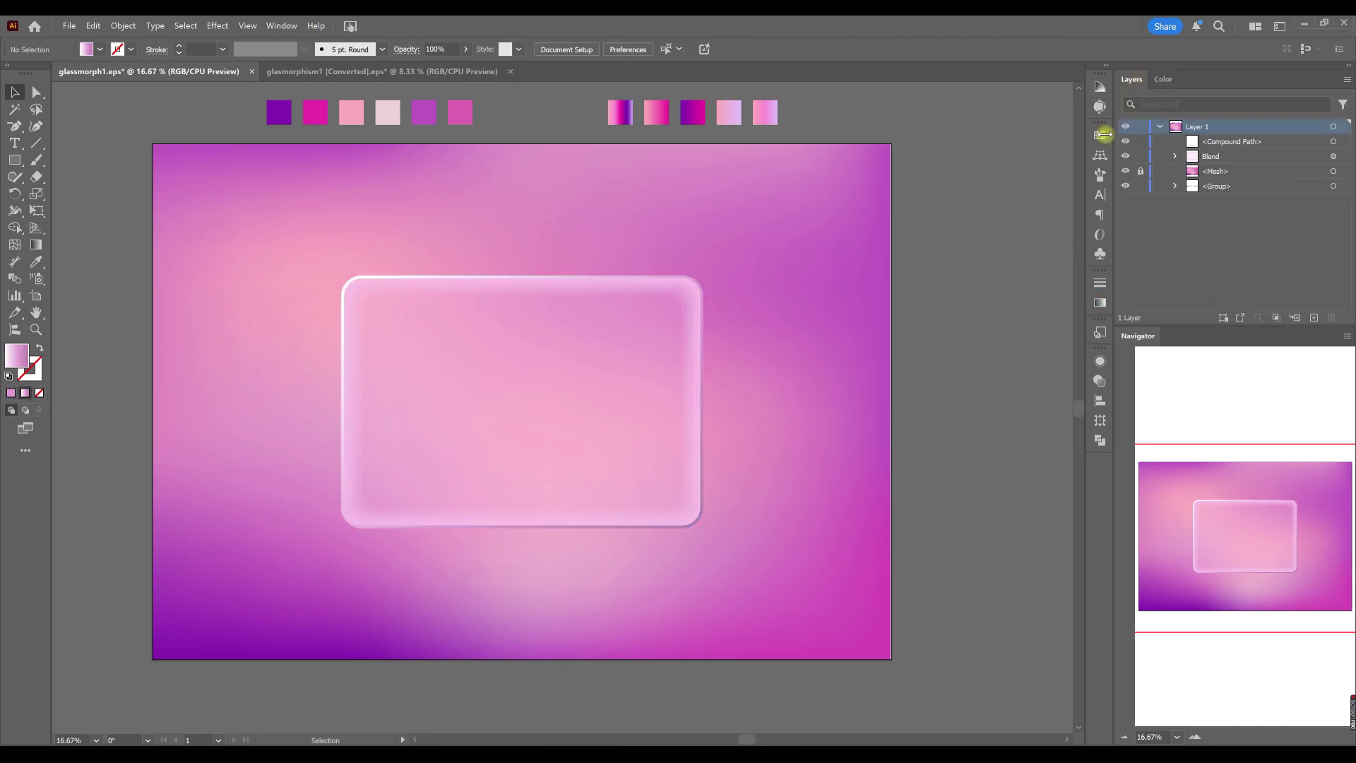
{"action": "left_click_drag", "start_coordinate": [1227, 159], "coordinate": [1221, 134]}
{"action": "left_click", "coordinate": [1342, 144]}
Step: Duplicate the inner rectangle below the outer one in the copied blend and enlarge it about its centre to about 1551 by 1030 px
{"action": "left_click", "coordinate": [1175, 141]}
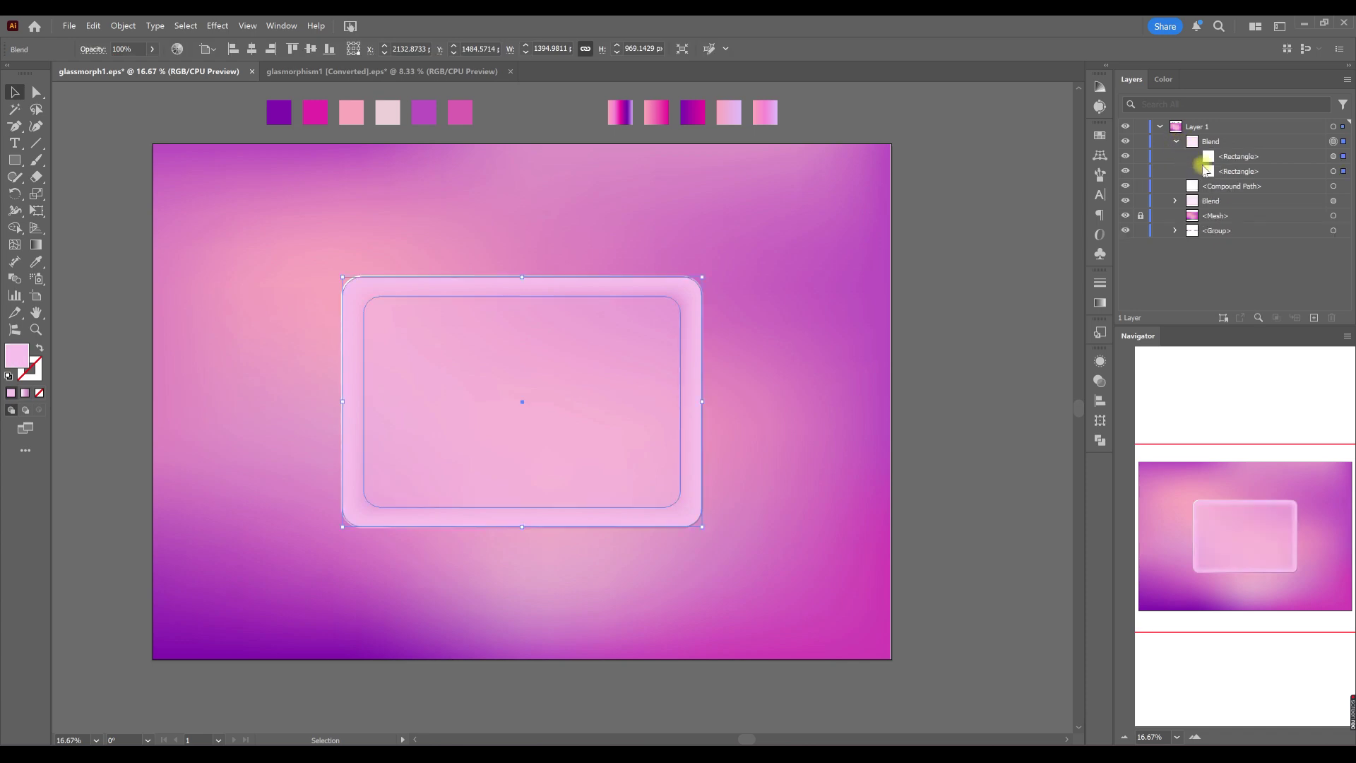
{"action": "left_click", "coordinate": [1238, 157]}
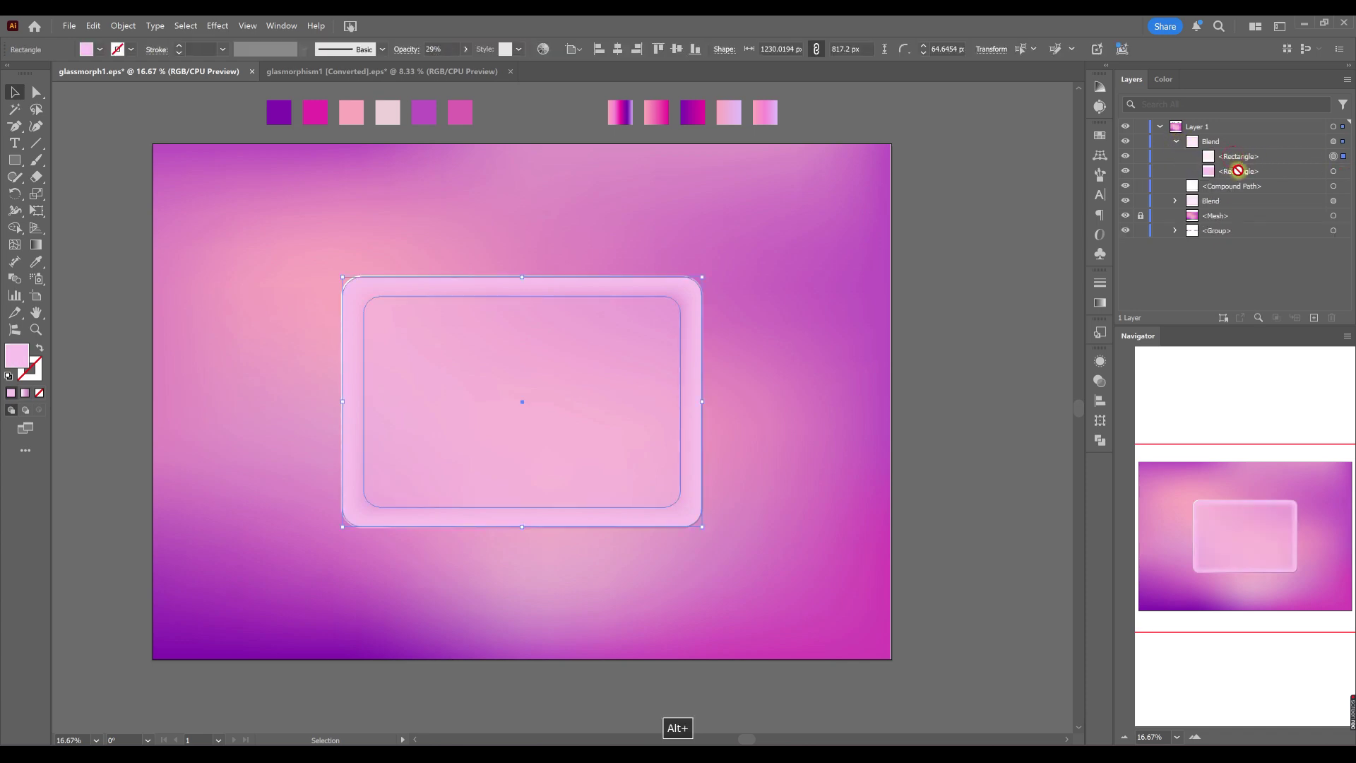
{"action": "left_click_drag", "start_coordinate": [1241, 177], "coordinate": [1241, 178]}
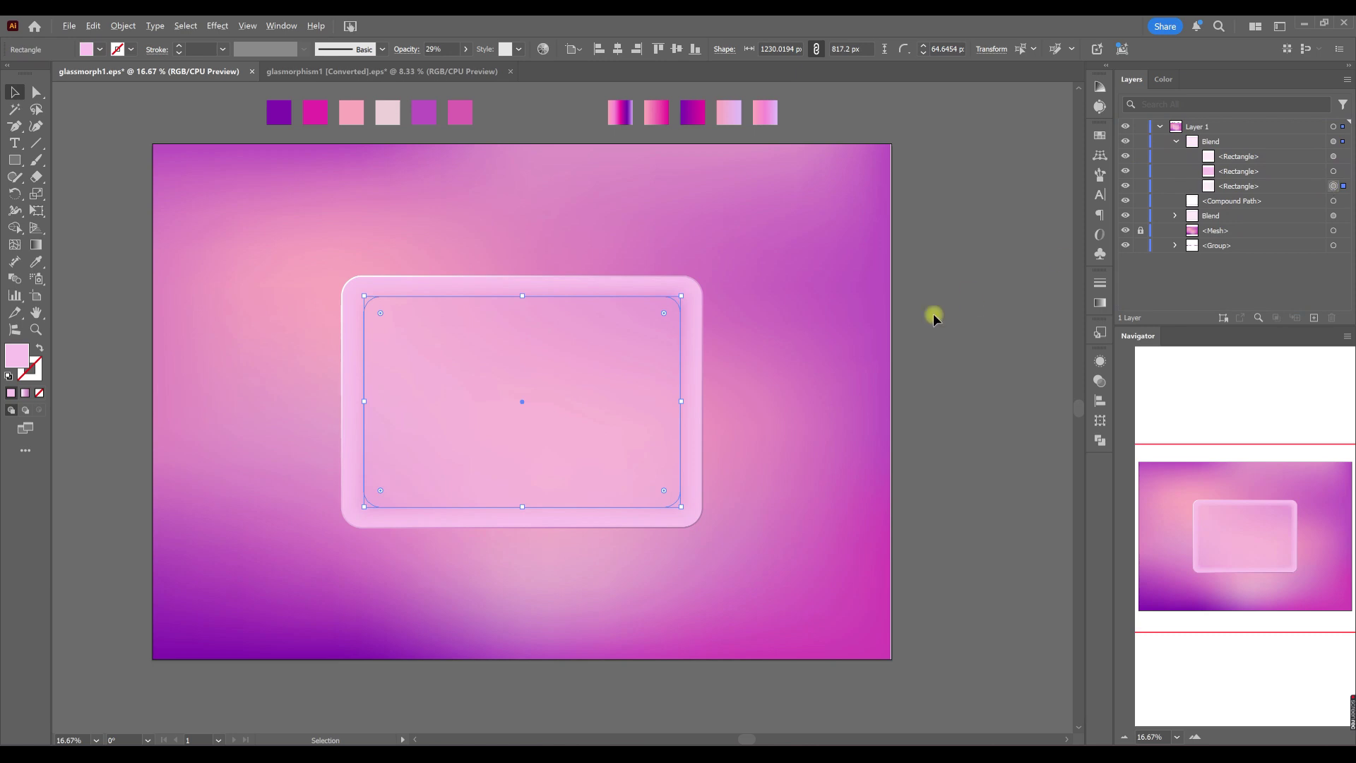
{"action": "left_click_drag", "start_coordinate": [683, 403], "coordinate": [723, 405]}
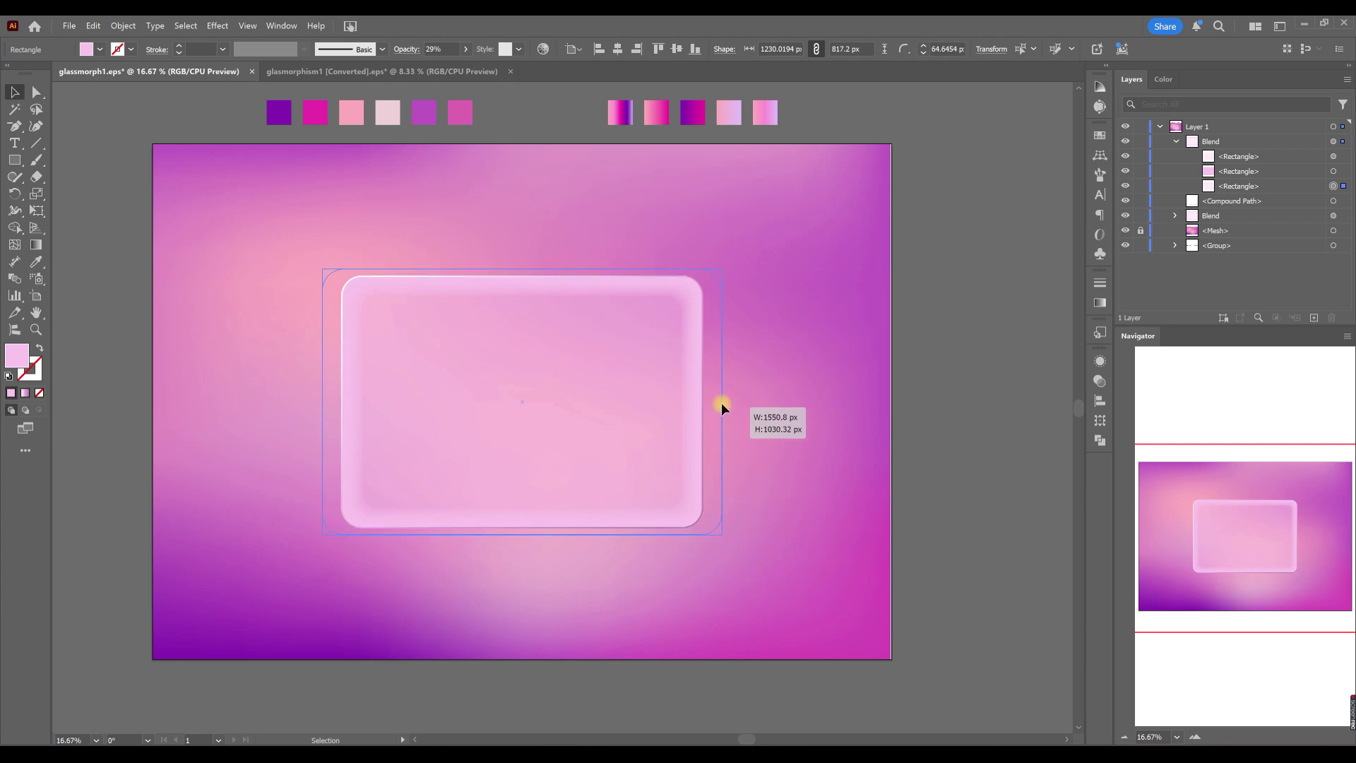
Step: Narrow the copied blend's lowest rectangle about its centre to about 1490 px wide, and set the whole blend's blending mode to Screen
{"action": "left_click_drag", "start_coordinate": [722, 408], "coordinate": [716, 420]}
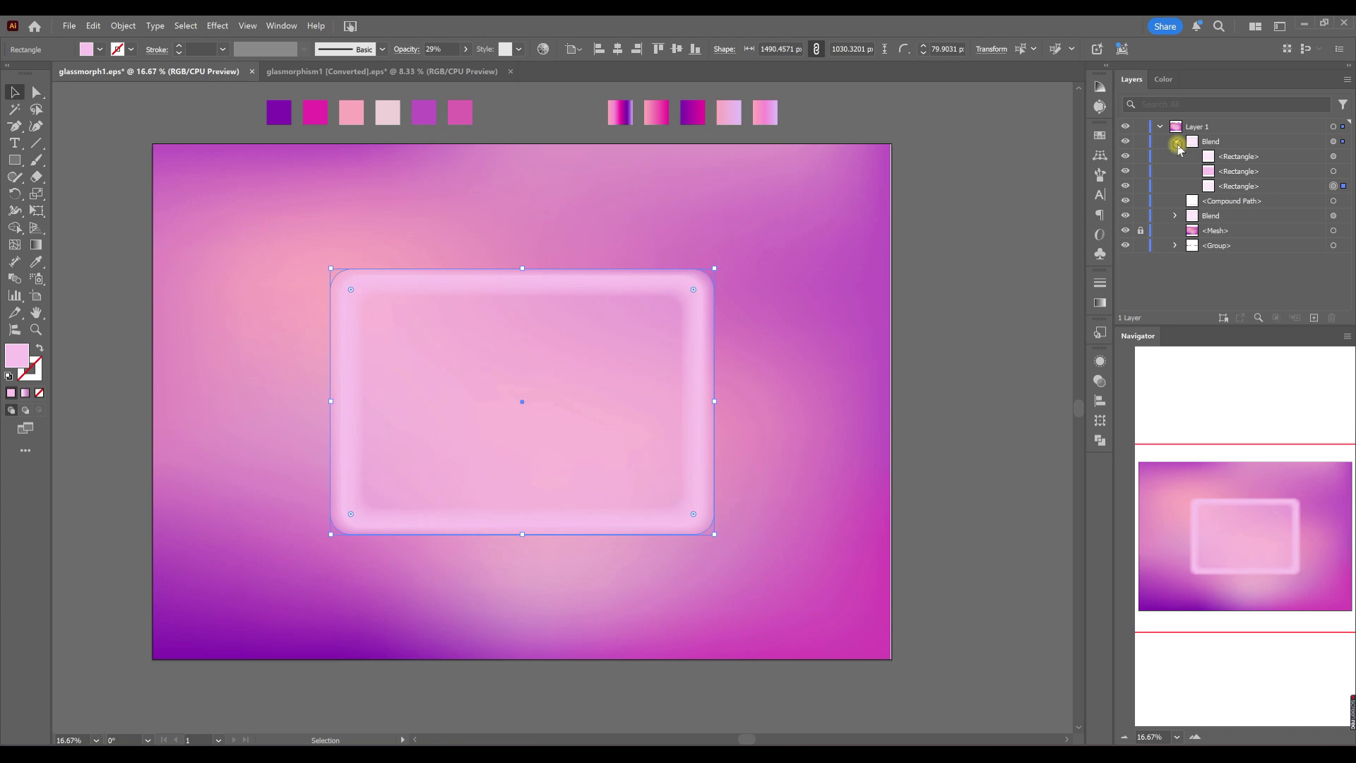
{"action": "left_click", "coordinate": [1176, 144]}
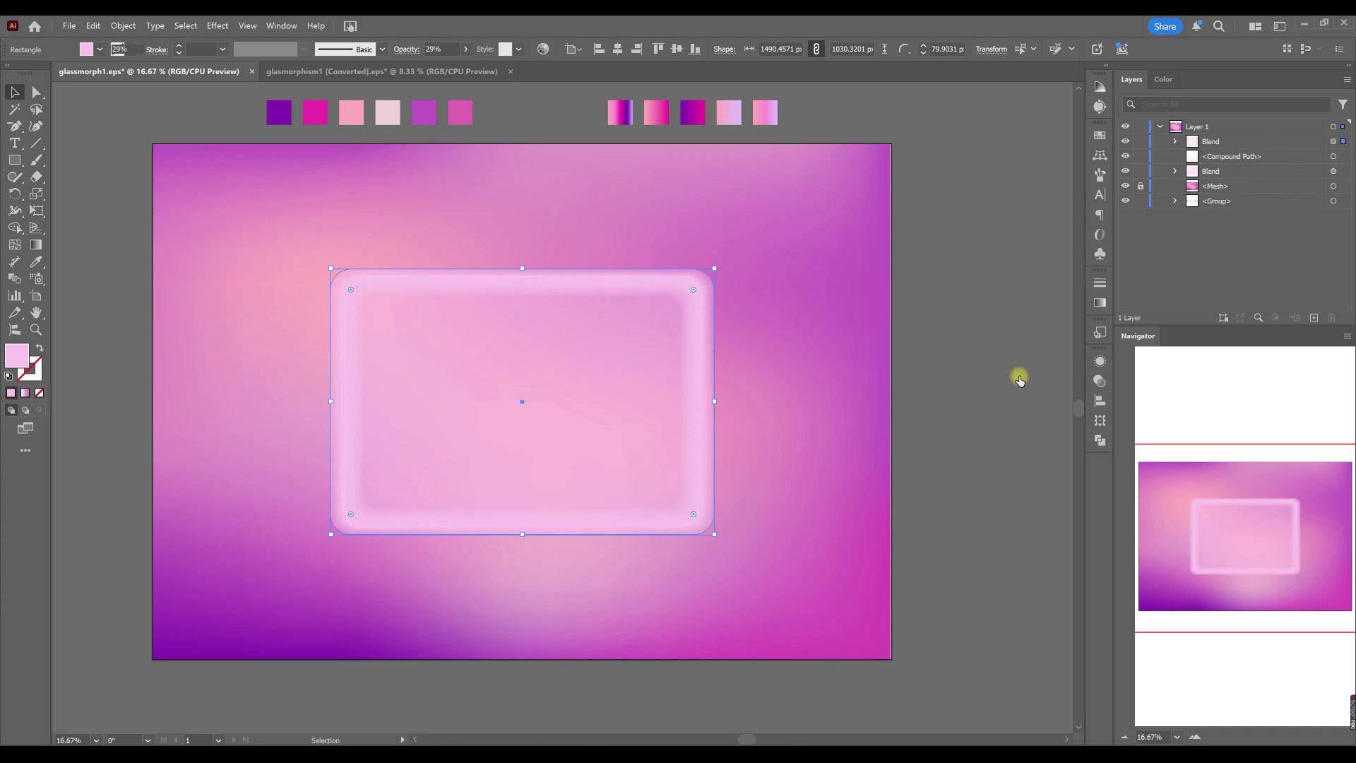
{"action": "left_click", "coordinate": [1099, 380]}
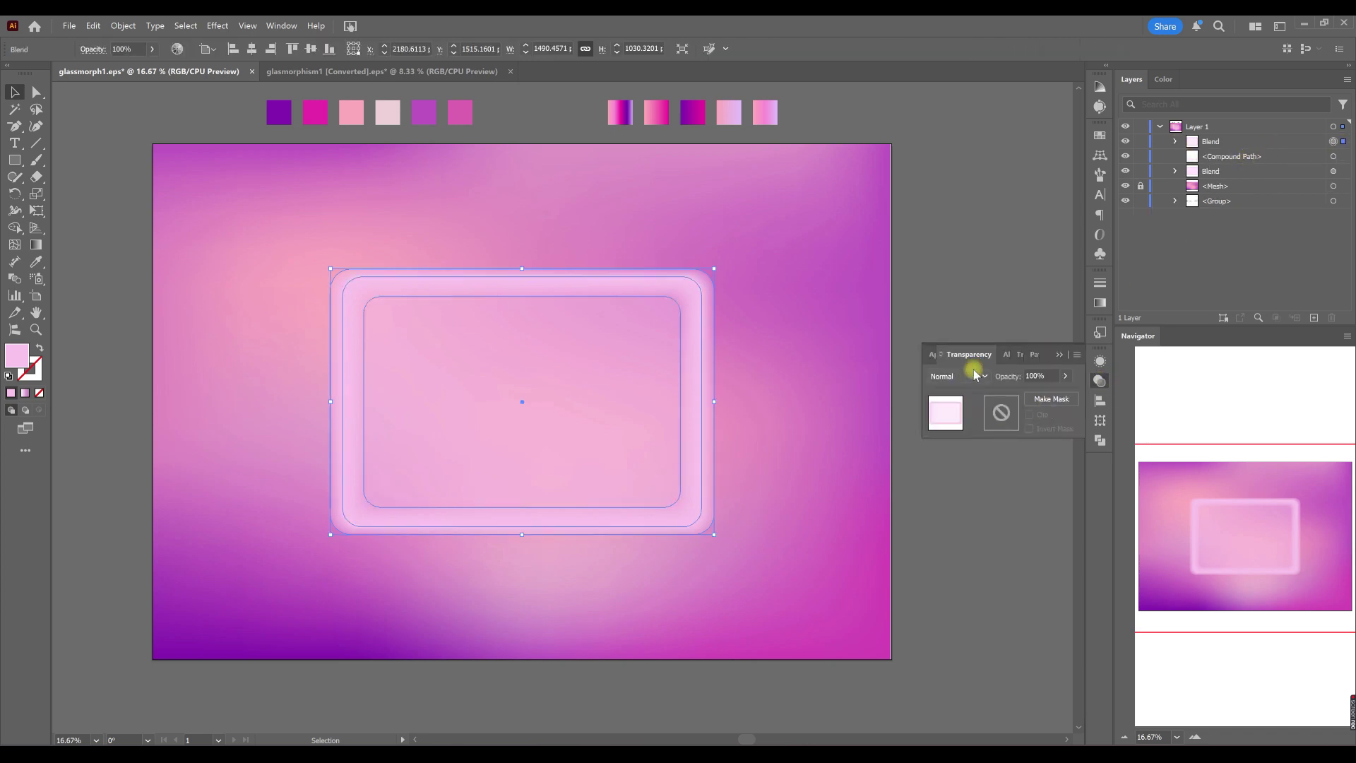
{"action": "left_click", "coordinate": [975, 374]}
{"action": "left_click", "coordinate": [968, 494]}
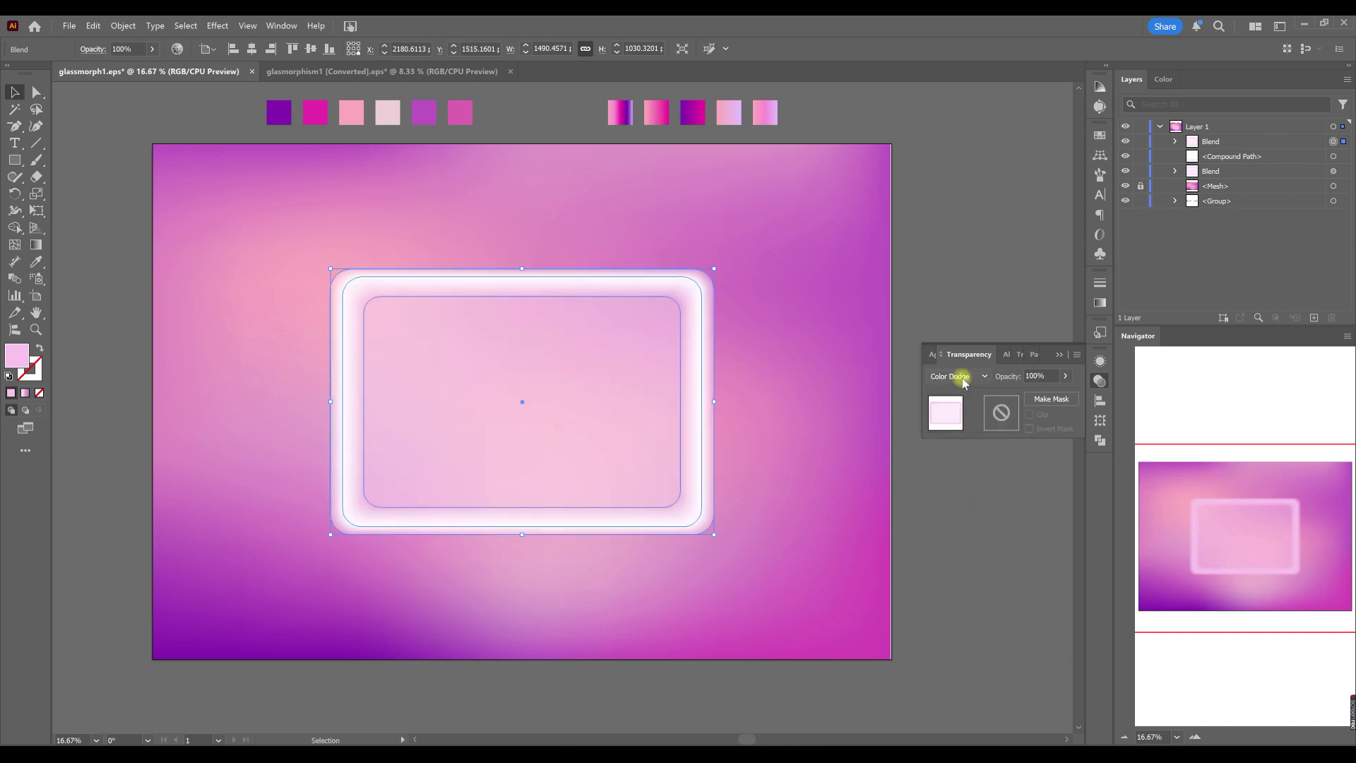
{"action": "left_click", "coordinate": [967, 374]}
{"action": "left_click", "coordinate": [955, 472]}
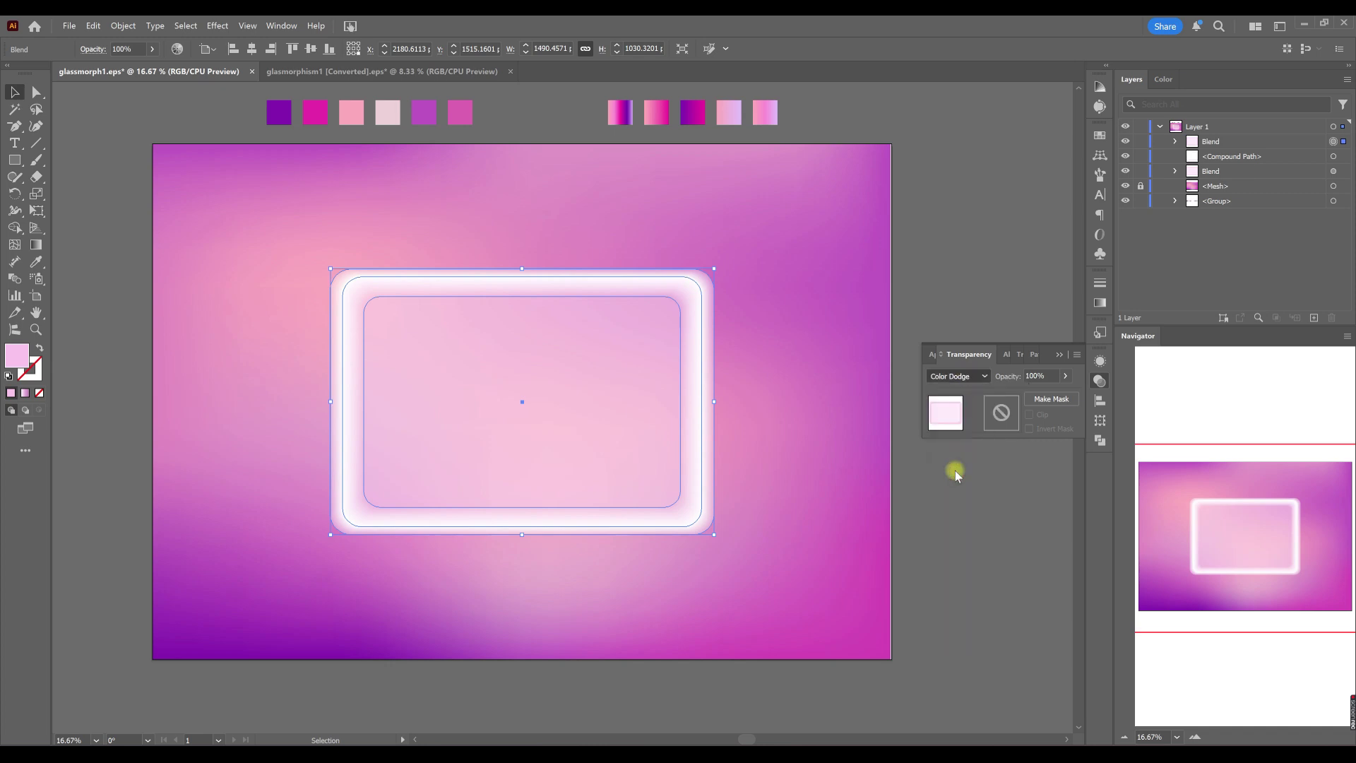
{"action": "left_click", "coordinate": [1100, 381]}
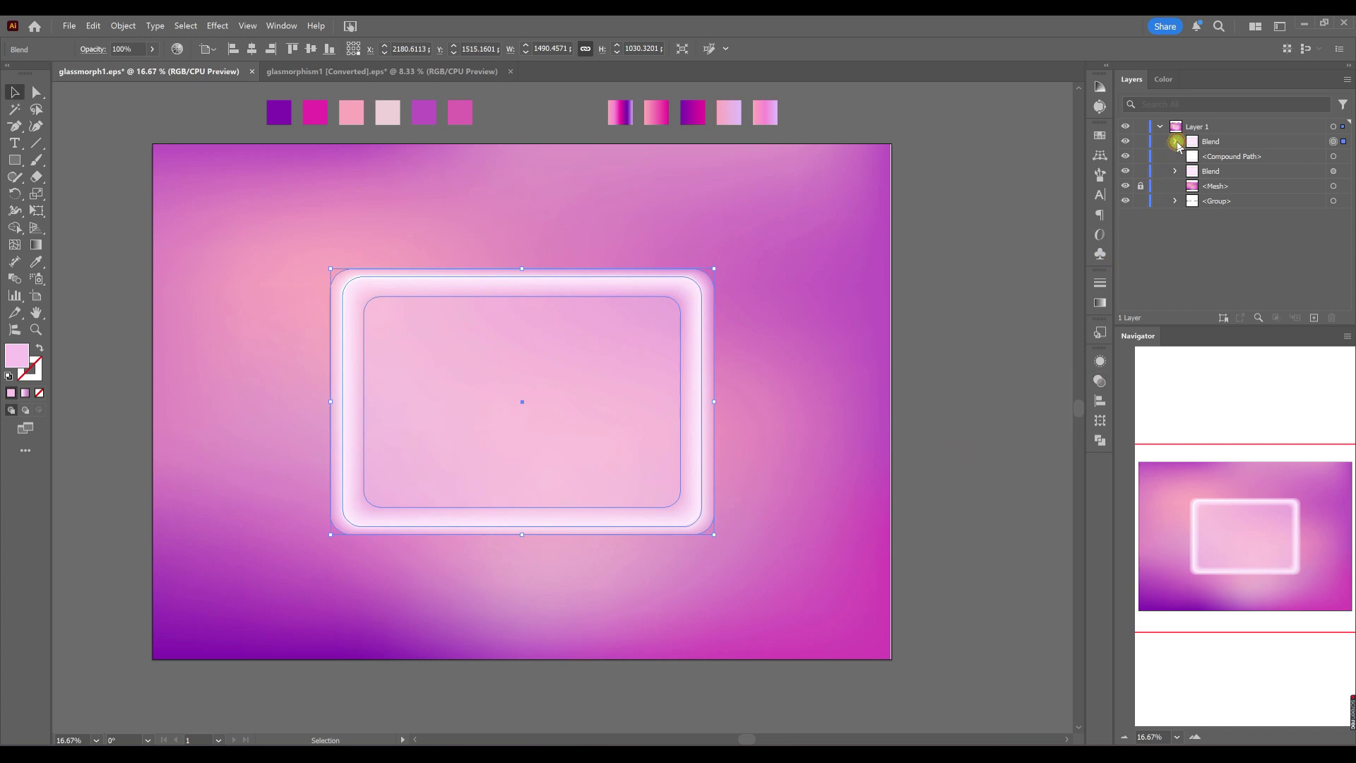
Step: Select the uppermost and lowest rectangles inside the copied blend together and open their fill colour for editing
{"action": "left_click", "coordinate": [1175, 141]}
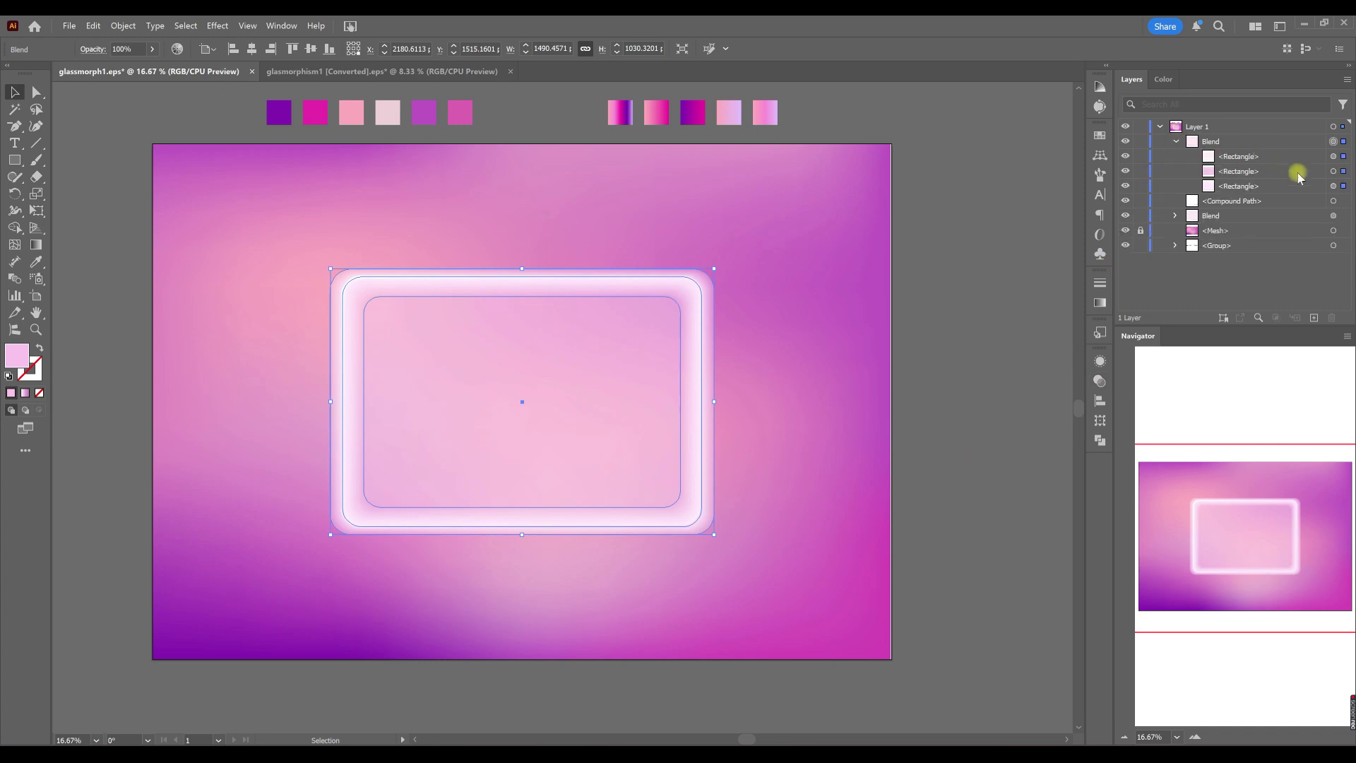
{"action": "left_click", "coordinate": [1343, 157]}
{"action": "left_click", "coordinate": [1343, 186], "text": "shift"}
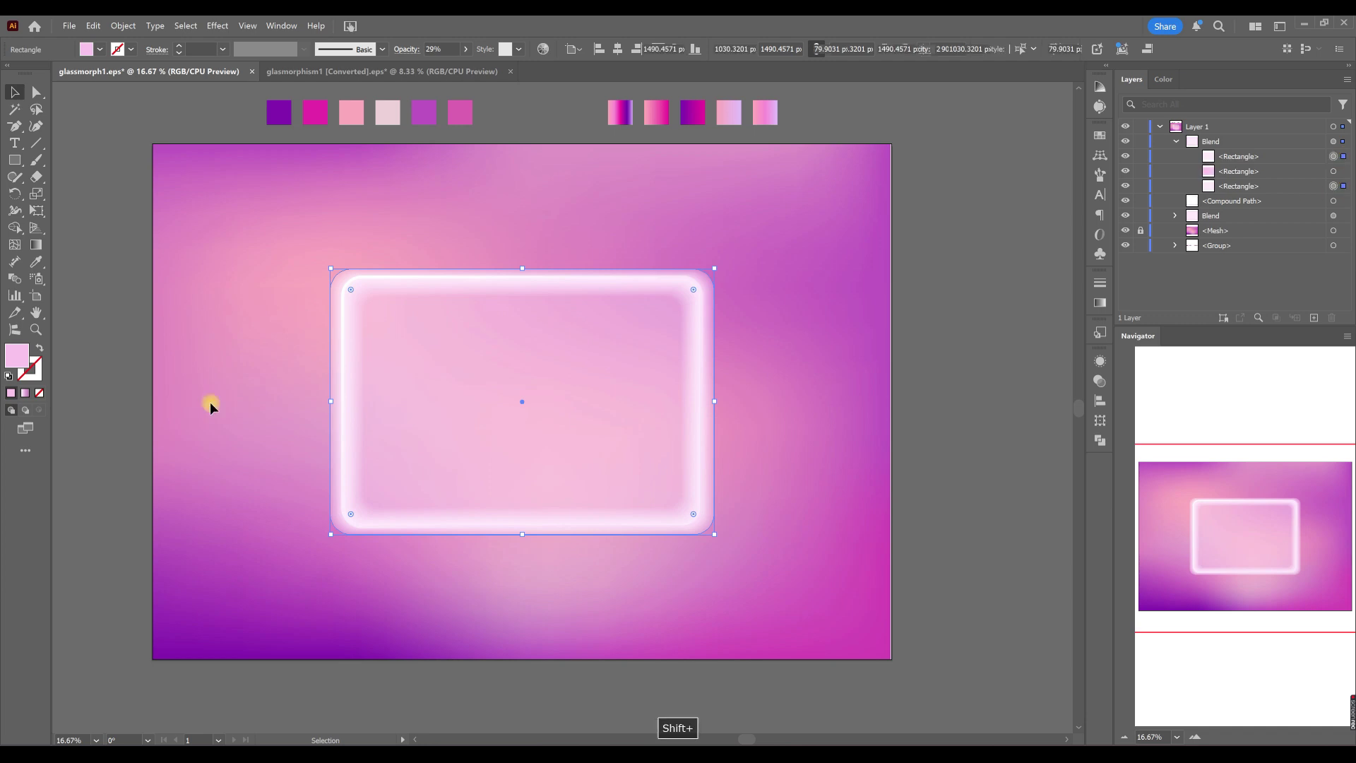
{"action": "double_click", "coordinate": [16, 355]}
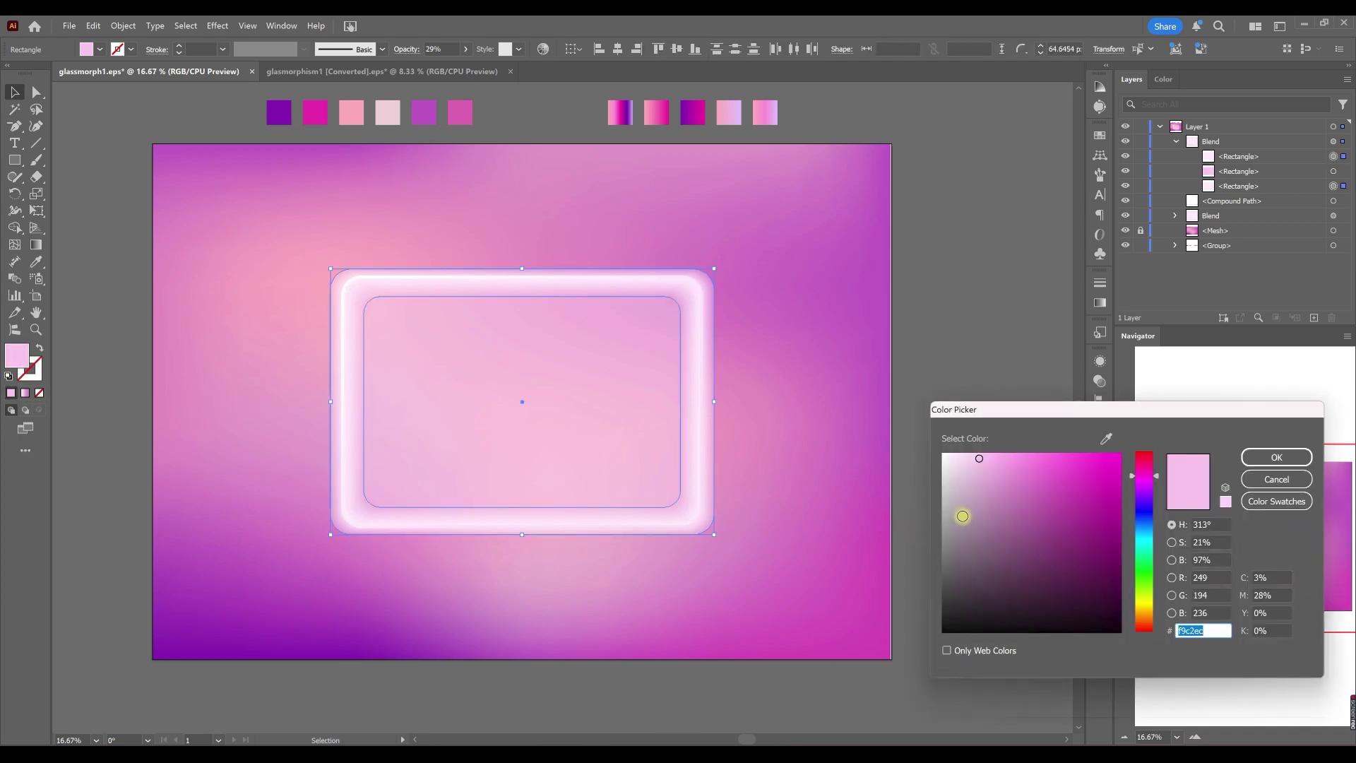
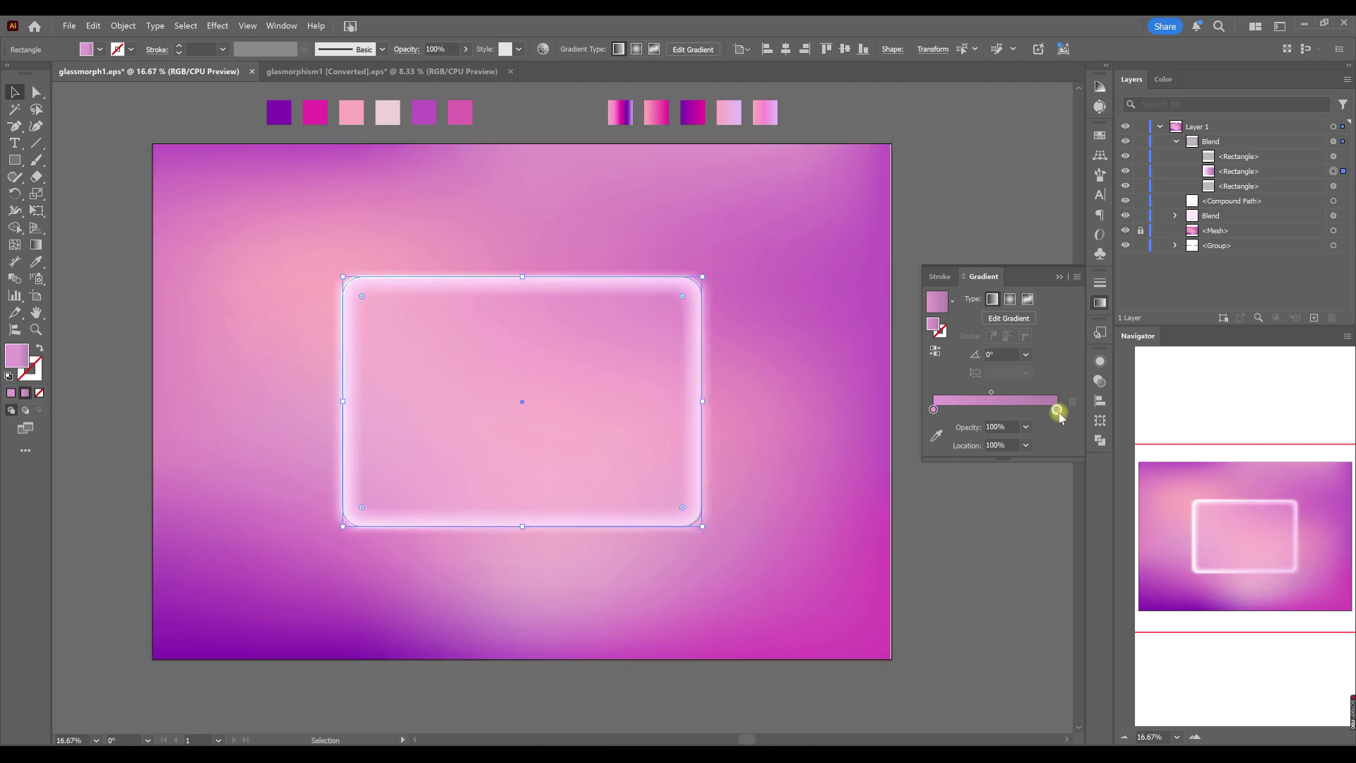
Step: Set the end gradient stop of the copied blend's middle rectangle to black and run the gradient diagonally across it at about -72.3°
{"action": "double_click", "coordinate": [1056, 409]}
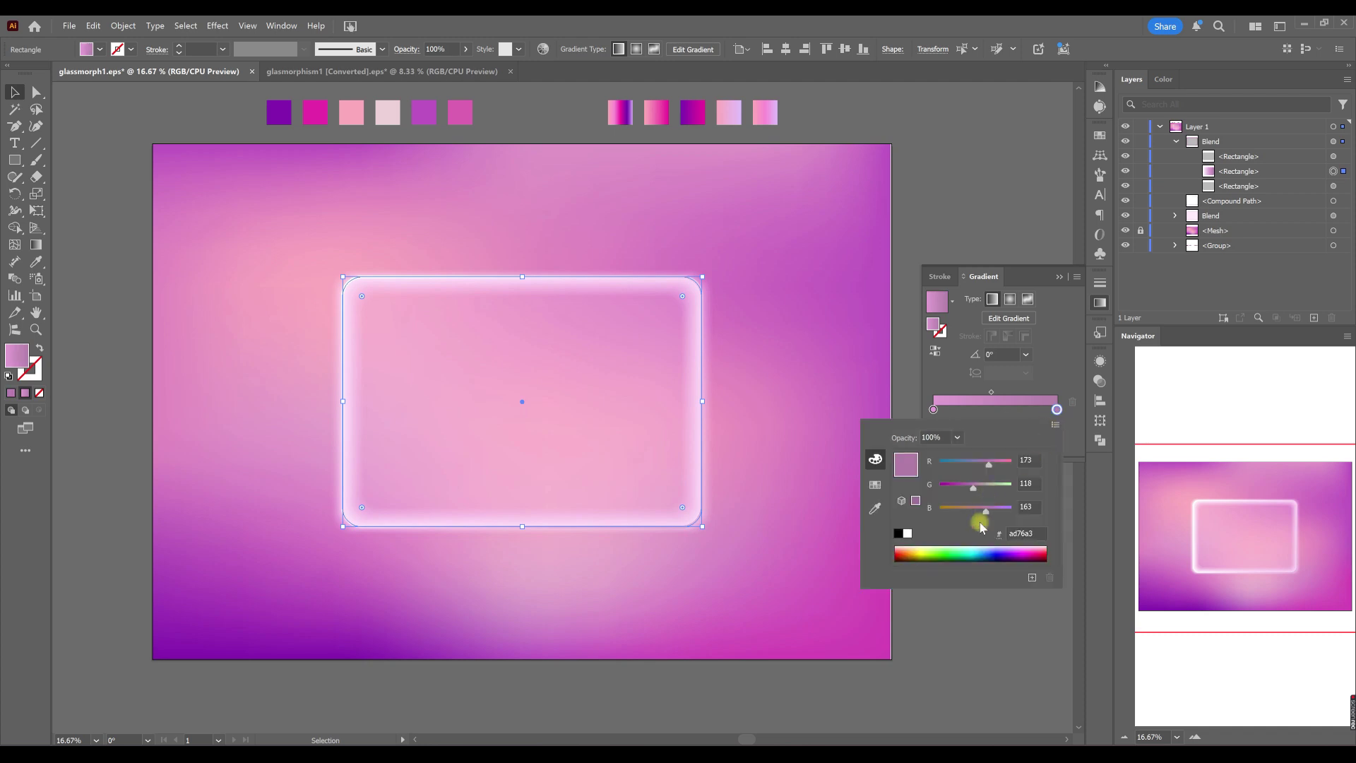
{"action": "left_click", "coordinate": [898, 534]}
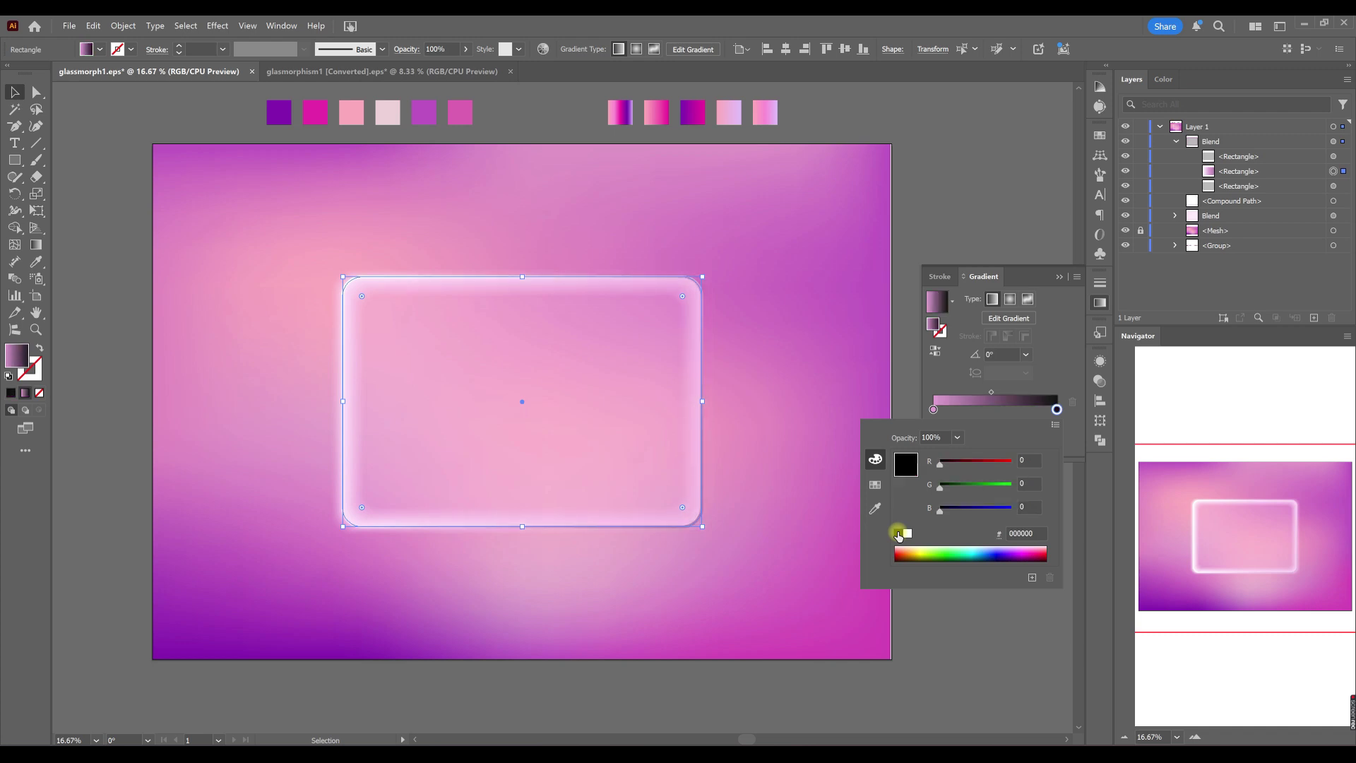
{"action": "left_click", "coordinate": [37, 242]}
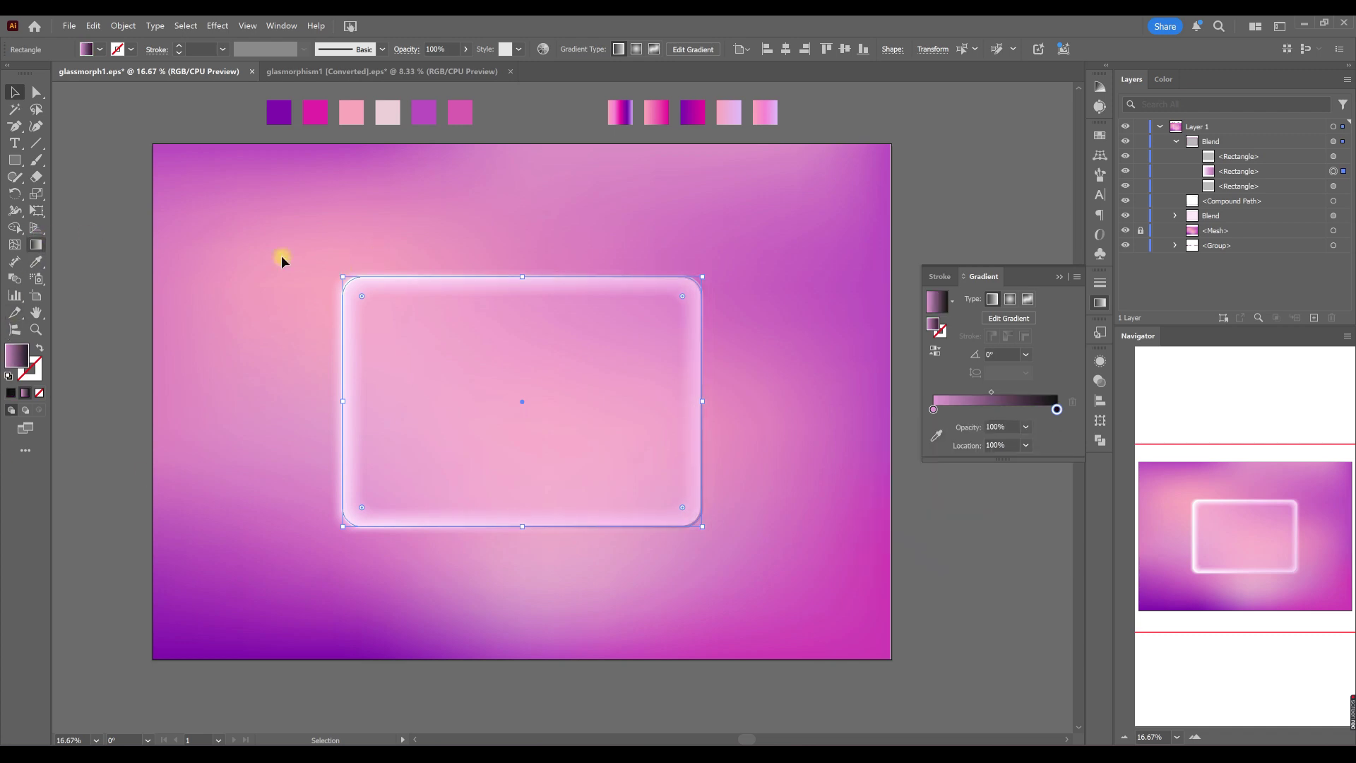
{"action": "left_click", "coordinate": [36, 246]}
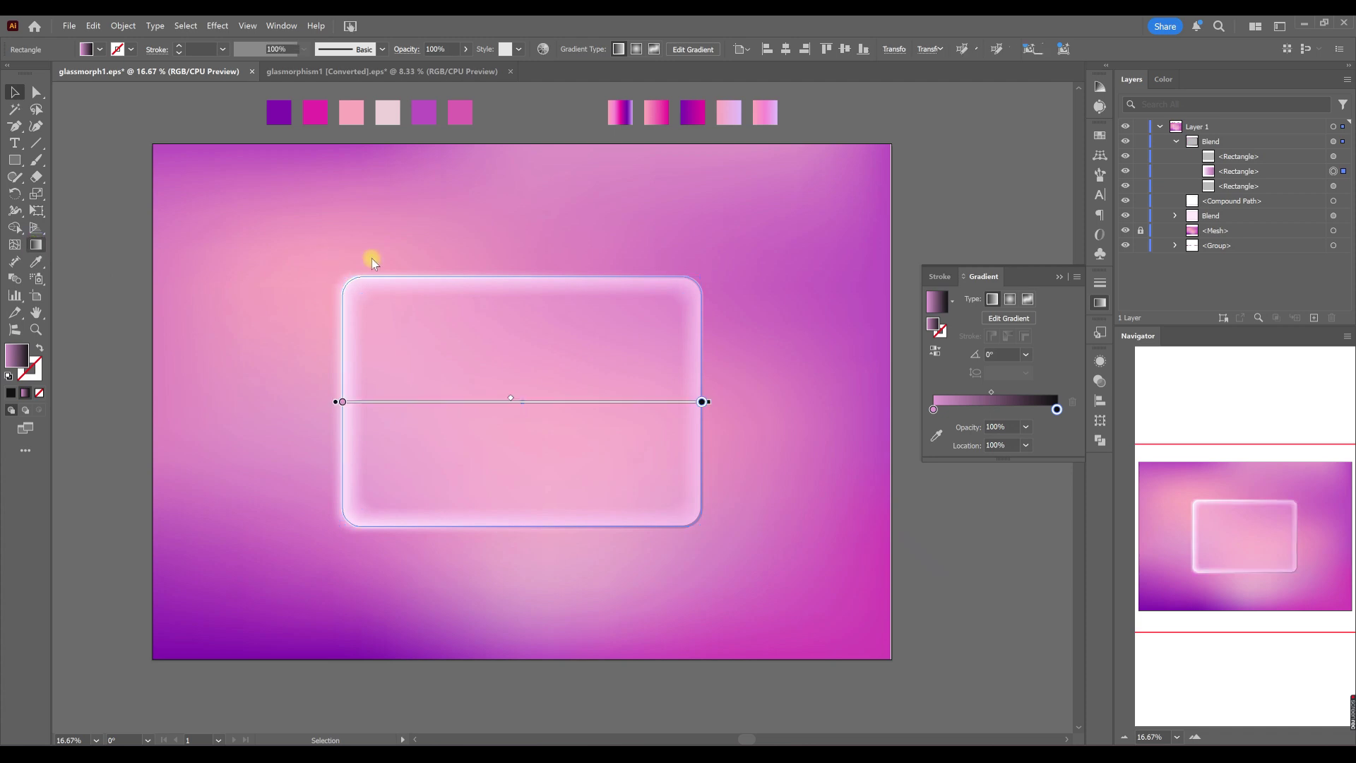
{"action": "mouse_move", "coordinate": [382, 253]}
{"action": "left_mouse_down"}
{"action": "mouse_move", "coordinate": [522, 526]}
{"action": "mouse_move", "coordinate": [454, 487]}
{"action": "left_mouse_up"}
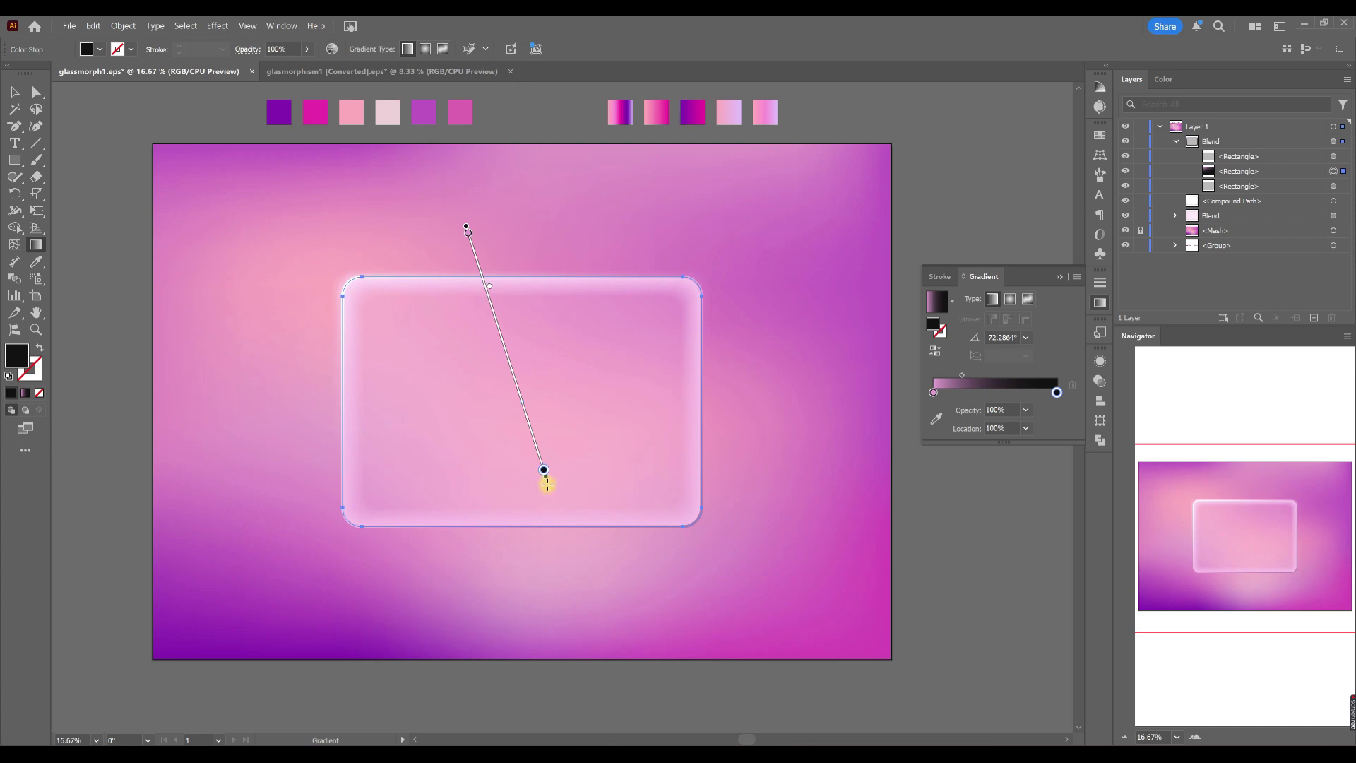
{"action": "left_click_drag", "start_coordinate": [544, 480], "coordinate": [572, 562]}
Step: Arrange the rectangle's gradient stops with pink at both 0% and 100% and the black stop between them
{"action": "left_click_drag", "start_coordinate": [934, 393], "coordinate": [959, 392]}
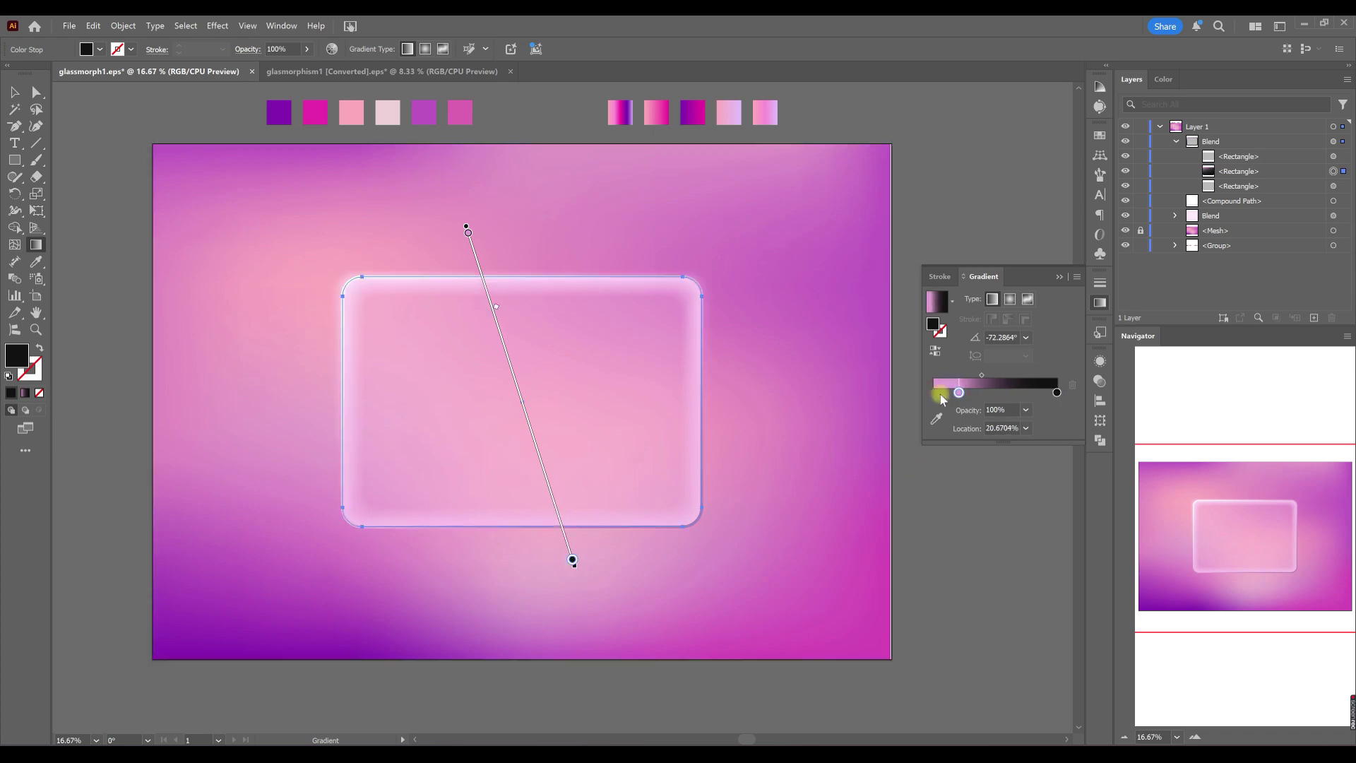
{"action": "left_click", "coordinate": [942, 395]}
{"action": "left_click_drag", "start_coordinate": [974, 400], "coordinate": [1058, 393]}
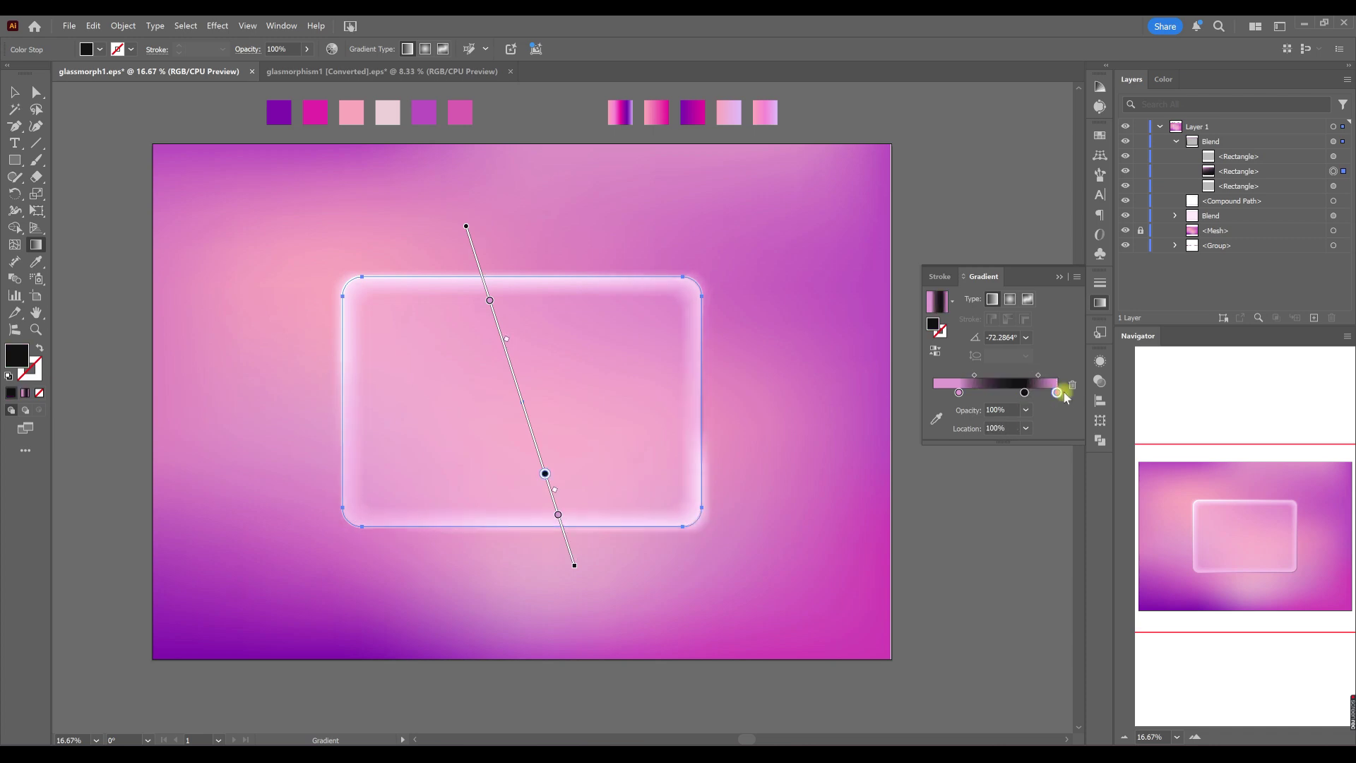
{"action": "left_click_drag", "start_coordinate": [958, 393], "coordinate": [906, 405]}
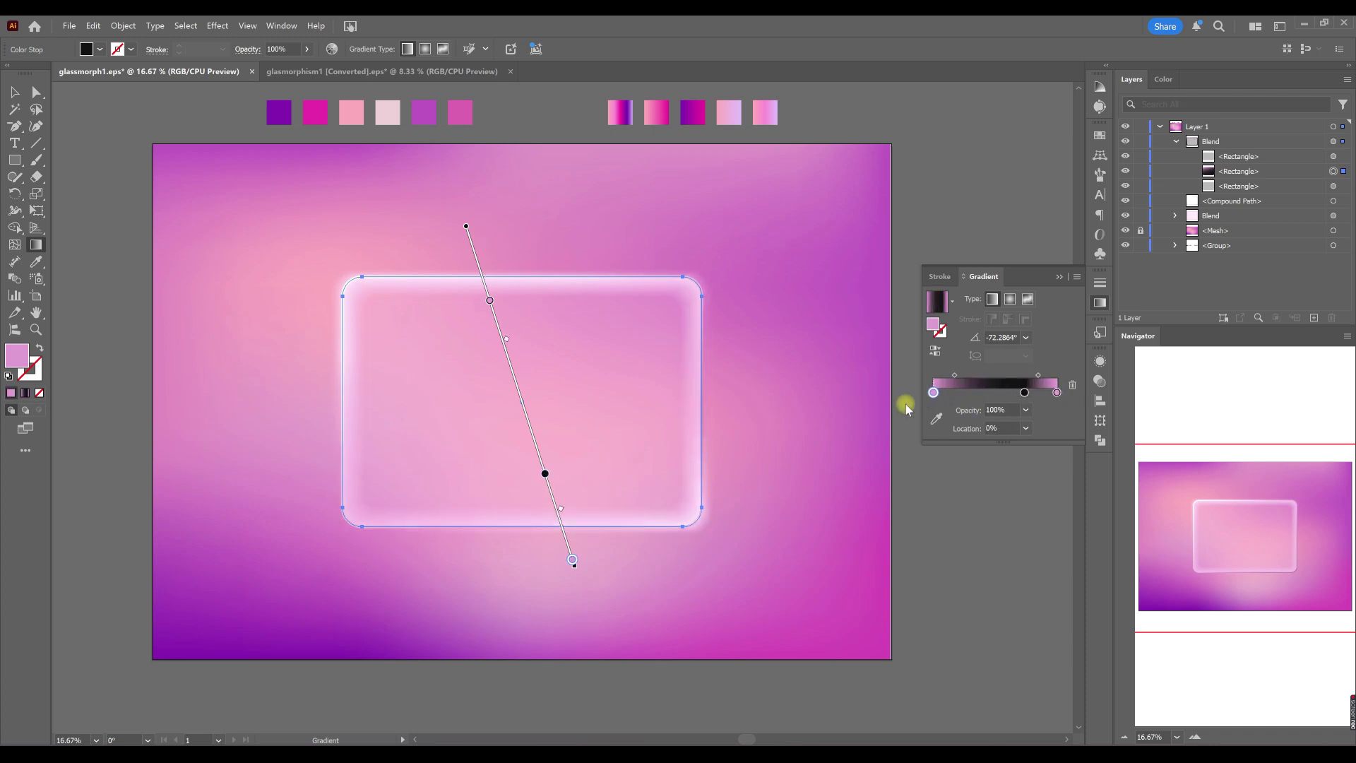
Step: Move the black stop closer to the end pink stop and duplicate it to about 27% along the gradient
{"action": "left_click_drag", "start_coordinate": [563, 521], "coordinate": [565, 545]}
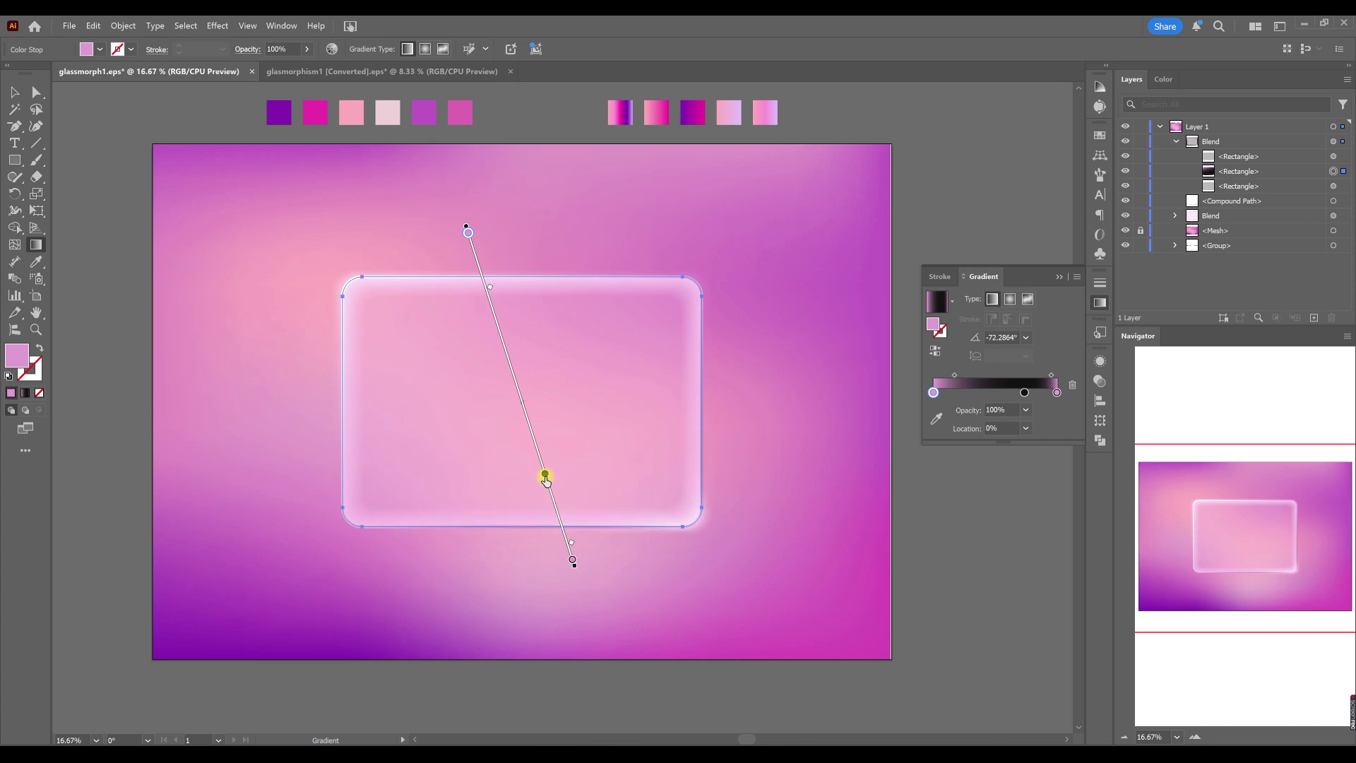
{"action": "left_click_drag", "start_coordinate": [546, 480], "coordinate": [554, 514]}
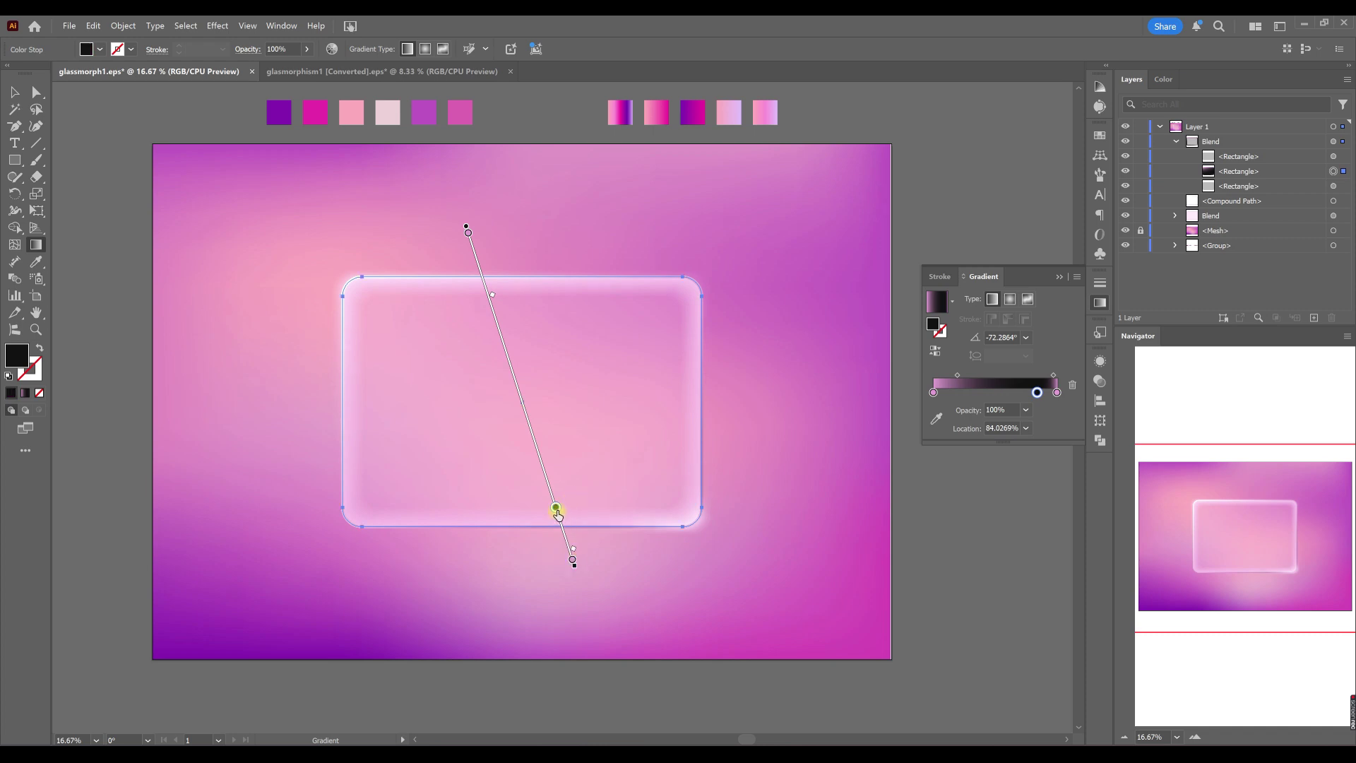
{"action": "left_click_drag", "start_coordinate": [1032, 390], "coordinate": [968, 394]}
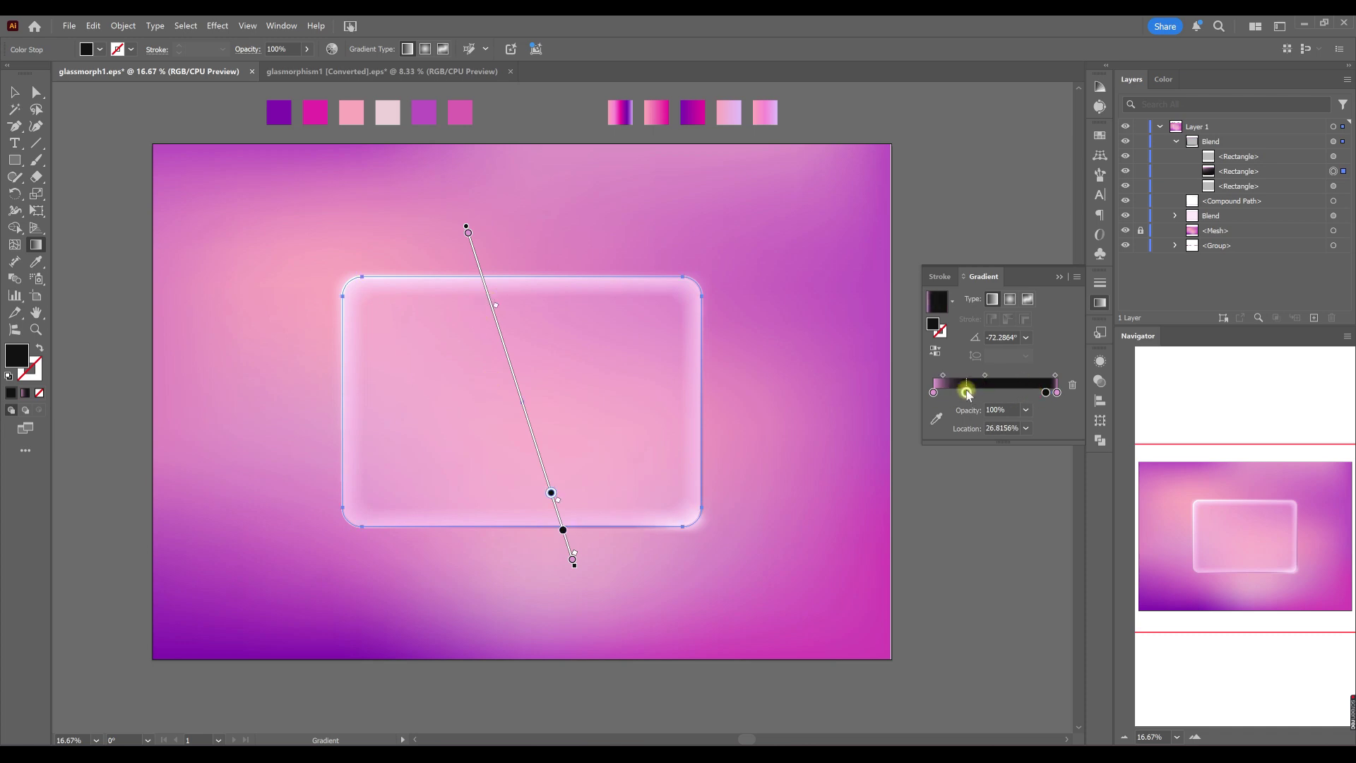
{"action": "double_click", "coordinate": [967, 392]}
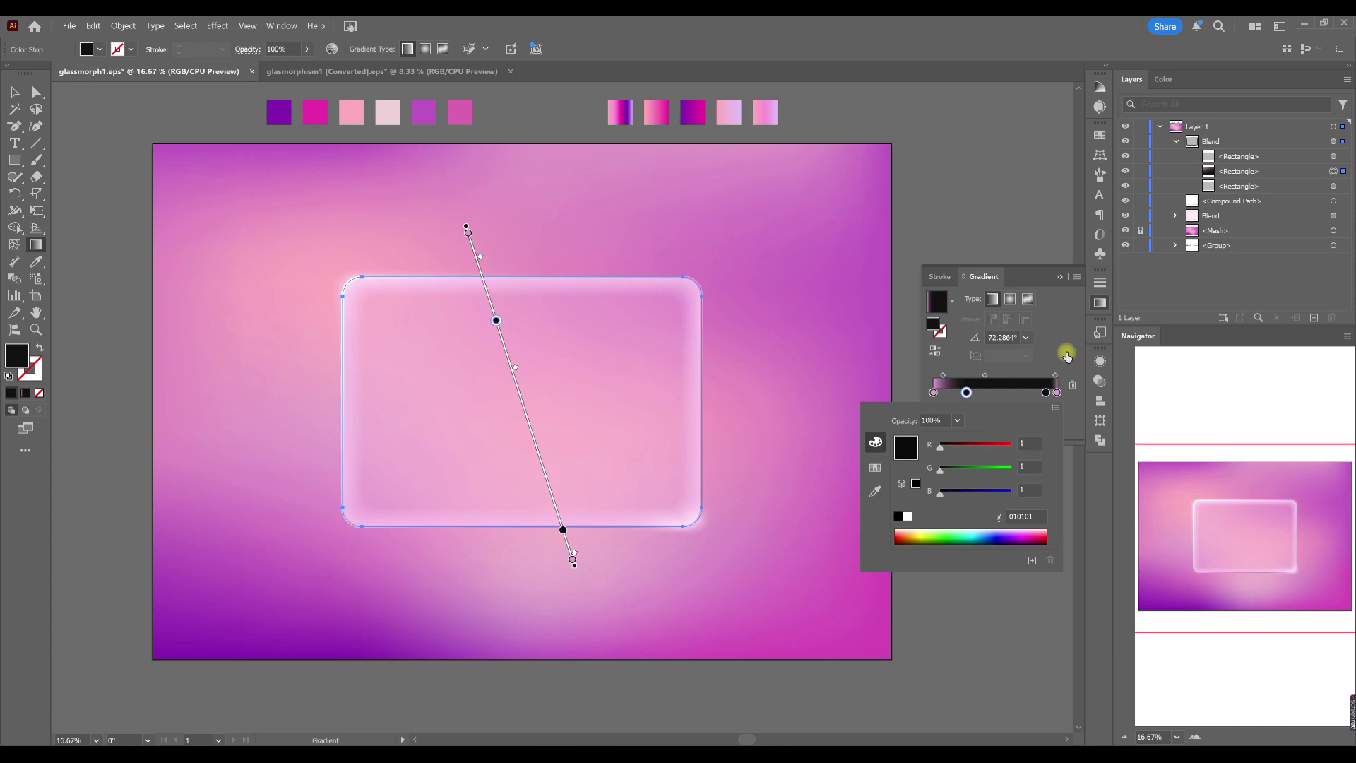
{"action": "left_click", "coordinate": [13, 92]}
{"action": "left_click", "coordinate": [286, 192]}
{"action": "key", "text": "ctrl+z"}
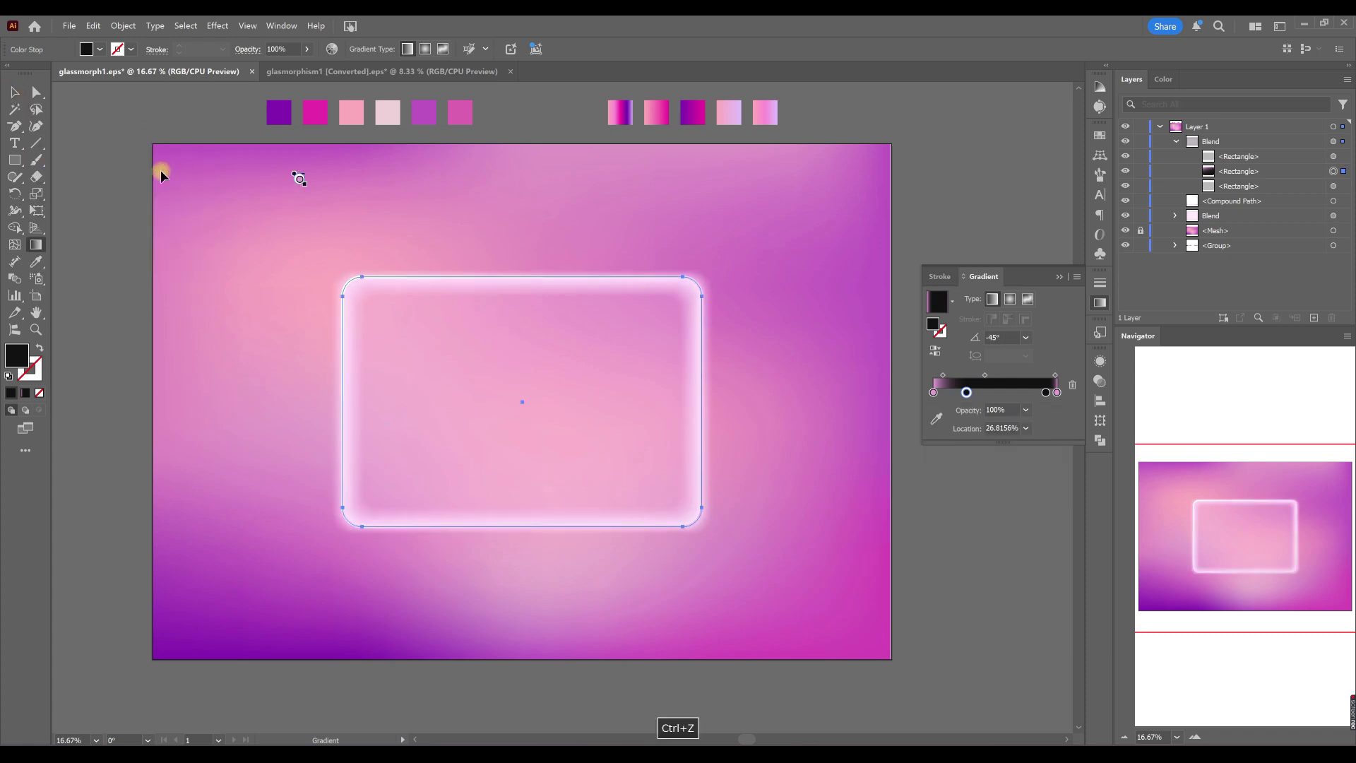
{"action": "left_click", "coordinate": [14, 92]}
{"action": "key", "text": "ctrl+shift+z"}
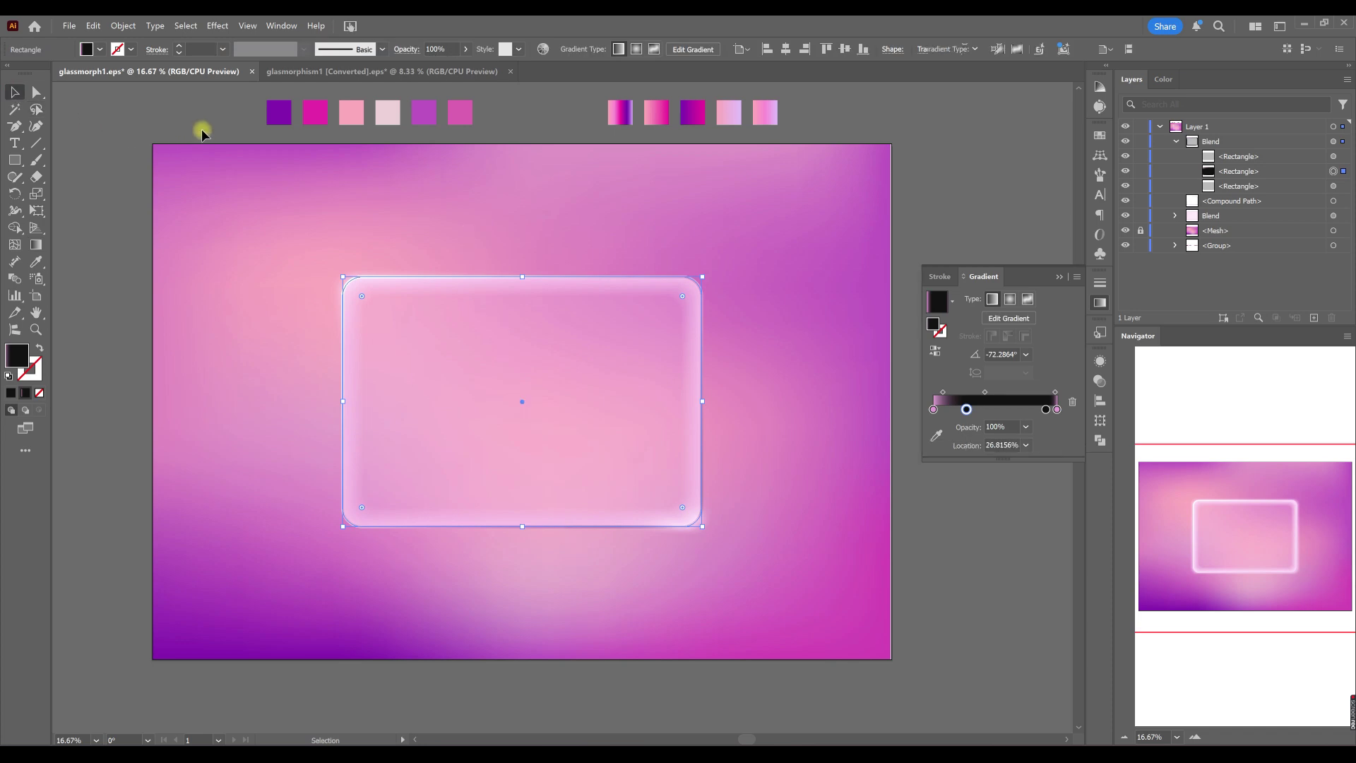
{"action": "left_click", "coordinate": [211, 137]}
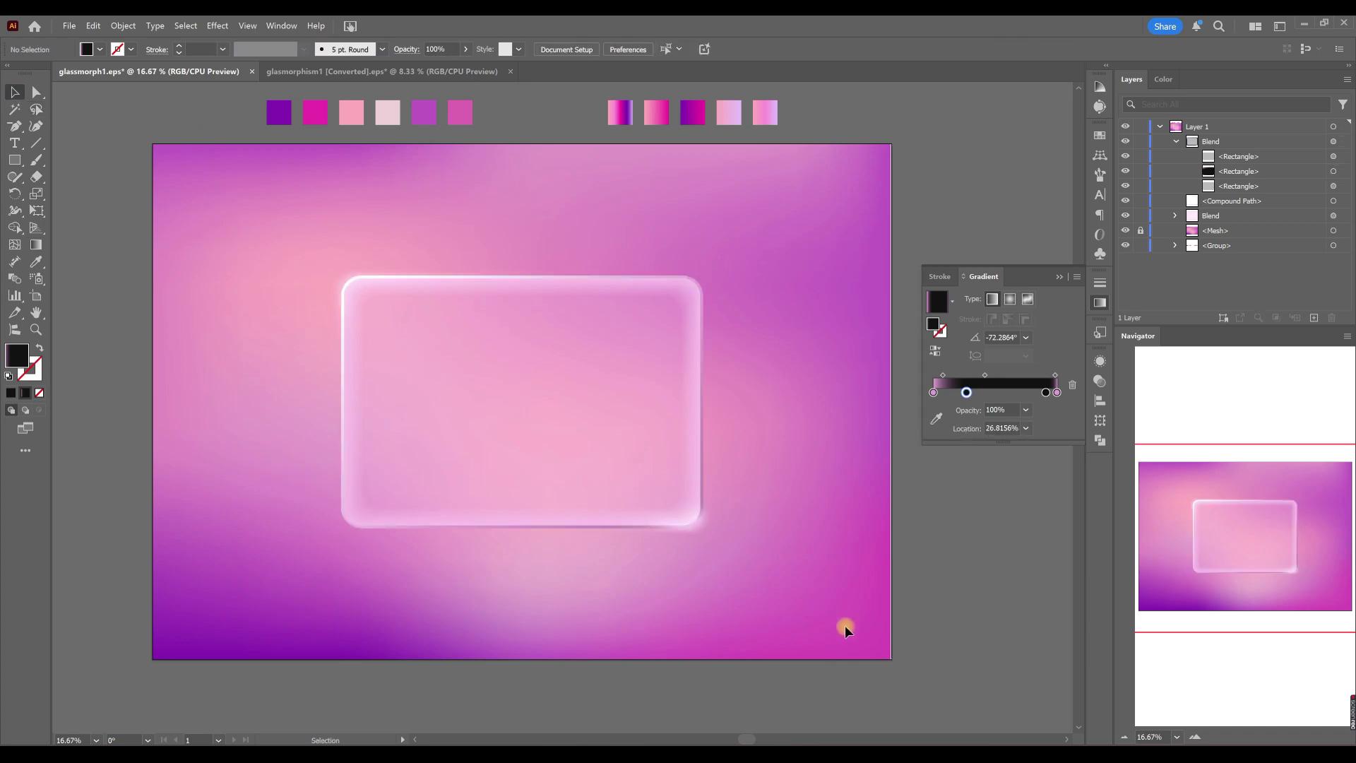
{"action": "left_click", "coordinate": [1096, 310]}
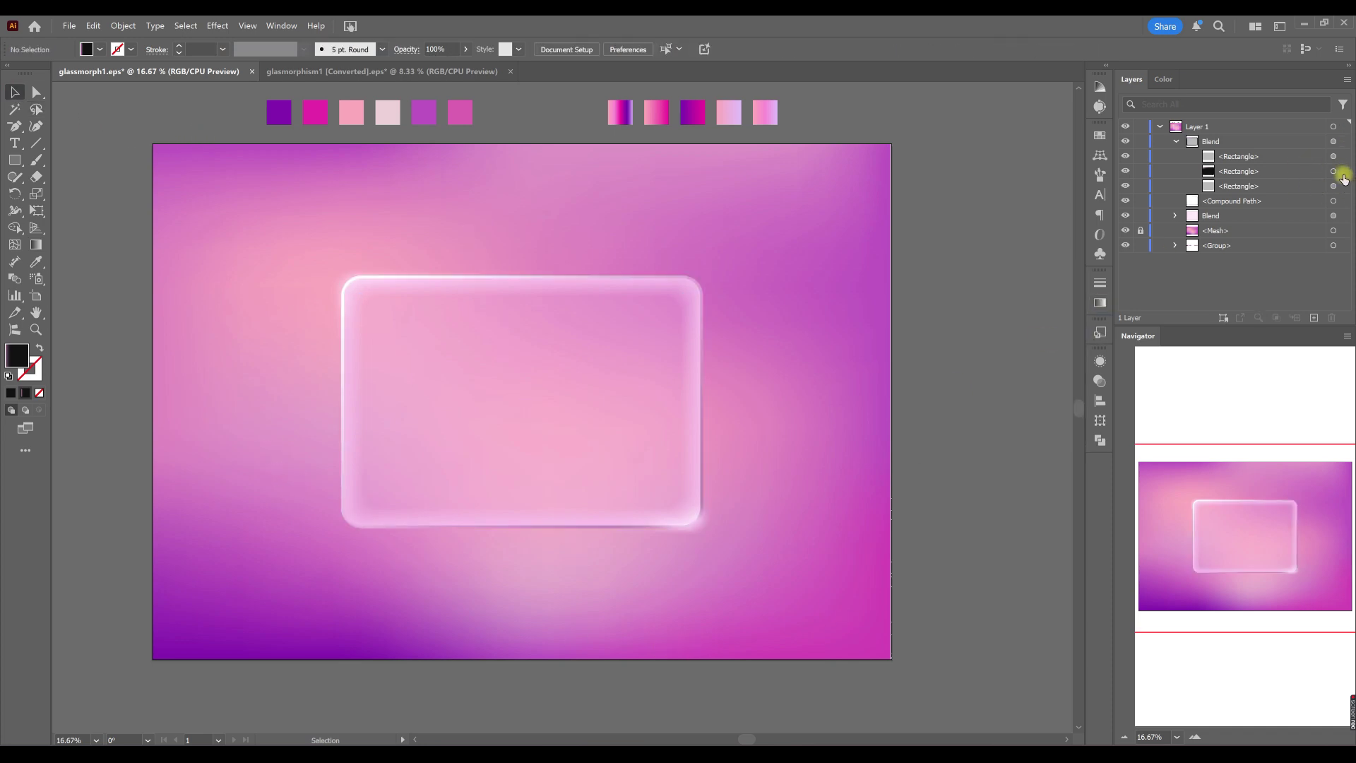
{"action": "key", "text": "ctrl+z"}
Step: Darken the final pink gradient stop to about 59% brightness, giving the colour #96678e
{"action": "left_click", "coordinate": [1096, 303]}
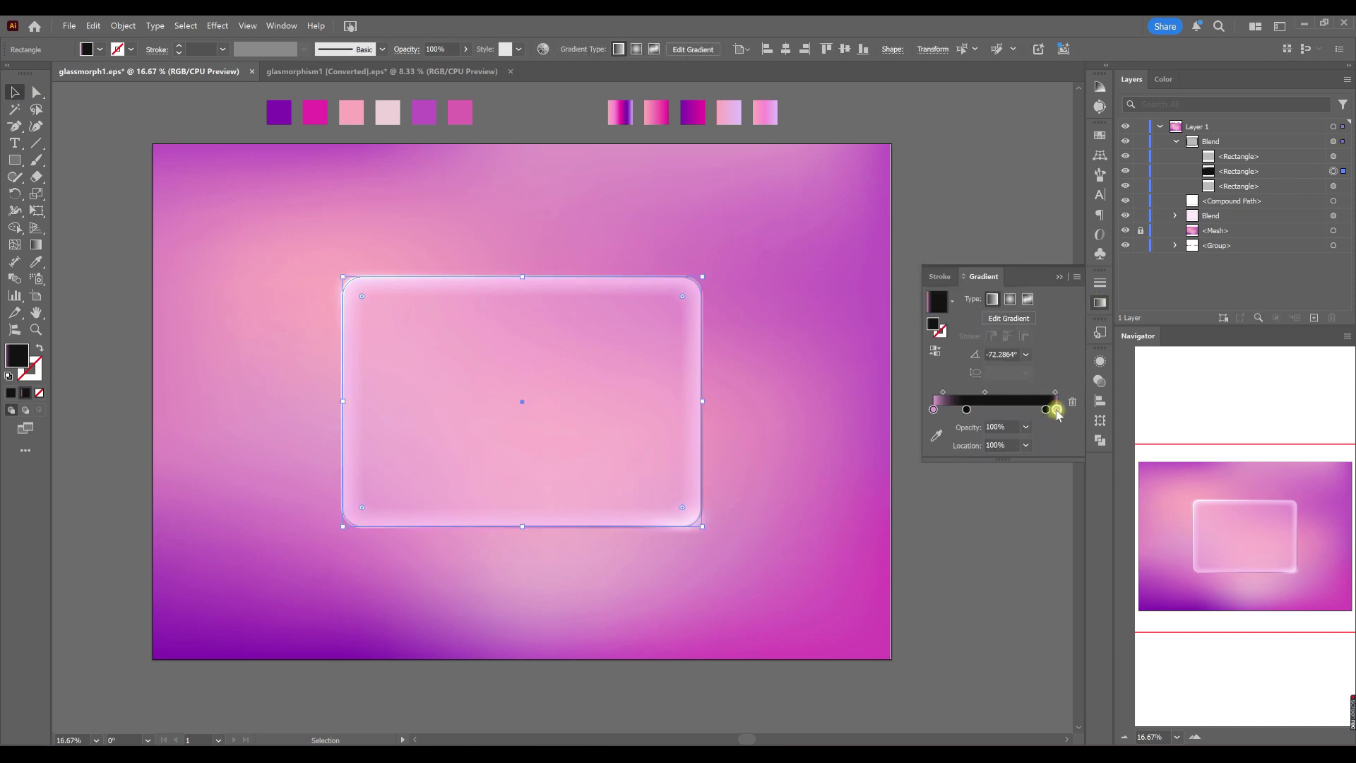
{"action": "double_click", "coordinate": [1057, 410]}
{"action": "left_click", "coordinate": [1057, 409]}
{"action": "double_click", "coordinate": [1057, 409]}
{"action": "left_click", "coordinate": [997, 515]}
{"action": "left_click_drag", "start_coordinate": [1000, 509], "coordinate": [980, 514]}
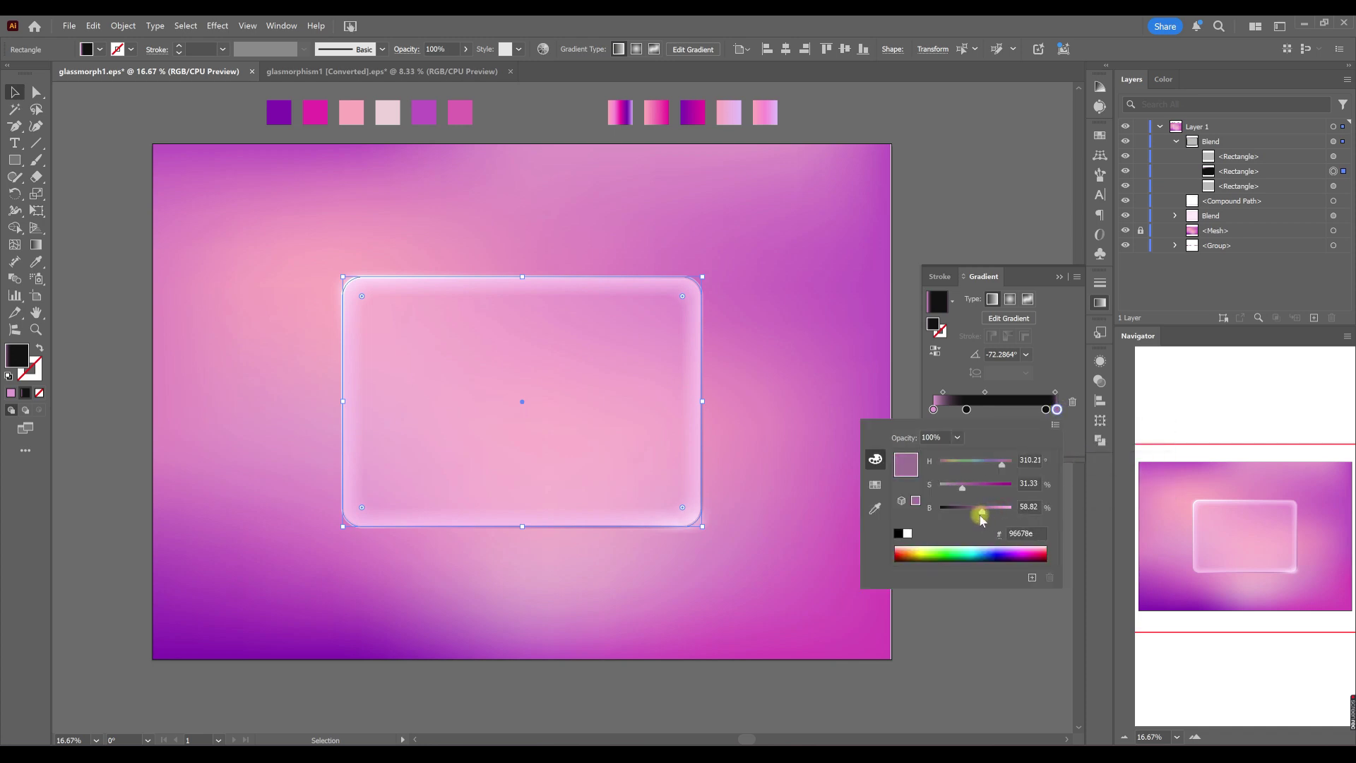
{"action": "left_click", "coordinate": [1098, 304]}
{"action": "left_click", "coordinate": [1099, 304]}
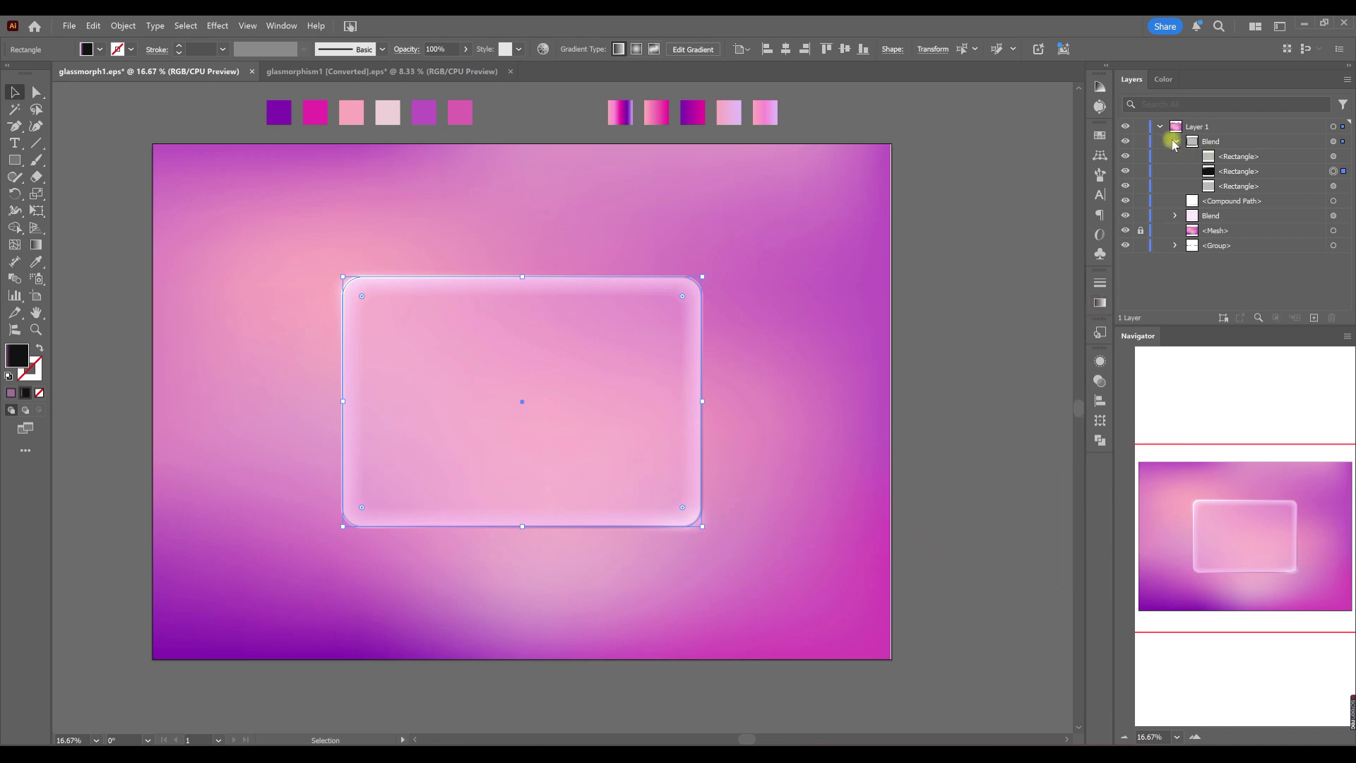
Step: Select the inner rectangle of the lower blend and shrink it about its centre to about 805 by 535 px
{"action": "left_click", "coordinate": [1175, 142]}
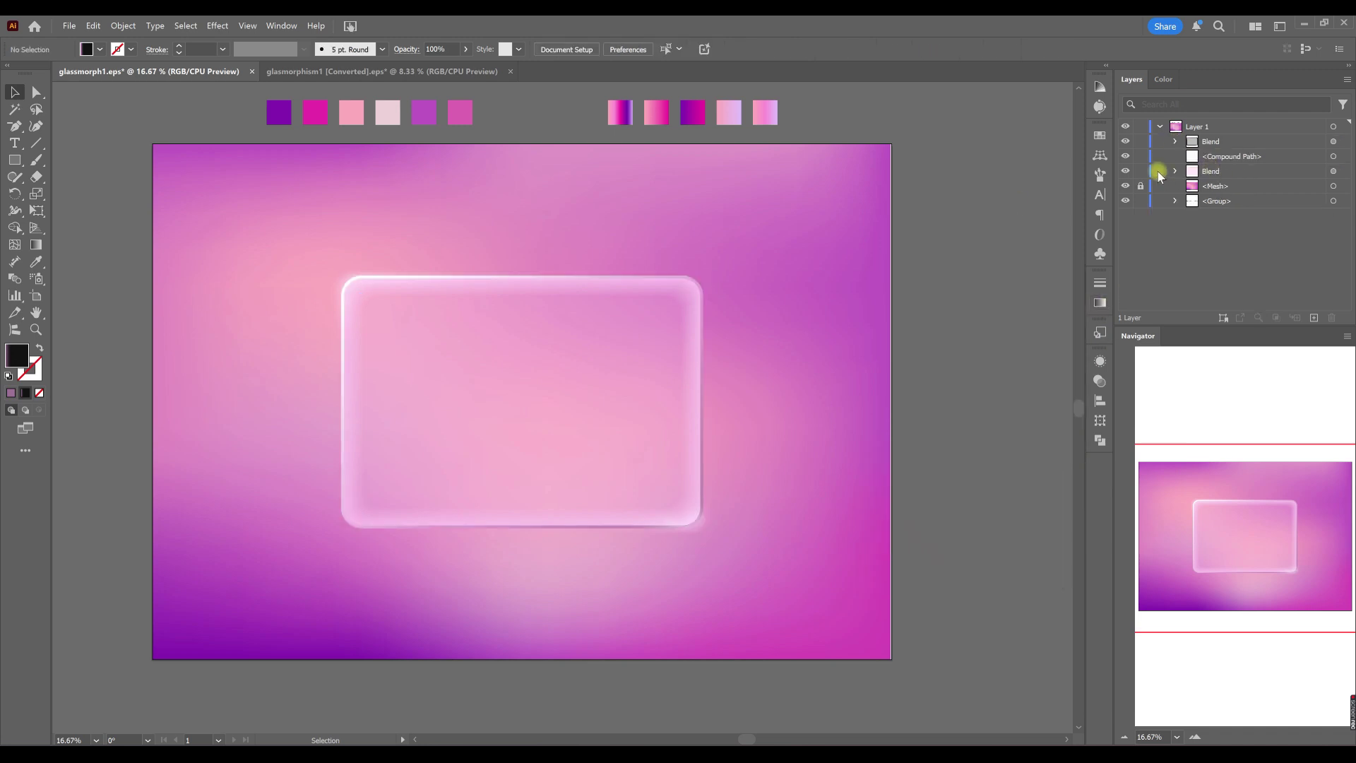
{"action": "left_click", "coordinate": [1176, 171]}
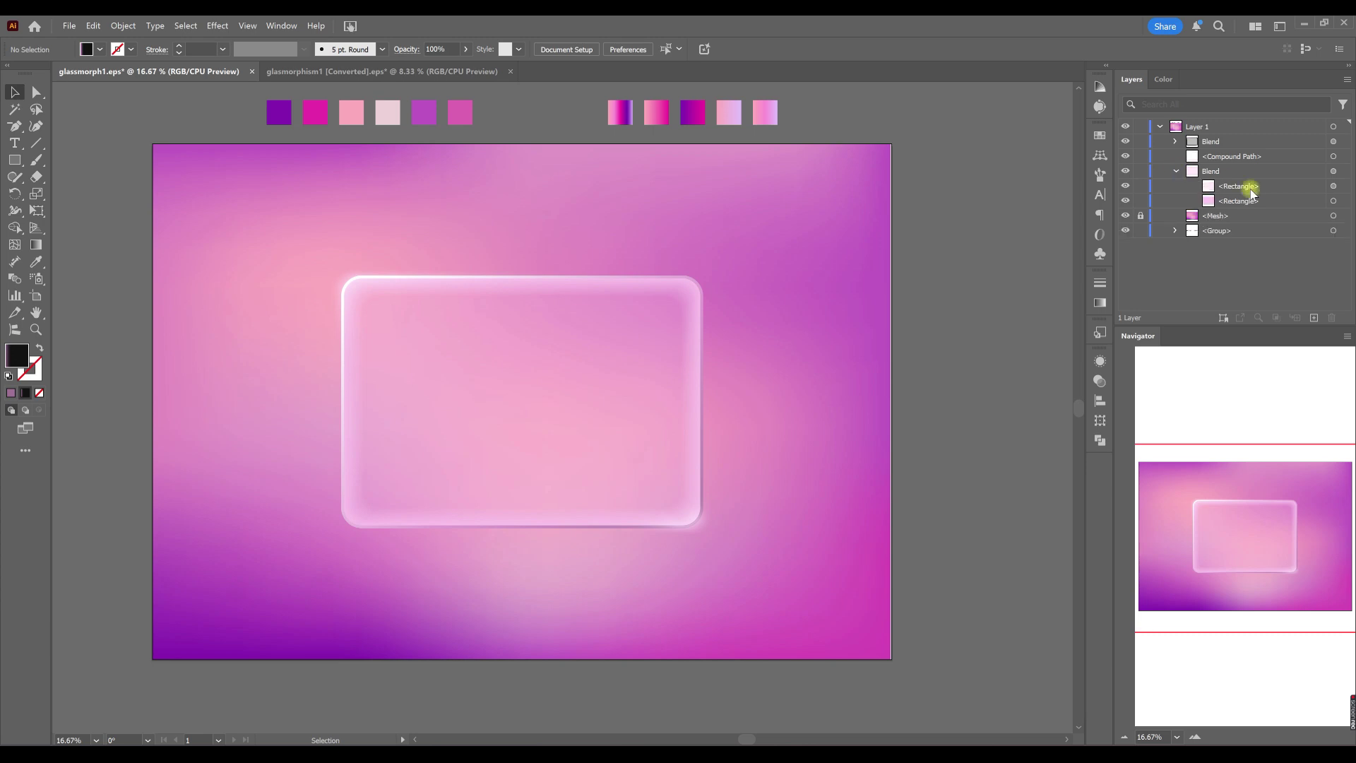
{"action": "left_click", "coordinate": [1344, 187]}
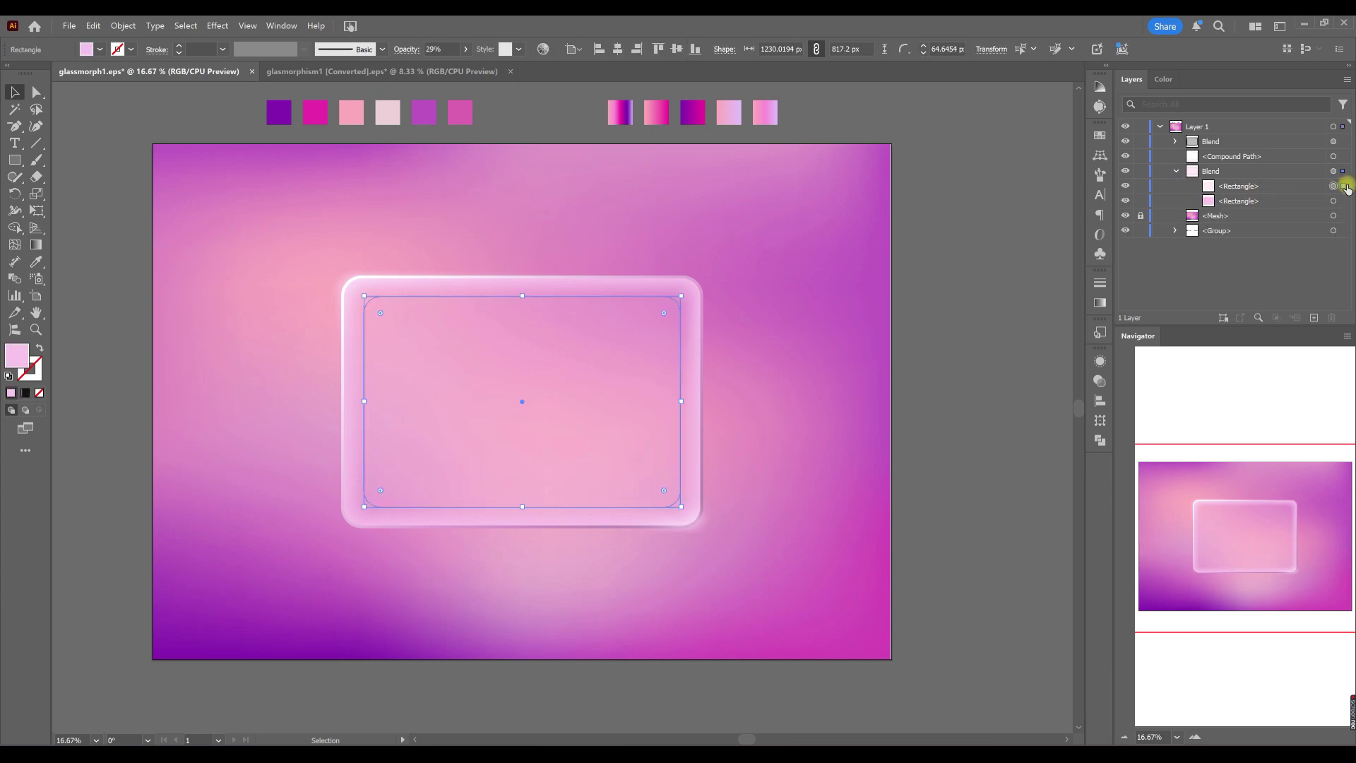
{"action": "left_click_drag", "start_coordinate": [681, 400], "coordinate": [626, 447]}
Step: Round the inner rectangle's corners to the maximum, about 267 px, and narrow it about its centre to about 552 px wide
{"action": "left_click", "coordinate": [37, 92]}
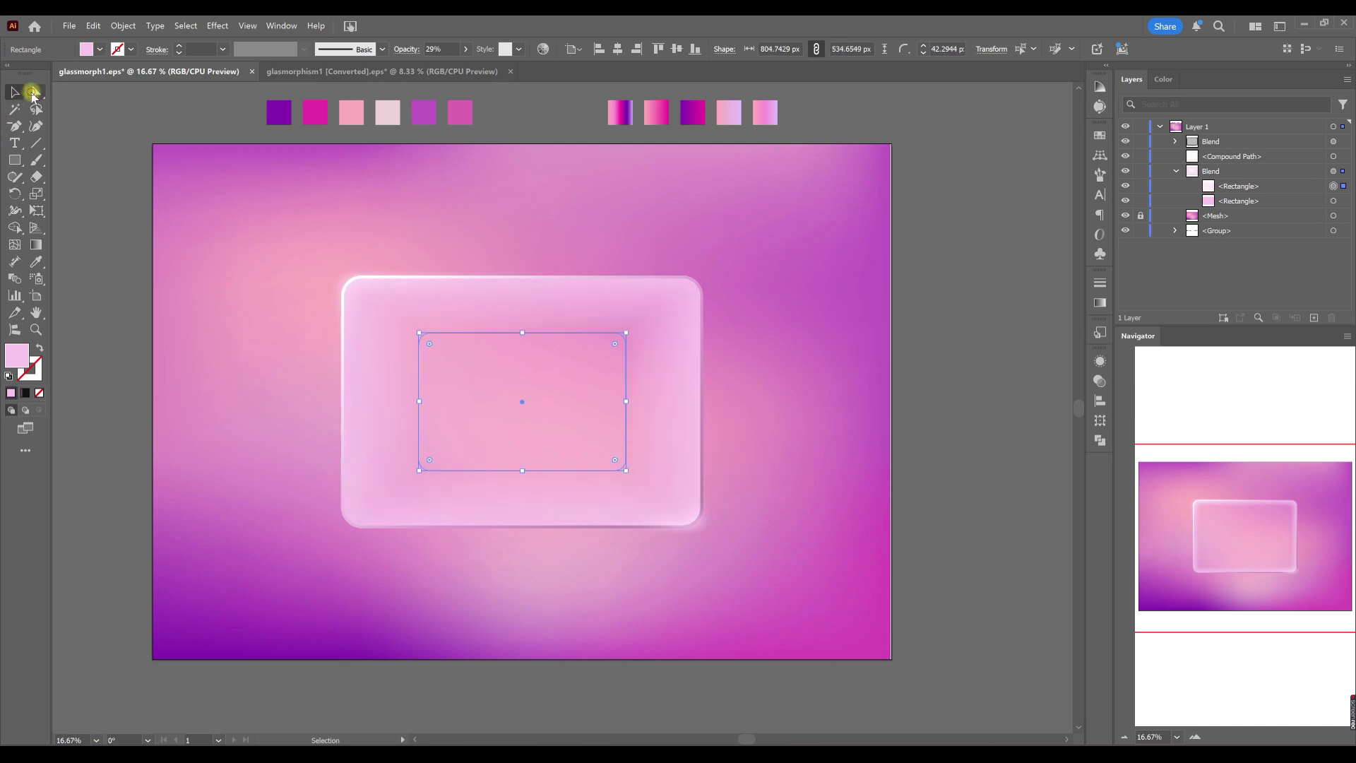
{"action": "left_click_drag", "start_coordinate": [612, 344], "coordinate": [513, 427]}
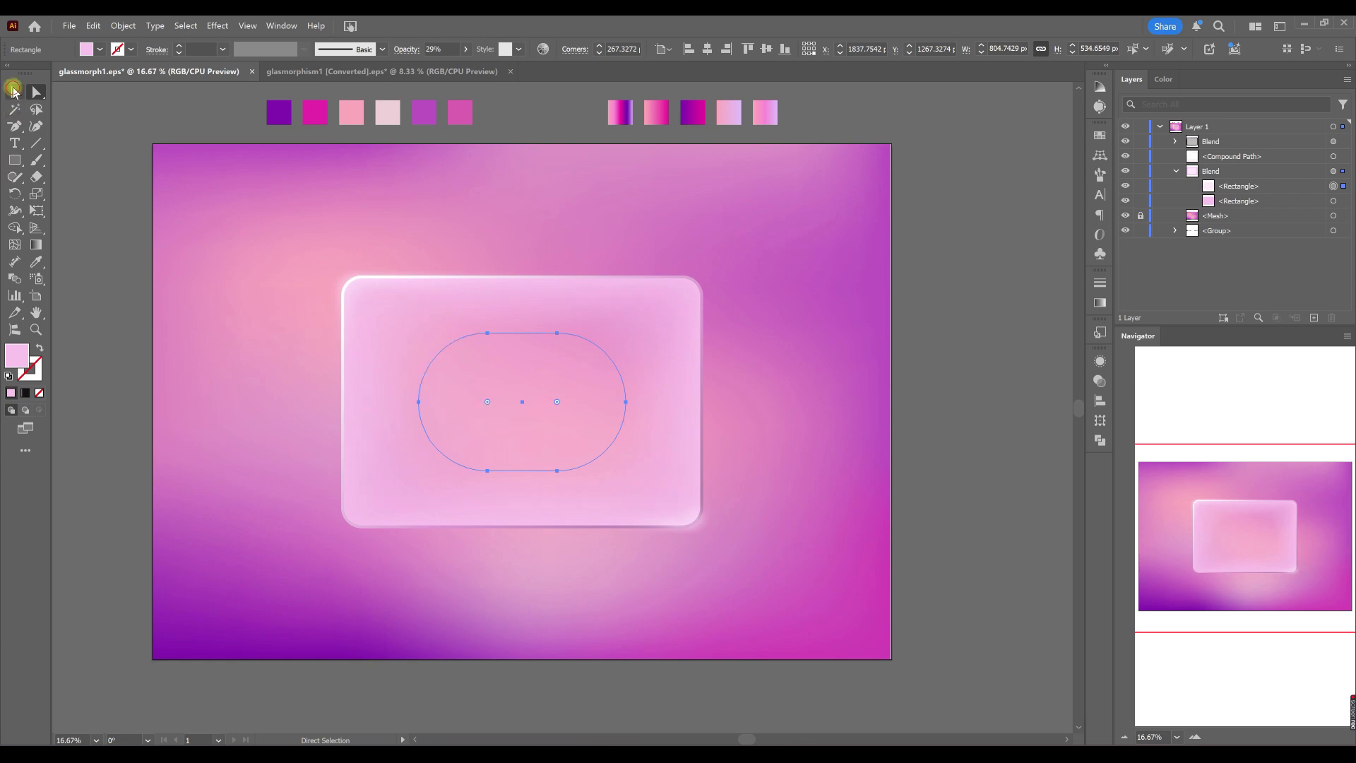
{"action": "left_click", "coordinate": [14, 90]}
{"action": "left_click_drag", "start_coordinate": [627, 401], "coordinate": [608, 447]}
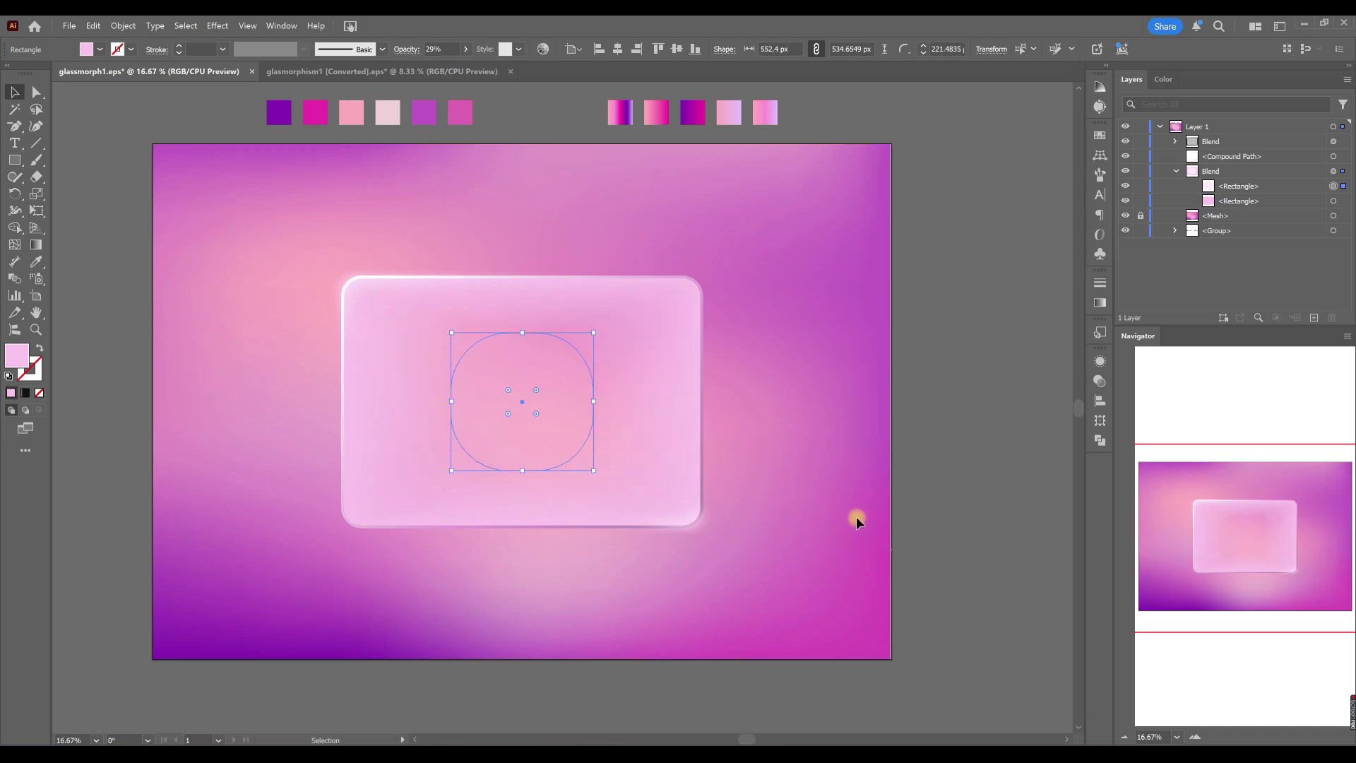
Step: Set the opacity of the lower blend's outer rectangle to 53%
{"action": "left_click", "coordinate": [1342, 202]}
{"action": "left_click", "coordinate": [467, 49]}
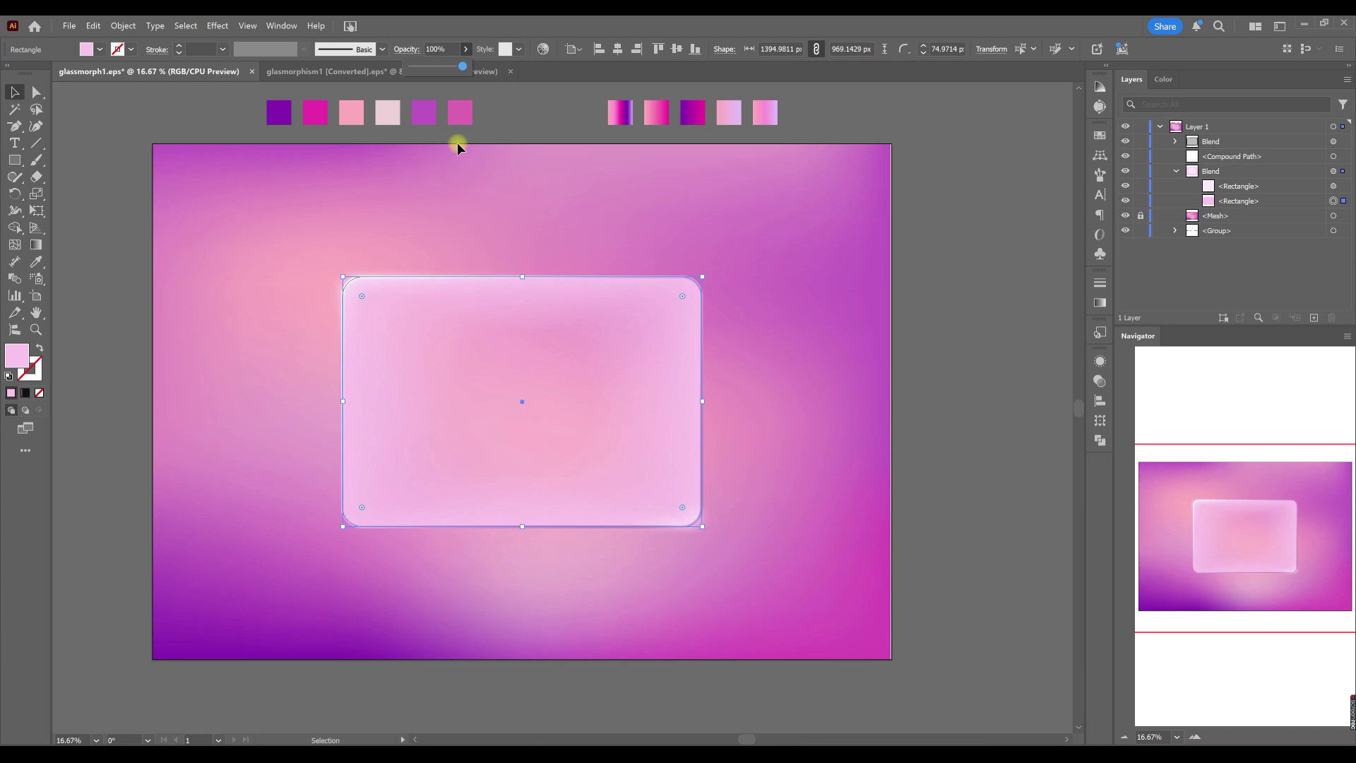
{"action": "left_click_drag", "start_coordinate": [464, 70], "coordinate": [450, 70]}
{"action": "left_click_drag", "start_coordinate": [449, 69], "coordinate": [446, 69]}
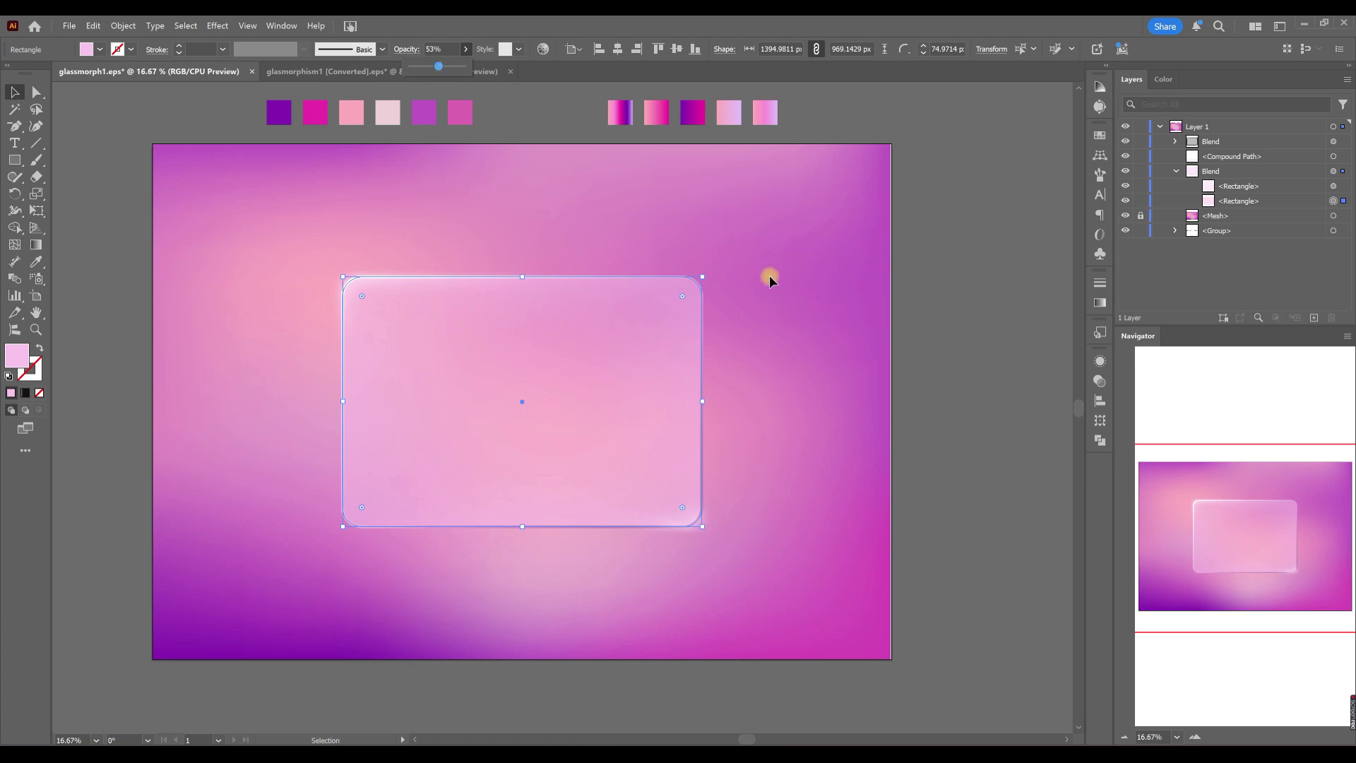
Step: Group both blends and the compound path border into one glass card group, and deselect it
{"action": "left_click", "coordinate": [1176, 171]}
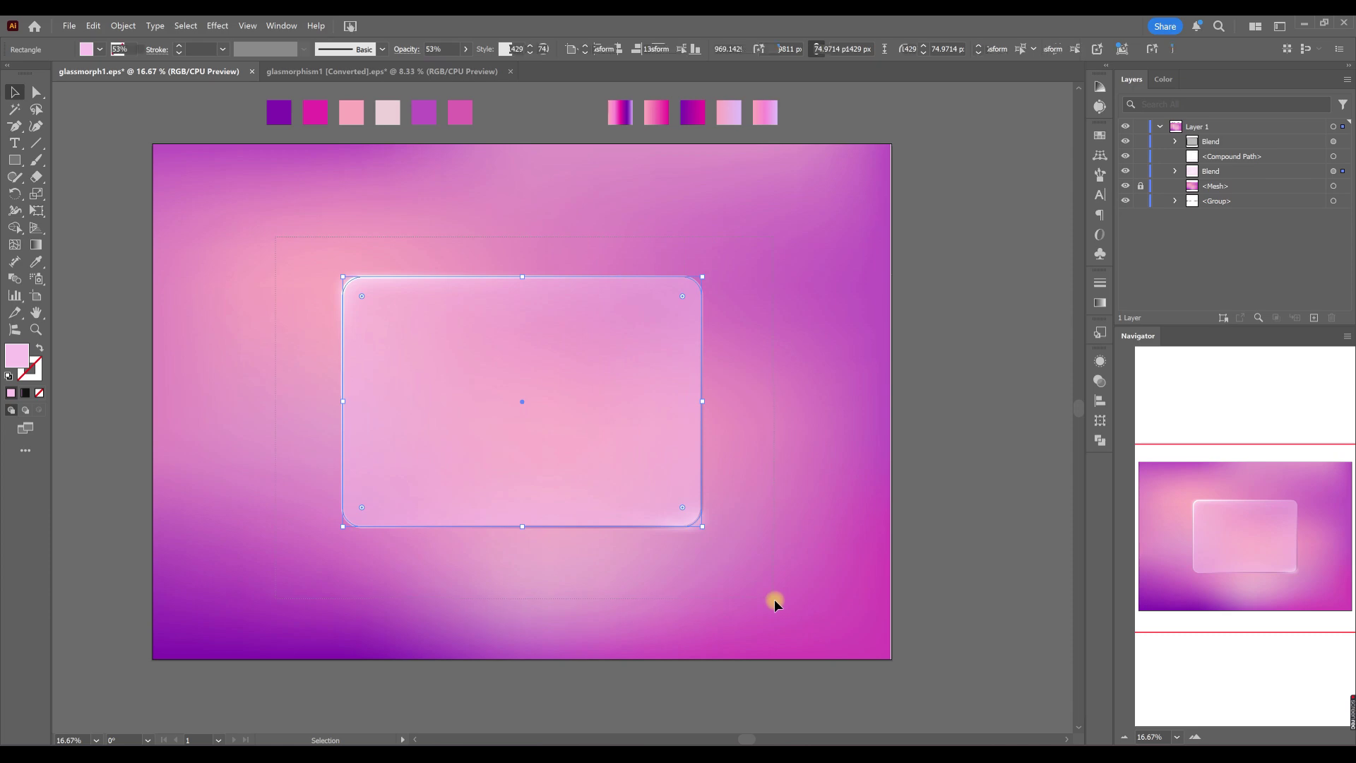
{"action": "key", "text": "ctrl+g"}
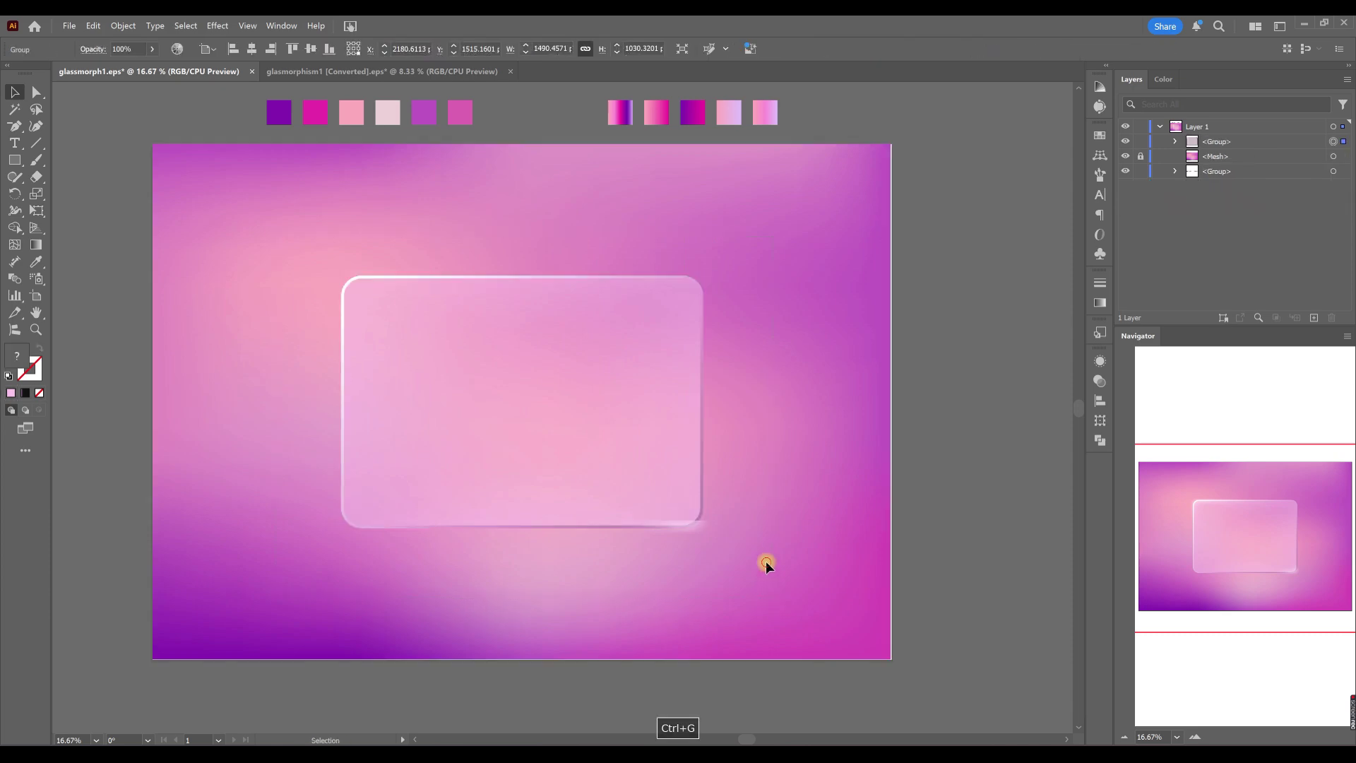
{"action": "left_click", "coordinate": [484, 604]}
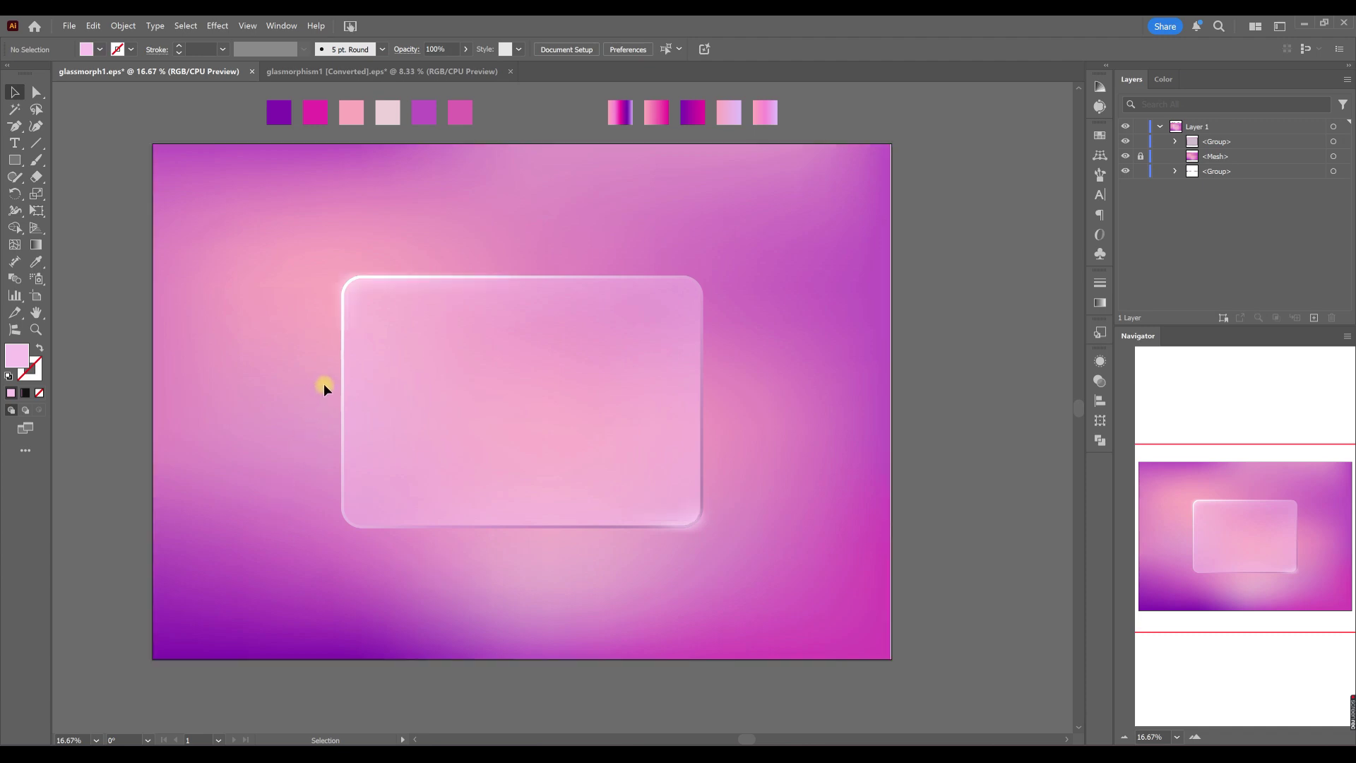
Step: Draw a circle about 900 px in diameter overlapping the glass card's lower-right corner and the artboard's bottom edge
{"action": "scroll", "coordinate": [438, 341], "scroll_direction": "down", "scroll_amount": 1}
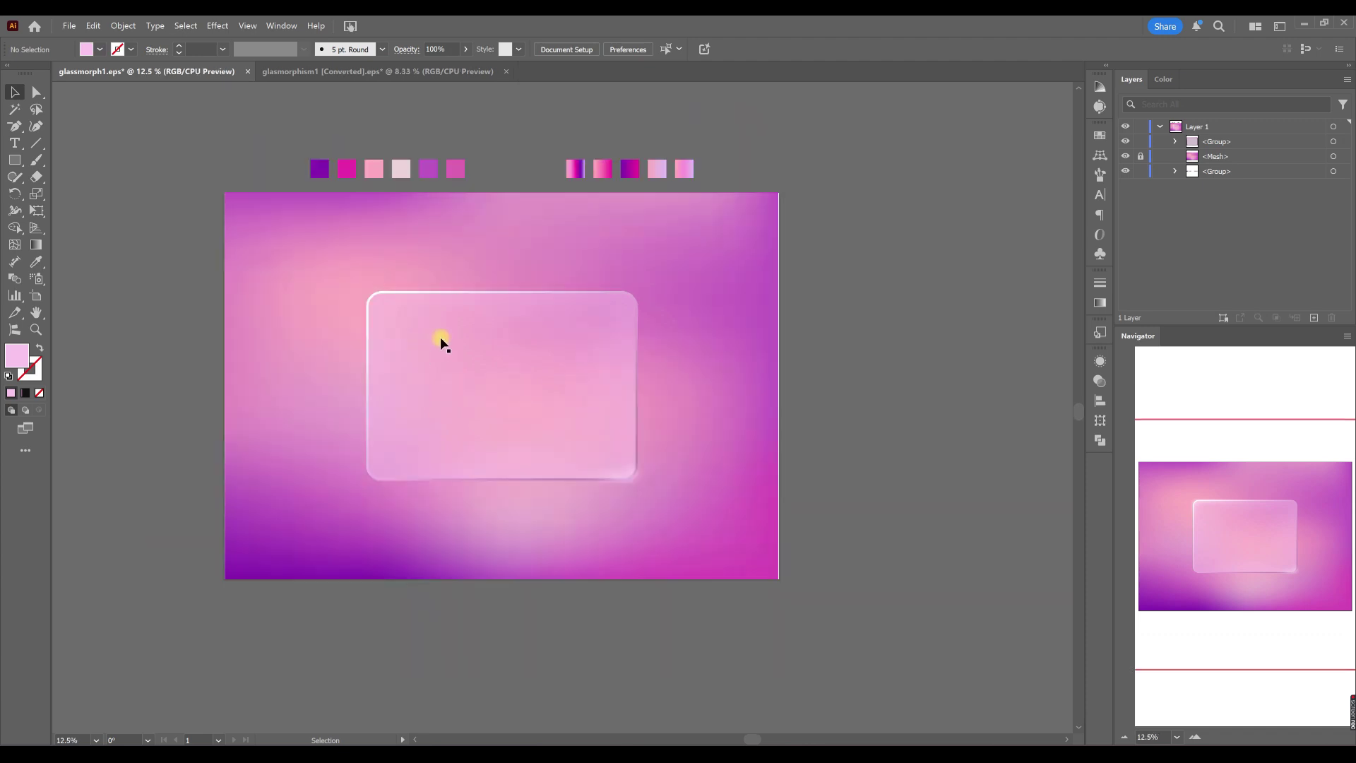
{"action": "scroll", "coordinate": [354, 405], "scroll_direction": "down", "scroll_amount": 1}
{"action": "scroll", "coordinate": [202, 346], "scroll_direction": "up", "scroll_amount": 1}
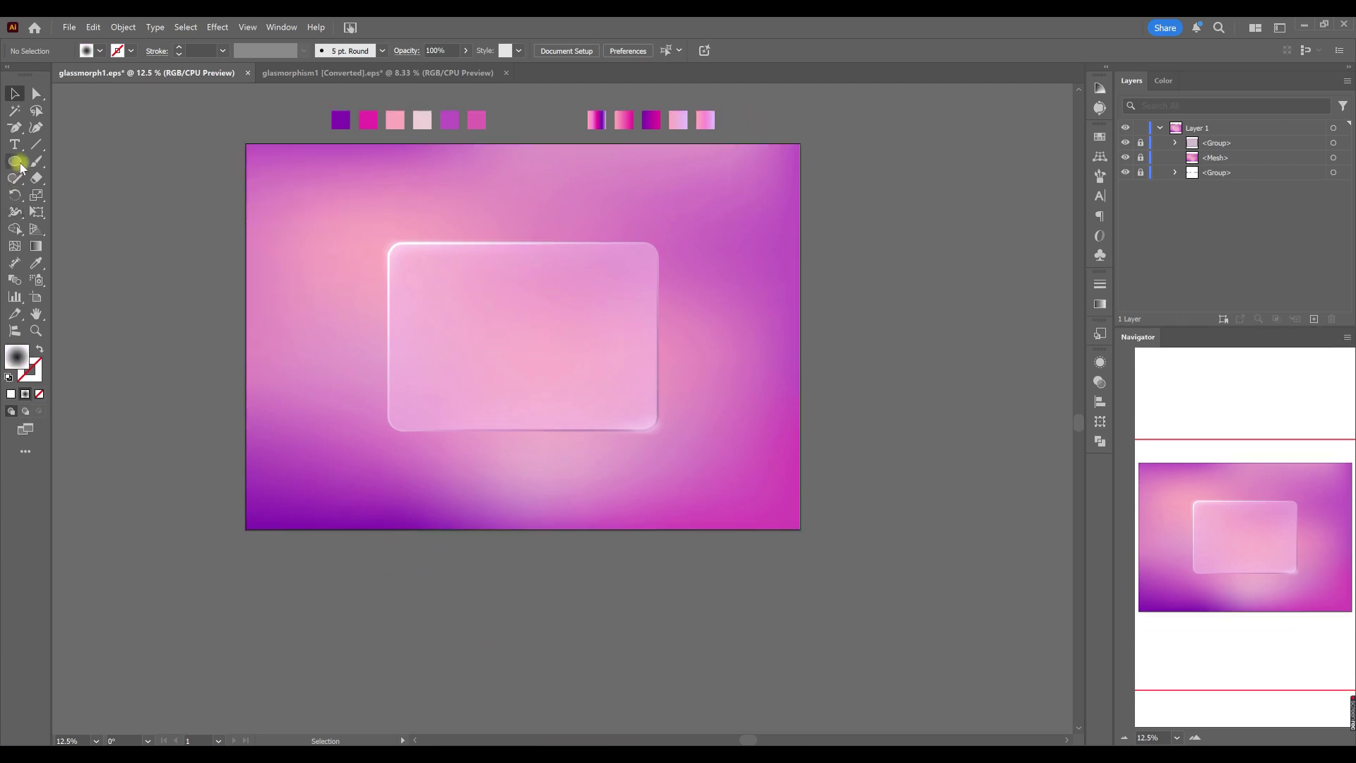
{"action": "key", "text": "l"}
{"action": "mouse_move", "coordinate": [562, 386]}
{"action": "left_mouse_down"}
{"action": "mouse_move", "coordinate": [732, 530]}
{"action": "mouse_move", "coordinate": [736, 562]}
{"action": "left_mouse_up"}
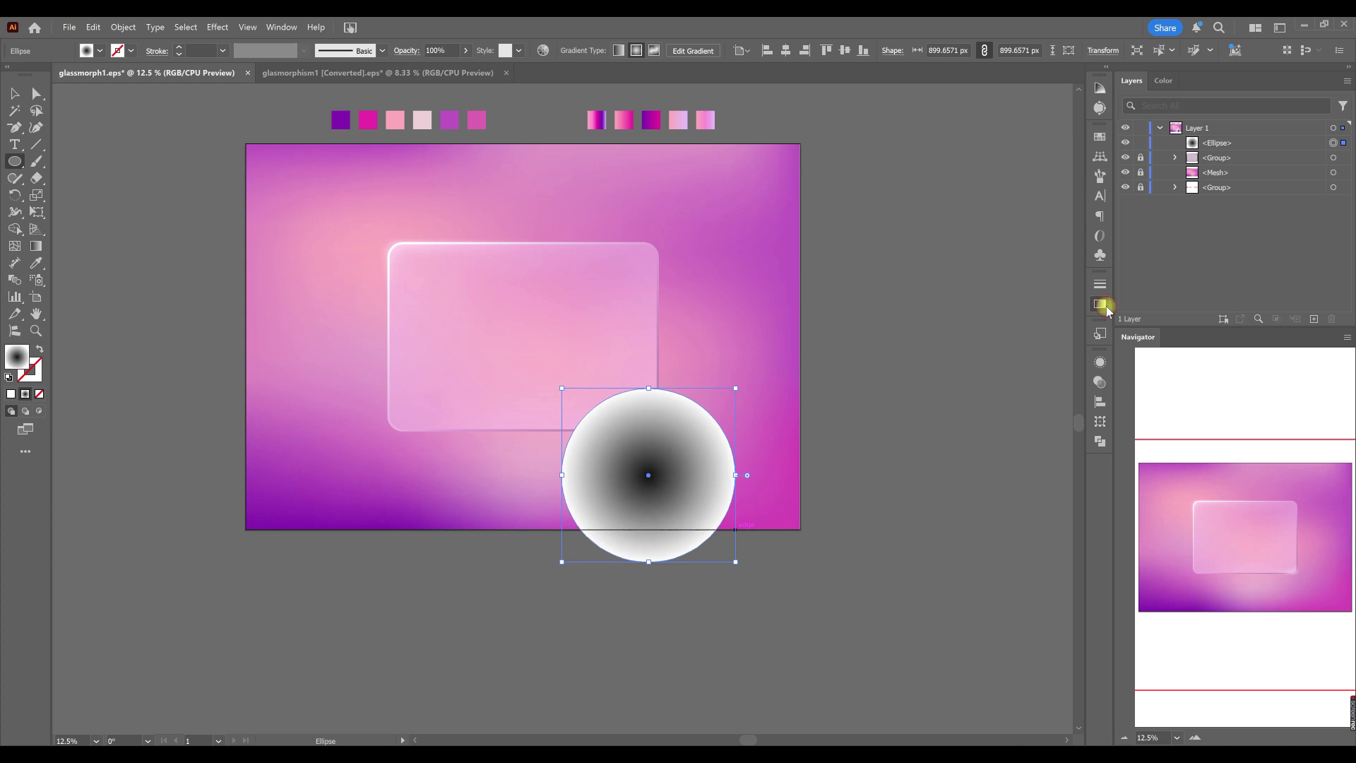
{"action": "left_click", "coordinate": [1102, 305]}
{"action": "left_click", "coordinate": [1012, 410]}
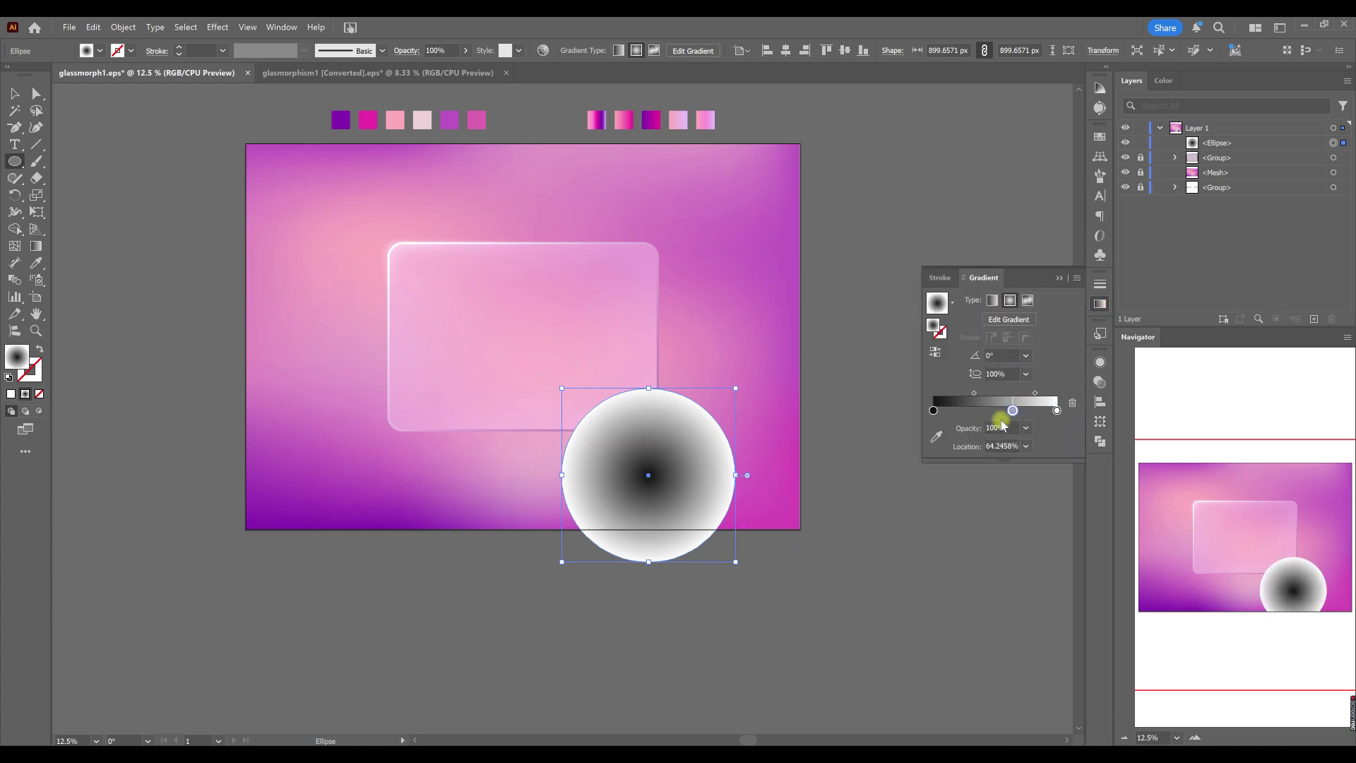
{"action": "left_click_drag", "start_coordinate": [1012, 418], "coordinate": [1012, 463]}
Step: Expand the circle into a gradient mesh, move the mesh out of its clip group, and delete the leftover group
{"action": "left_click", "coordinate": [123, 27]}
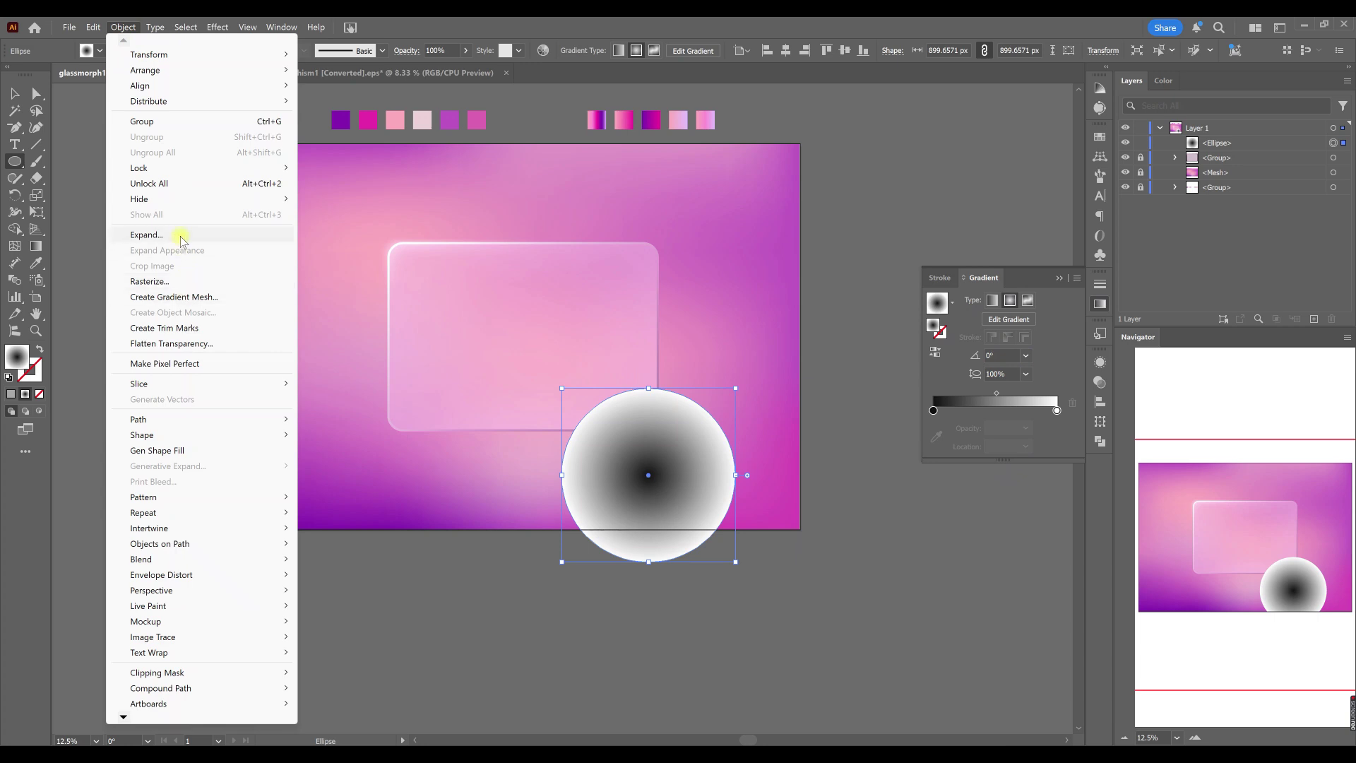
{"action": "left_click", "coordinate": [151, 236]}
{"action": "left_click", "coordinate": [598, 400]}
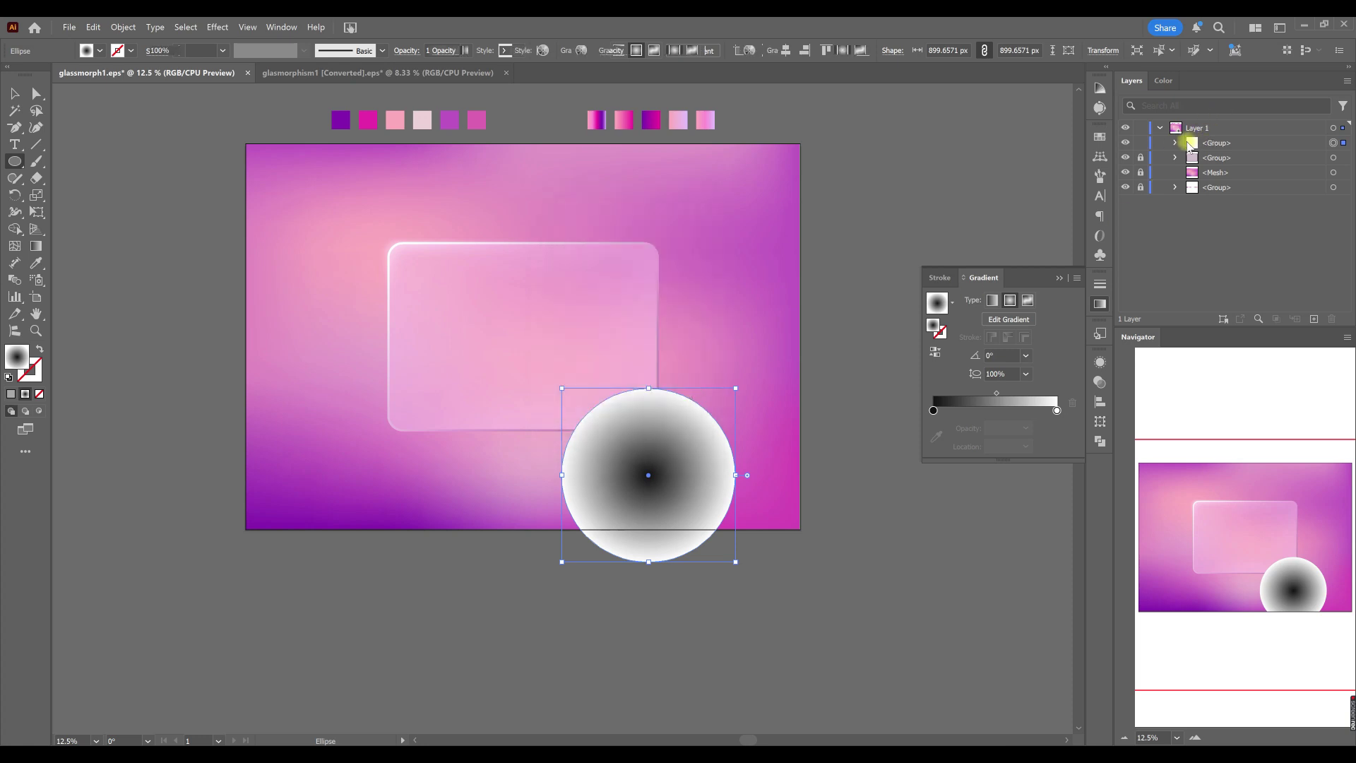
{"action": "left_click", "coordinate": [1175, 142]}
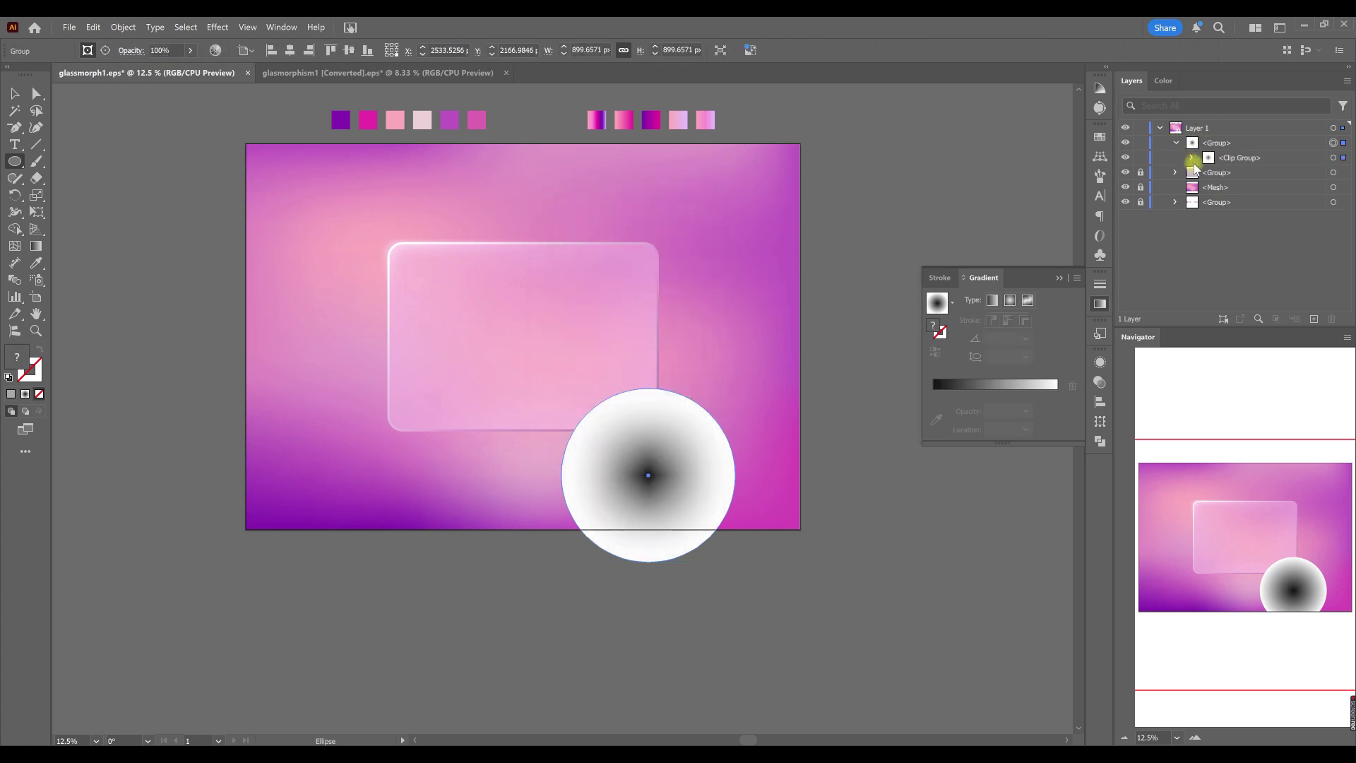
{"action": "left_click", "coordinate": [1192, 157]}
{"action": "left_click", "coordinate": [1241, 185]}
{"action": "left_click_drag", "start_coordinate": [1249, 145], "coordinate": [1267, 141]}
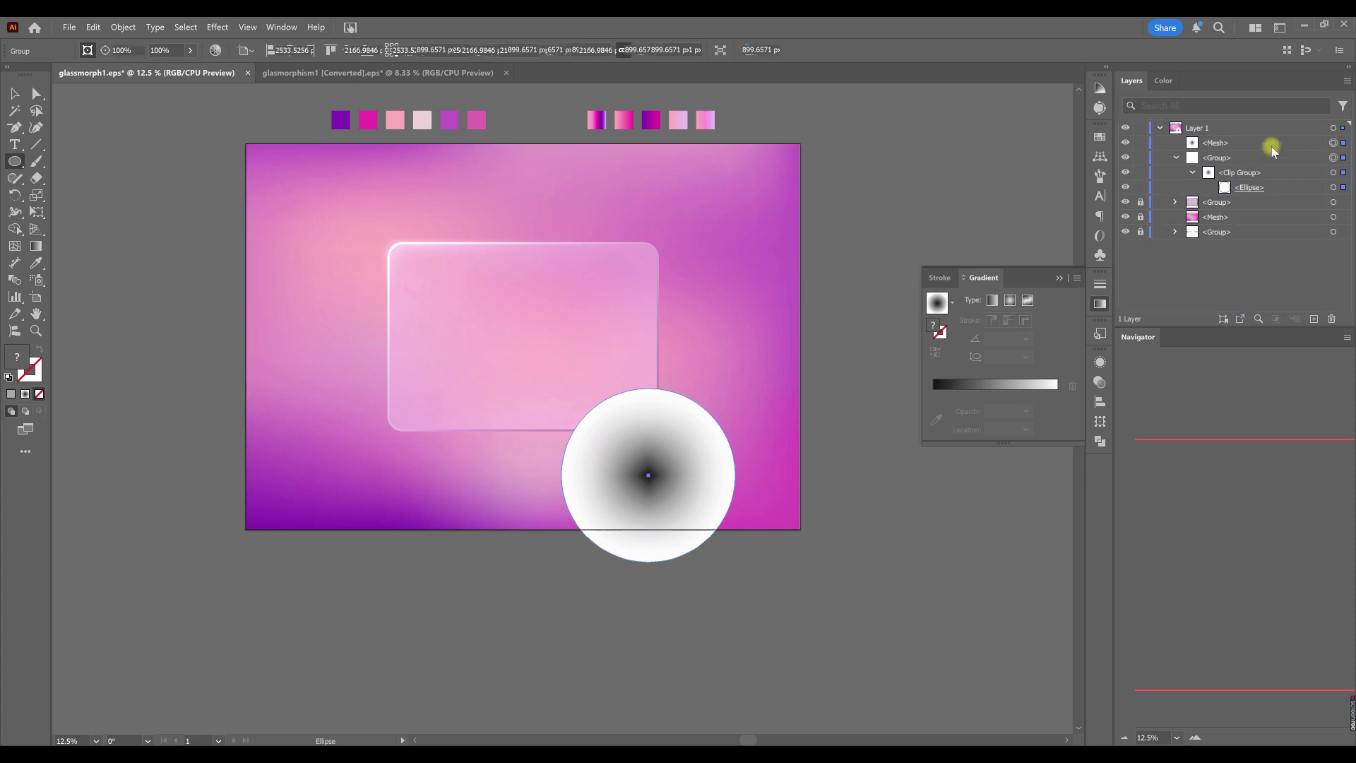
{"action": "left_click", "coordinate": [1343, 158], "text": "shift"}
{"action": "key", "text": "BackSpace"}
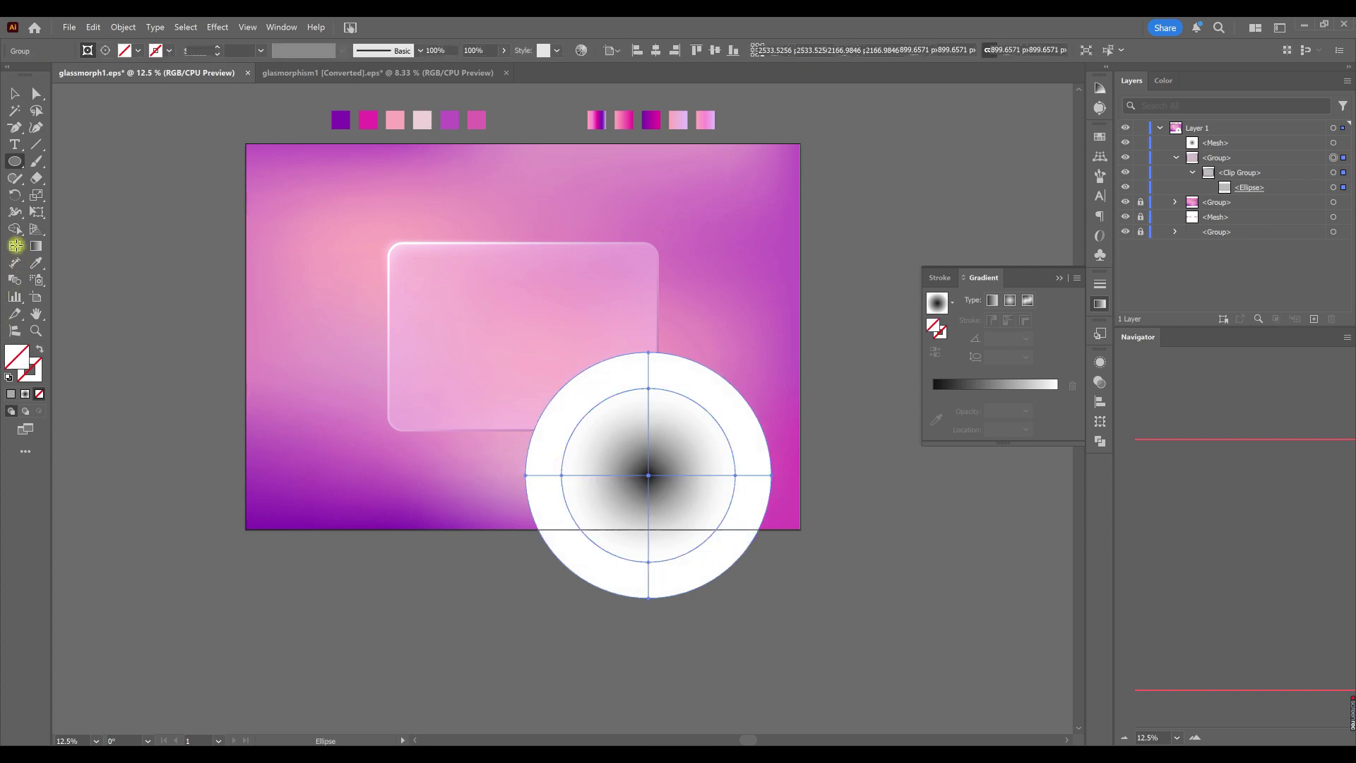
Step: Add a concentric mesh ring midway out from the circle's centre and rotate the mesh counterclockwise
{"action": "left_click", "coordinate": [14, 246]}
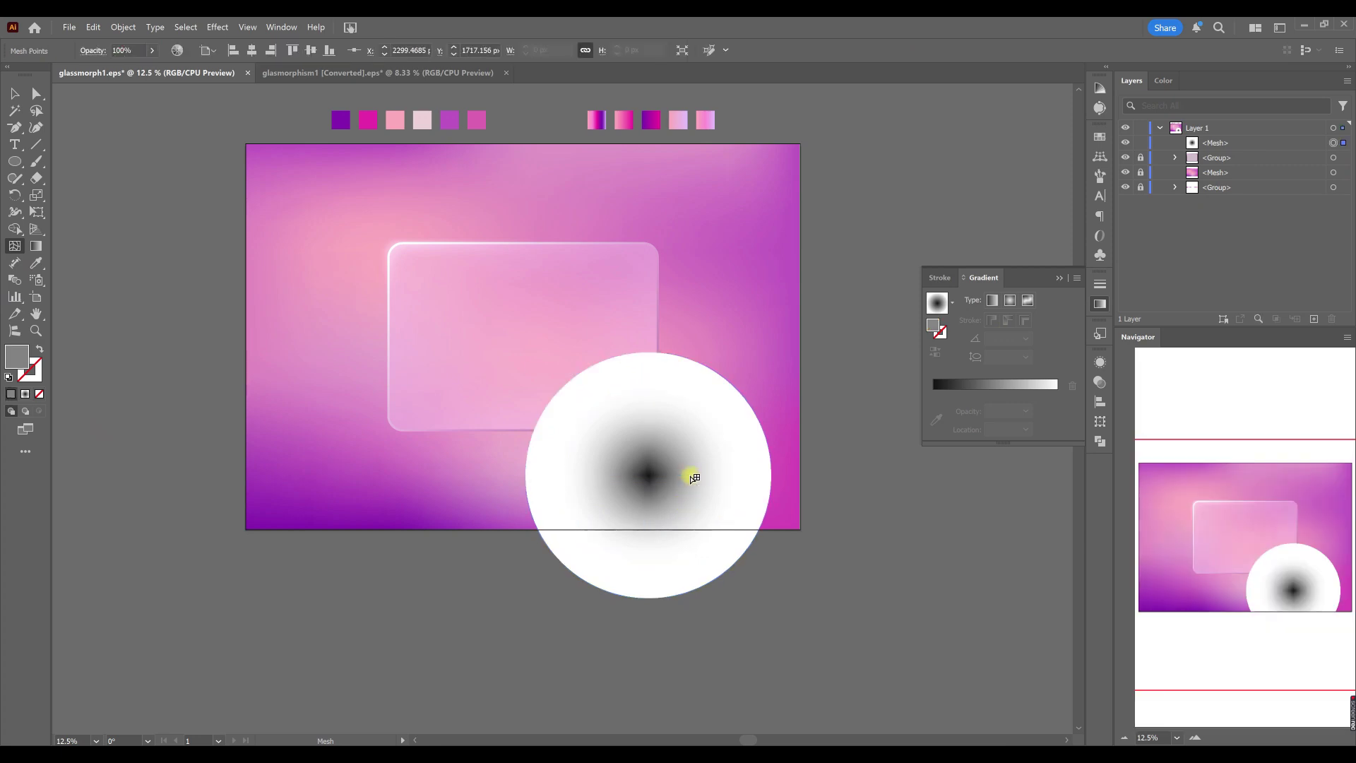
{"action": "left_click", "coordinate": [691, 476]}
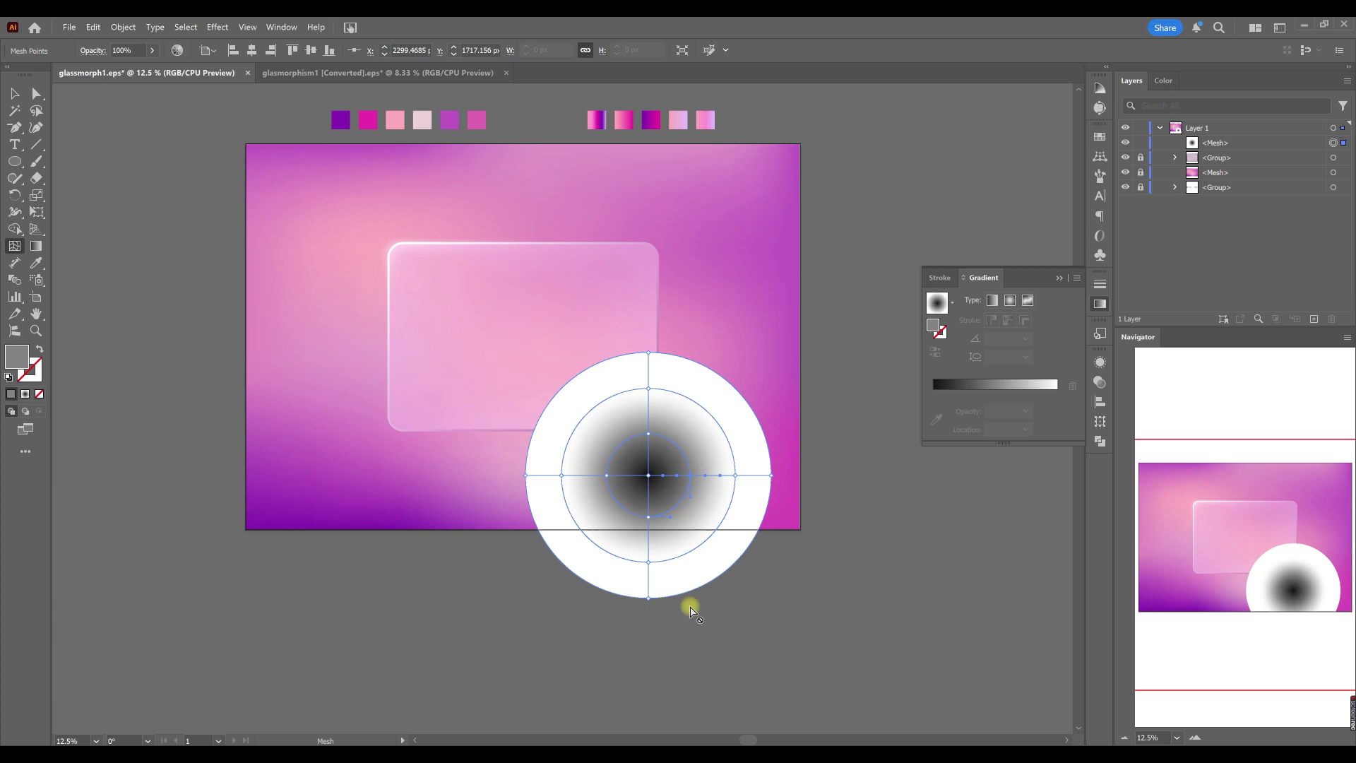
{"action": "left_click", "coordinate": [14, 94]}
{"action": "left_click_drag", "start_coordinate": [650, 607], "coordinate": [733, 590]}
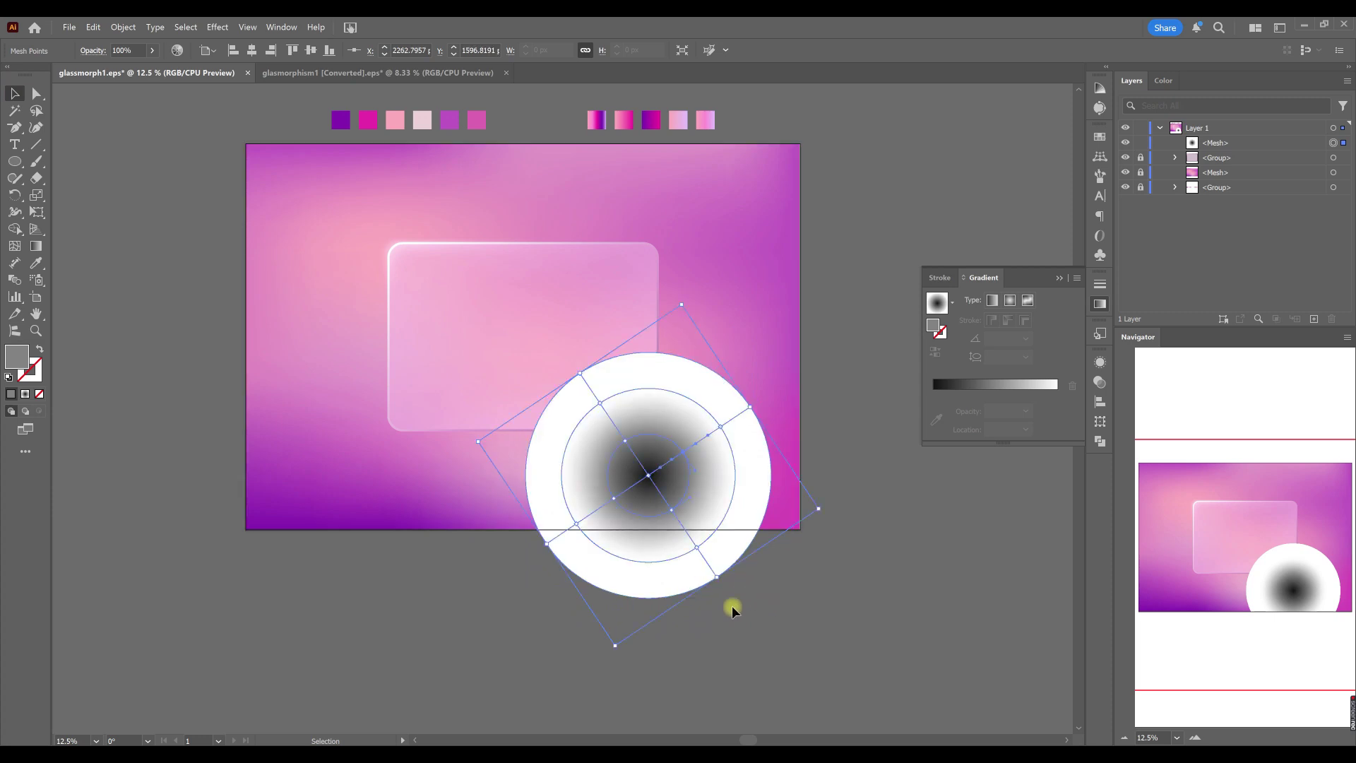
Step: Select all of the circle's mesh points and fill them with the dark purple swatch colour
{"action": "left_click", "coordinate": [35, 95]}
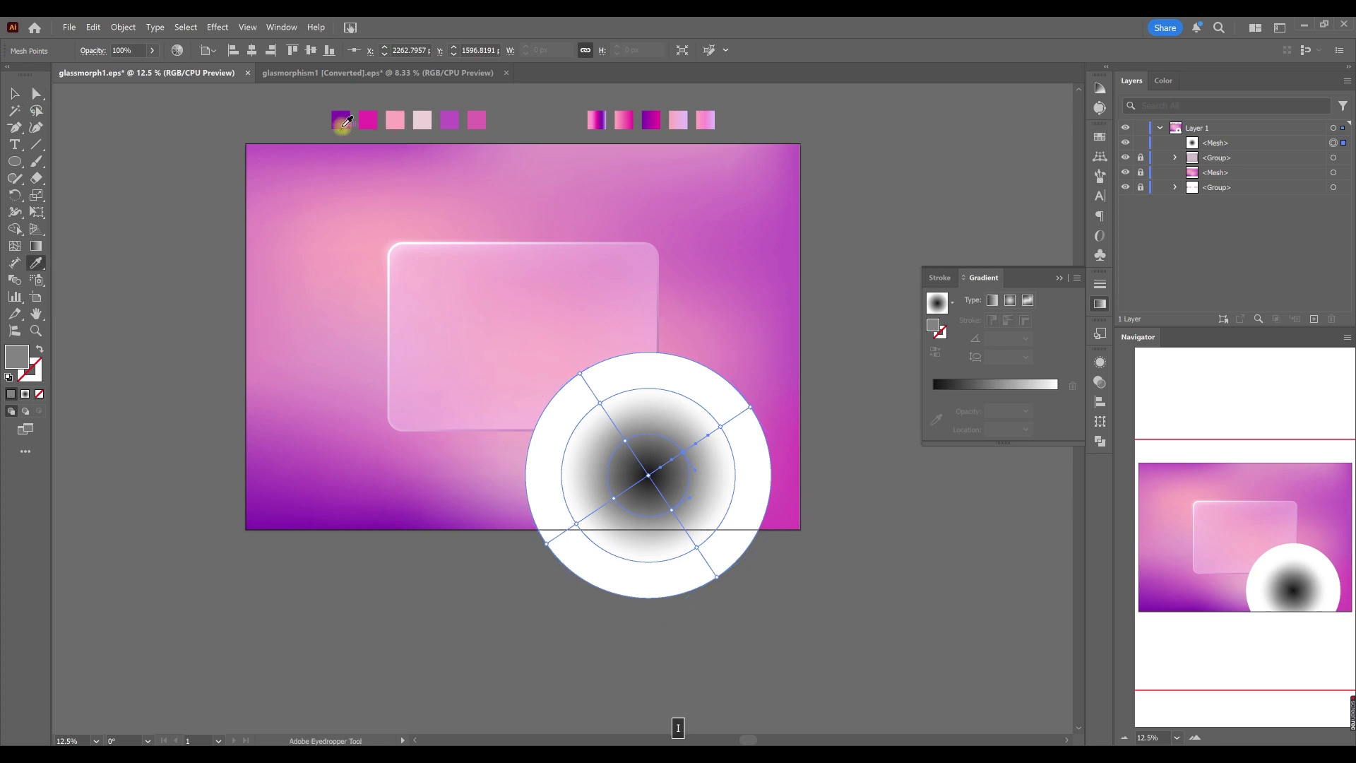
{"action": "left_click_drag", "start_coordinate": [483, 339], "coordinate": [808, 639]}
{"action": "key", "text": "i"}
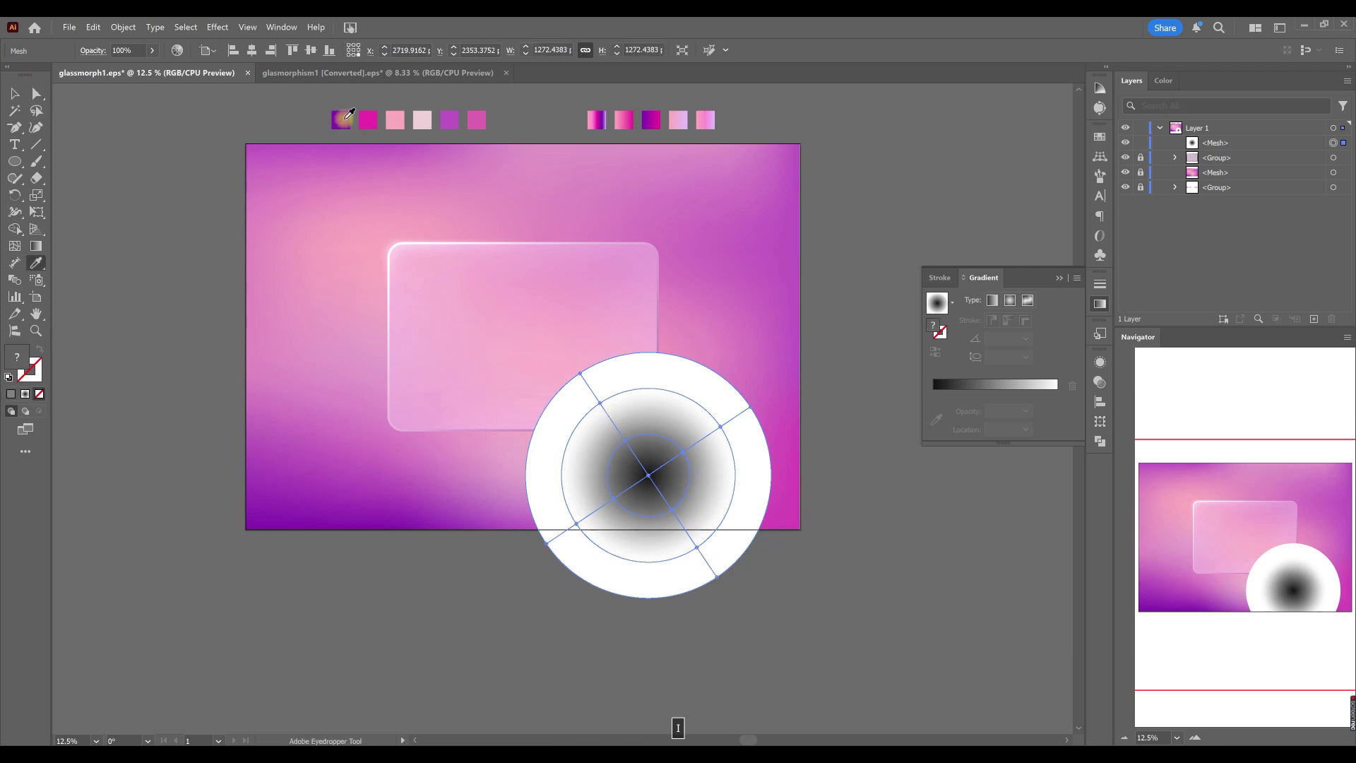
{"action": "left_click", "coordinate": [344, 118]}
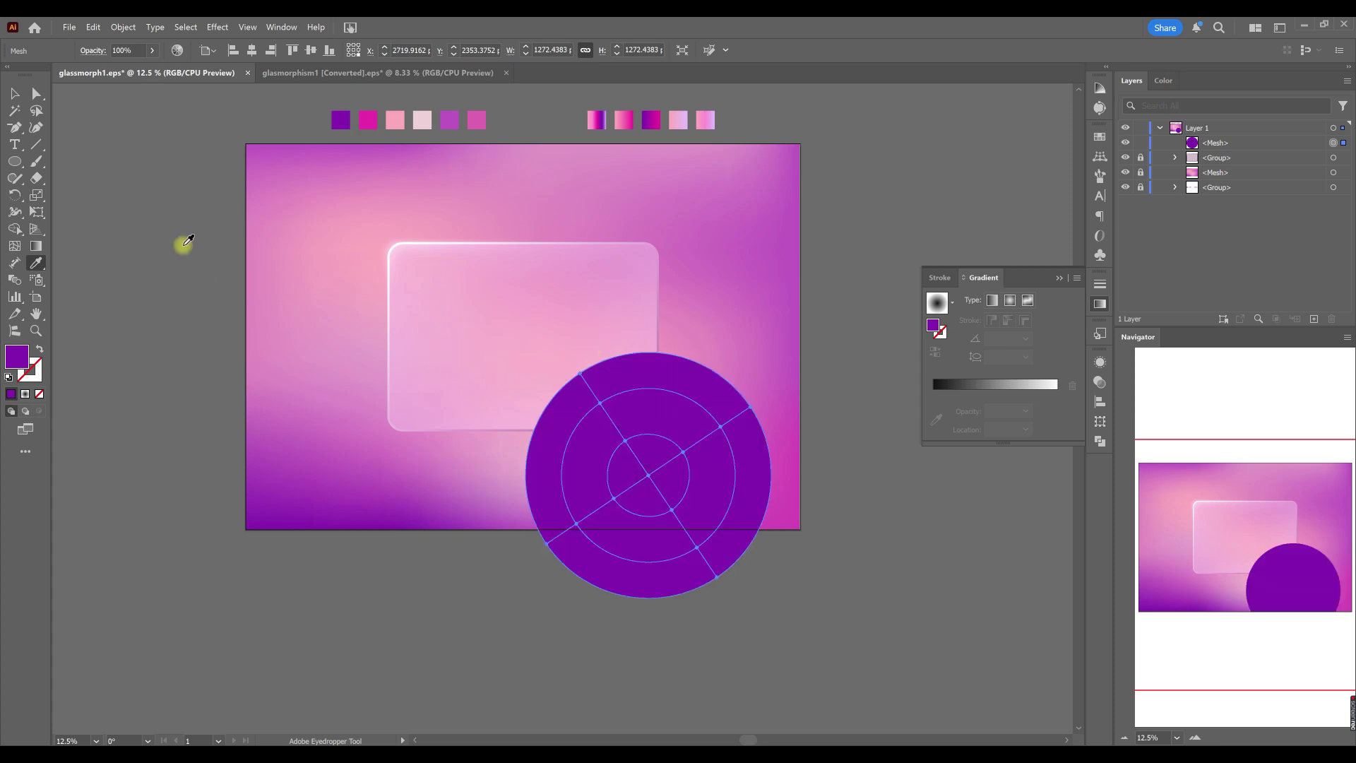
Step: Recolor the mesh points in the circle's upper-left part with the magenta swatch colour
{"action": "key", "text": "a"}
{"action": "mouse_move", "coordinate": [567, 358]}
{"action": "left_mouse_down"}
{"action": "mouse_move", "coordinate": [618, 421]}
{"action": "mouse_move", "coordinate": [699, 459]}
{"action": "mouse_move", "coordinate": [634, 453]}
{"action": "left_mouse_up"}
{"action": "key", "text": "i"}
{"action": "left_click", "coordinate": [368, 119]}
{"action": "key", "text": "q"}
{"action": "key", "text": "i"}
{"action": "left_click", "coordinate": [635, 409]}
Step: Blend the circle's inner mesh points using magenta-purple tones sampled from the circle itself
{"action": "key", "text": "q"}
{"action": "key", "text": "i"}
{"action": "left_click", "coordinate": [722, 425]}
{"action": "key", "text": "a"}
{"action": "key", "text": "q"}
{"action": "left_click_drag", "start_coordinate": [661, 521], "coordinate": [668, 520]}
{"action": "key", "text": "i"}
{"action": "left_click", "coordinate": [690, 478]}
Step: Color the mesh point on the circle's upper-left edge with the palest pink swatch
{"action": "key", "text": "a"}
{"action": "left_click_drag", "start_coordinate": [658, 335], "coordinate": [659, 336]}
{"action": "key", "text": "i"}
{"action": "left_click", "coordinate": [421, 121]}
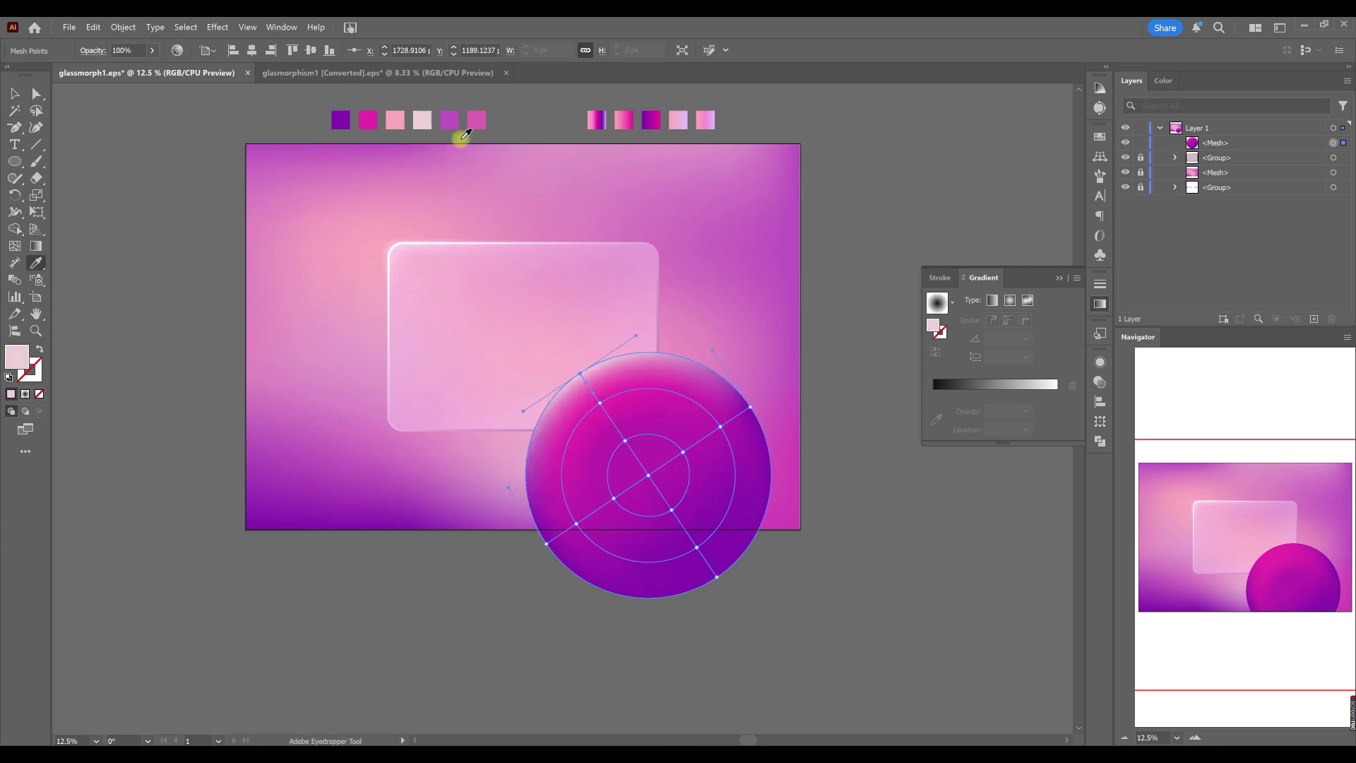
Step: Color the mesh point on the circle's upper-right edge with the light salmon-pink swatch
{"action": "key", "text": "a"}
{"action": "left_click", "coordinate": [750, 406]}
{"action": "key", "text": "i"}
{"action": "left_click", "coordinate": [397, 120]}
{"action": "key", "text": "ctrl+z"}
{"action": "key", "text": "a"}
{"action": "left_click_drag", "start_coordinate": [770, 388], "coordinate": [730, 417]}
{"action": "key", "text": "i"}
{"action": "left_click", "coordinate": [397, 120]}
Step: Add another concentric mesh ring between the two inner rings and give it a magenta-purple sampled from the circle
{"action": "left_click", "coordinate": [15, 246]}
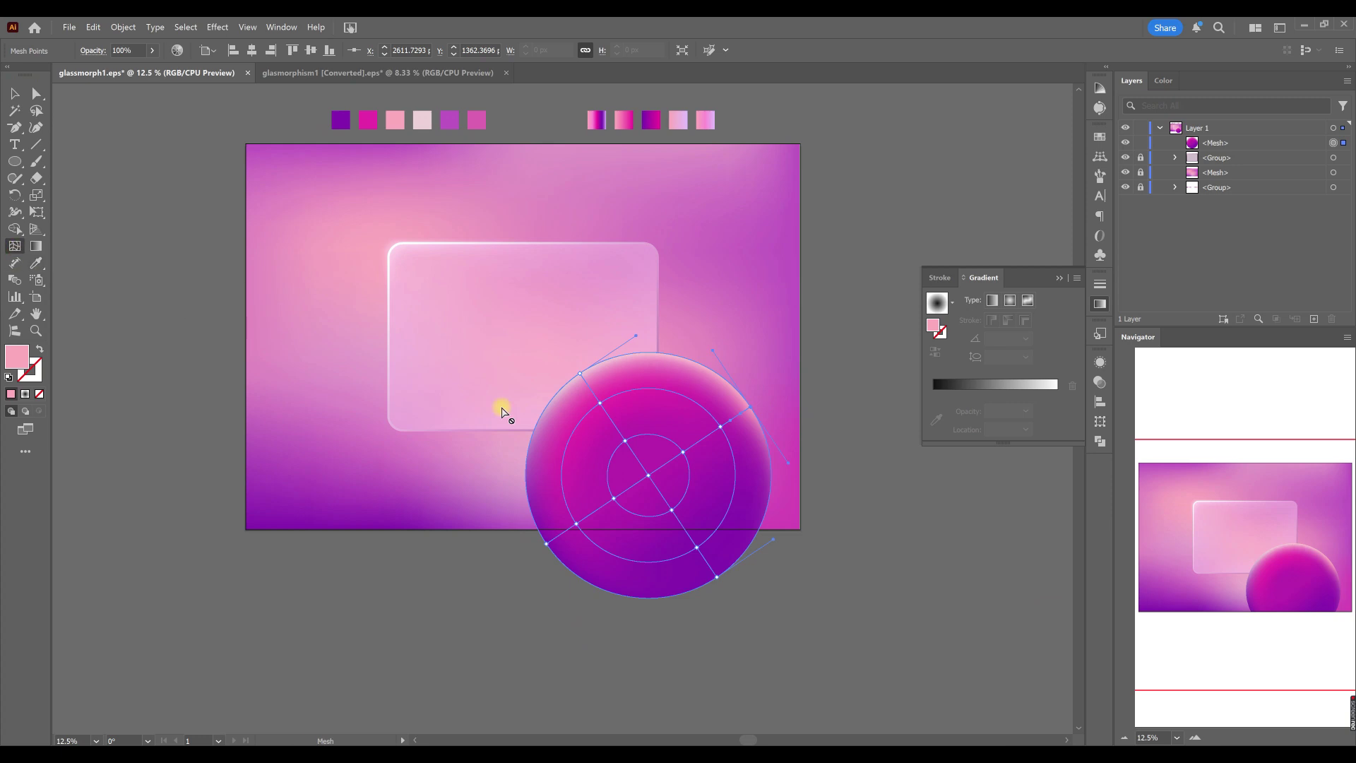
{"action": "left_click", "coordinate": [611, 422]}
{"action": "left_click", "coordinate": [35, 262]}
{"action": "left_click", "coordinate": [650, 440]}
Step: Color the circle's lower-right edge point with the medium pink swatch and its lower-left edge point with the orchid purple swatch
{"action": "left_click", "coordinate": [36, 93]}
{"action": "left_click_drag", "start_coordinate": [721, 591], "coordinate": [701, 571]}
{"action": "key", "text": "i"}
{"action": "left_click", "coordinate": [475, 121]}
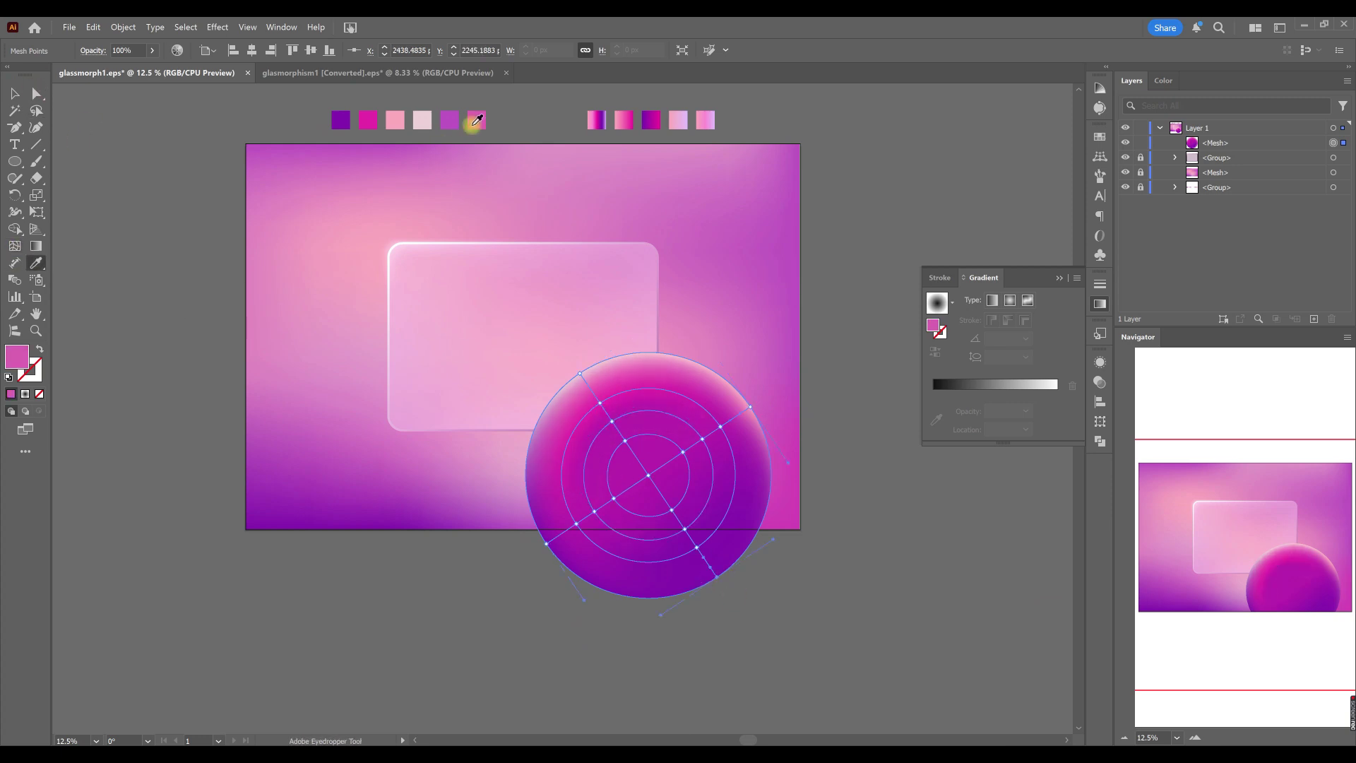
{"action": "left_click", "coordinate": [35, 93]}
{"action": "left_click_drag", "start_coordinate": [531, 558], "coordinate": [565, 534]}
{"action": "key", "text": "i"}
{"action": "left_click", "coordinate": [449, 120]}
{"action": "key", "text": "a"}
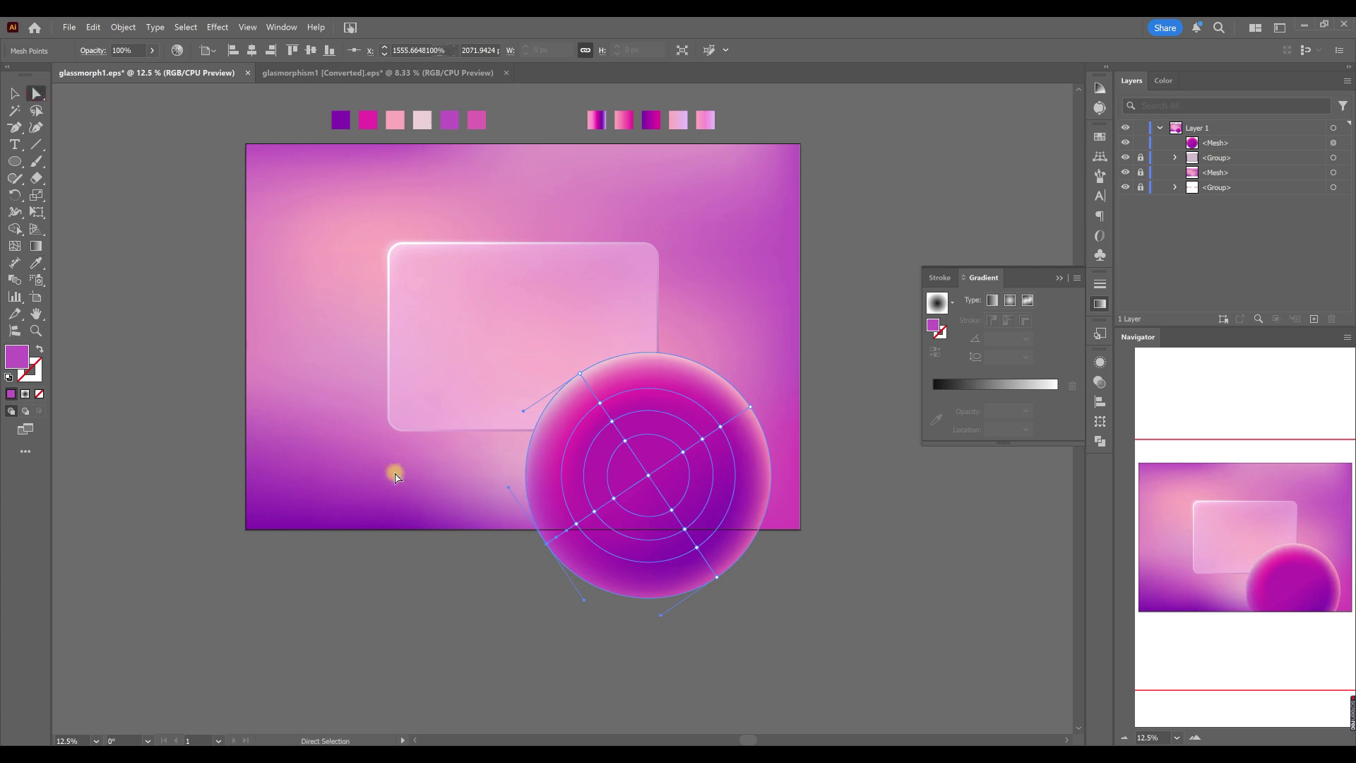
Step: Spread the points of the mesh ring nearest the circle's edge outward to thin the light rim
{"action": "left_click", "coordinate": [393, 475]}
{"action": "scroll", "coordinate": [709, 544], "scroll_direction": "up", "scroll_amount": 1}
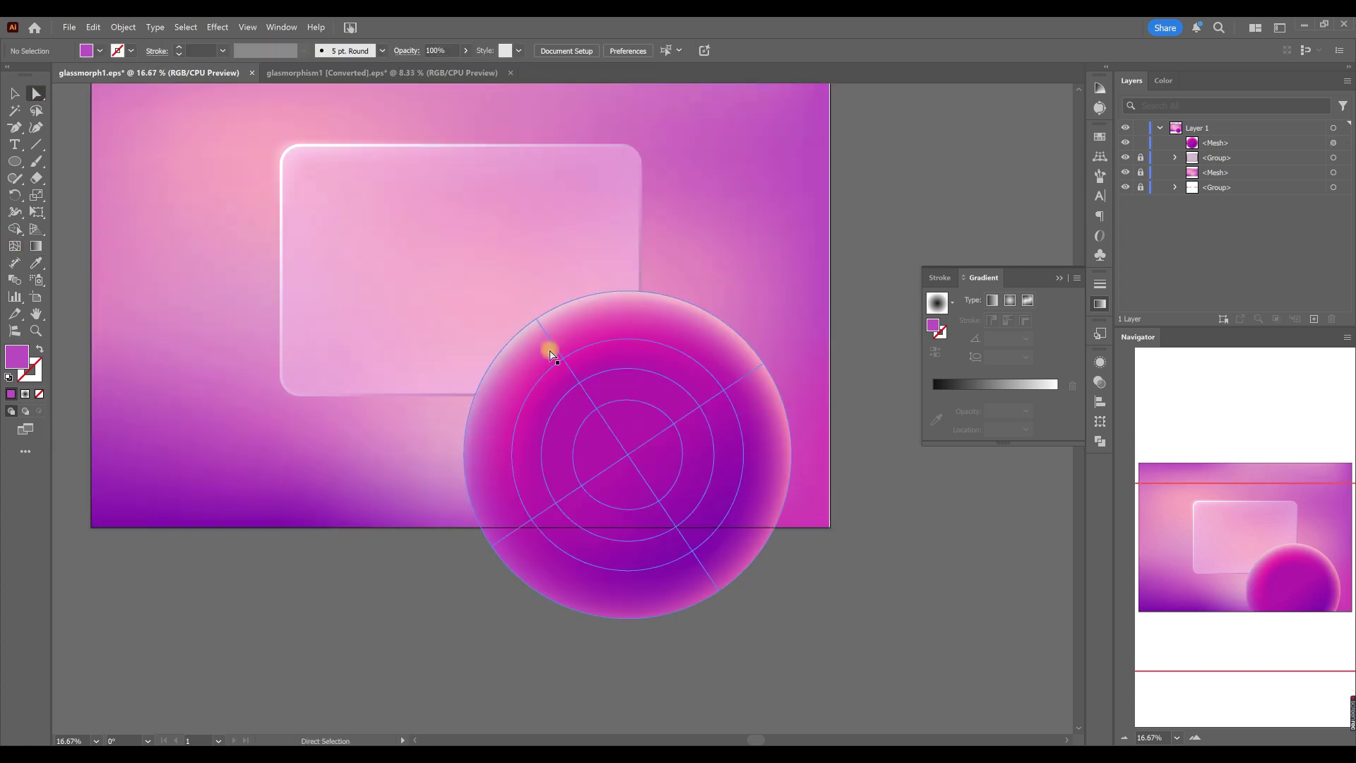
{"action": "left_click", "coordinate": [735, 382]}
{"action": "left_click_drag", "start_coordinate": [733, 629], "coordinate": [709, 620]}
{"action": "left_click_drag", "start_coordinate": [692, 551], "coordinate": [702, 564]}
{"action": "left_click_drag", "start_coordinate": [531, 519], "coordinate": [518, 528]}
{"action": "left_click", "coordinate": [579, 382]}
{"action": "key", "text": "i"}
{"action": "key", "text": "a"}
{"action": "left_click", "coordinate": [554, 345]}
Step: Recolor the inner mesh points near the circle's upper-left edge with pink tones to widen the highlight
{"action": "scroll", "coordinate": [536, 360], "scroll_direction": "up", "scroll_amount": 1}
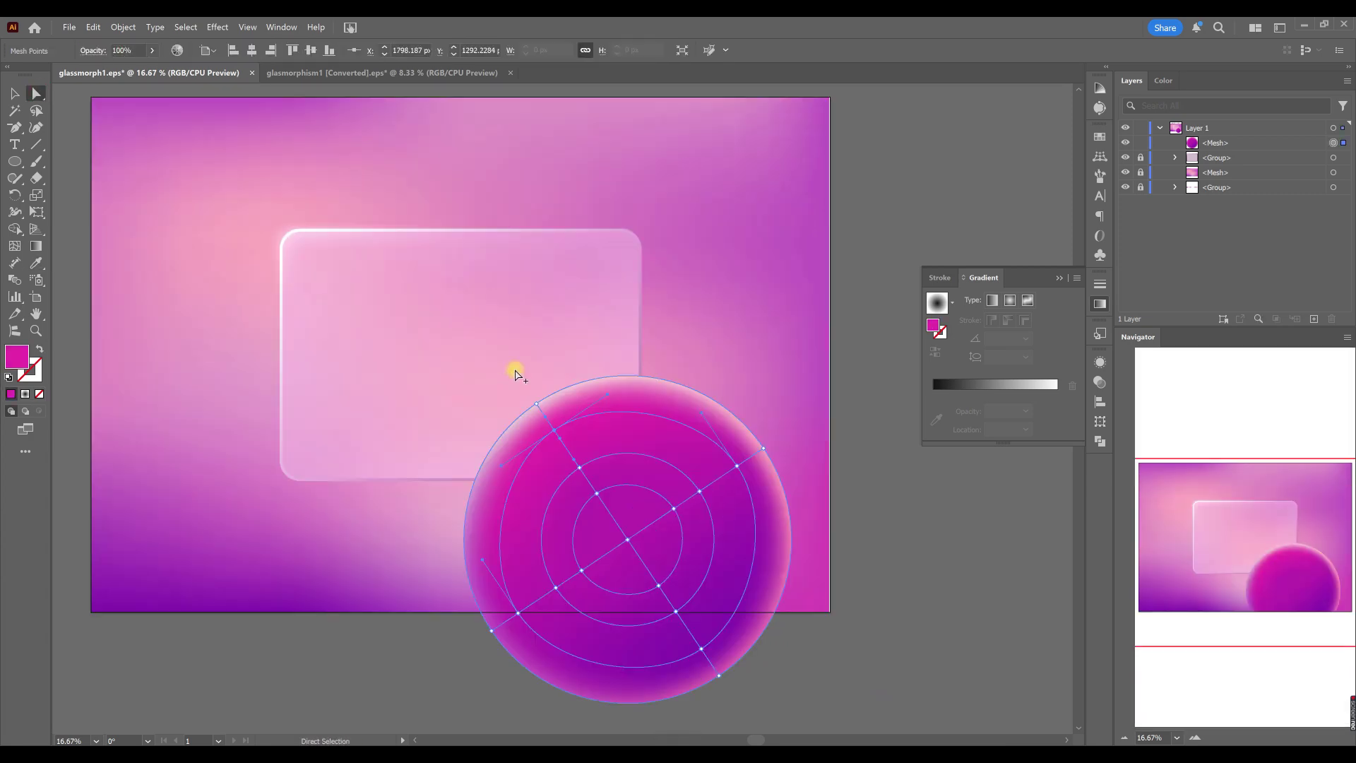
{"action": "scroll", "coordinate": [517, 367], "scroll_direction": "down", "scroll_amount": 1}
{"action": "key", "text": "i"}
{"action": "left_click", "coordinate": [347, 140]}
{"action": "scroll", "coordinate": [618, 530], "scroll_direction": "up", "scroll_amount": 2}
{"action": "left_click", "coordinate": [546, 507], "text": "ctrl"}
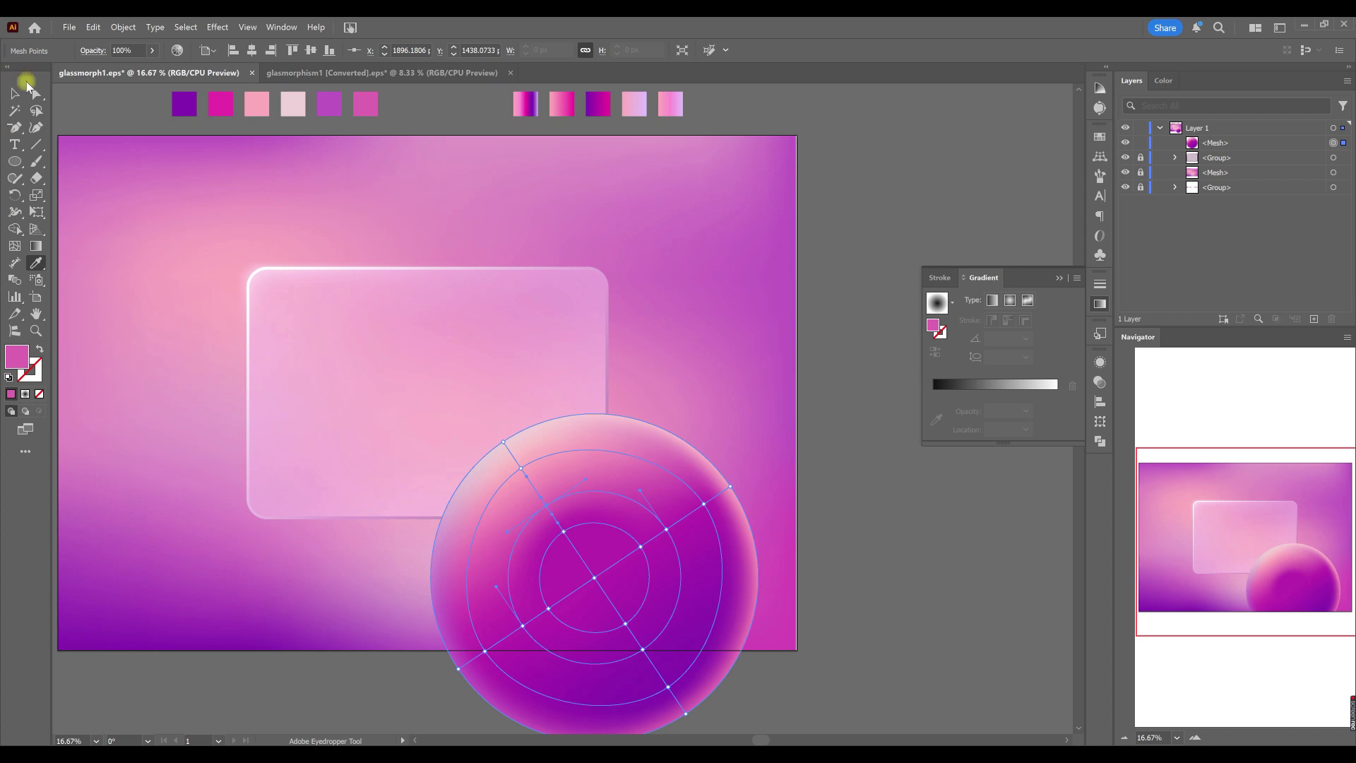
Step: Recolor the circle's right-edge mesh point with the medium pink swatch and deselect the circle
{"action": "left_click", "coordinate": [403, 678]}
{"action": "left_click", "coordinate": [447, 652]}
{"action": "left_click", "coordinate": [732, 486], "text": "shift"}
{"action": "key", "text": "i"}
{"action": "left_click", "coordinate": [367, 103]}
{"action": "key", "text": "a"}
{"action": "left_click", "coordinate": [162, 505]}
{"action": "key", "text": "v"}
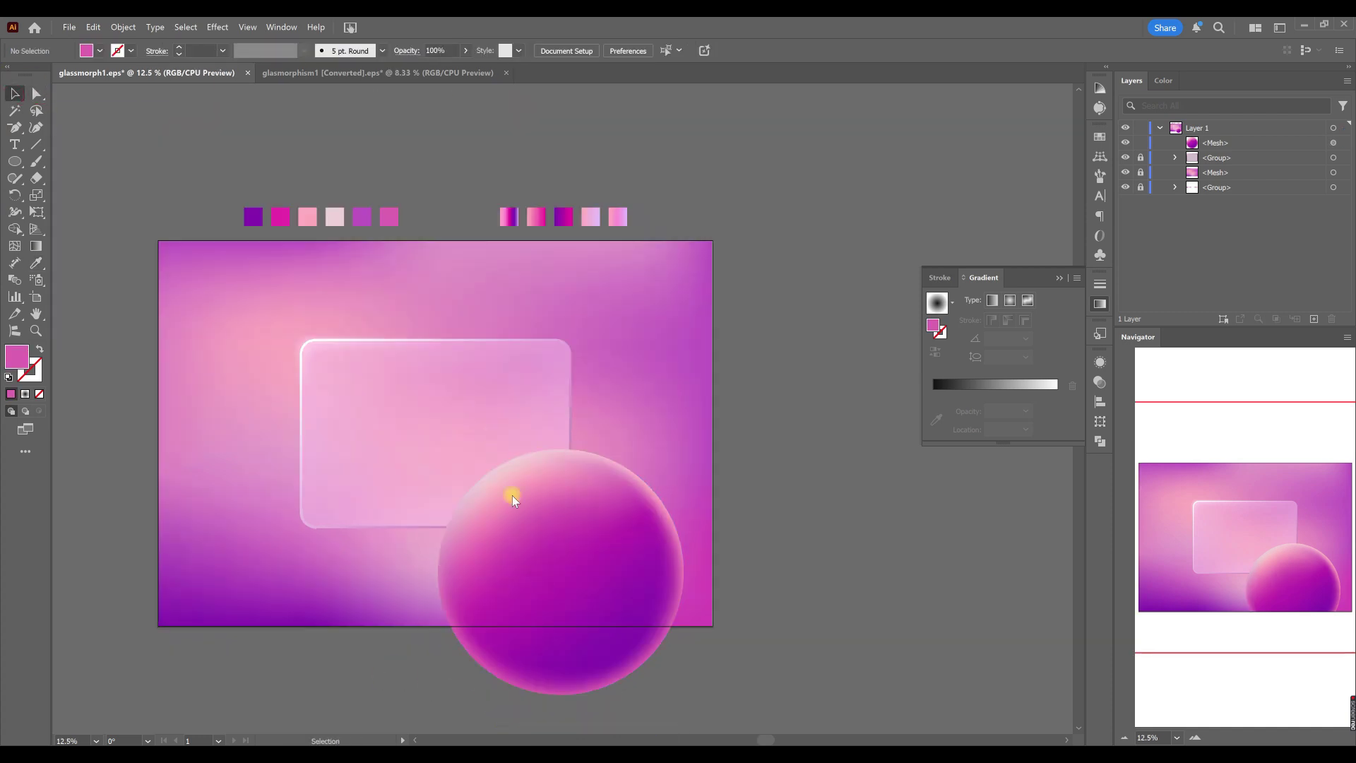
Step: Shift the mesh circle slightly to the right and stack it directly beneath the glass card group
{"action": "left_click_drag", "start_coordinate": [519, 587], "coordinate": [1216, 161]}
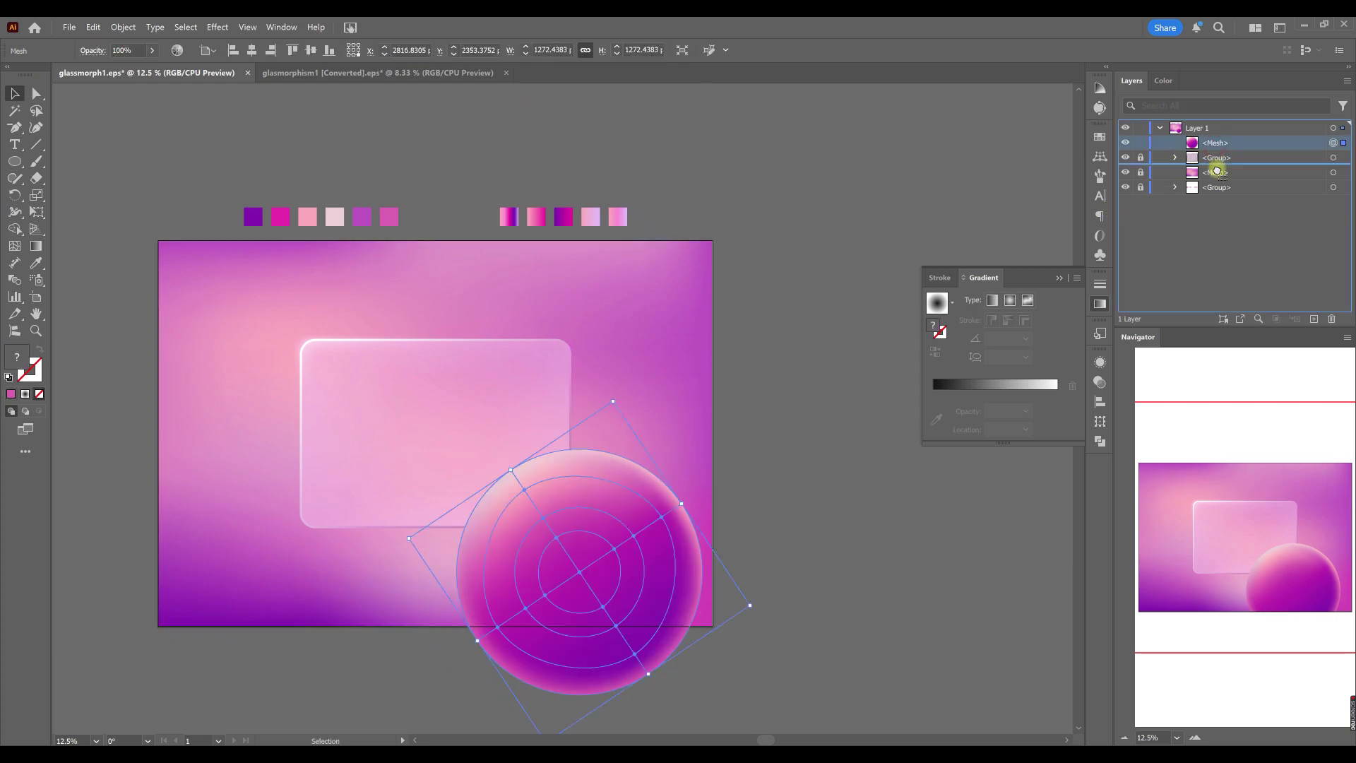
{"action": "left_click", "coordinate": [841, 472]}
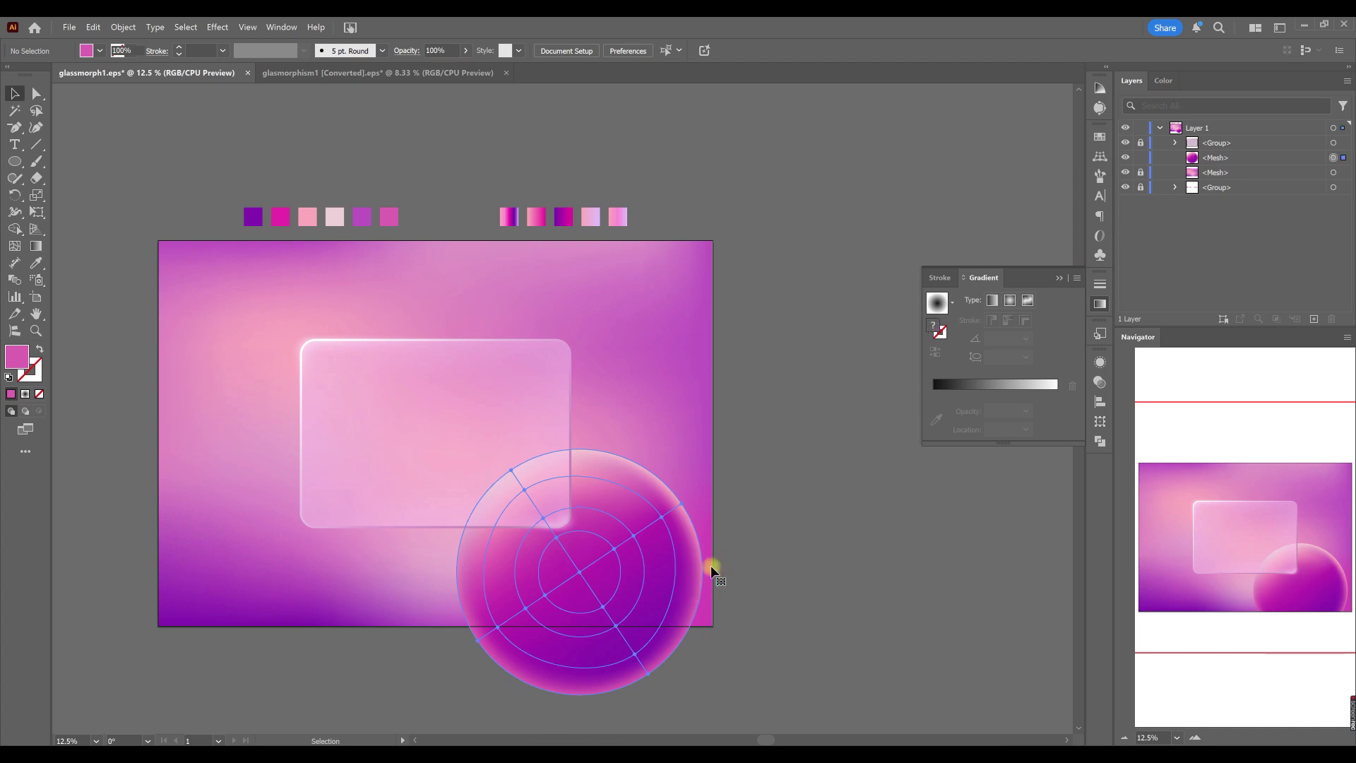
Step: Copy the mesh circle to the card's left side, scale it to about 1071 px, and rotate its highlight toward the upper right
{"action": "left_click_drag", "start_coordinate": [679, 582], "coordinate": [349, 495]}
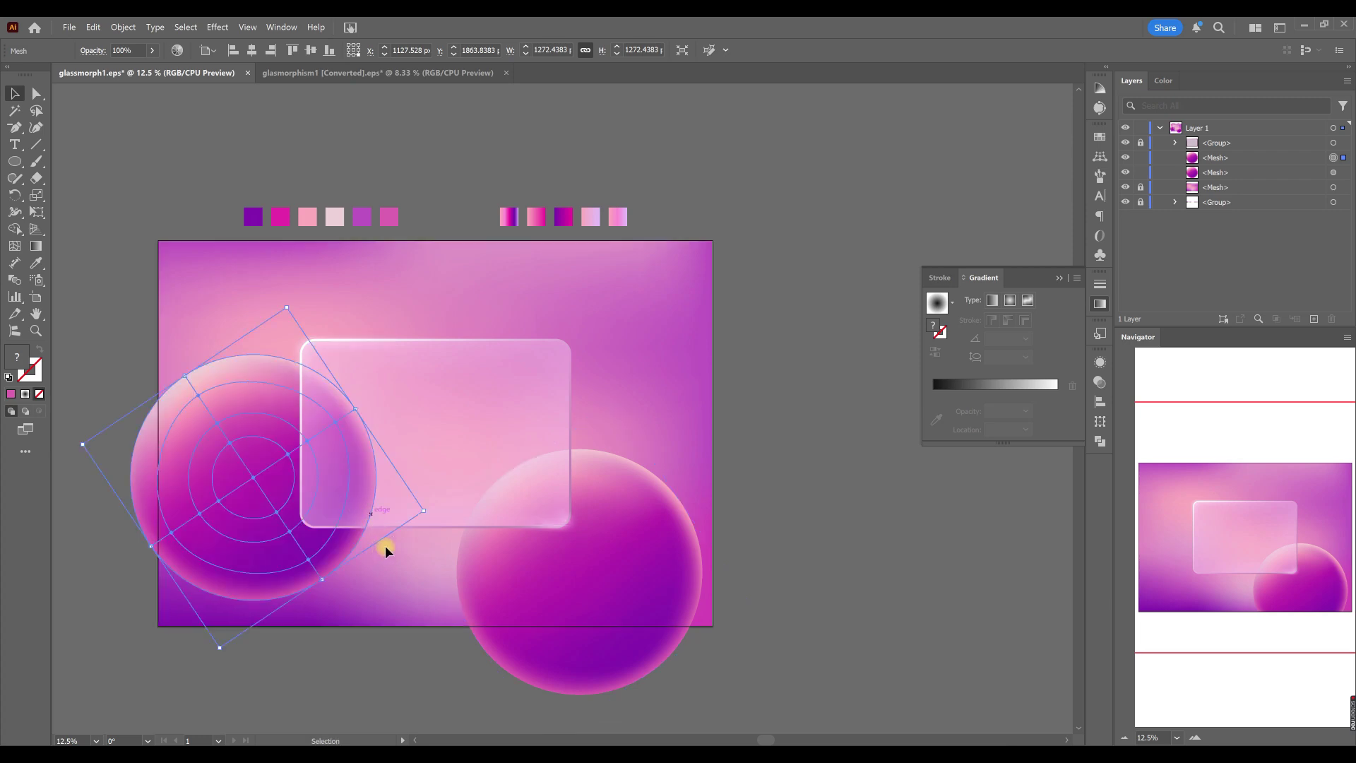
{"action": "left_click_drag", "start_coordinate": [430, 512], "coordinate": [245, 588]}
{"action": "left_click_drag", "start_coordinate": [260, 526], "coordinate": [260, 484]}
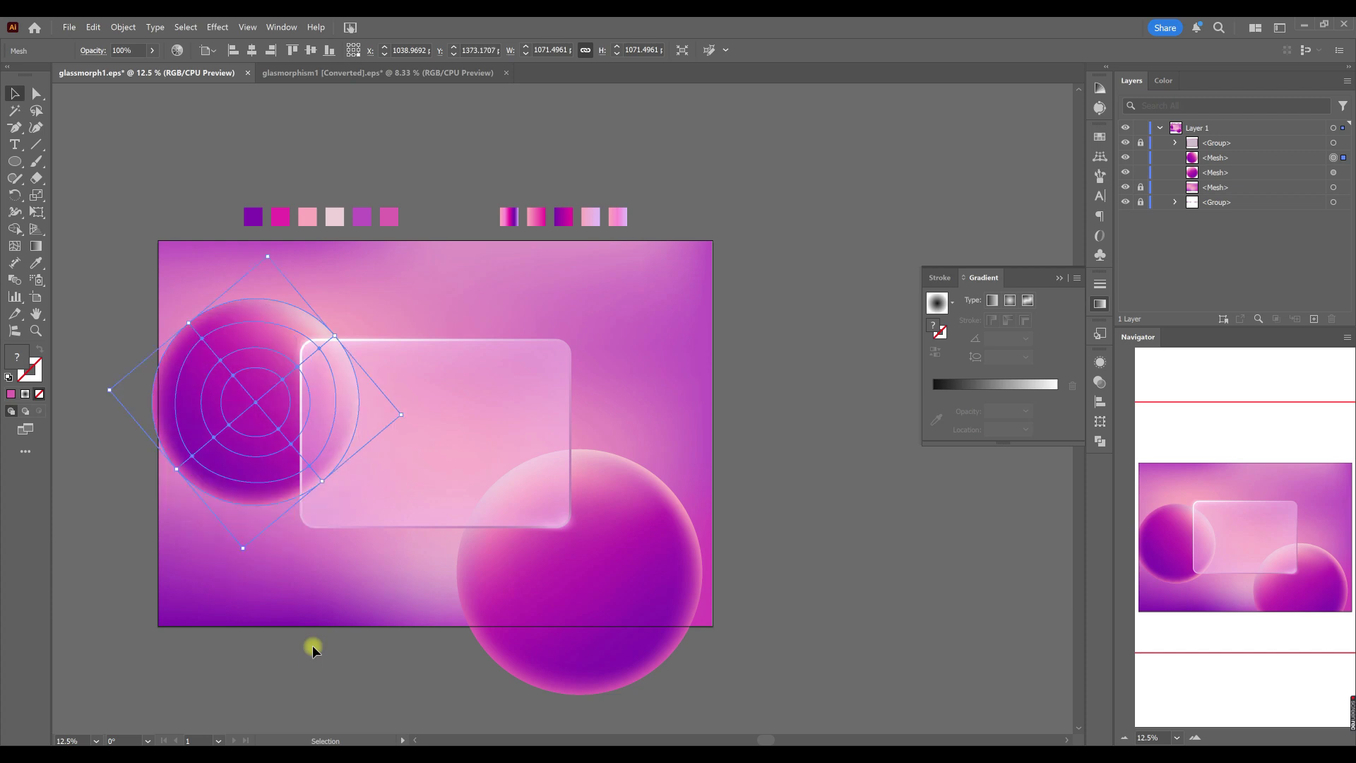
Step: Copy the left circle to the card's upper-right corner, turn its highlight toward the card, and scale it to about 904 px
{"action": "left_click_drag", "start_coordinate": [260, 458], "coordinate": [503, 235]}
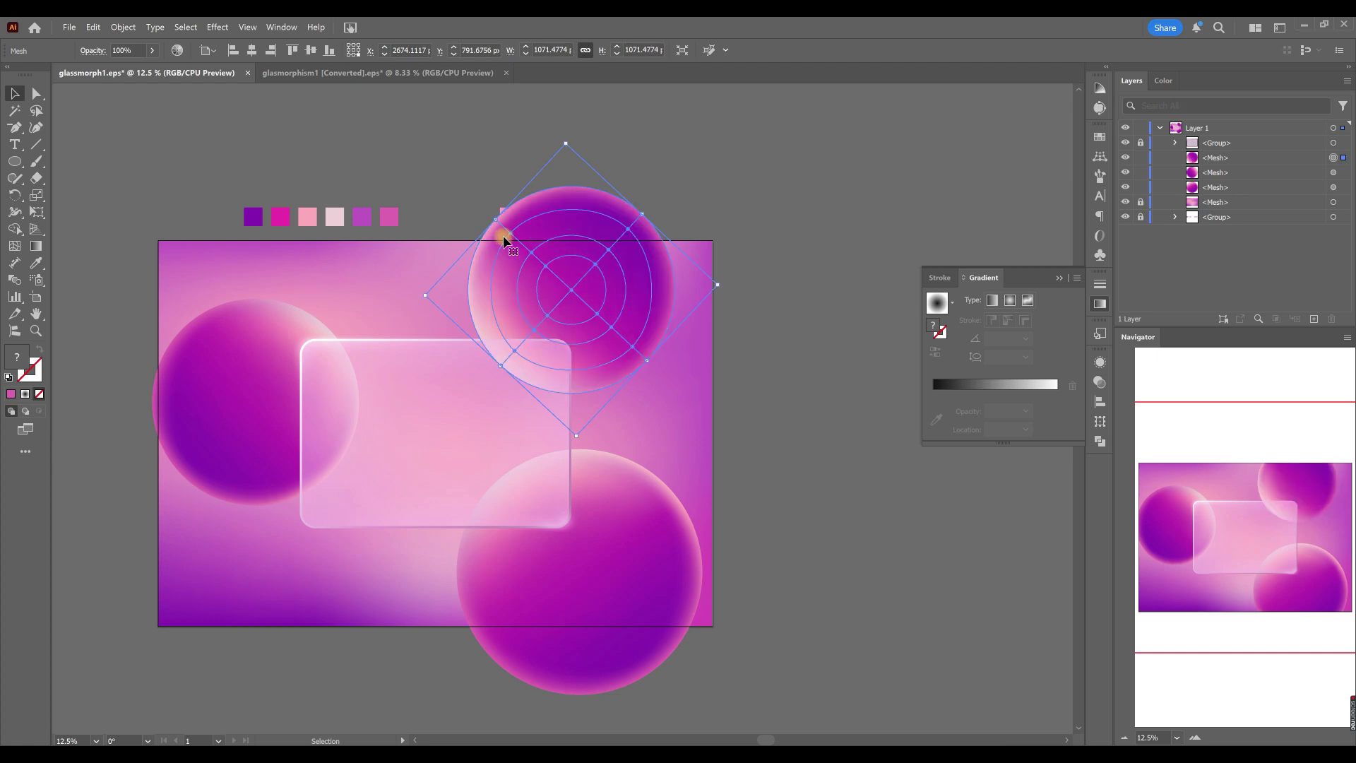
{"action": "left_click_drag", "start_coordinate": [567, 141], "coordinate": [587, 311]}
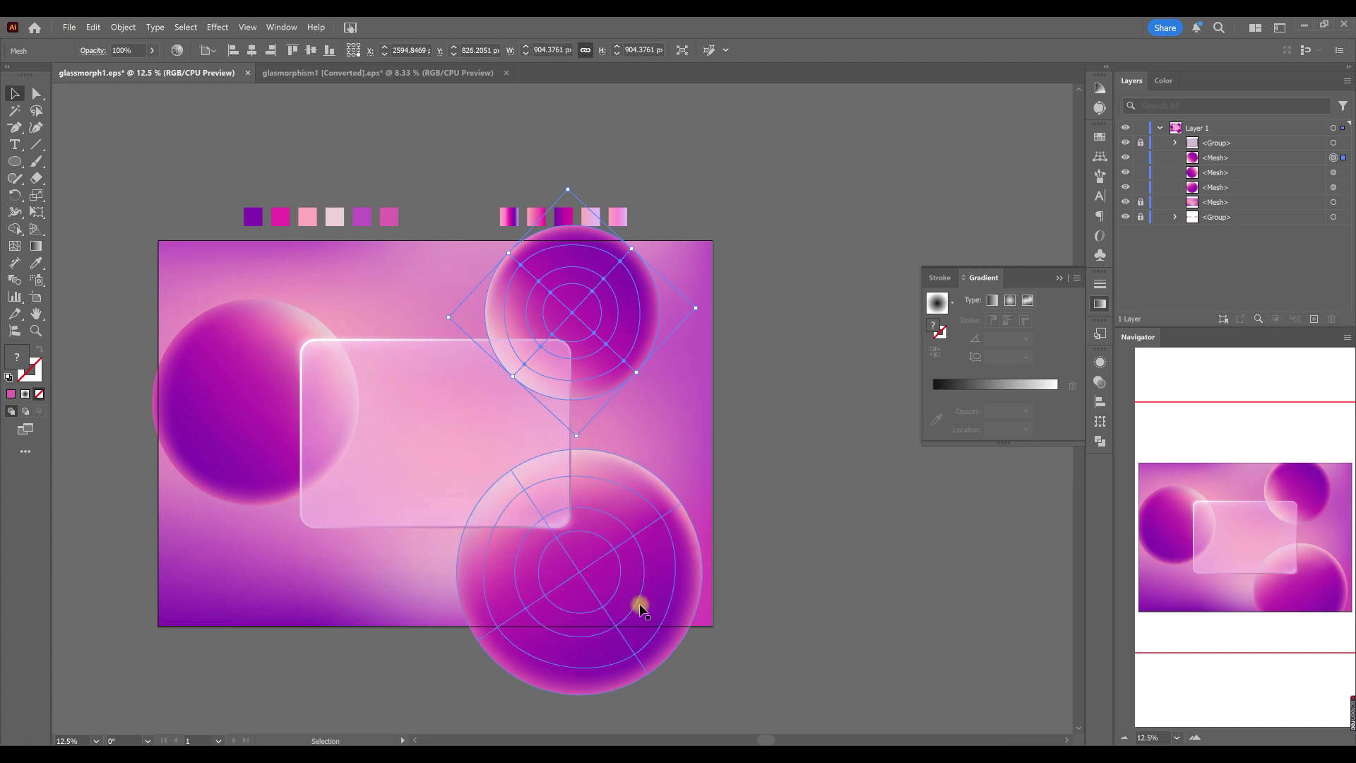
Step: Enlarge the lower-right circle to about 1447 px and reposition it over the artboard's lower-right corner
{"action": "left_click", "coordinate": [639, 603]}
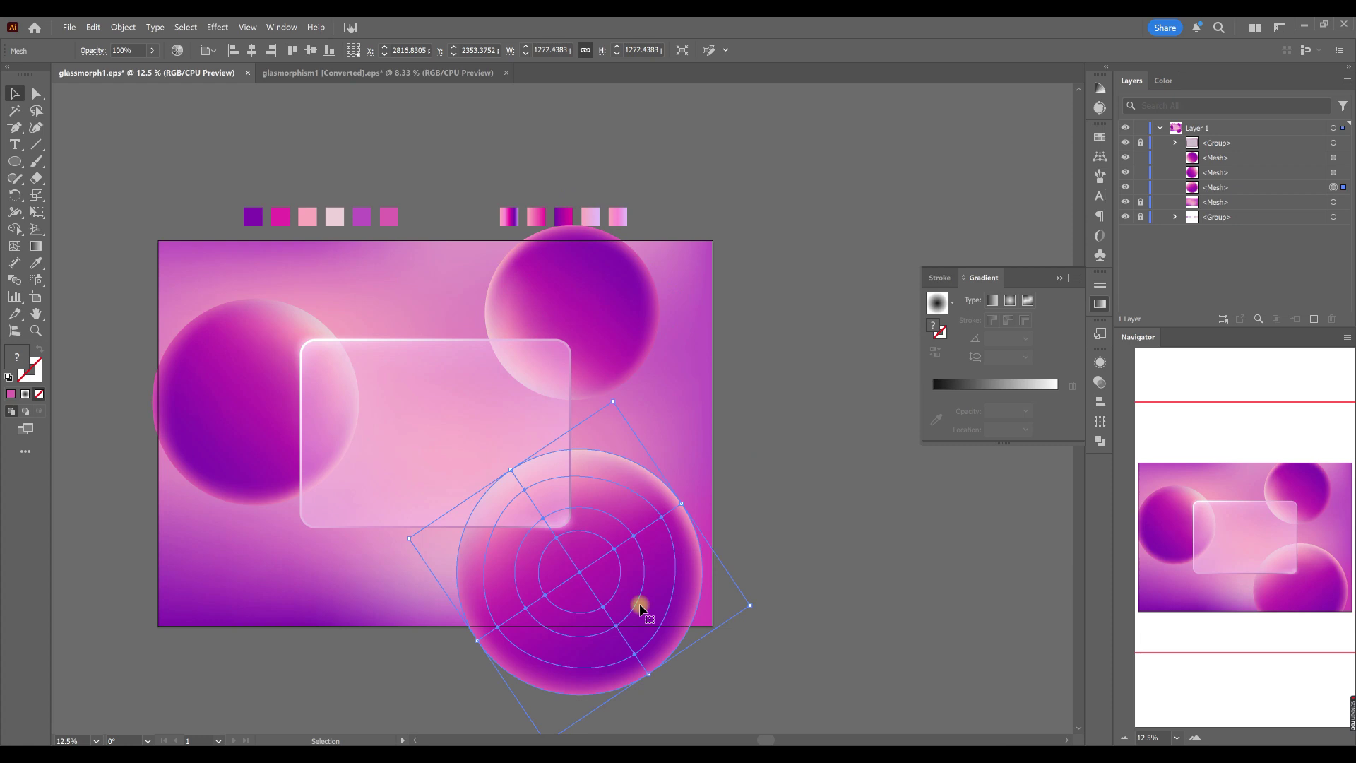
{"action": "left_click_drag", "start_coordinate": [654, 600], "coordinate": [808, 614]}
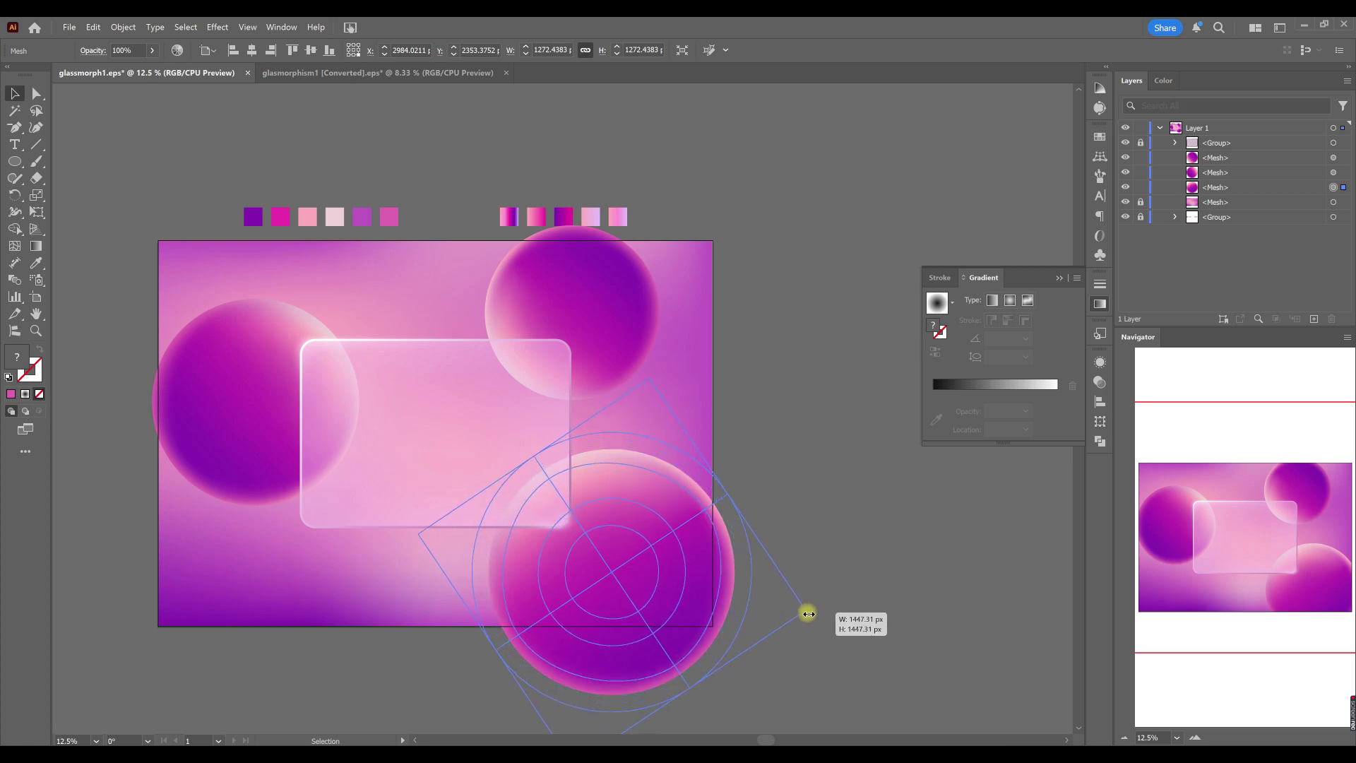
{"action": "mouse_move", "coordinate": [715, 552]}
{"action": "left_mouse_down"}
{"action": "mouse_move", "coordinate": [705, 543]}
{"action": "mouse_move", "coordinate": [698, 570]}
{"action": "left_mouse_up"}
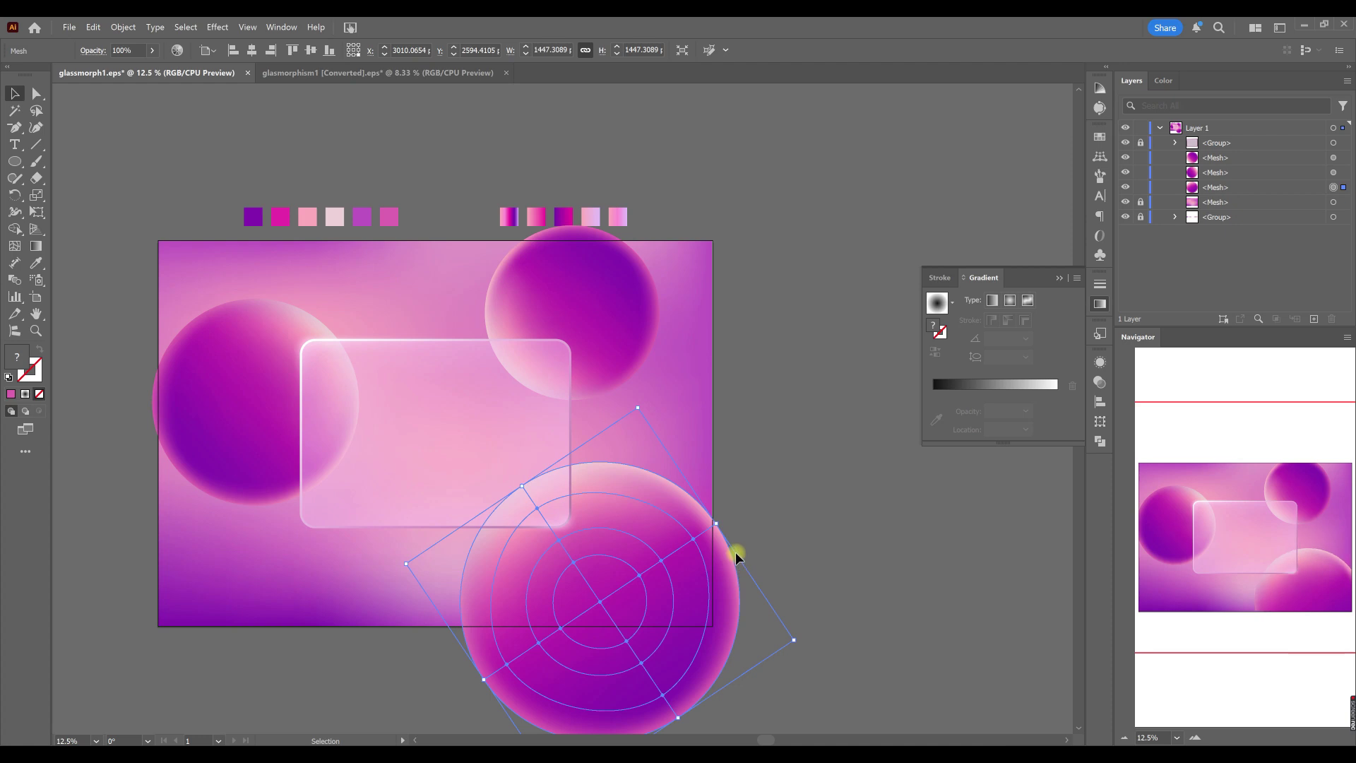
{"action": "left_click", "coordinate": [795, 474]}
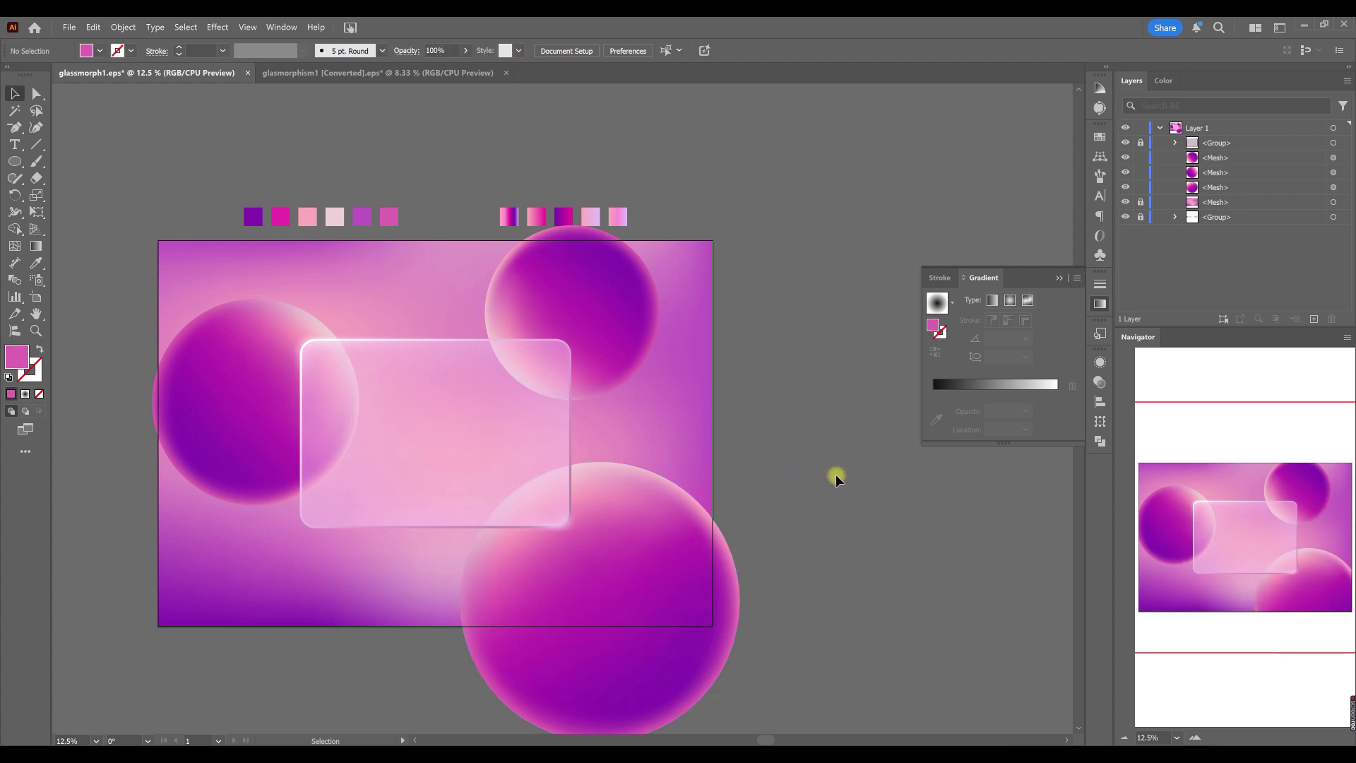
Step: Recolor the upper-right circle by shifting its linked hues on the color wheel toward deeper blue-violet
{"action": "left_click", "coordinate": [633, 304]}
{"action": "left_click", "coordinate": [175, 50]}
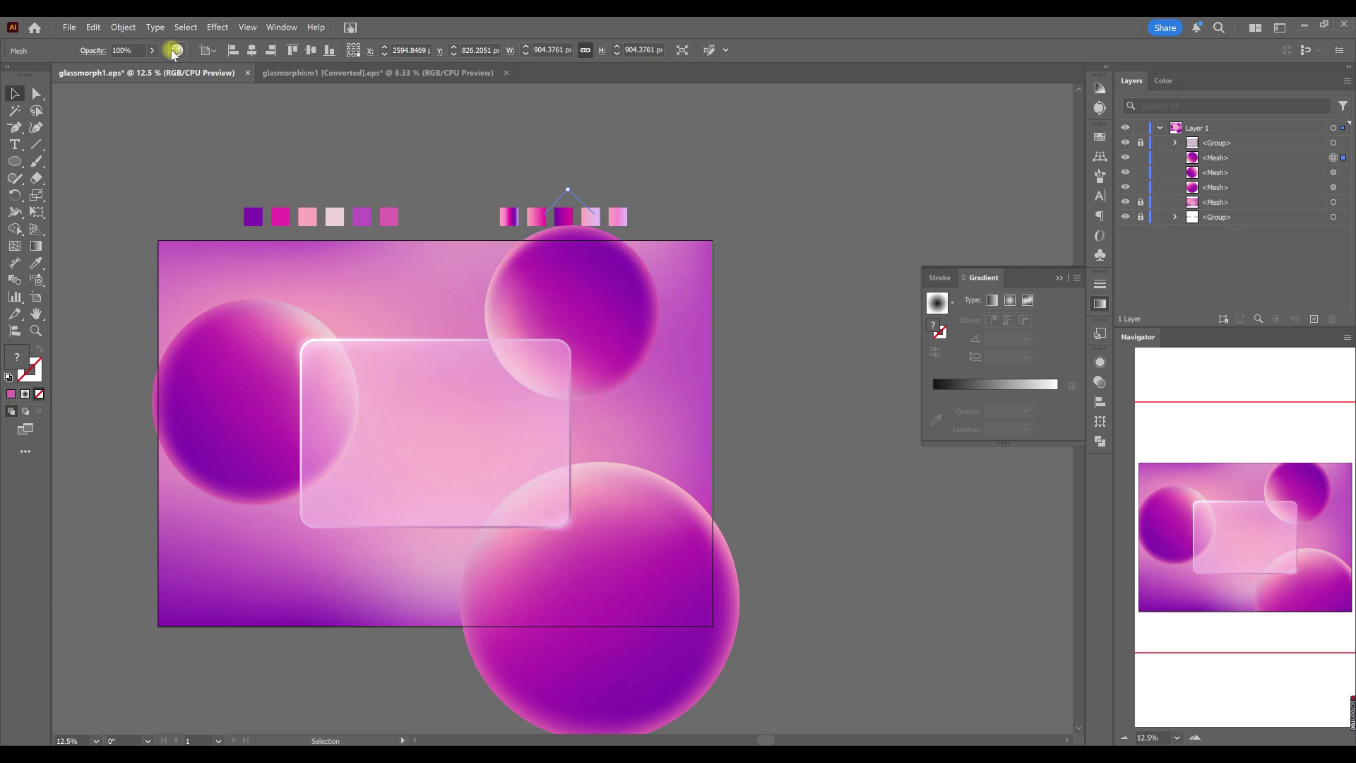
{"action": "left_click_drag", "start_coordinate": [523, 376], "coordinate": [511, 389]}
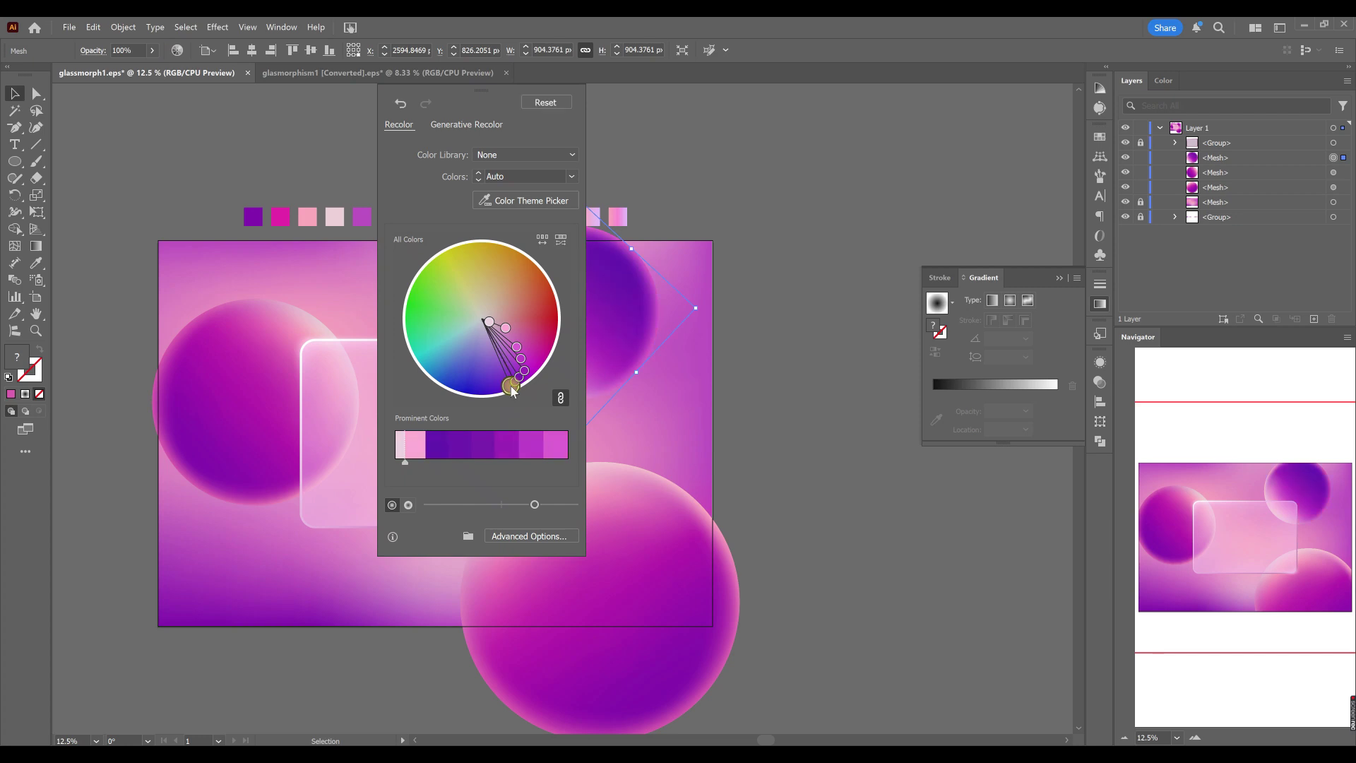
{"action": "left_click", "coordinate": [798, 393]}
{"action": "key", "text": "ctrl+z"}
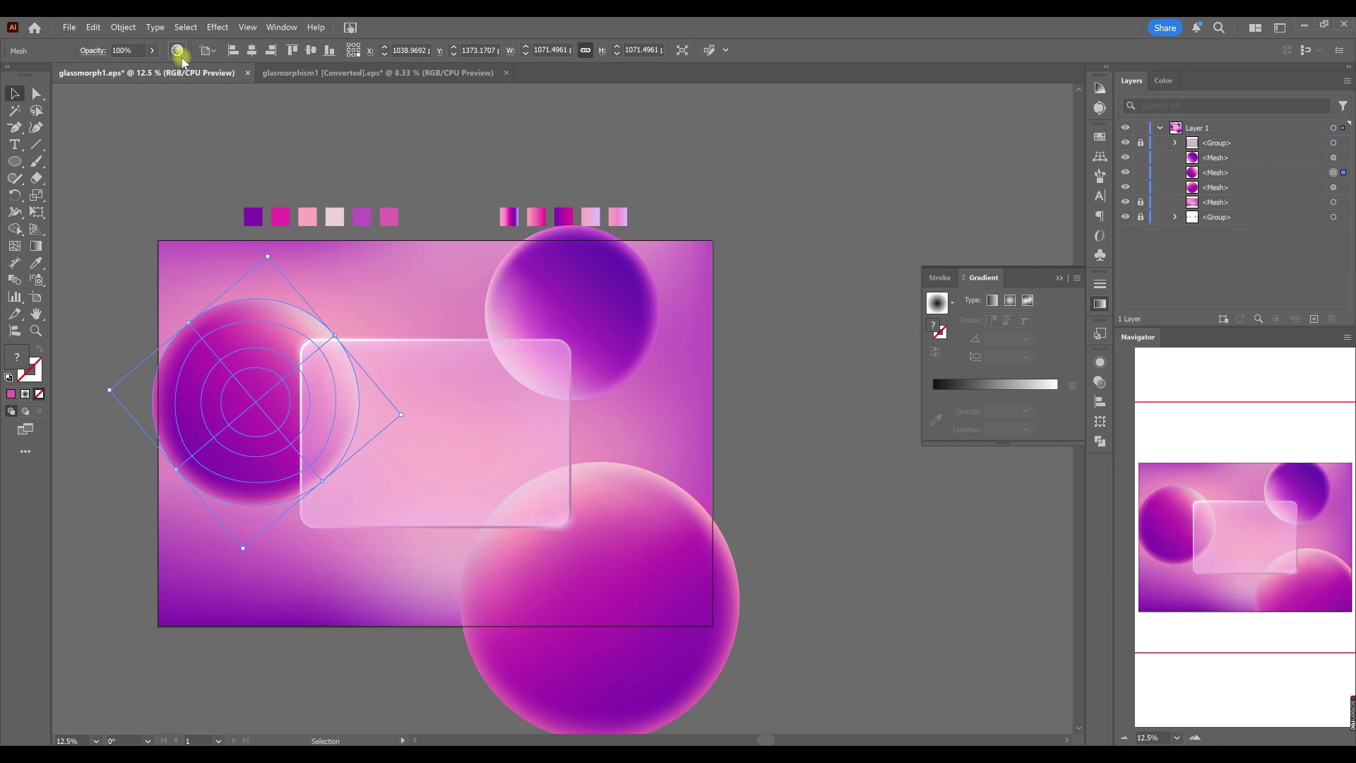
Step: Recolor the left mesh circle by shifting its linked hues on the color wheel toward a softer, less saturated magenta
{"action": "left_click", "coordinate": [177, 50]}
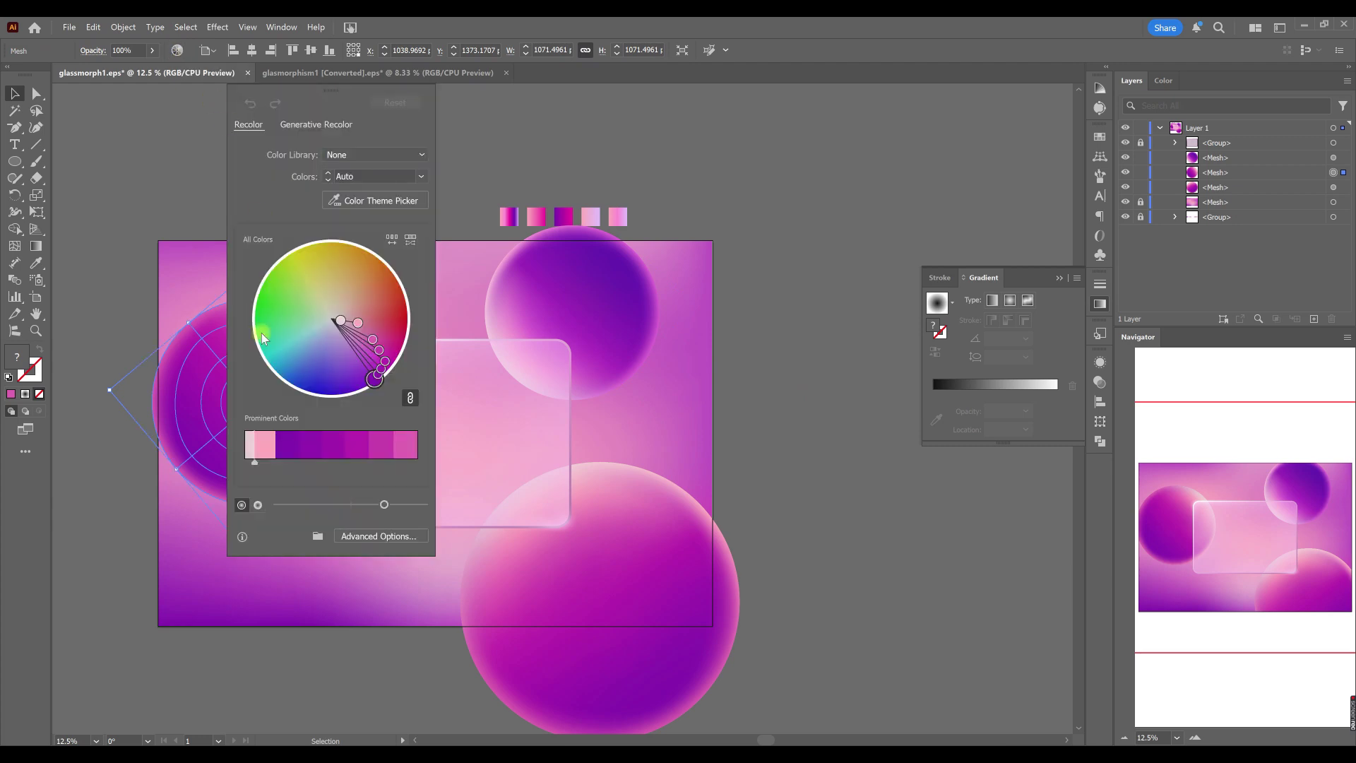
{"action": "mouse_move", "coordinate": [371, 384]}
{"action": "left_mouse_down"}
{"action": "mouse_move", "coordinate": [378, 356]}
{"action": "mouse_move", "coordinate": [384, 372]}
{"action": "left_mouse_up"}
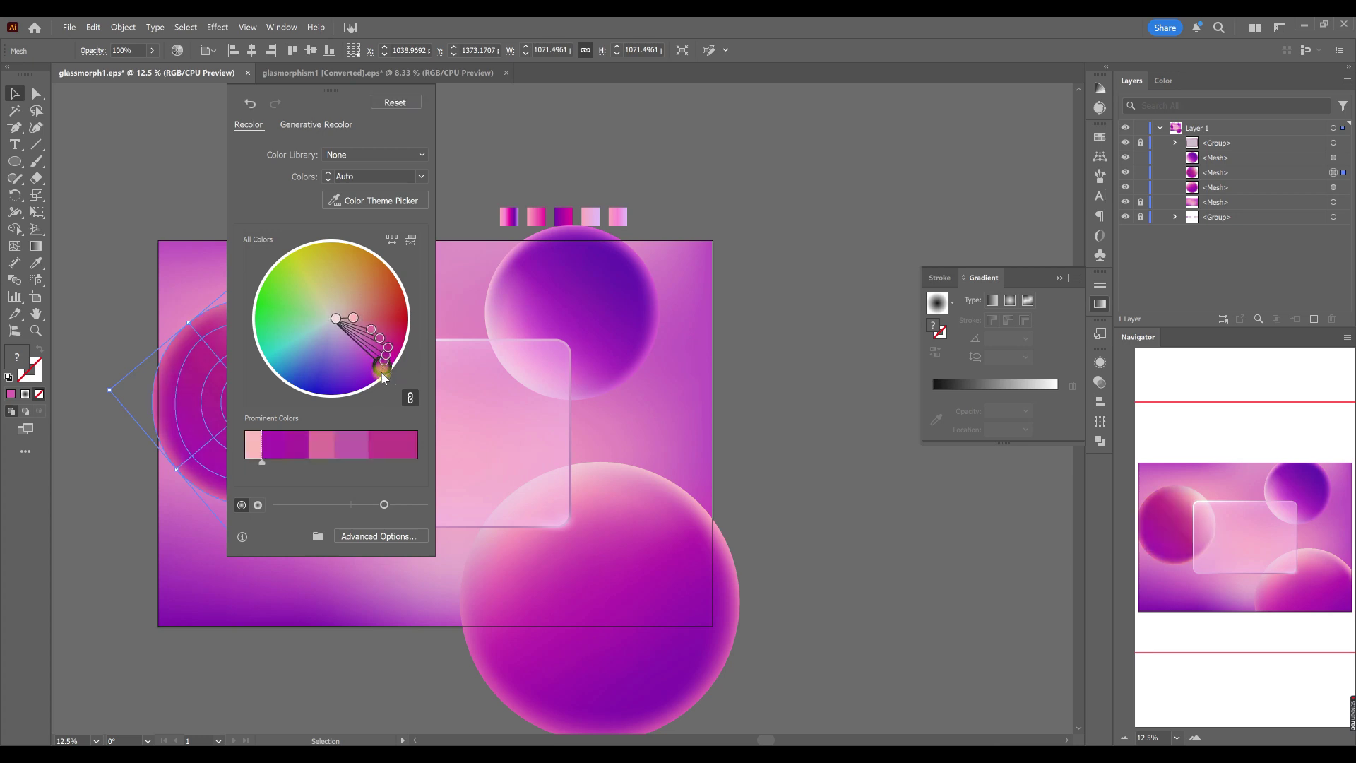
{"action": "left_click_drag", "start_coordinate": [381, 375], "coordinate": [370, 368]}
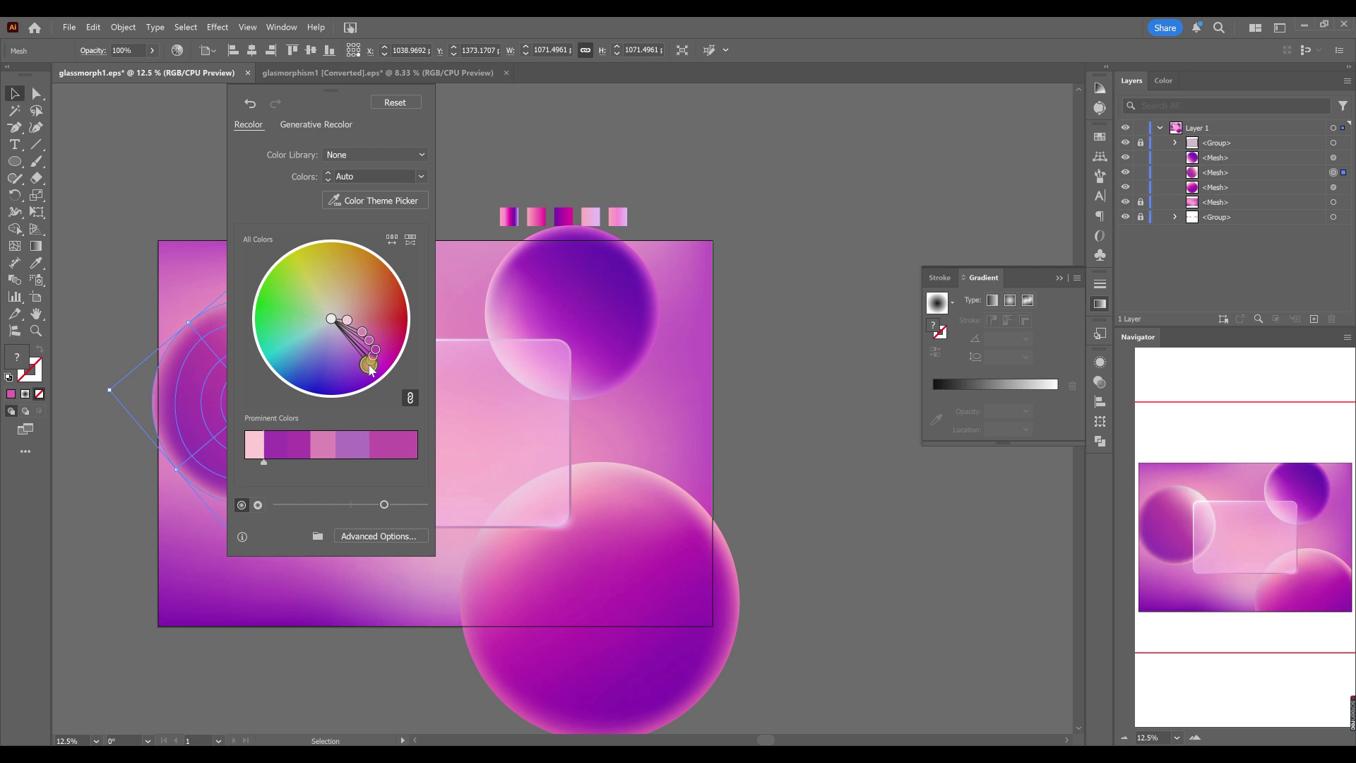
{"action": "left_click", "coordinate": [773, 249]}
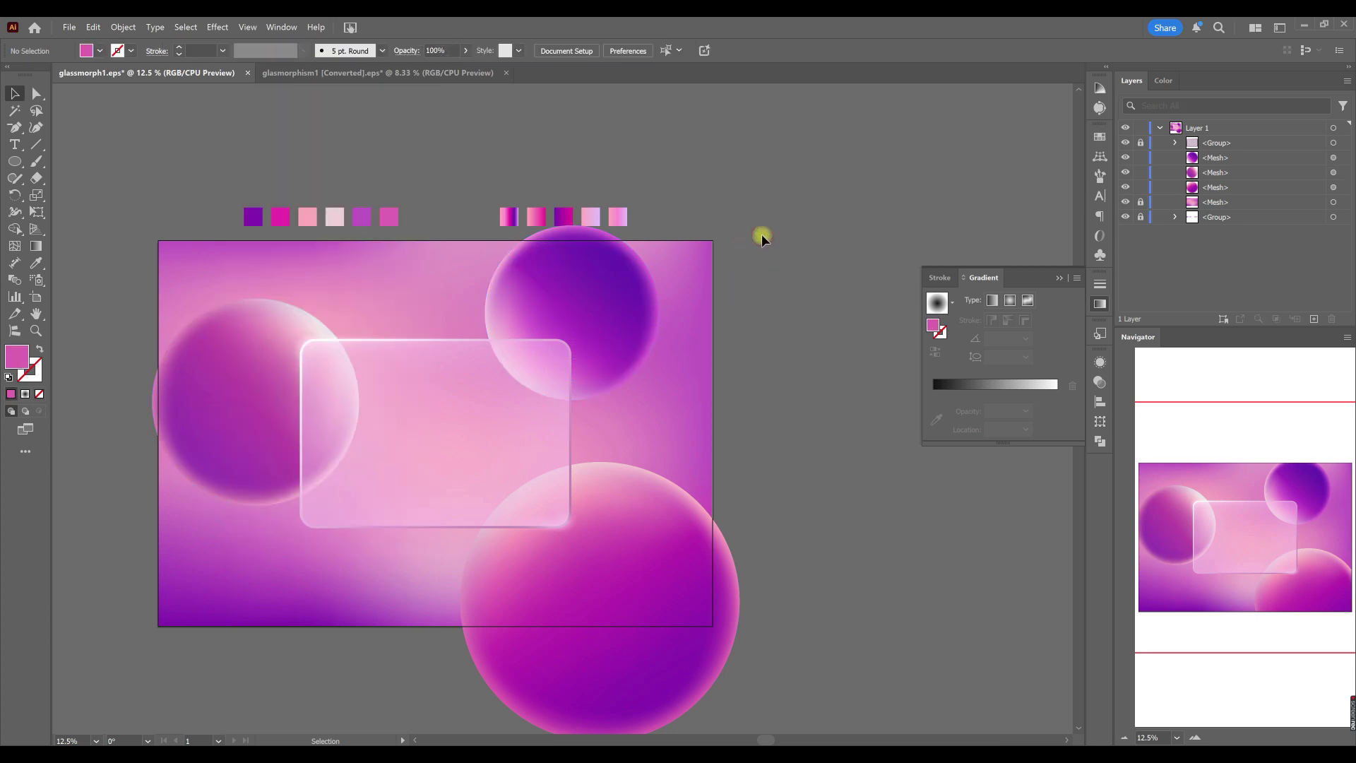
{"action": "scroll", "coordinate": [759, 236], "scroll_direction": "down", "scroll_amount": 1}
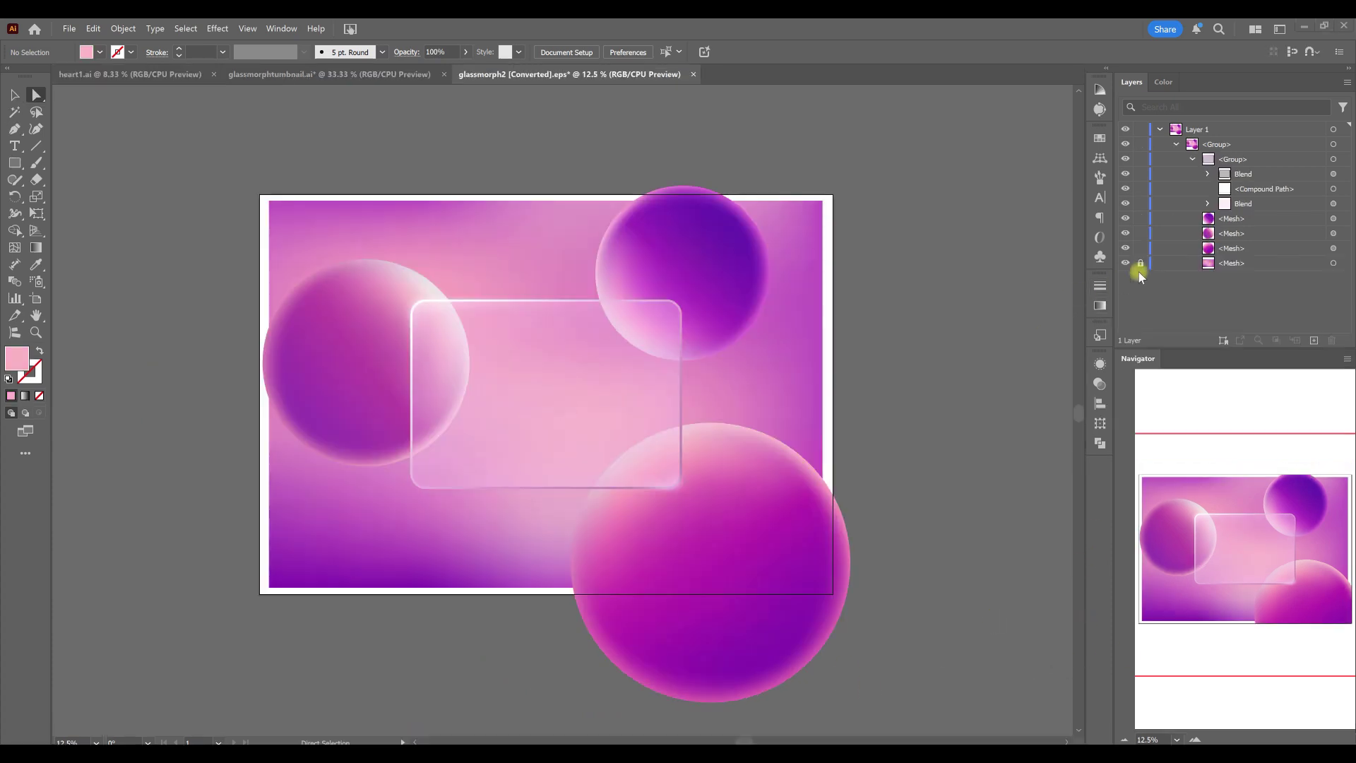
Step: Draw a rectangle of about 2867 × 2000 px that exactly covers the gradient mesh background
{"action": "left_click", "coordinate": [1192, 159]}
{"action": "left_click", "coordinate": [14, 162]}
{"action": "left_click_drag", "start_coordinate": [269, 201], "coordinate": [822, 586]}
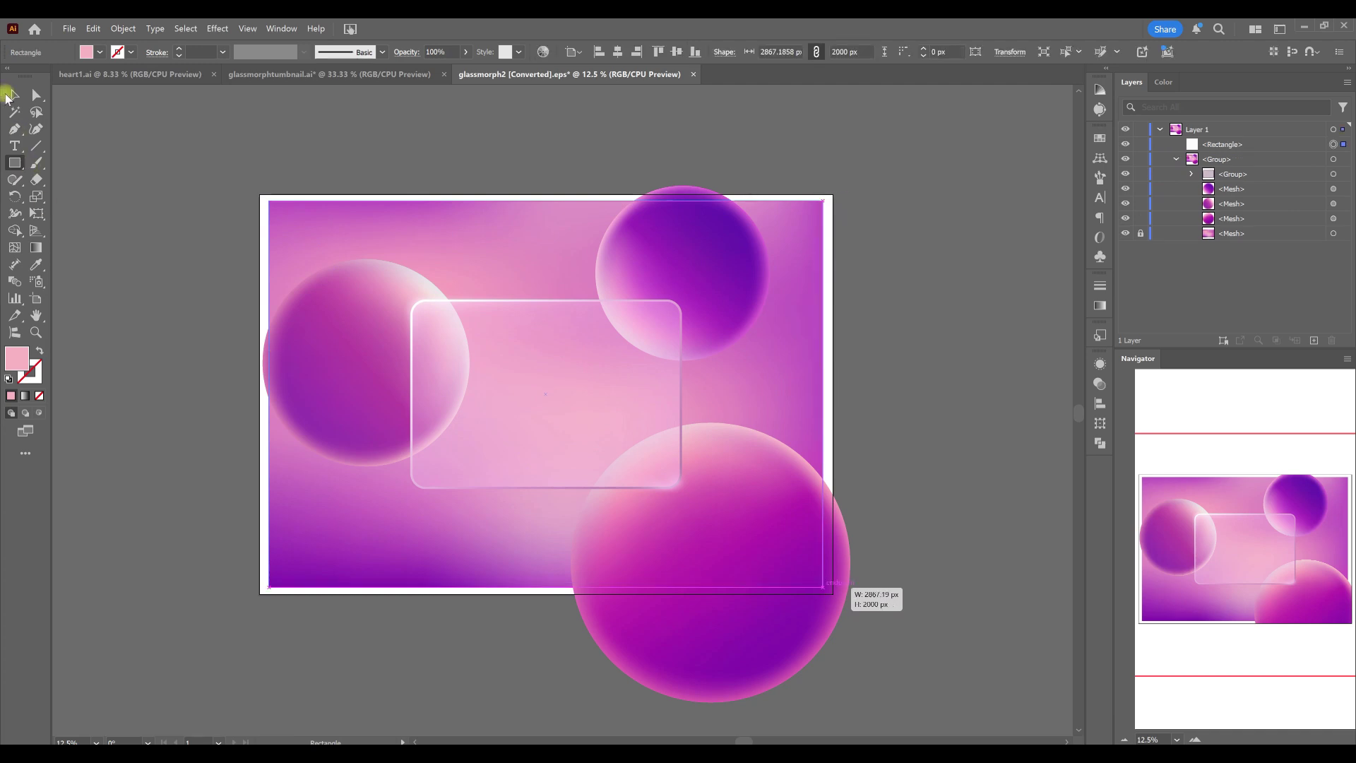
Step: Move the glass card group out of the artwork group, unlock the background mesh, and clip the background and circles to the rectangle
{"action": "key", "text": "v"}
{"action": "mouse_move", "coordinate": [1229, 175]}
{"action": "left_mouse_down"}
{"action": "mouse_move", "coordinate": [1230, 149]}
{"action": "mouse_move", "coordinate": [1210, 166]}
{"action": "left_mouse_up"}
{"action": "left_click", "coordinate": [1139, 233]}
{"action": "left_click", "coordinate": [1174, 174]}
{"action": "left_click", "coordinate": [351, 627], "text": "shift"}
{"action": "right_click", "coordinate": [350, 627]}
{"action": "left_click", "coordinate": [416, 455]}
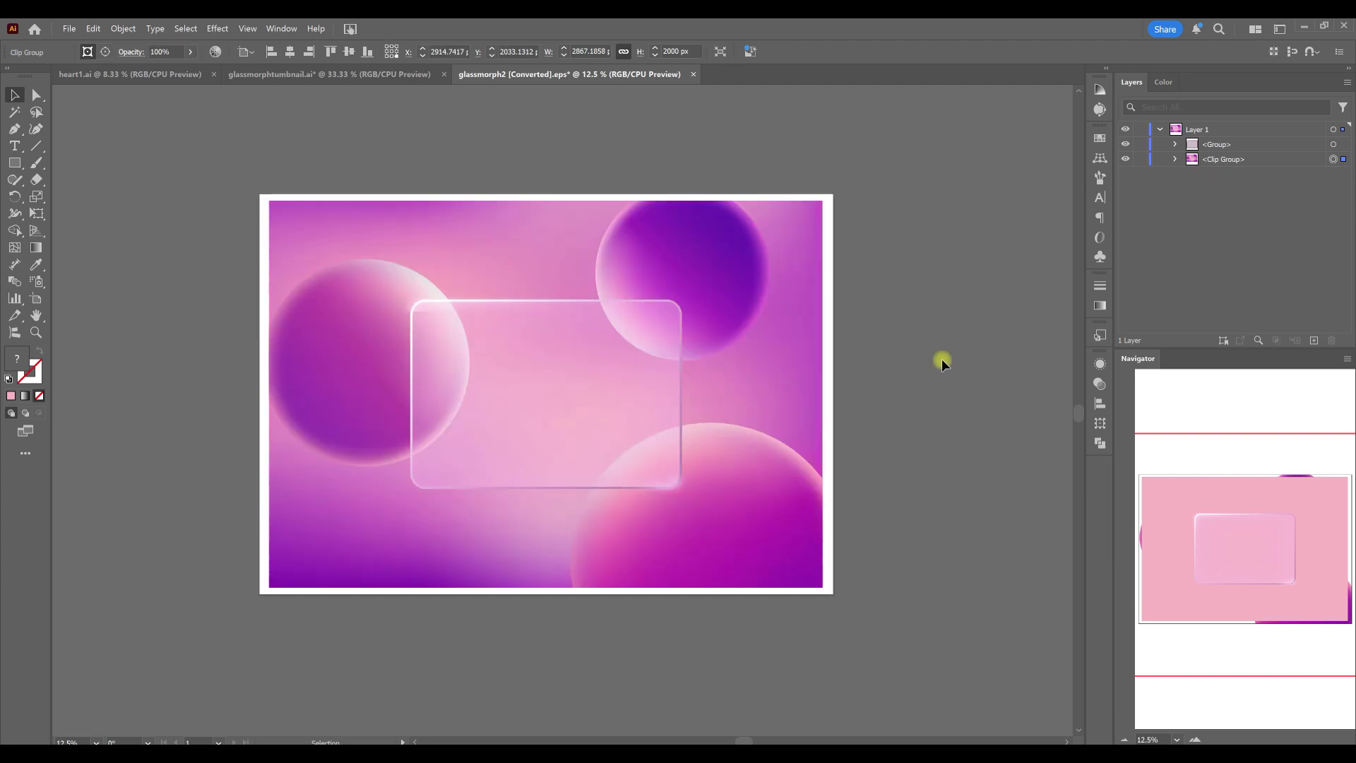
{"action": "left_click", "coordinate": [942, 359]}
Step: Copy the left mesh circle inside the clip group to the card's center and apply a Gaussian Blur with a radius of about 95 pixels
{"action": "left_click", "coordinate": [1175, 160]}
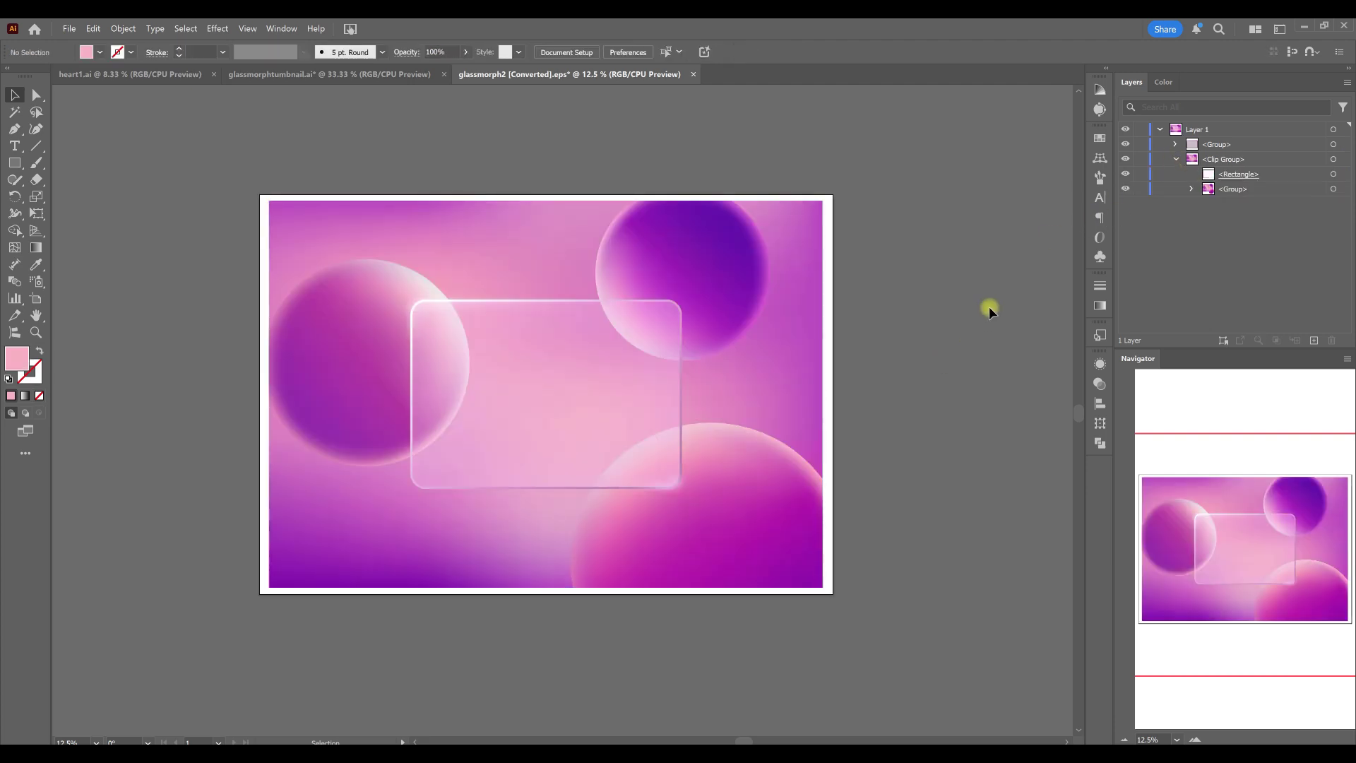
{"action": "left_click", "coordinate": [1192, 188]}
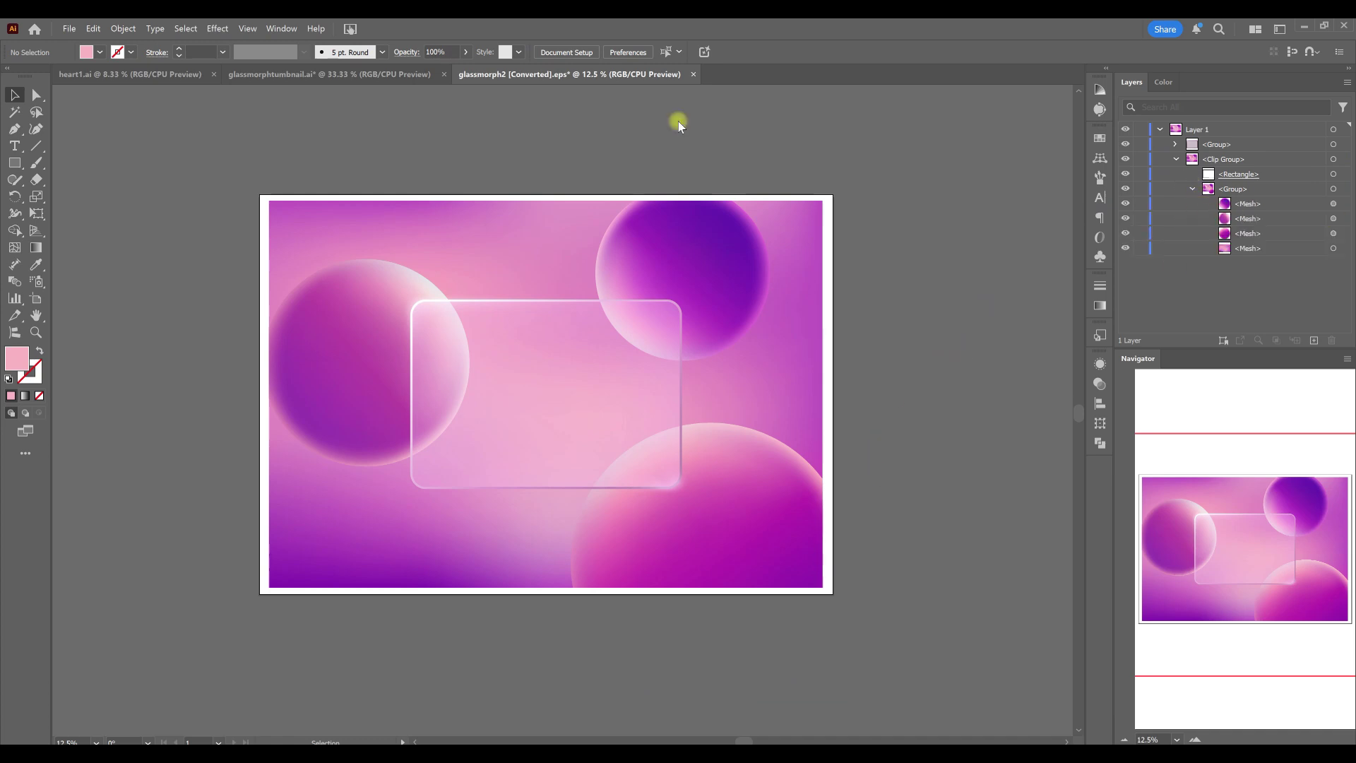
{"action": "left_click", "coordinate": [1334, 220]}
{"action": "left_click_drag", "start_coordinate": [360, 363], "coordinate": [565, 440]}
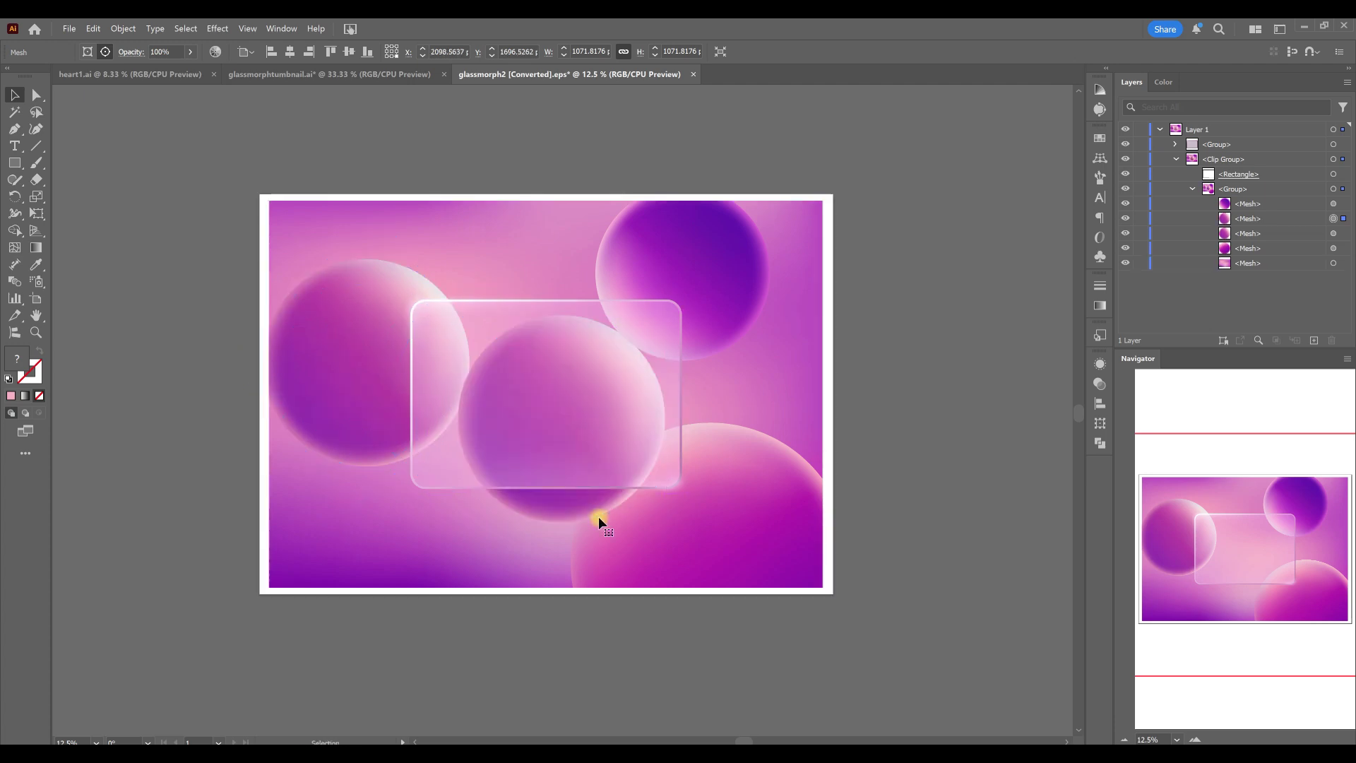
{"action": "left_click", "coordinate": [217, 29]}
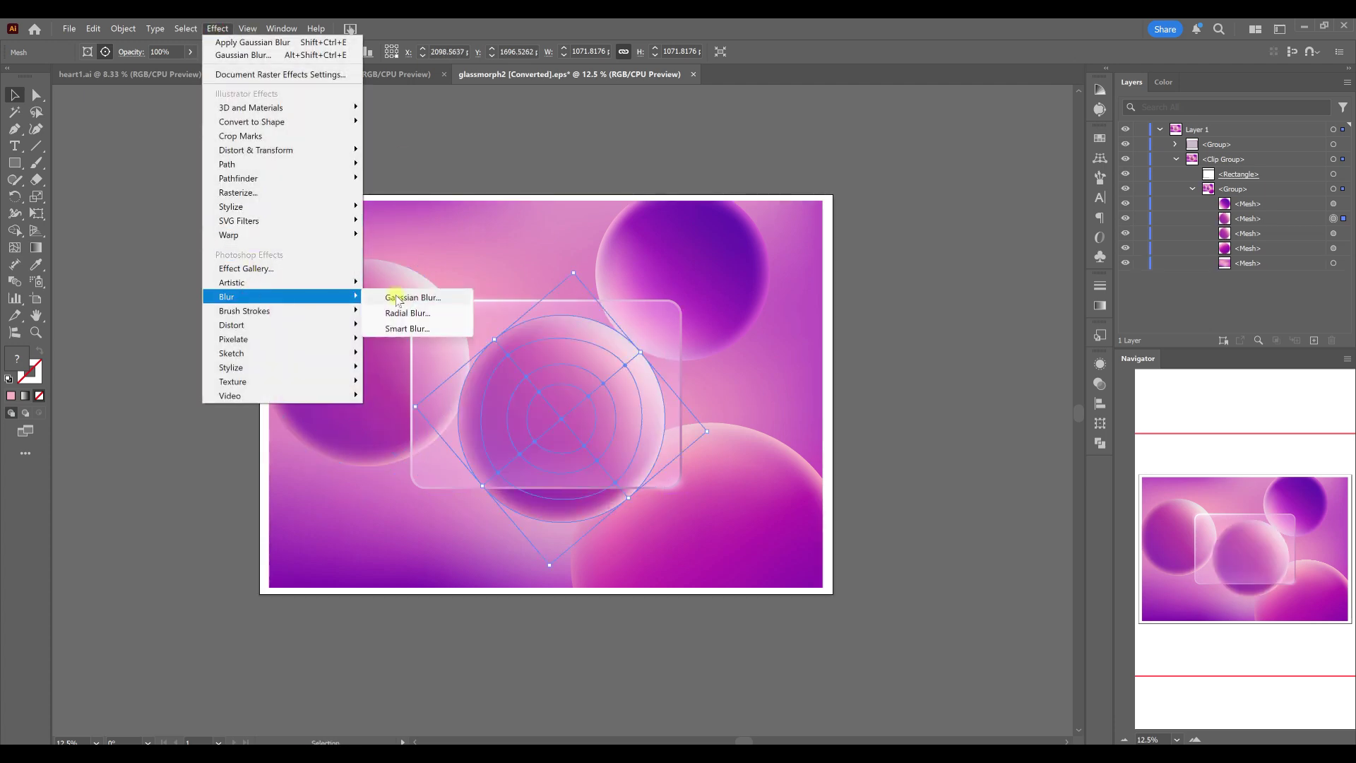
{"action": "left_click", "coordinate": [412, 296]}
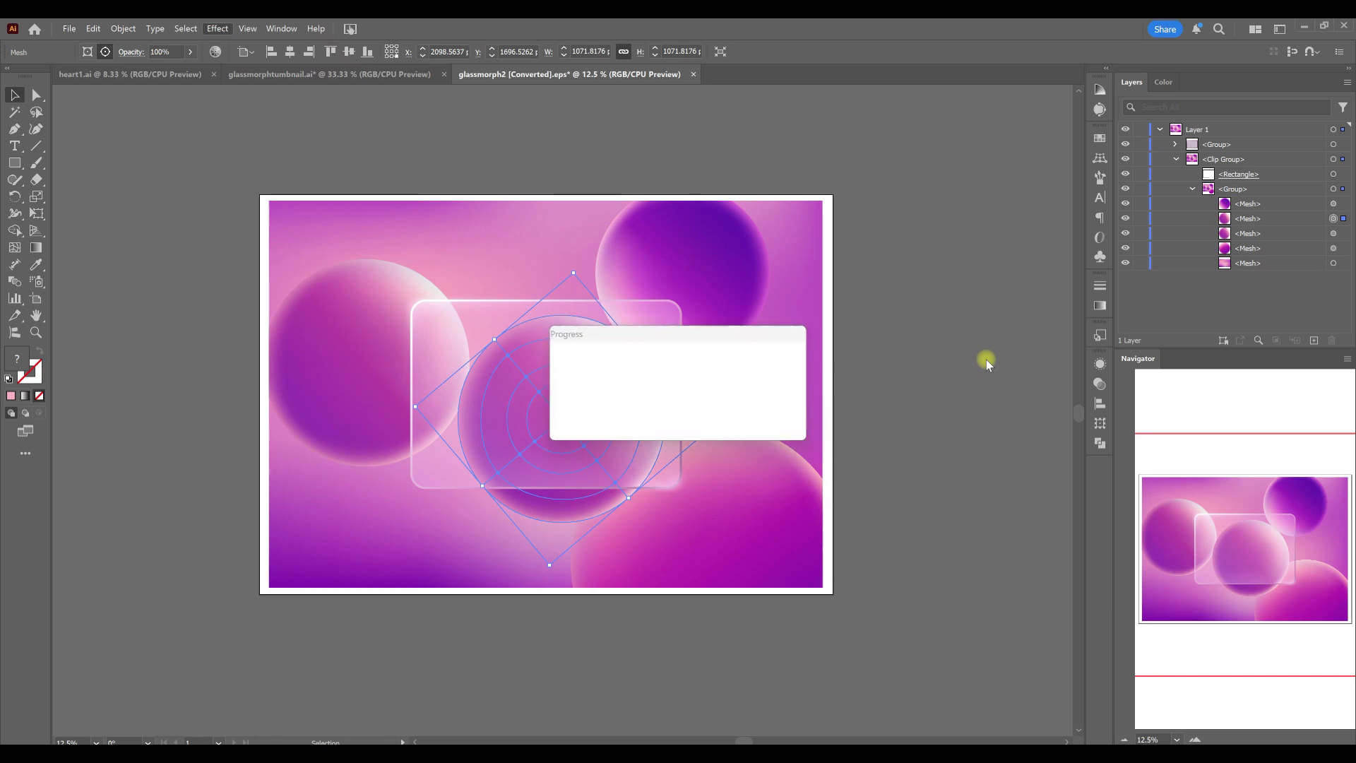
{"action": "left_click_drag", "start_coordinate": [893, 323], "coordinate": [910, 327]}
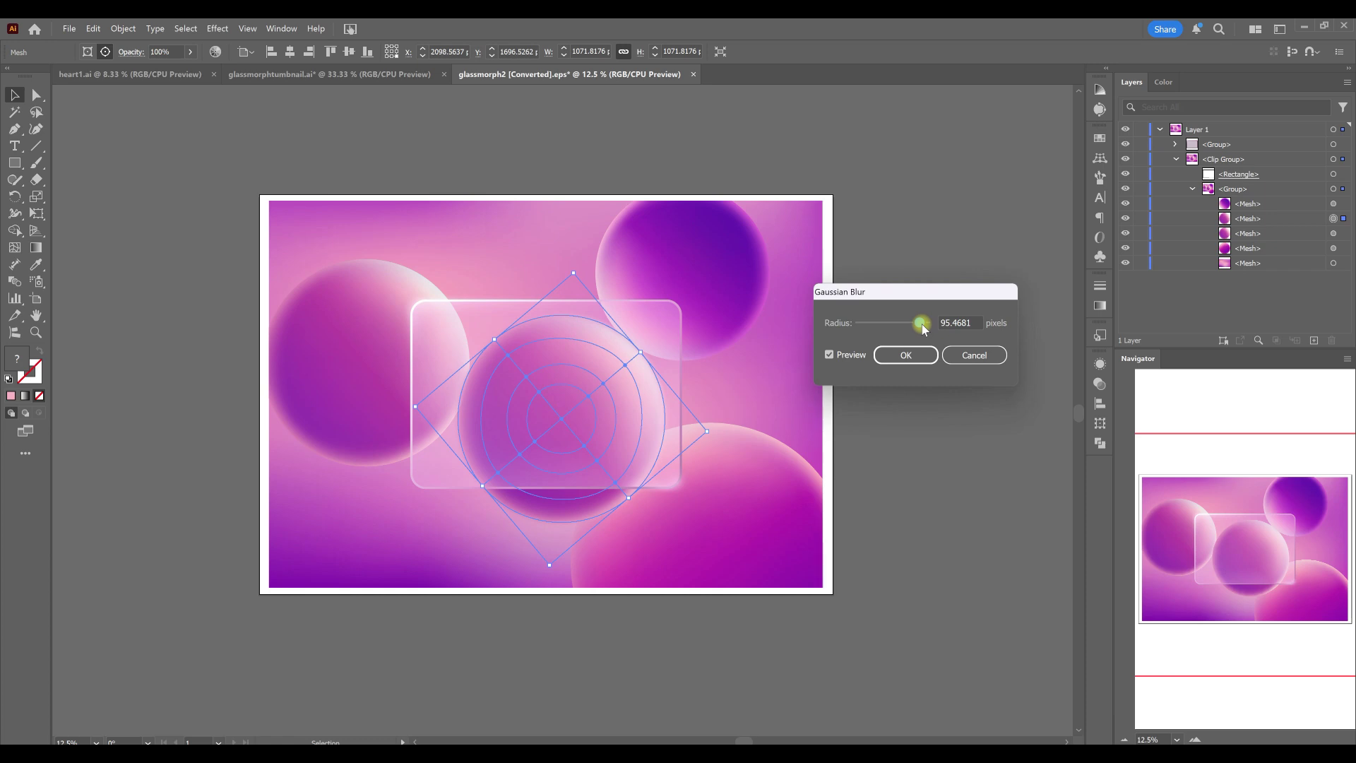
{"action": "left_click", "coordinate": [911, 359]}
{"action": "left_click", "coordinate": [912, 358]}
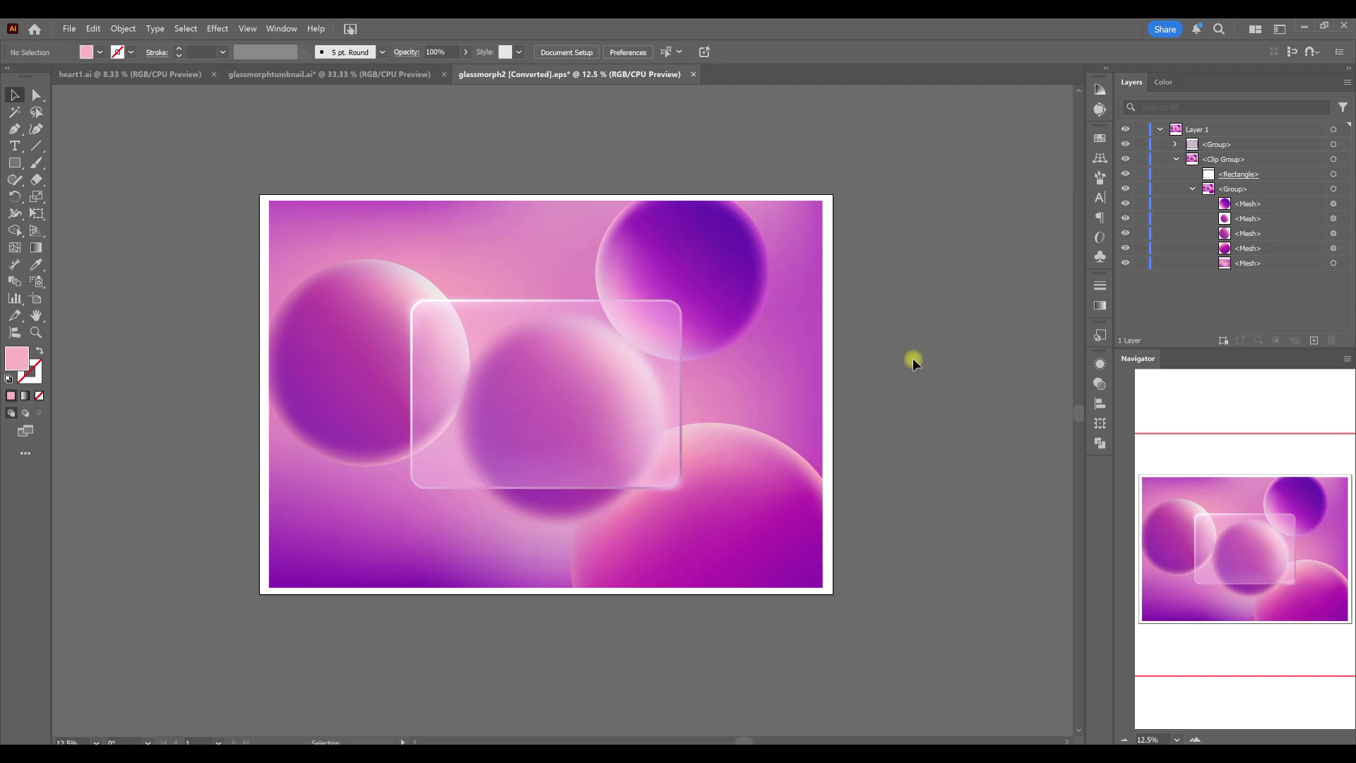
Step: Convert the blurred center circle from a mesh with an effect into an image
{"action": "left_click", "coordinate": [1333, 233]}
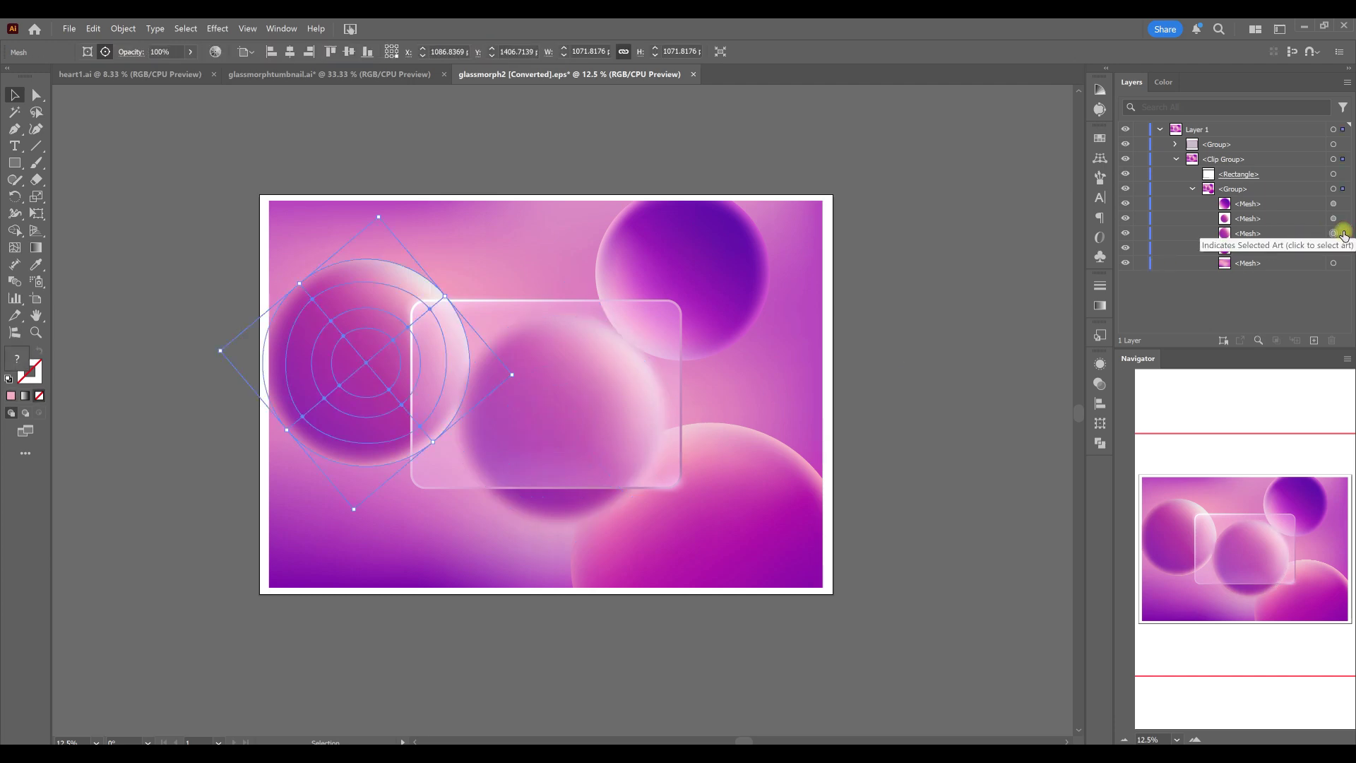
{"action": "left_click", "coordinate": [1334, 218]}
{"action": "left_click", "coordinate": [123, 28]}
{"action": "left_click", "coordinate": [173, 254]}
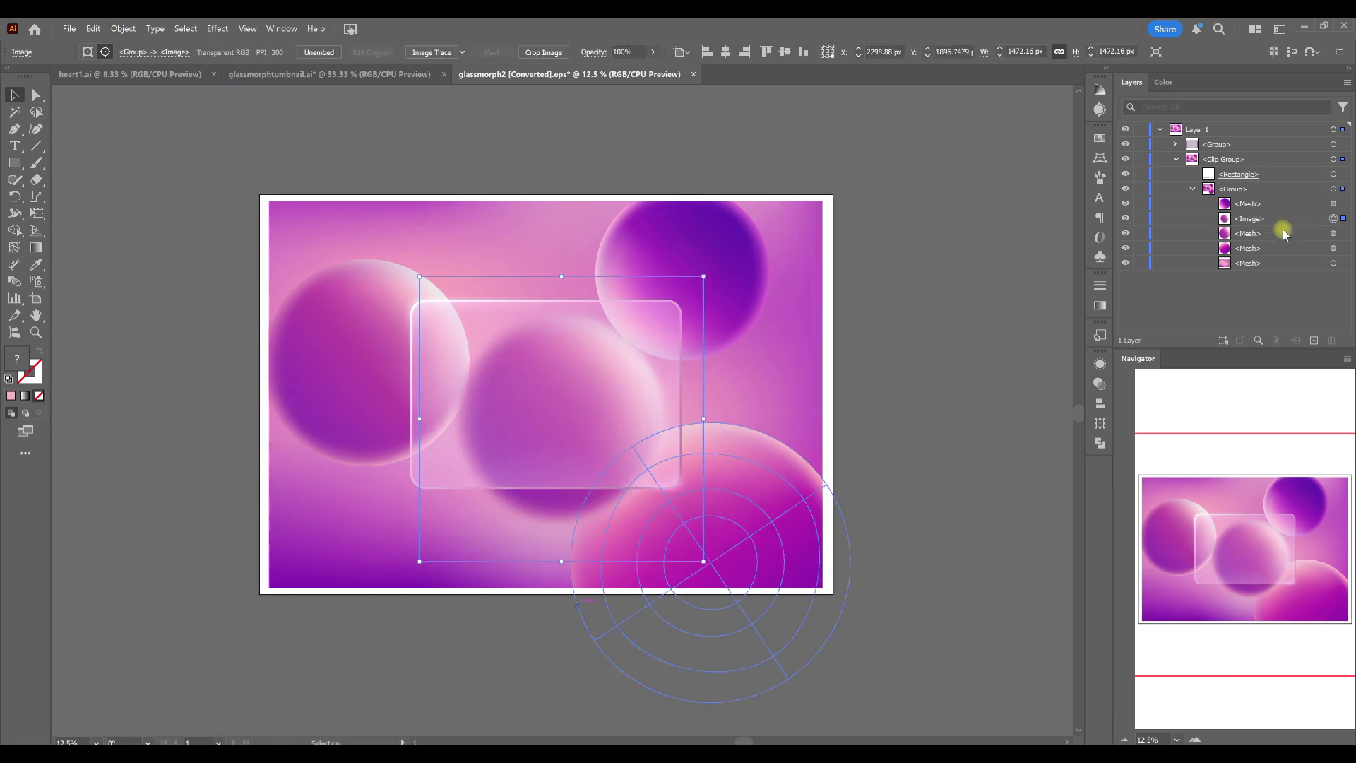
Step: Rotate the blurred circle image slightly and move it to the artboard's upper-left edge, stacked behind the mesh circles
{"action": "left_click_drag", "start_coordinate": [544, 561], "coordinate": [327, 659]}
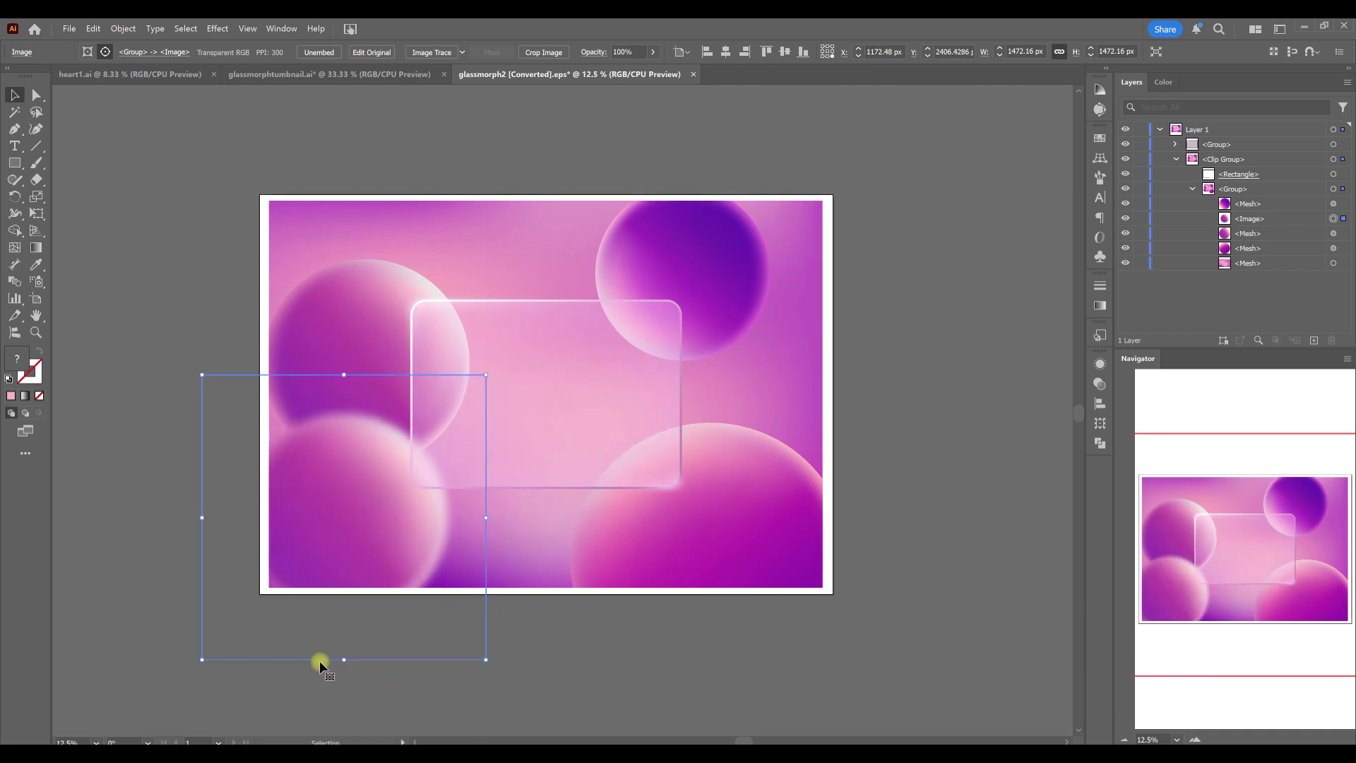
{"action": "left_click_drag", "start_coordinate": [343, 666], "coordinate": [239, 533]}
{"action": "left_click_drag", "start_coordinate": [377, 577], "coordinate": [441, 248]}
{"action": "left_click_drag", "start_coordinate": [1248, 218], "coordinate": [1261, 256]}
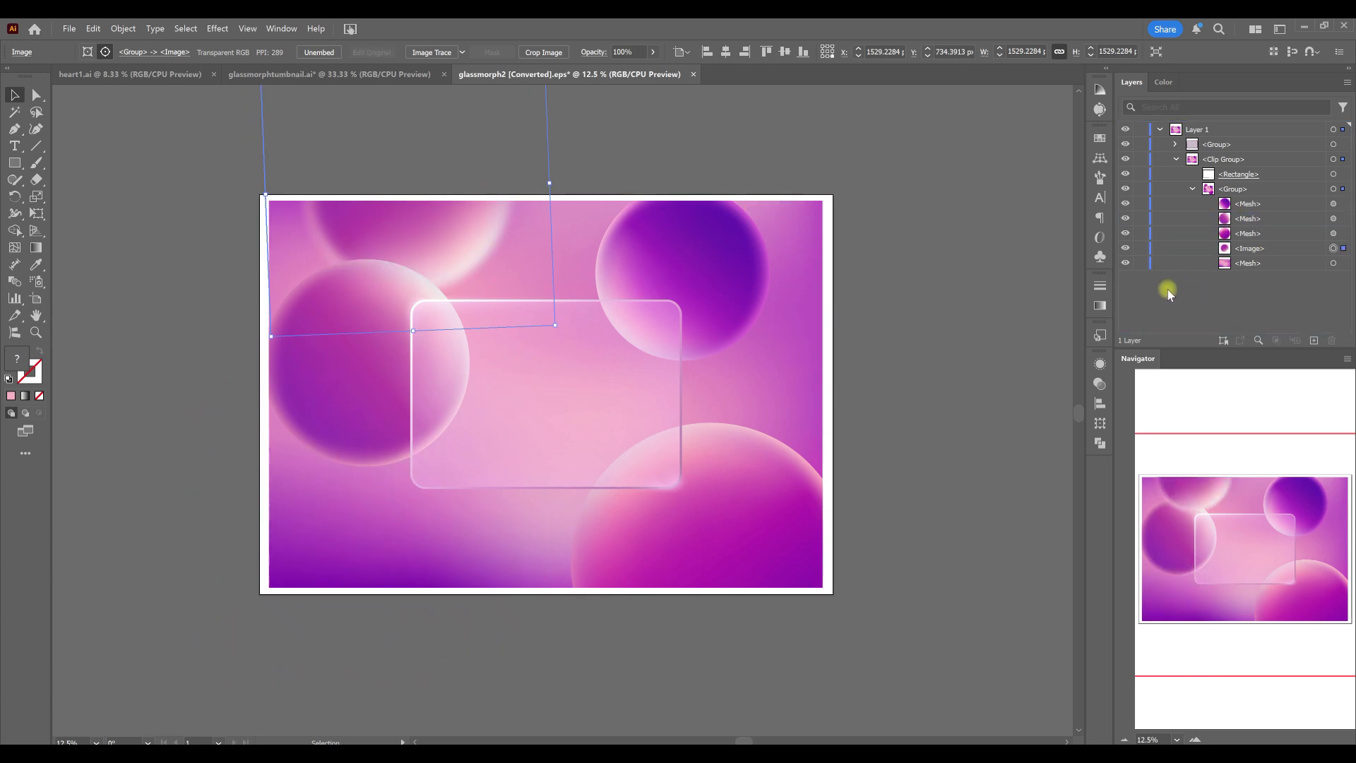
Step: Enlarge the upper-left blurred circle image to about 2063 px and set its opacity to 37%
{"action": "left_click_drag", "start_coordinate": [550, 183], "coordinate": [615, 180]}
{"action": "left_click_drag", "start_coordinate": [207, 404], "coordinate": [239, 371]}
{"action": "left_click_drag", "start_coordinate": [633, 75], "coordinate": [616, 74]}
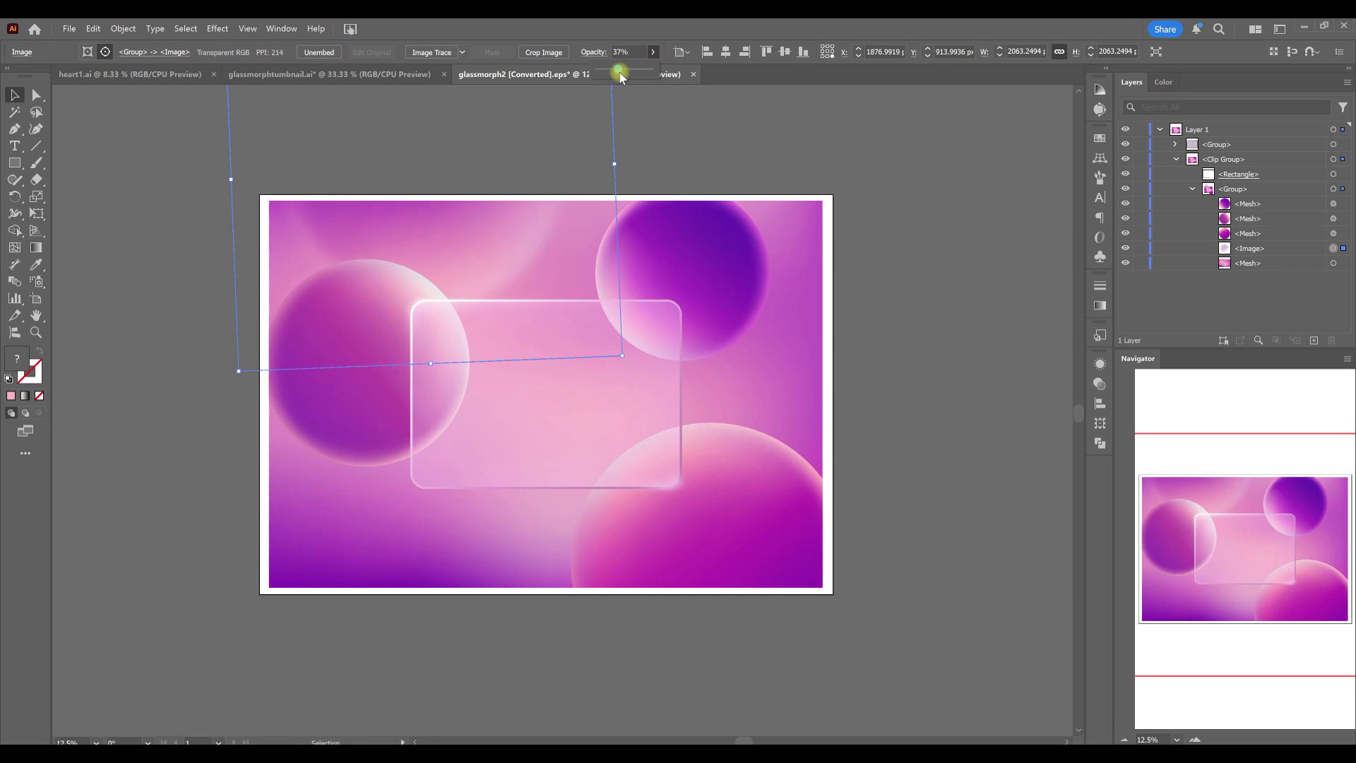
{"action": "left_click", "coordinate": [540, 359]}
Step: Copy the blurred circle between the two right-hand circles, scale it to about 1172 px, rotate it slightly, and set its opacity to 70%
{"action": "left_click_drag", "start_coordinate": [616, 177], "coordinate": [814, 388]}
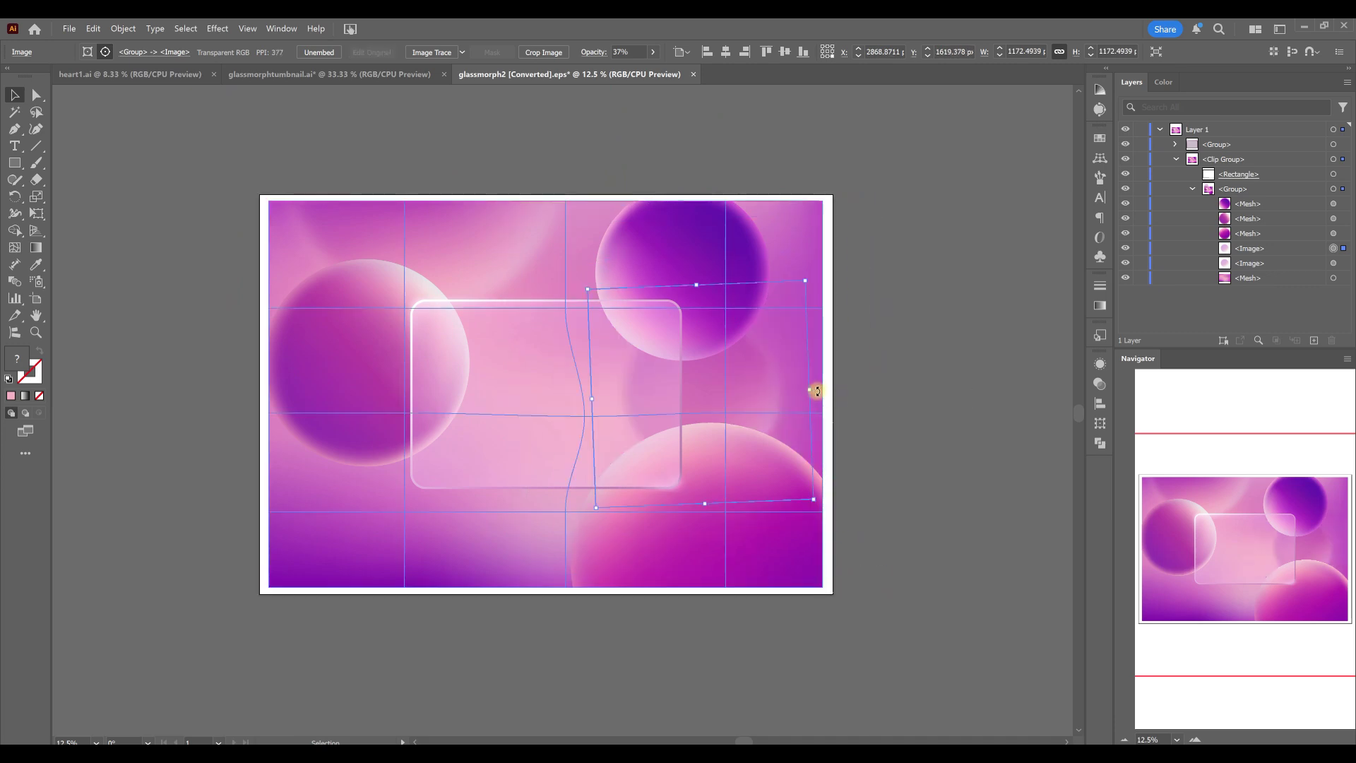
{"action": "left_click_drag", "start_coordinate": [703, 509], "coordinate": [720, 496]}
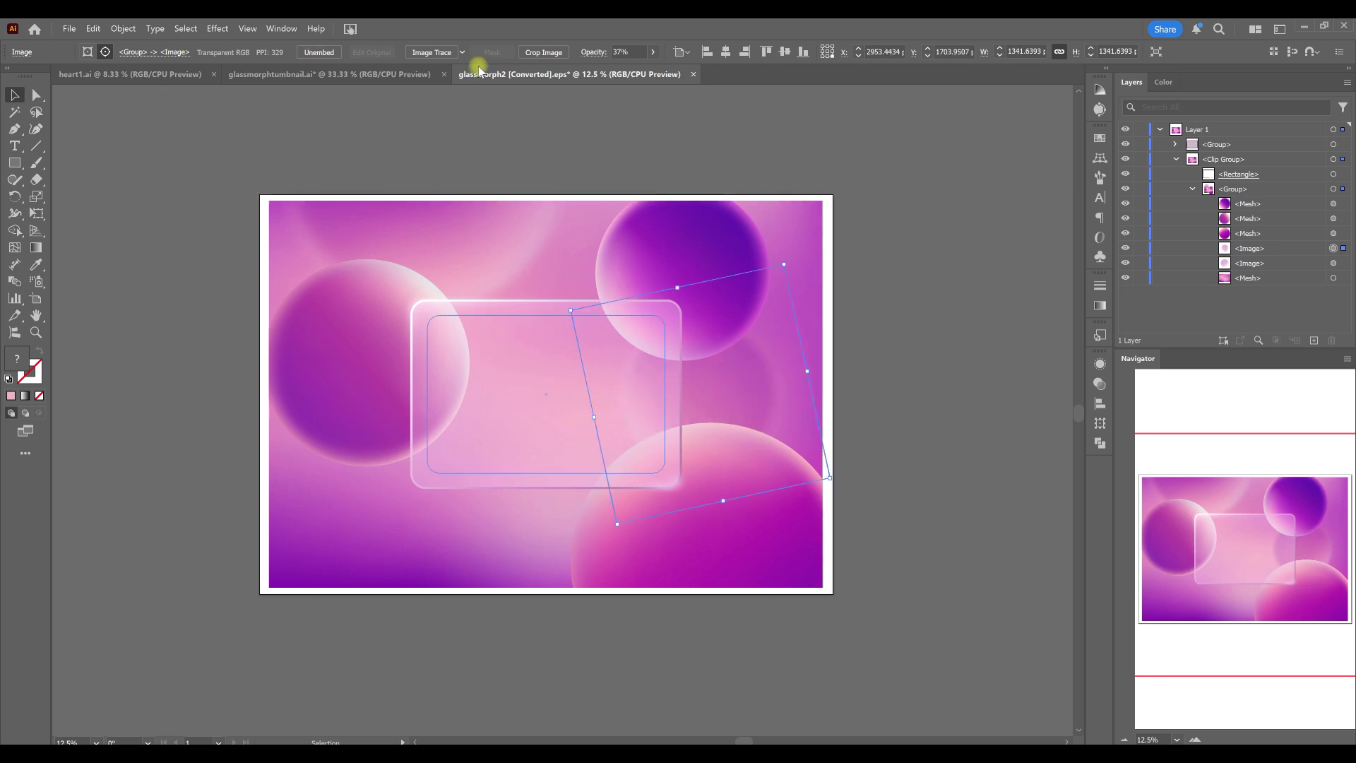
{"action": "left_click_drag", "start_coordinate": [629, 71], "coordinate": [638, 71]}
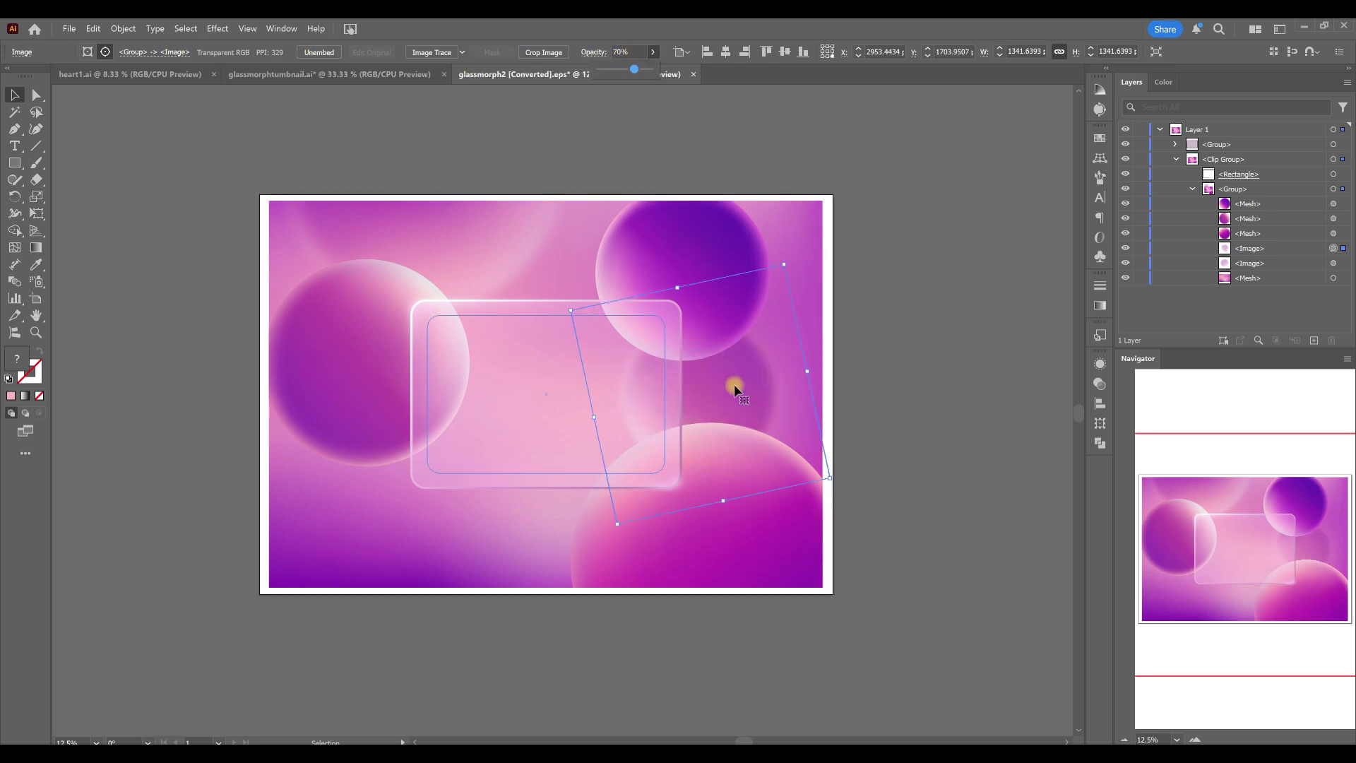
{"action": "left_click", "coordinate": [918, 354]}
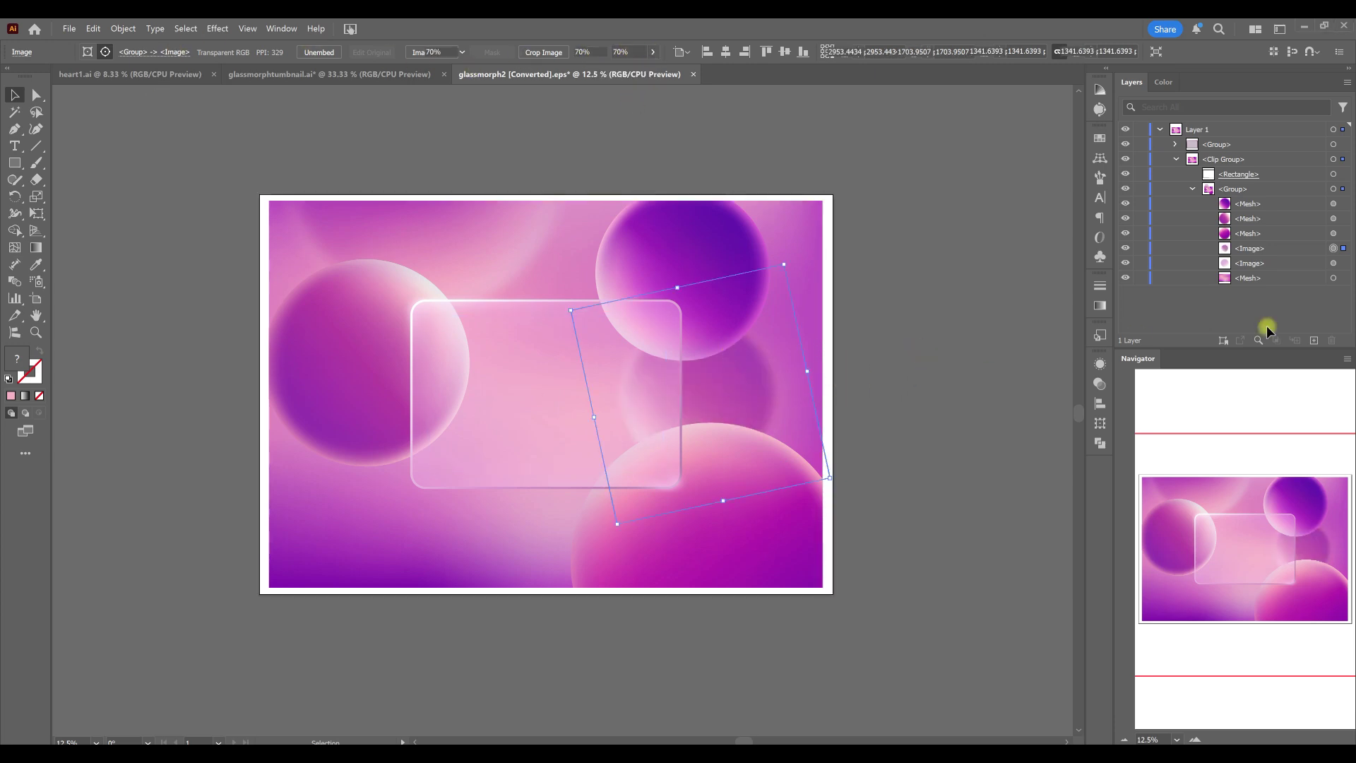
Step: Move the right-hand blurred circle to the artboard's right edge, scale it to about 1131 px, and set its opacity to 44%
{"action": "left_click", "coordinate": [1343, 248]}
{"action": "left_click", "coordinate": [796, 519]}
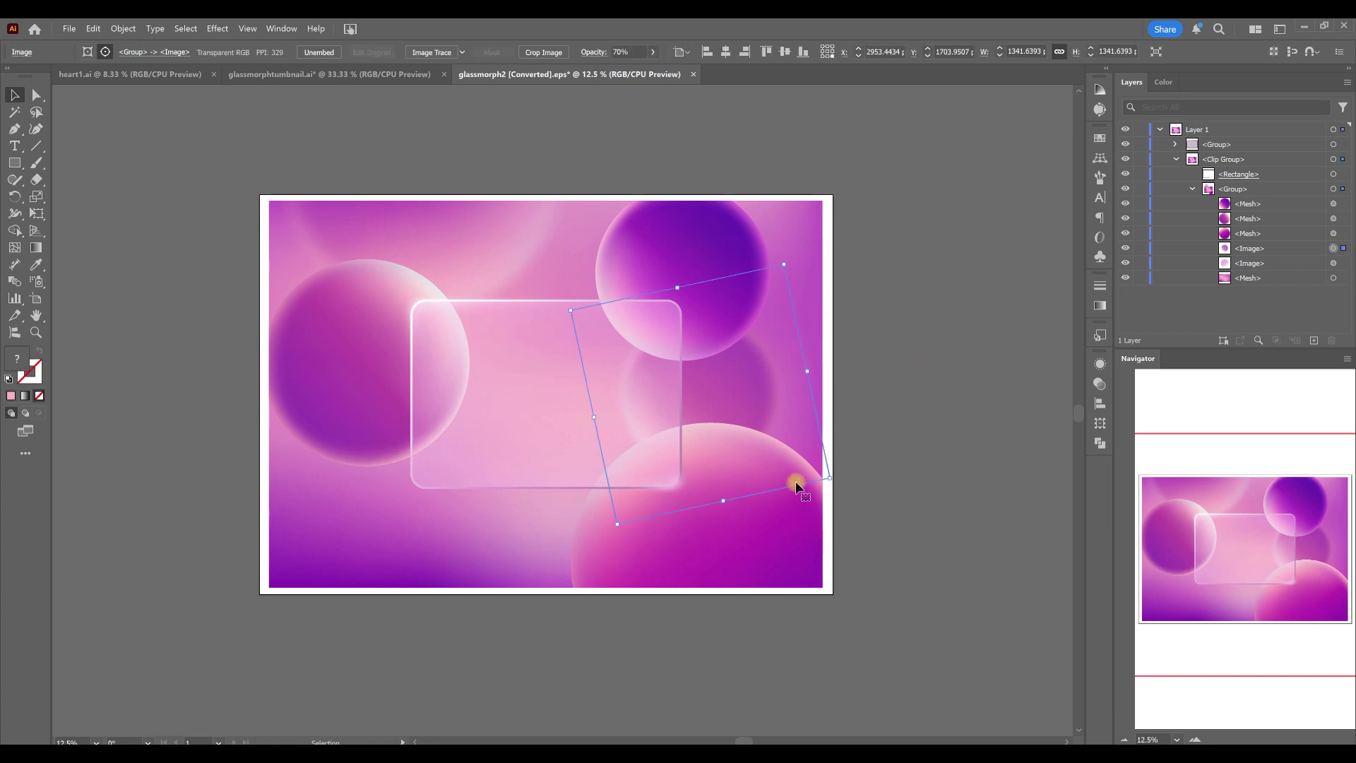
{"action": "left_click_drag", "start_coordinate": [803, 484], "coordinate": [934, 481]}
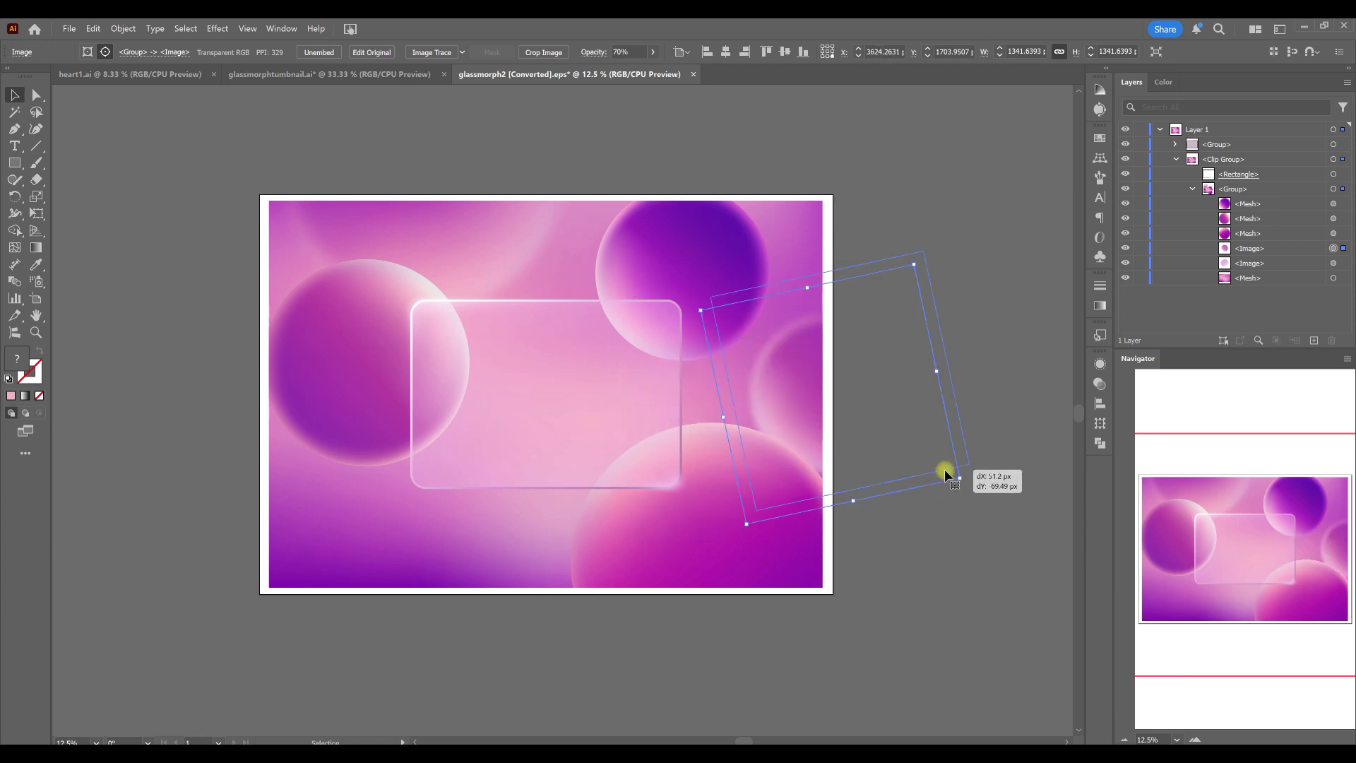
{"action": "left_click_drag", "start_coordinate": [756, 510], "coordinate": [779, 477]}
{"action": "left_click_drag", "start_coordinate": [917, 363], "coordinate": [932, 364]}
{"action": "left_click", "coordinate": [653, 51]}
{"action": "left_click_drag", "start_coordinate": [636, 70], "coordinate": [624, 73]}
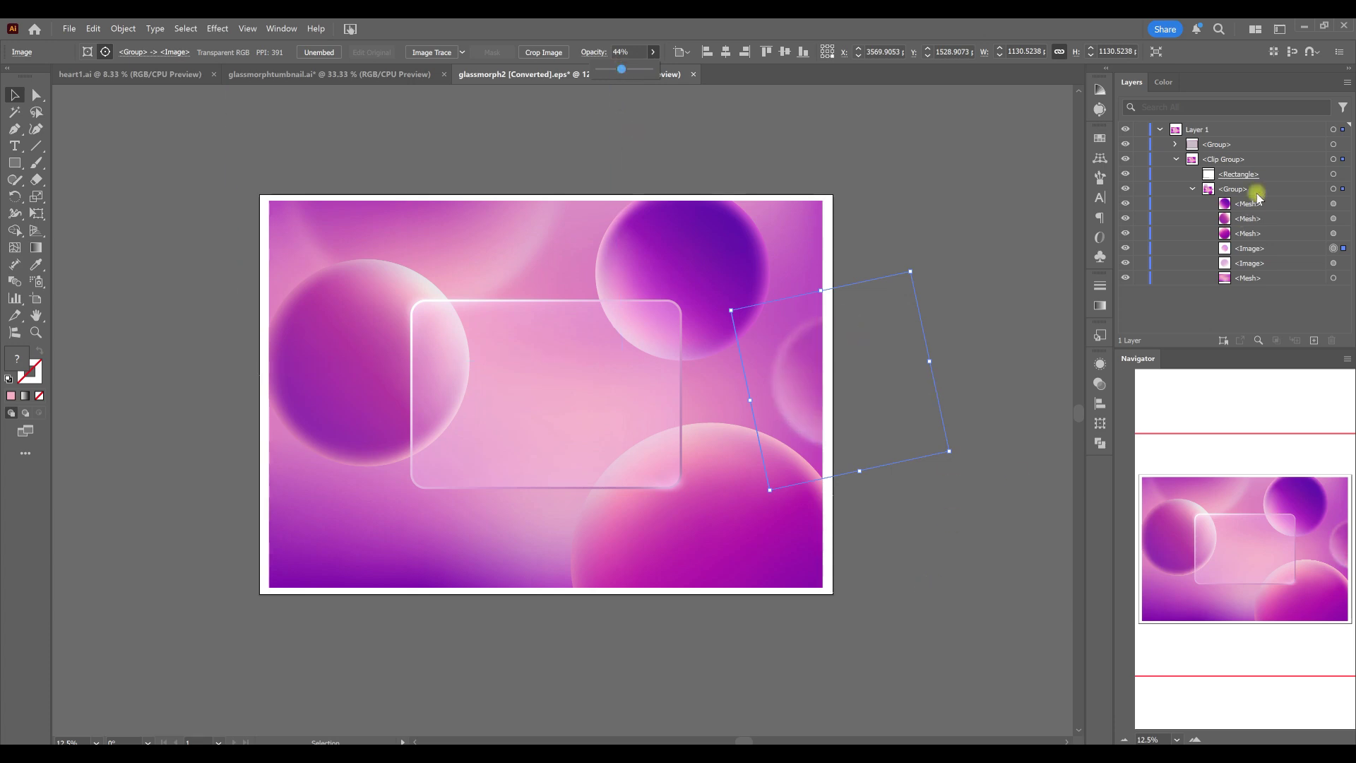
Step: Copy the lower-right mesh circle to the artboard's lower-left area and apply a Gaussian Blur with a radius of about 239 pixels
{"action": "left_click", "coordinate": [1341, 219]}
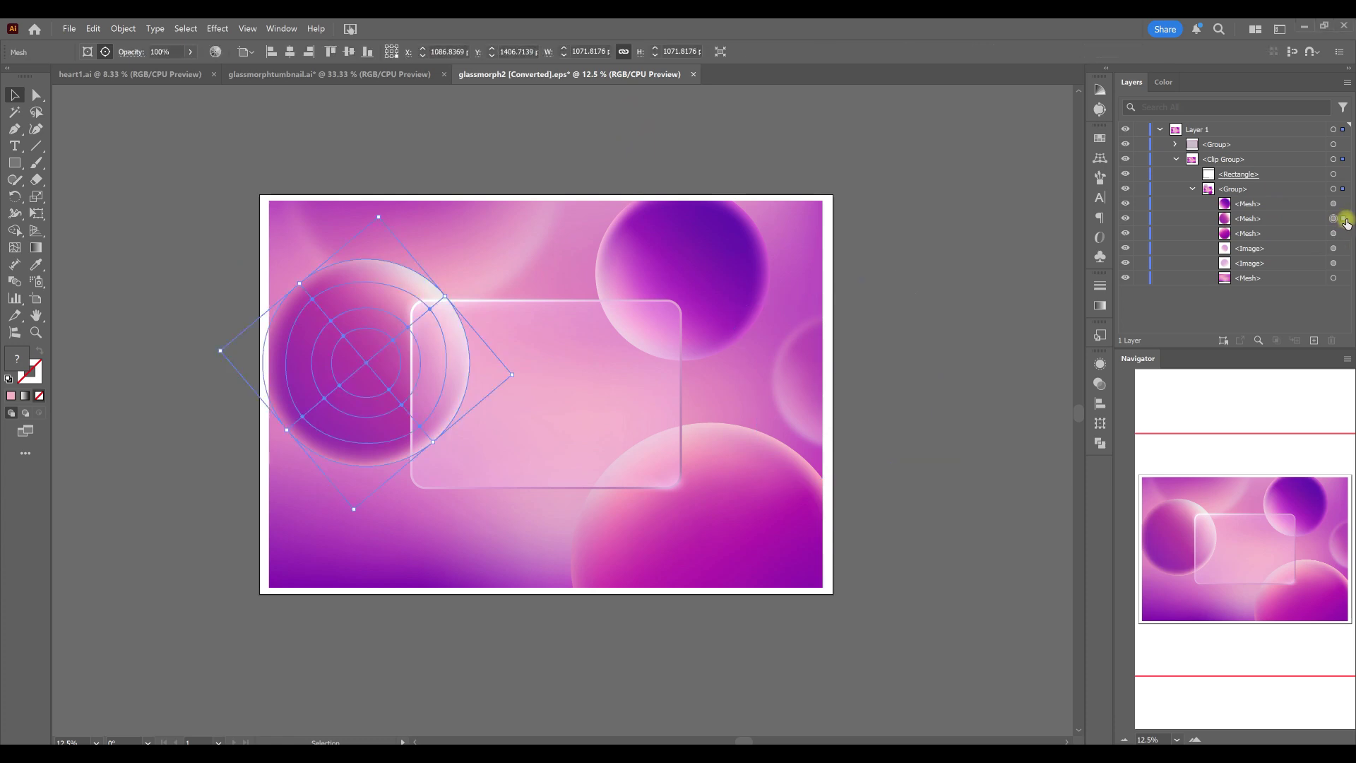
{"action": "left_click", "coordinate": [1343, 233]}
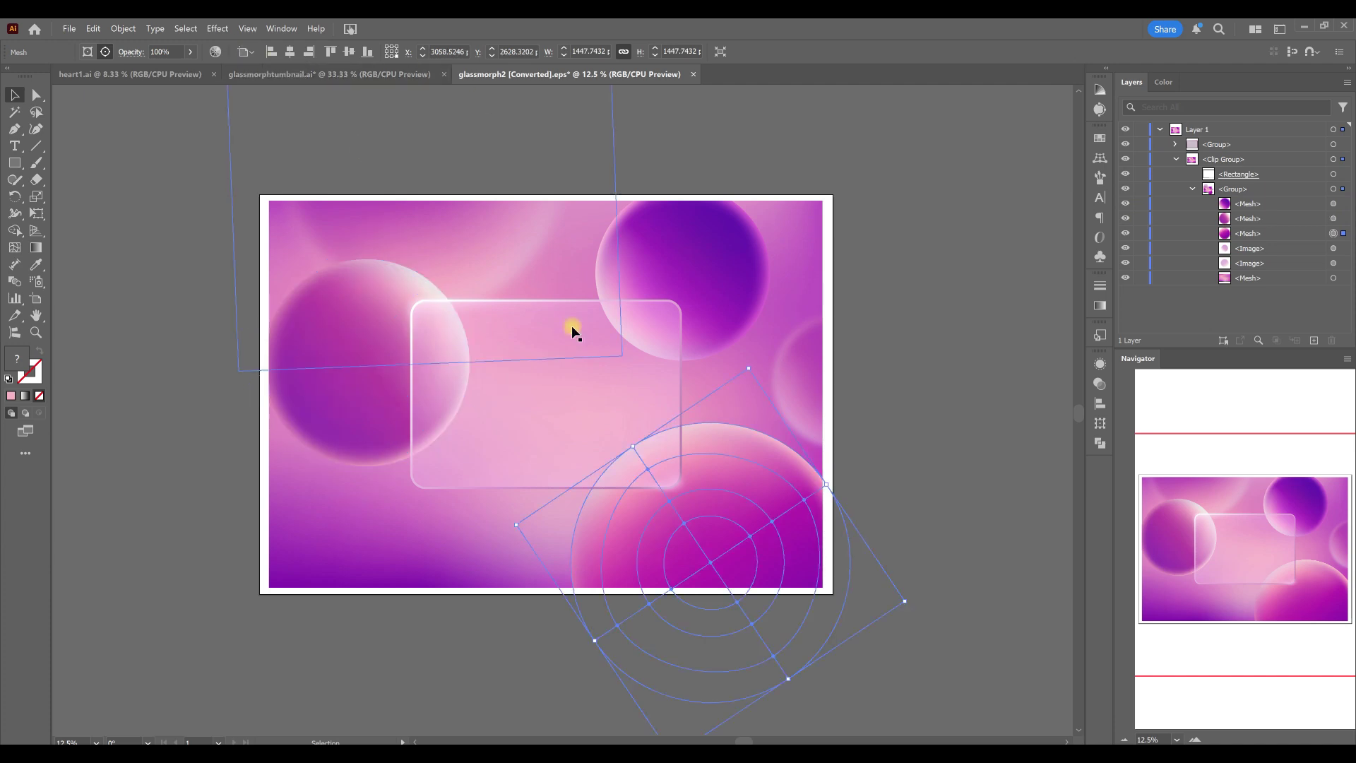
{"action": "left_click_drag", "start_coordinate": [703, 565], "coordinate": [416, 563]}
{"action": "left_click", "coordinate": [226, 28]}
{"action": "mouse_move", "coordinate": [331, 294]}
{"action": "left_click", "coordinate": [407, 299]}
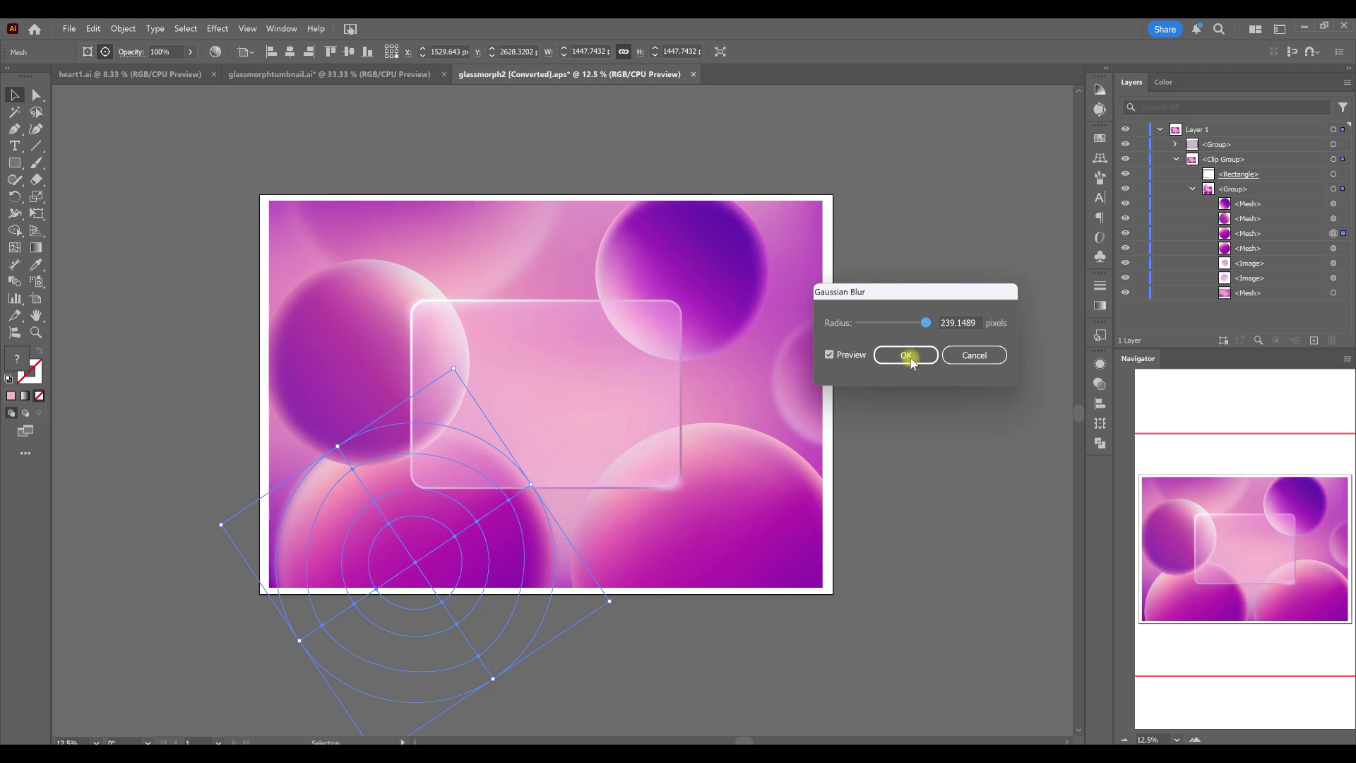
{"action": "left_click", "coordinate": [912, 357]}
Step: Convert the blurred lower-left circle into an image
{"action": "left_click", "coordinate": [123, 28]}
{"action": "left_click", "coordinate": [1342, 262]}
{"action": "left_click", "coordinate": [1343, 278]}
{"action": "left_click", "coordinate": [123, 29]}
{"action": "left_click", "coordinate": [1342, 235]}
{"action": "left_click", "coordinate": [129, 29]}
{"action": "left_click", "coordinate": [152, 281]}
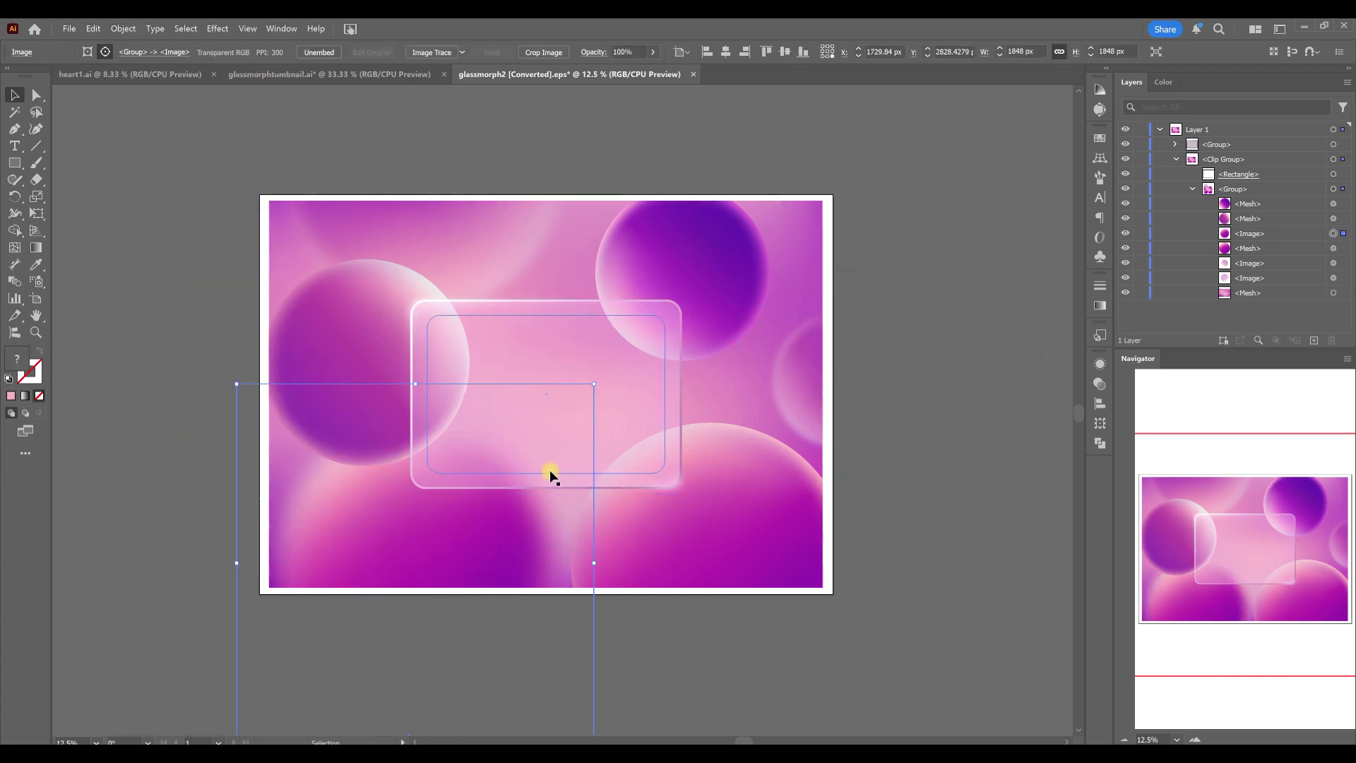
Step: Scale the lower-left blurred circle image to about 1728 px, rotate it, and set its opacity to 71%
{"action": "left_click_drag", "start_coordinate": [600, 378], "coordinate": [639, 606]}
{"action": "left_click_drag", "start_coordinate": [563, 462], "coordinate": [537, 503]}
{"action": "left_click_drag", "start_coordinate": [452, 377], "coordinate": [445, 415]}
{"action": "left_click", "coordinate": [651, 52]}
{"action": "left_click_drag", "start_coordinate": [649, 69], "coordinate": [633, 69]}
{"action": "left_click_drag", "start_coordinate": [504, 665], "coordinate": [480, 683]}
Step: Copy the lower-left blurred circle, scale the copy to about 508 px at its upper-right edge, and set the copy's opacity to 53%
{"action": "left_click_drag", "start_coordinate": [411, 565], "coordinate": [466, 545]}
{"action": "left_click_drag", "start_coordinate": [512, 675], "coordinate": [486, 632]}
{"action": "left_click_drag", "start_coordinate": [427, 670], "coordinate": [456, 641]}
{"action": "left_click", "coordinate": [652, 51]}
{"action": "left_click", "coordinate": [624, 69]}
{"action": "left_click", "coordinate": [432, 578]}
{"action": "left_click", "coordinate": [499, 586]}
{"action": "left_click", "coordinate": [444, 574]}
{"action": "left_click_drag", "start_coordinate": [409, 578], "coordinate": [443, 572]}
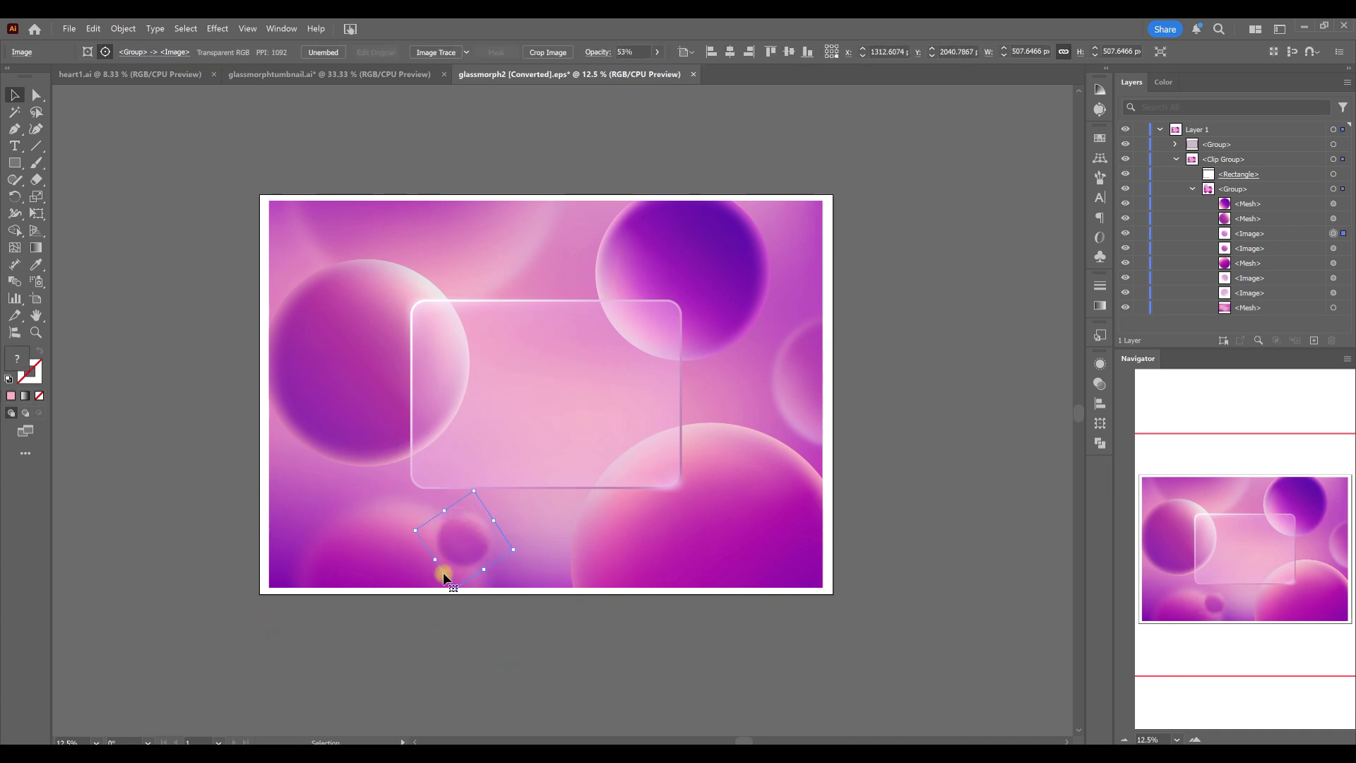
Step: Stack the small circle behind the larger lower-left blurred circle and shrink the larger one slightly
{"action": "key", "text": "ctrl+z"}
{"action": "key", "text": "ctrl+z"}
{"action": "key", "text": "ctrl+z"}
{"action": "key", "text": "ctrl+z"}
{"action": "key", "text": "ctrl+z"}
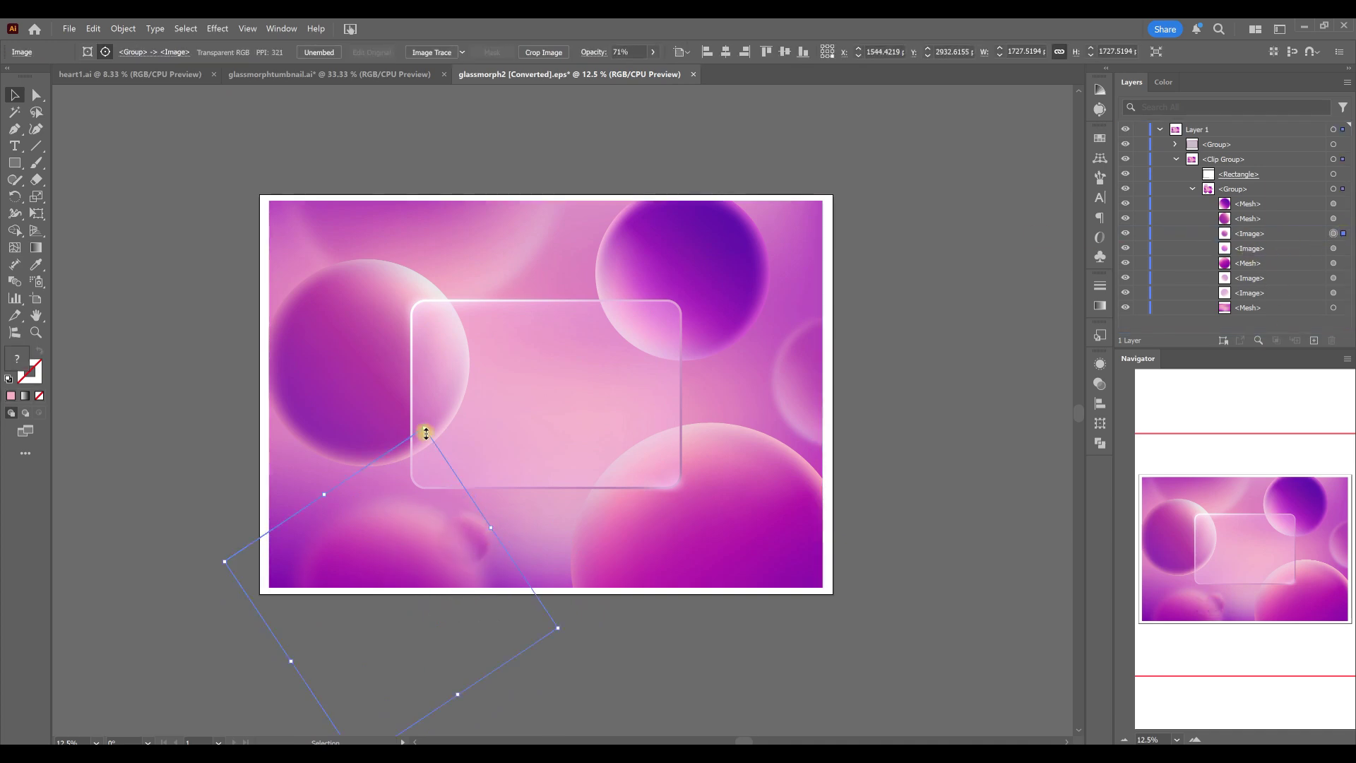
{"action": "left_click_drag", "start_coordinate": [425, 433], "coordinate": [418, 460]}
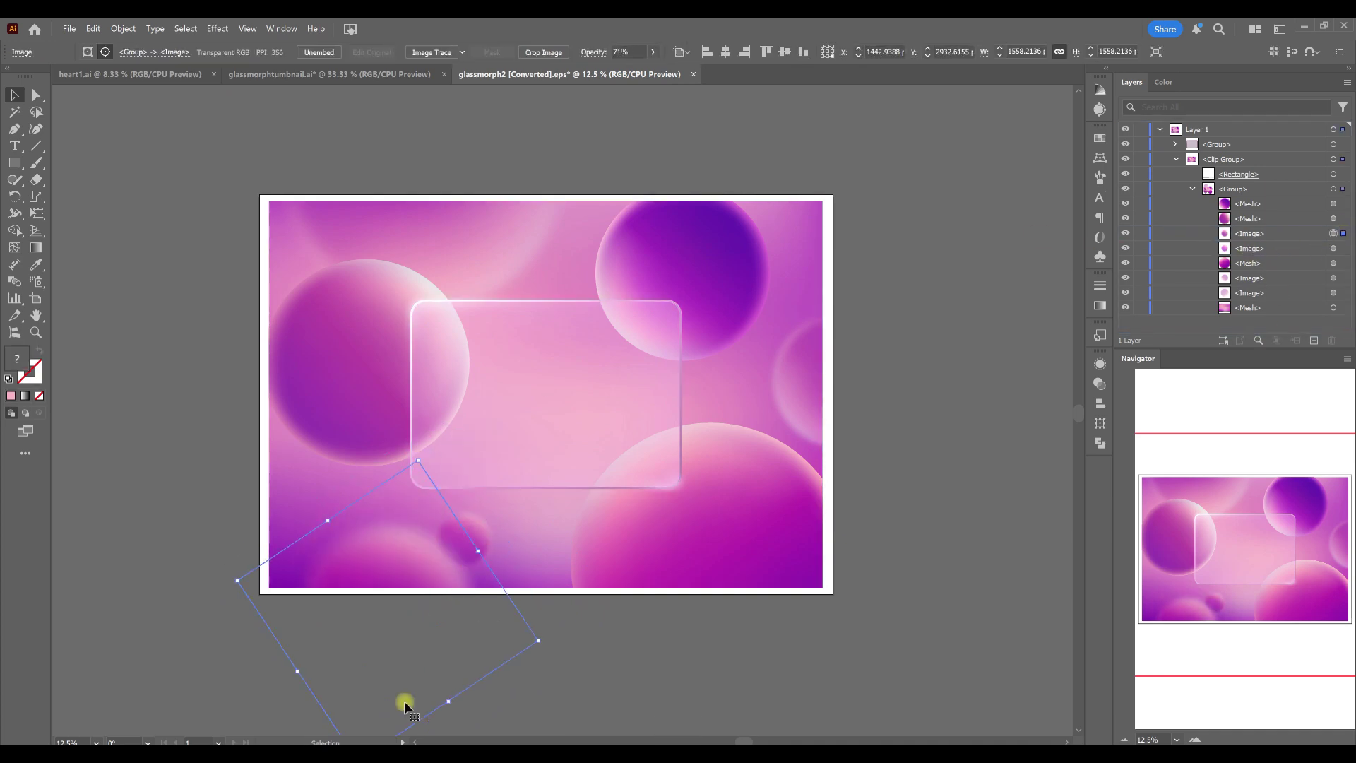
Step: Set the small lower-left blurred circle's opacity to 29%
{"action": "left_click", "coordinate": [1334, 248]}
{"action": "left_click", "coordinate": [656, 51]}
{"action": "left_click_drag", "start_coordinate": [651, 66], "coordinate": [615, 68]}
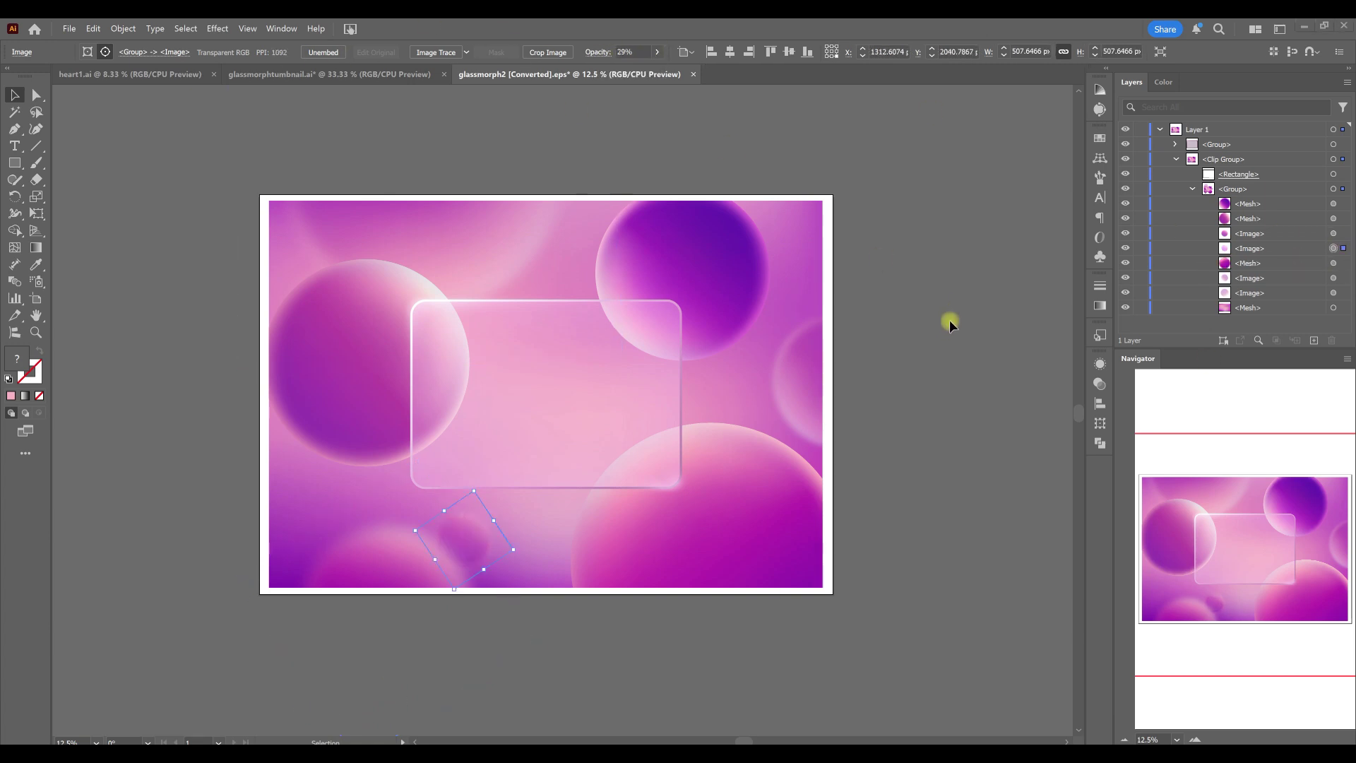
Step: Copy the small blurred circle to the card's right side, beneath the upper-right circle, and lower the copy's opacity further
{"action": "left_click_drag", "start_coordinate": [485, 544], "coordinate": [657, 442]}
{"action": "left_click", "coordinate": [657, 52]}
{"action": "left_click_drag", "start_coordinate": [614, 69], "coordinate": [602, 68]}
{"action": "left_click", "coordinate": [940, 302]}
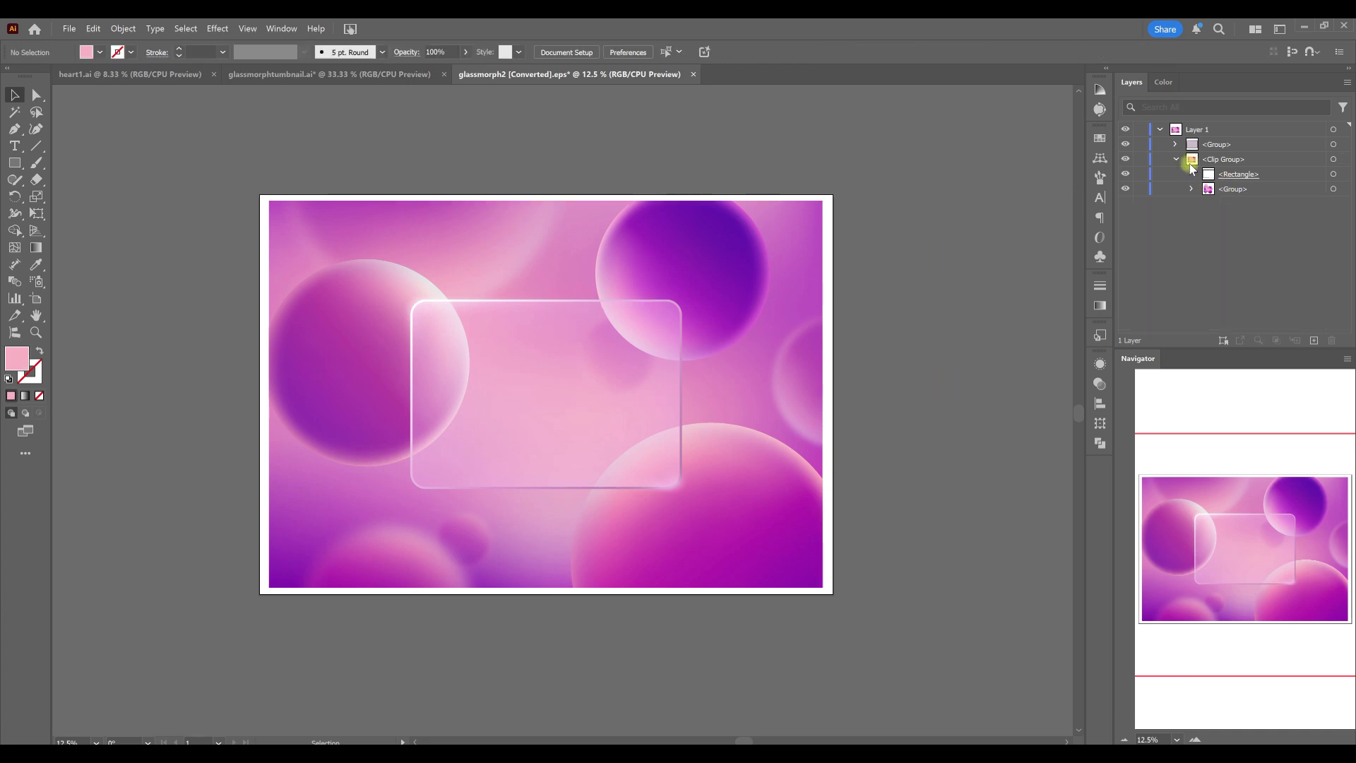
Step: Duplicate the background clip group, keep the lower one locked, and apply a Gaussian Blur of 98.7234 pixels to the upper one
{"action": "left_click", "coordinate": [1140, 174]}
{"action": "left_click", "coordinate": [1335, 159]}
{"action": "left_click", "coordinate": [217, 28]}
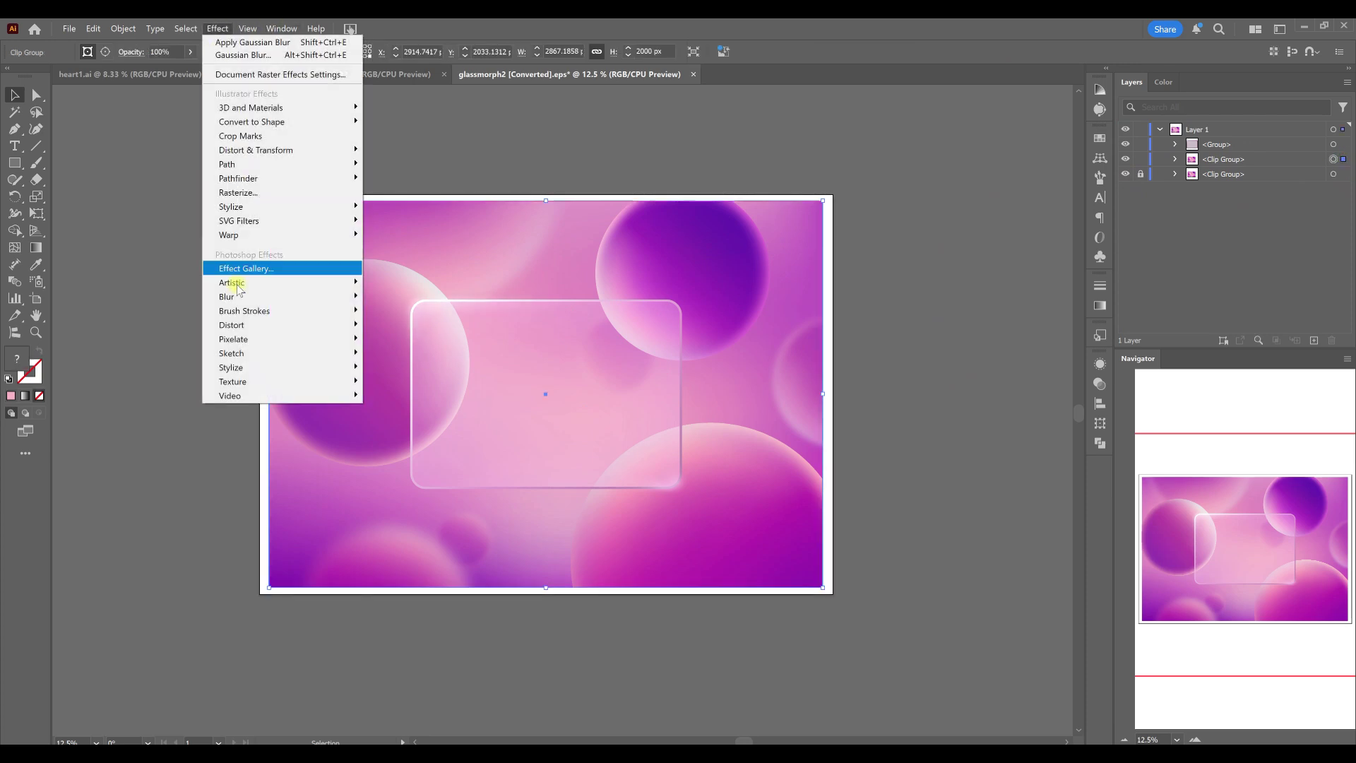
{"action": "mouse_move", "coordinate": [233, 297]}
{"action": "left_click", "coordinate": [392, 297]}
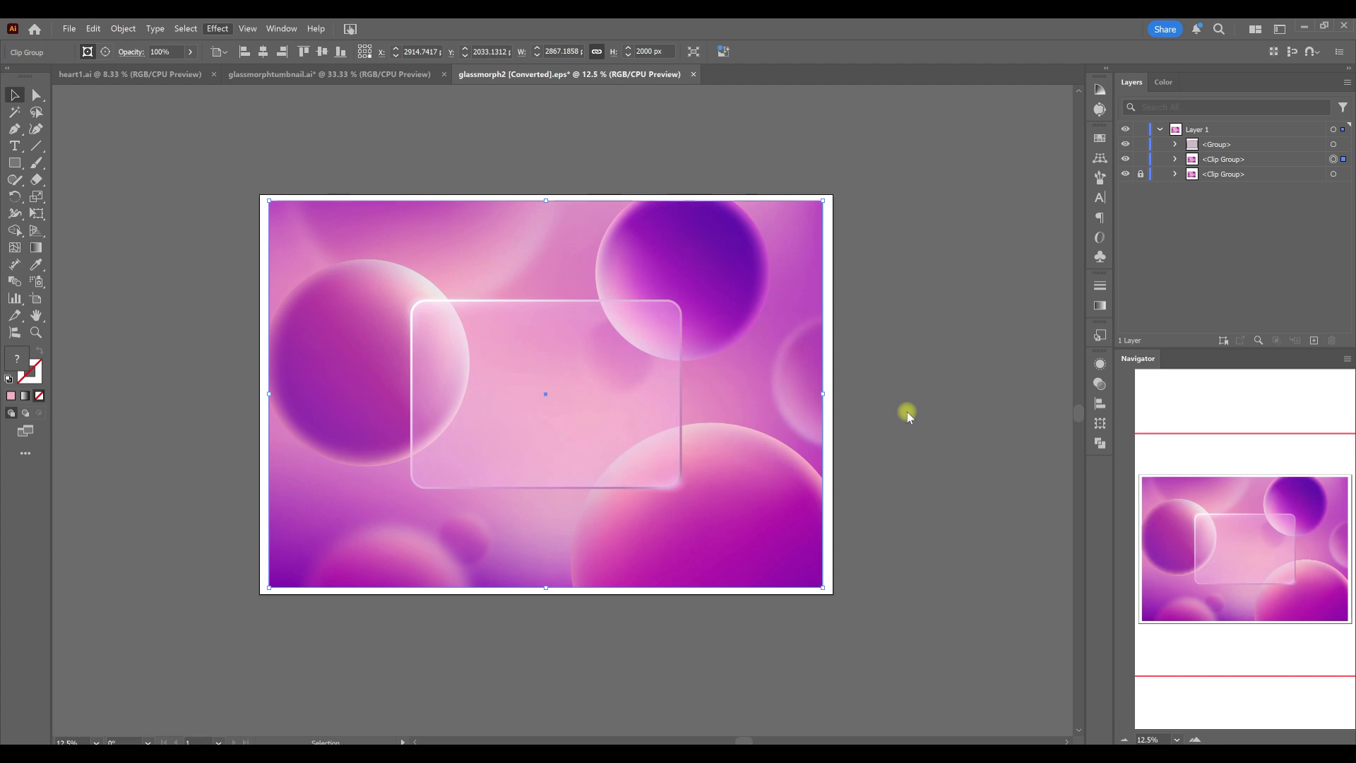
{"action": "key", "text": "ctrl+alt+shift+e"}
{"action": "left_click_drag", "start_coordinate": [925, 323], "coordinate": [921, 328]}
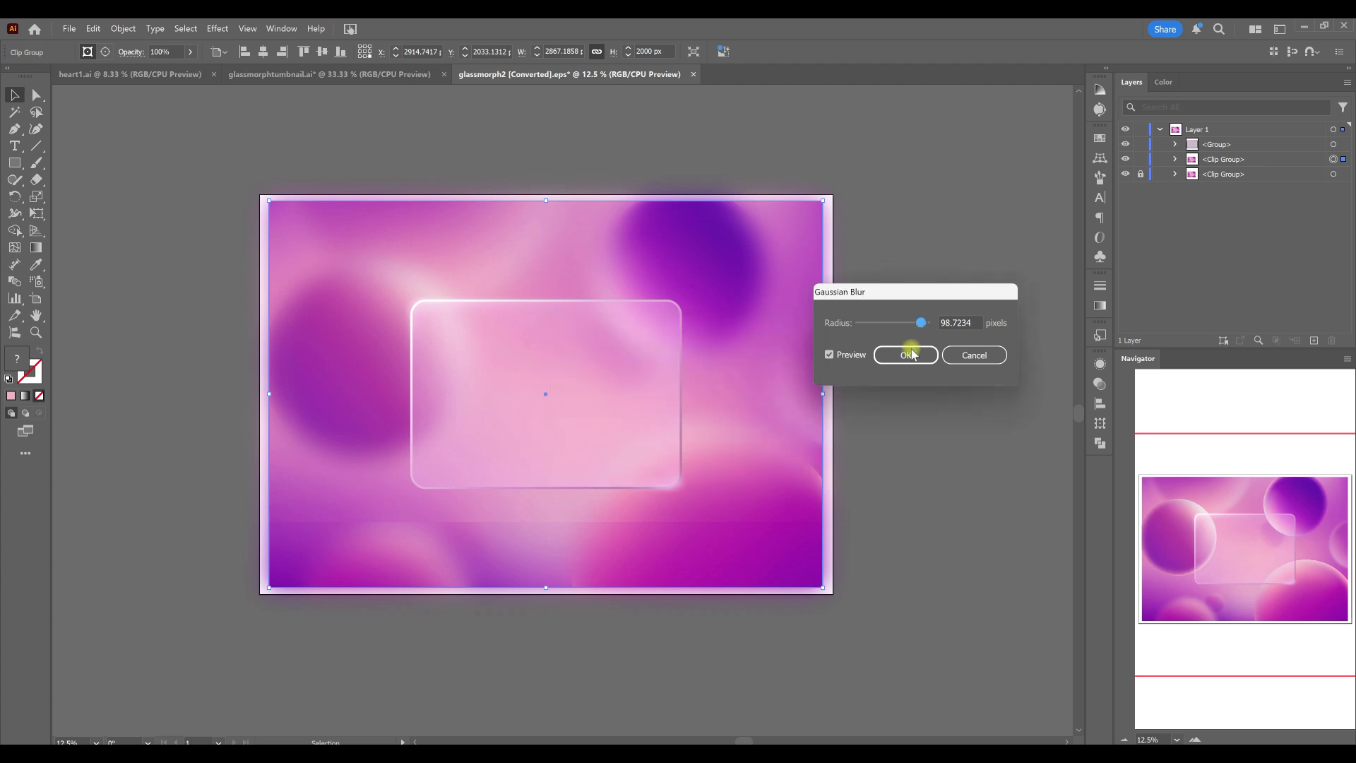
{"action": "left_click", "coordinate": [910, 354]}
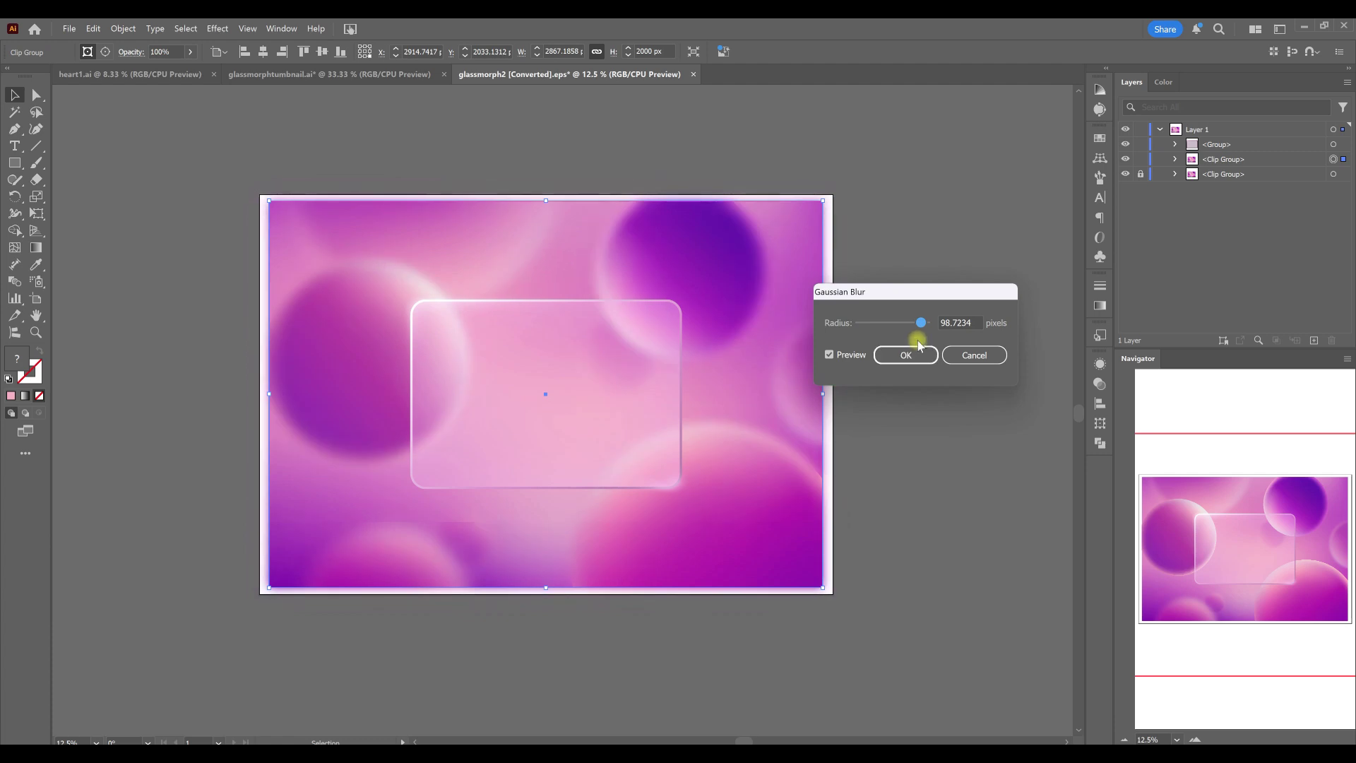
{"action": "left_click", "coordinate": [908, 353]}
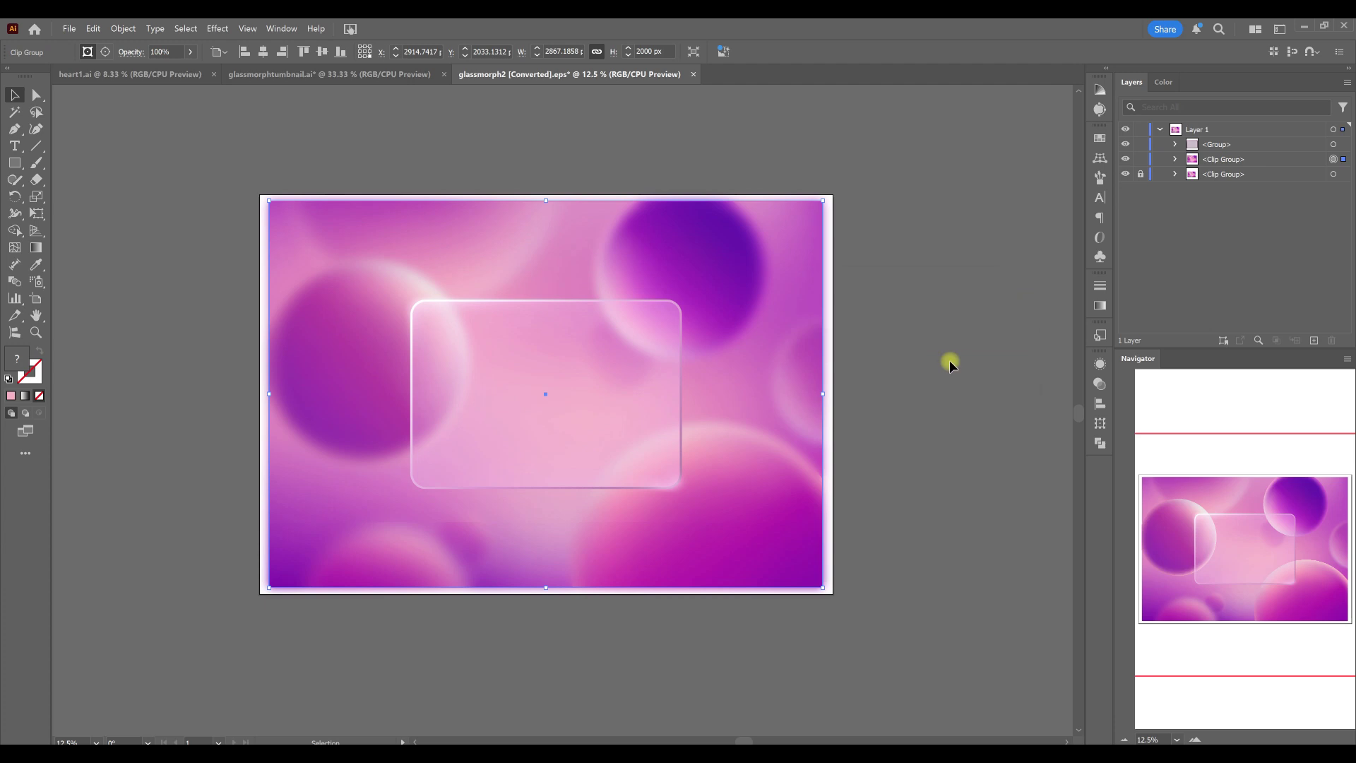
Step: Expand the blurred clip group into an image and copy the larger rectangle from the card's lower blend to just above that image
{"action": "left_click", "coordinate": [124, 28]}
{"action": "left_click", "coordinate": [174, 252]}
{"action": "left_click", "coordinate": [1177, 144]}
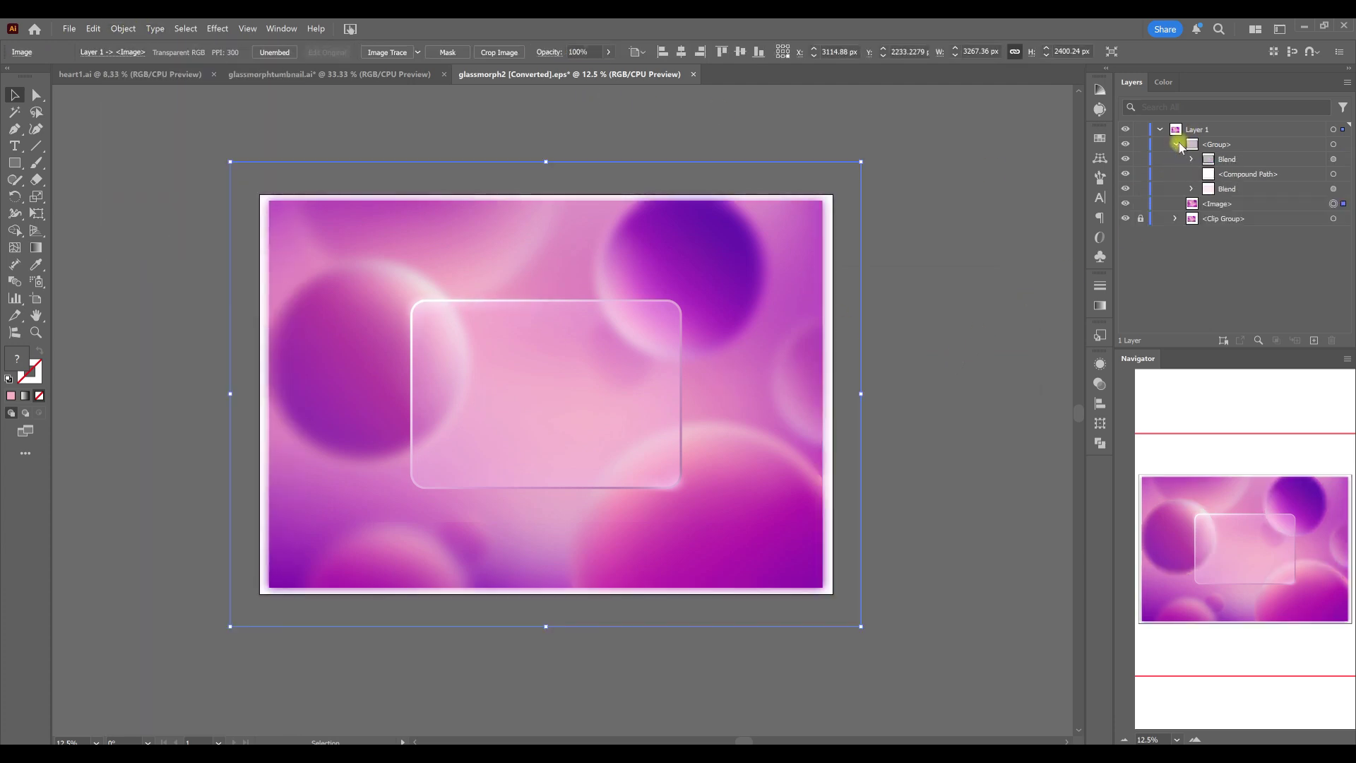
{"action": "left_click", "coordinate": [1344, 174]}
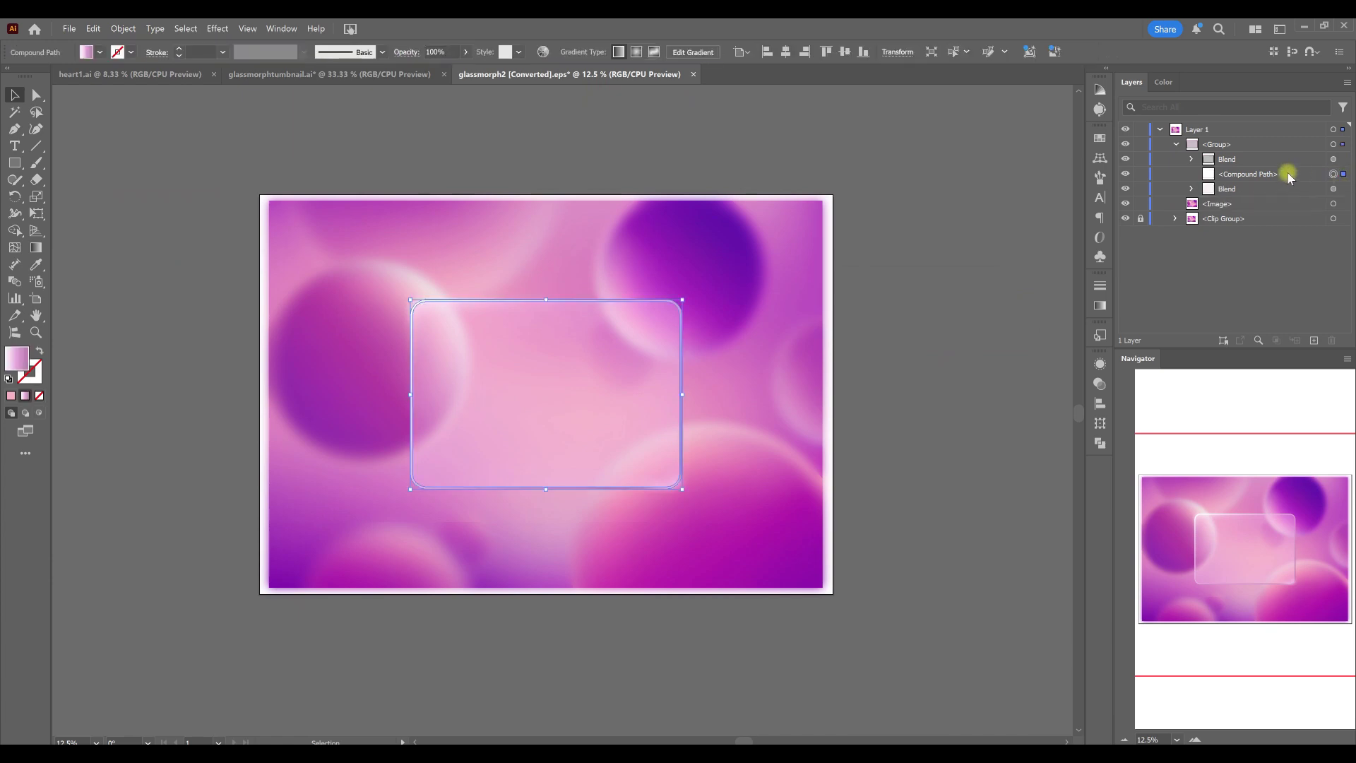
{"action": "left_click", "coordinate": [1191, 189]}
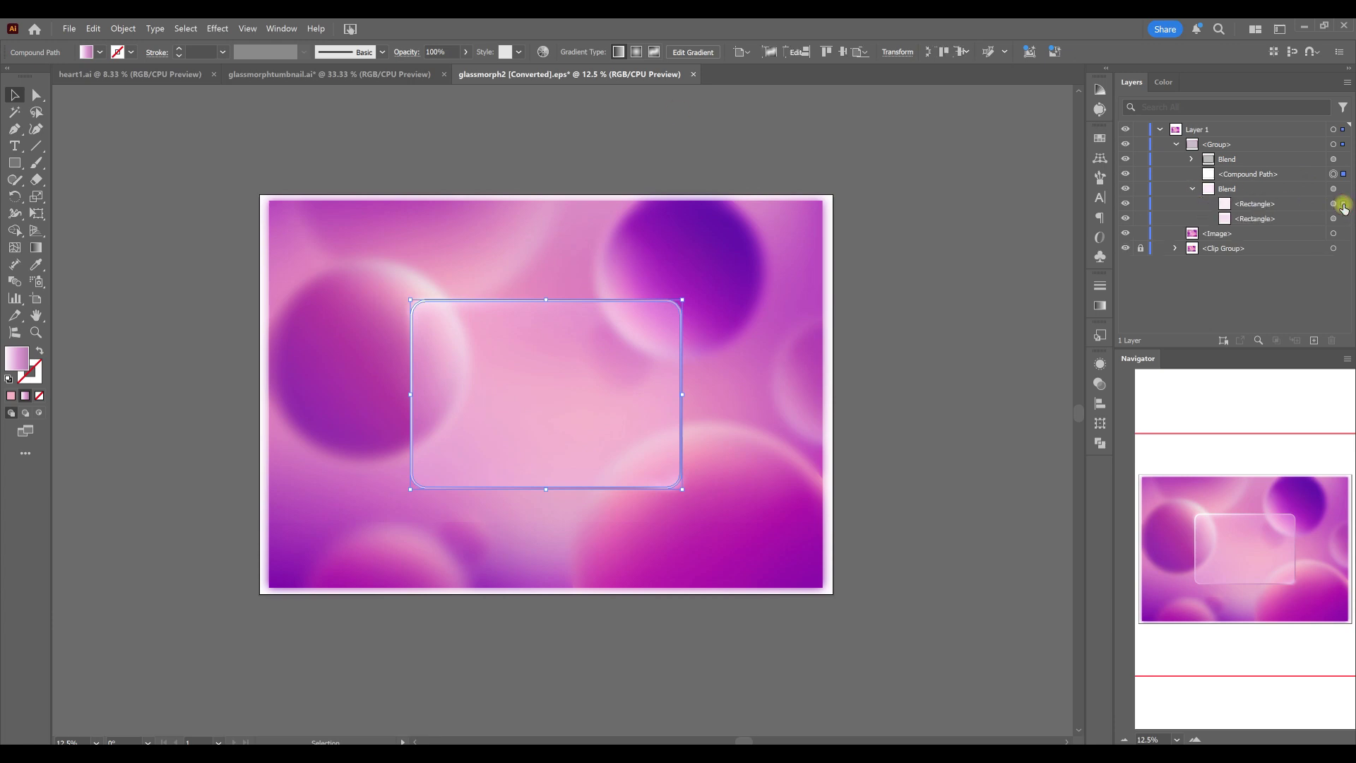
{"action": "left_click", "coordinate": [1343, 205]}
{"action": "left_click", "coordinate": [1344, 219]}
{"action": "left_click", "coordinate": [1248, 217]}
{"action": "left_click_drag", "start_coordinate": [1257, 229], "coordinate": [1242, 256]}
Step: Clip the blurred background image to the card-sized rectangle with a clipping mask
{"action": "left_click", "coordinate": [1343, 248], "text": "shift"}
{"action": "right_click", "coordinate": [860, 289]}
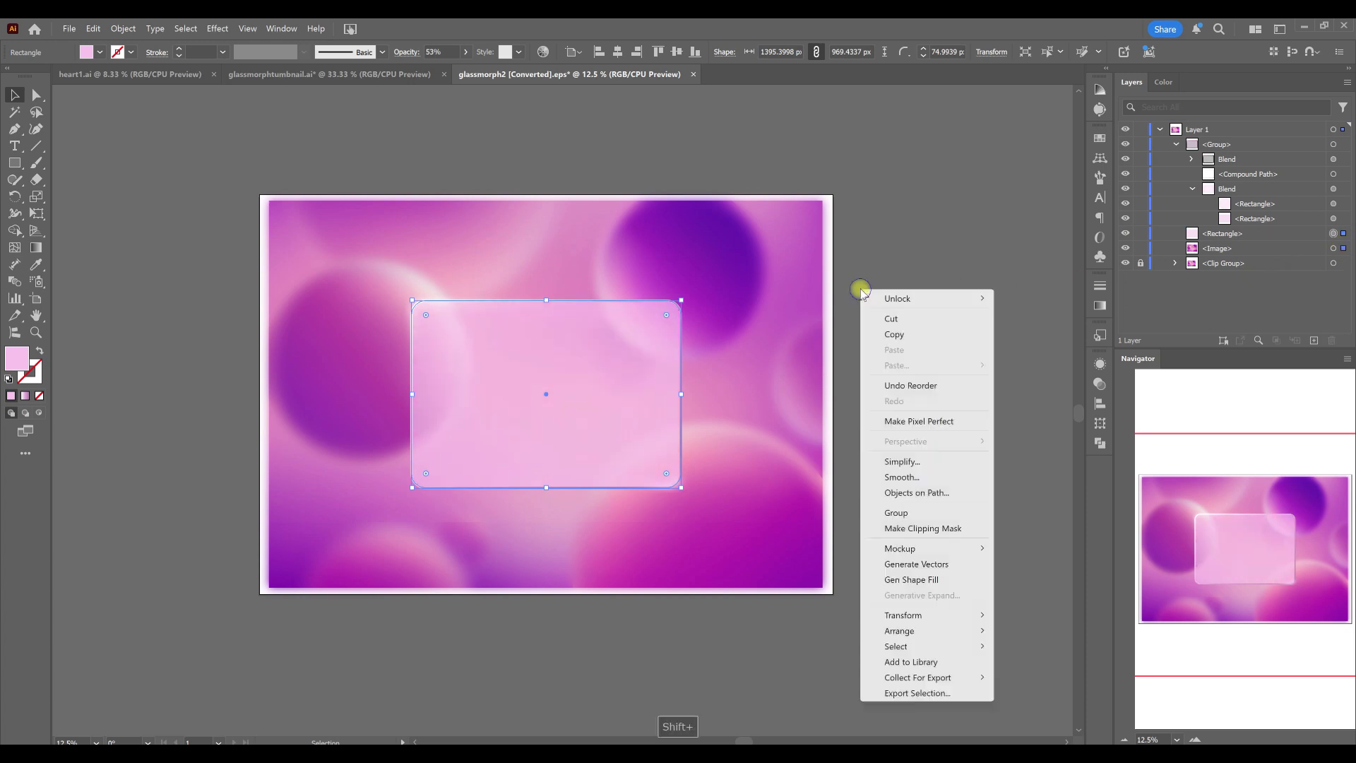
{"action": "left_click", "coordinate": [918, 528]}
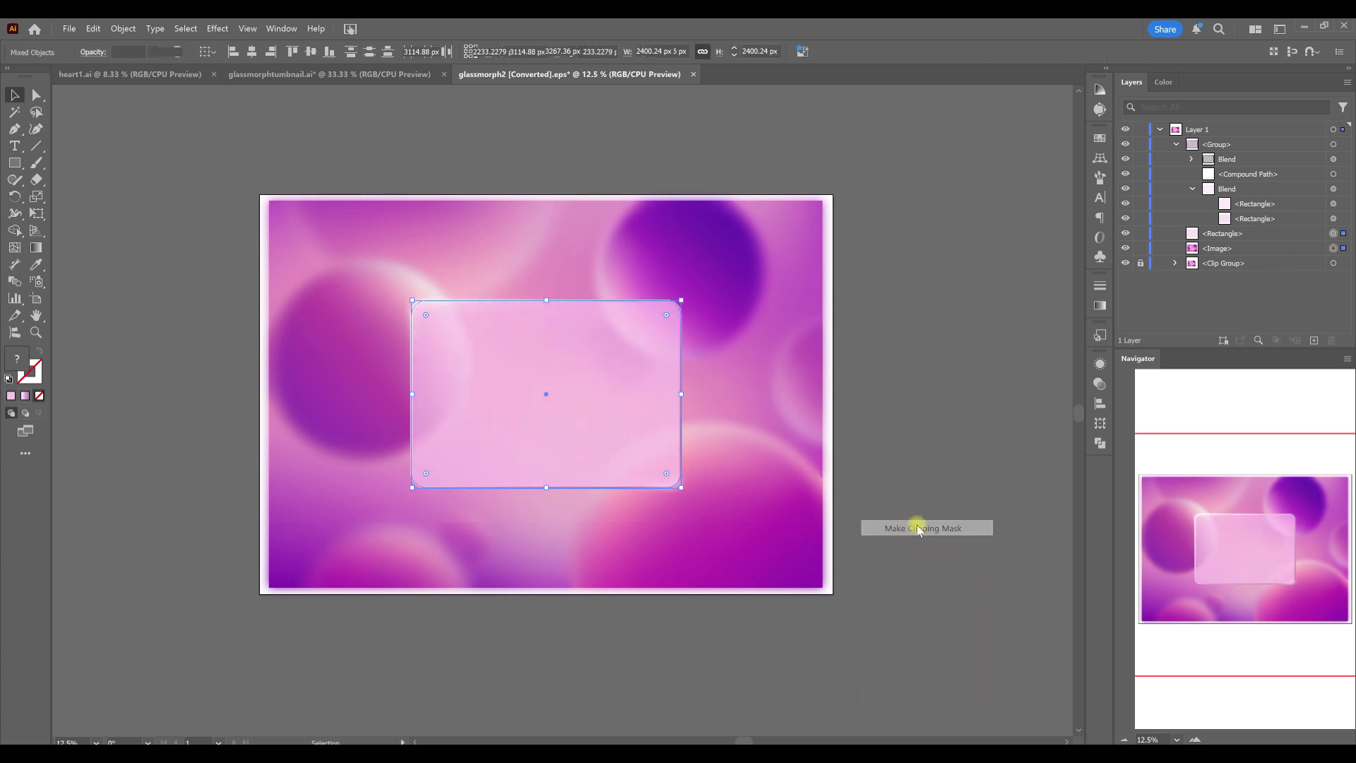
{"action": "left_click", "coordinate": [918, 368]}
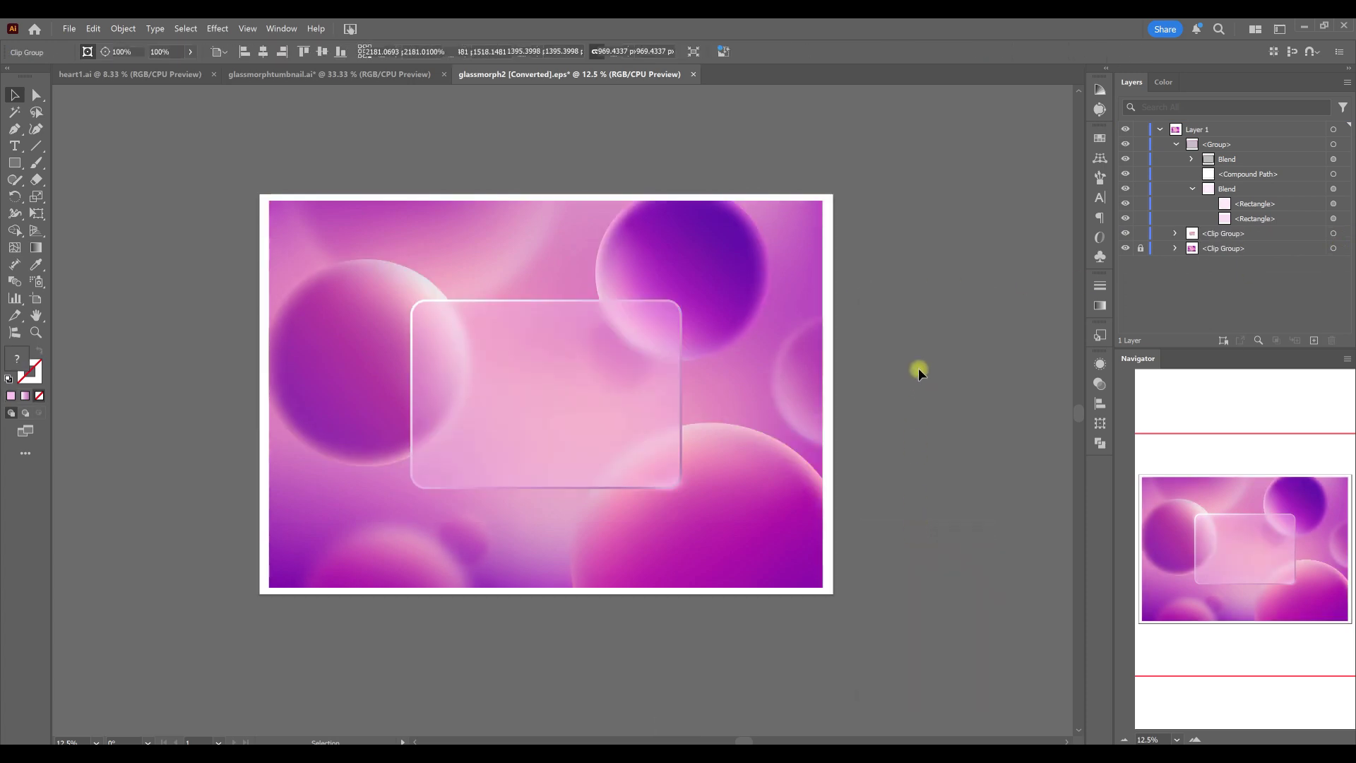
Step: Move the blurred card-shaped clip group into the card's group, beneath its lower blend
{"action": "left_click", "coordinate": [1193, 189]}
{"action": "left_click", "coordinate": [1176, 145]}
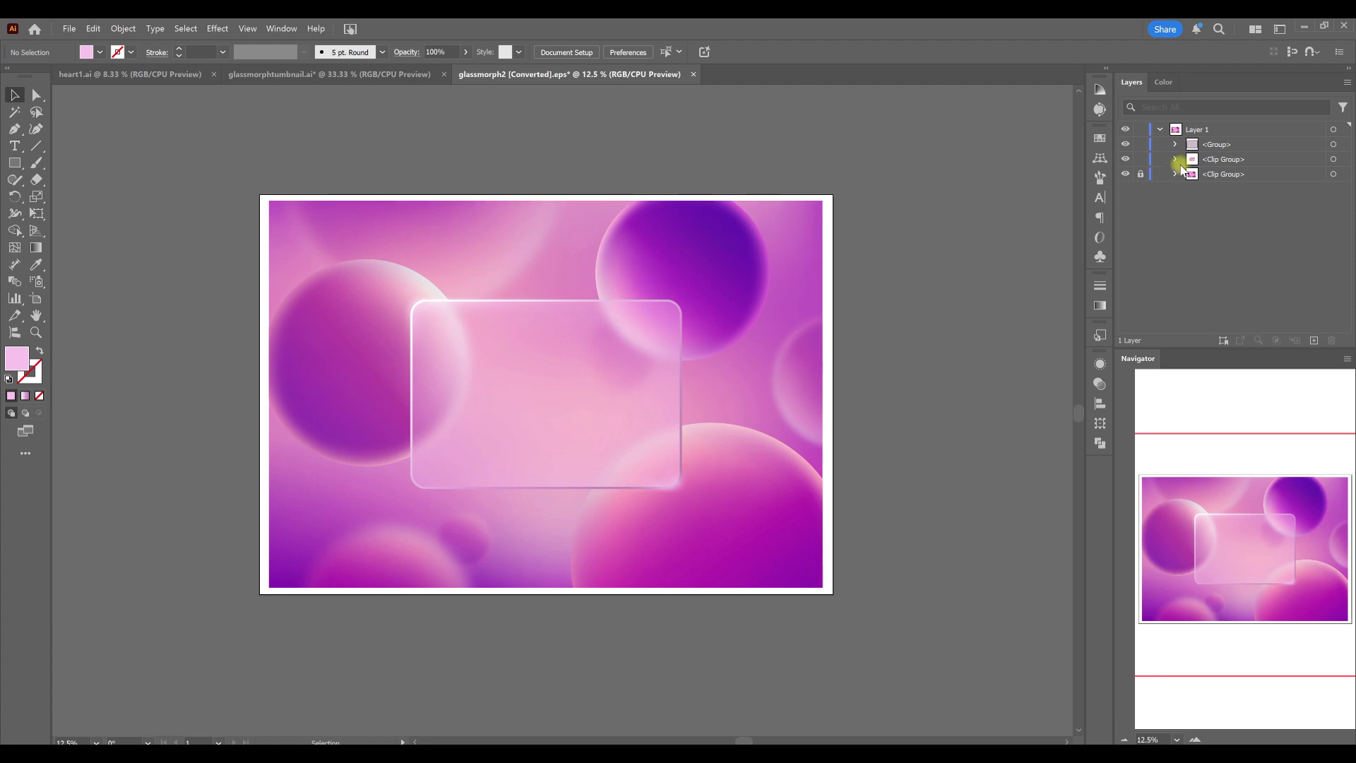
{"action": "left_click", "coordinate": [1346, 159]}
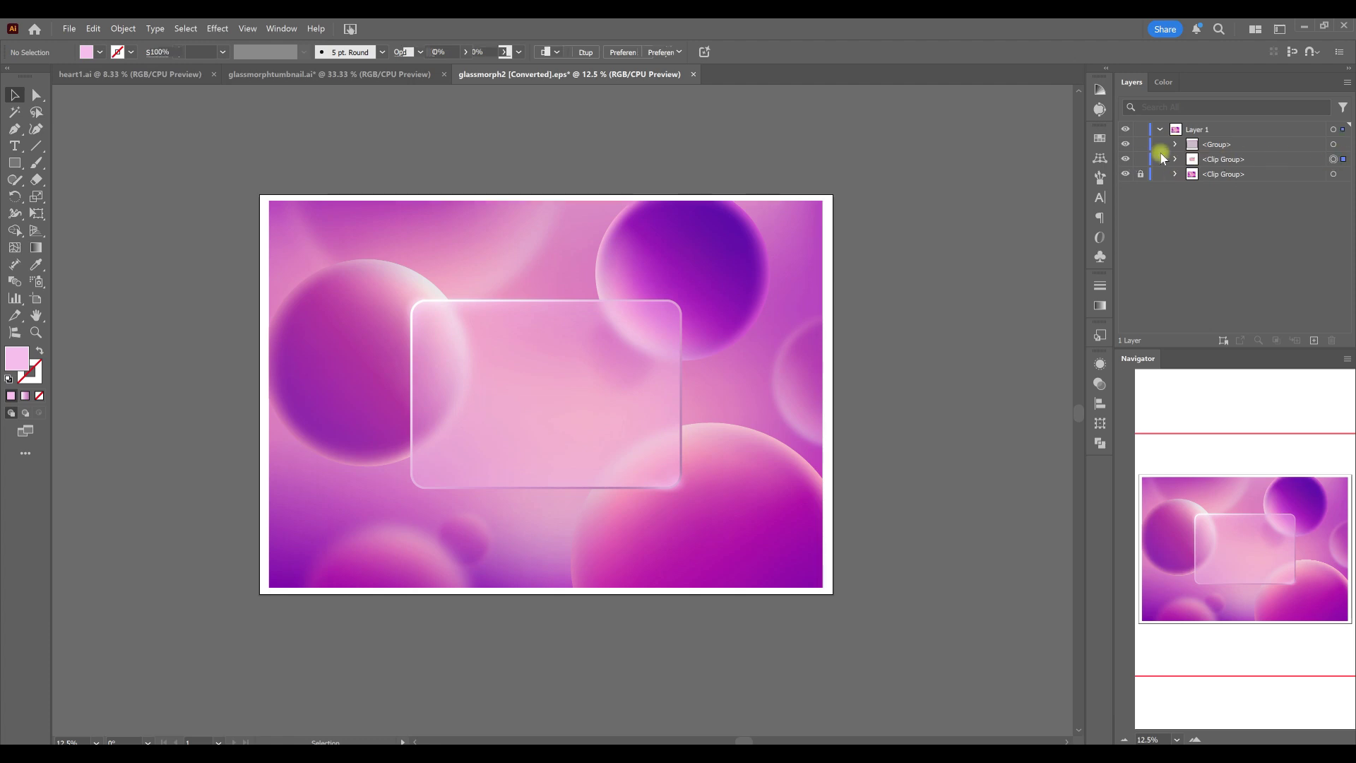
{"action": "left_click", "coordinate": [1176, 159]}
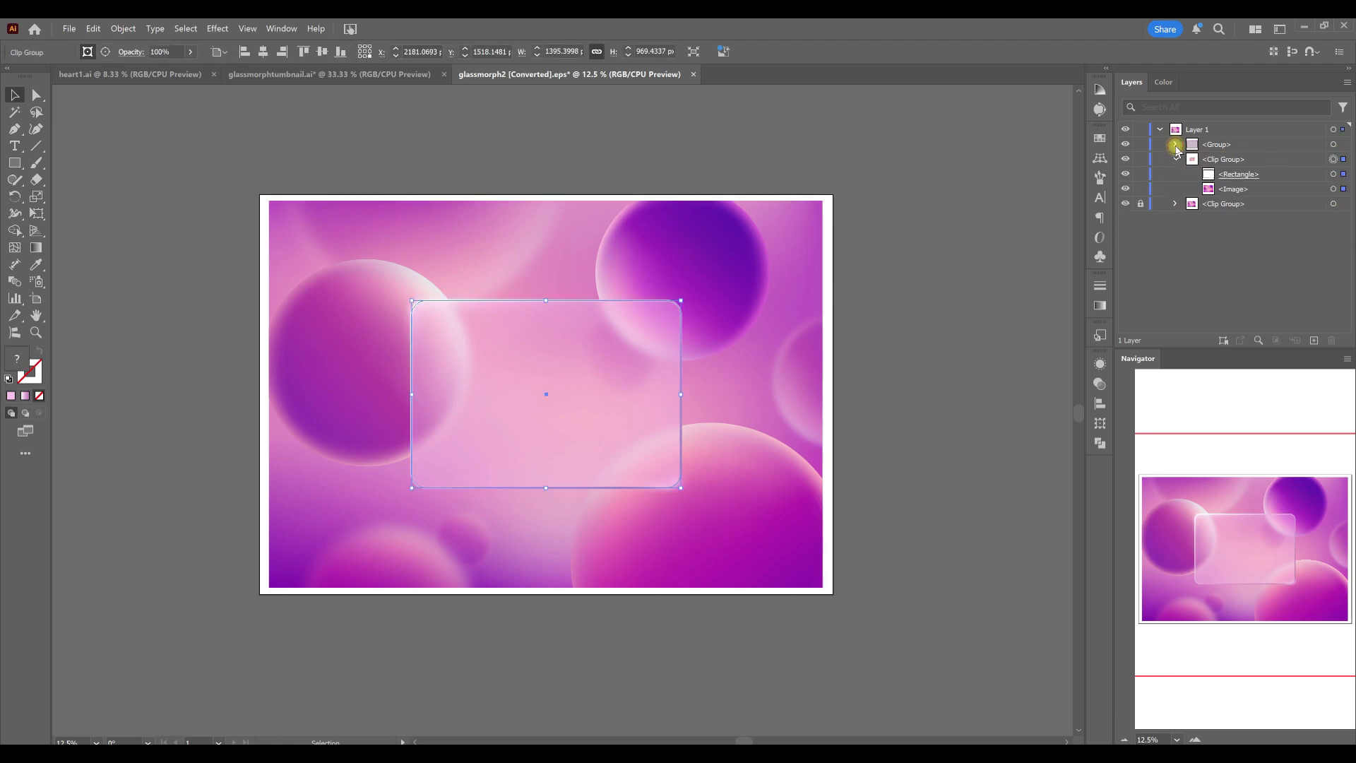
{"action": "left_click", "coordinate": [1176, 144]}
{"action": "left_click", "coordinate": [1176, 203]}
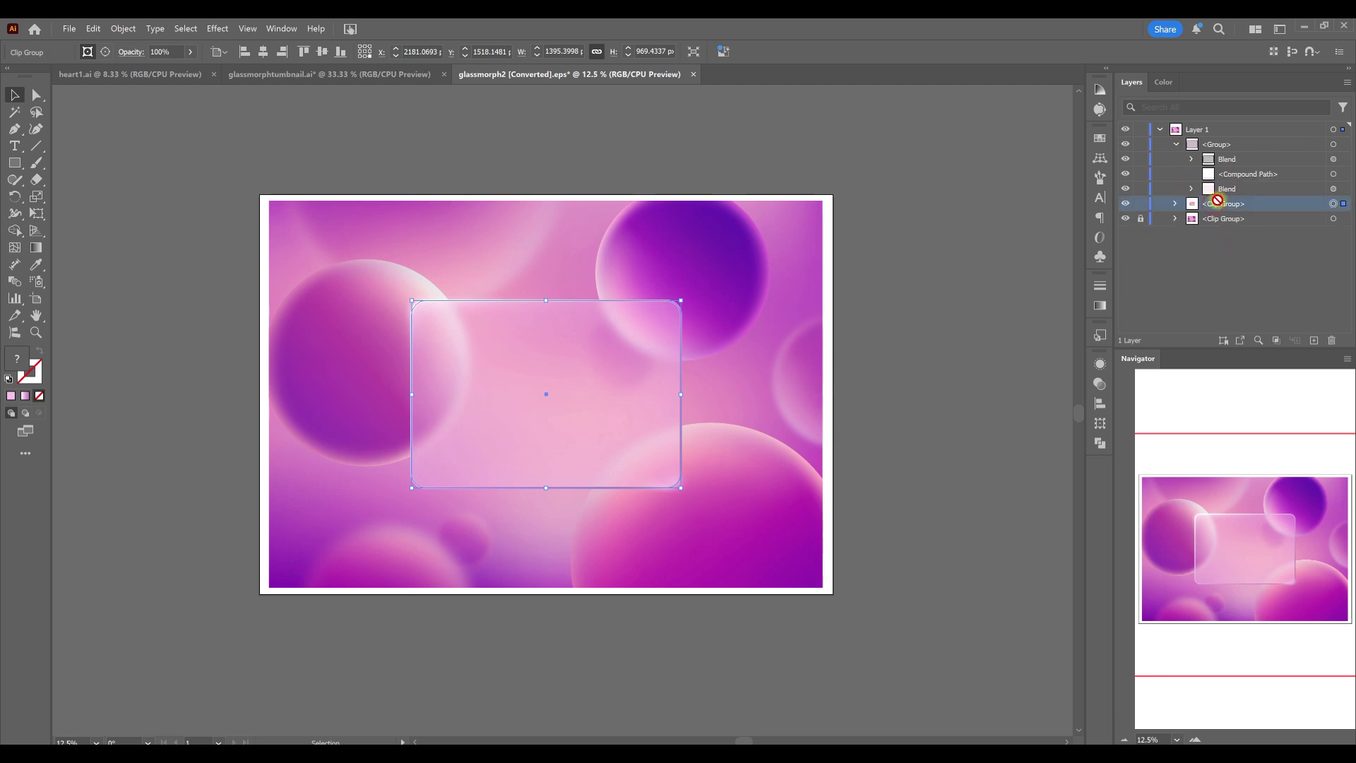
{"action": "left_click_drag", "start_coordinate": [1223, 197], "coordinate": [1204, 200]}
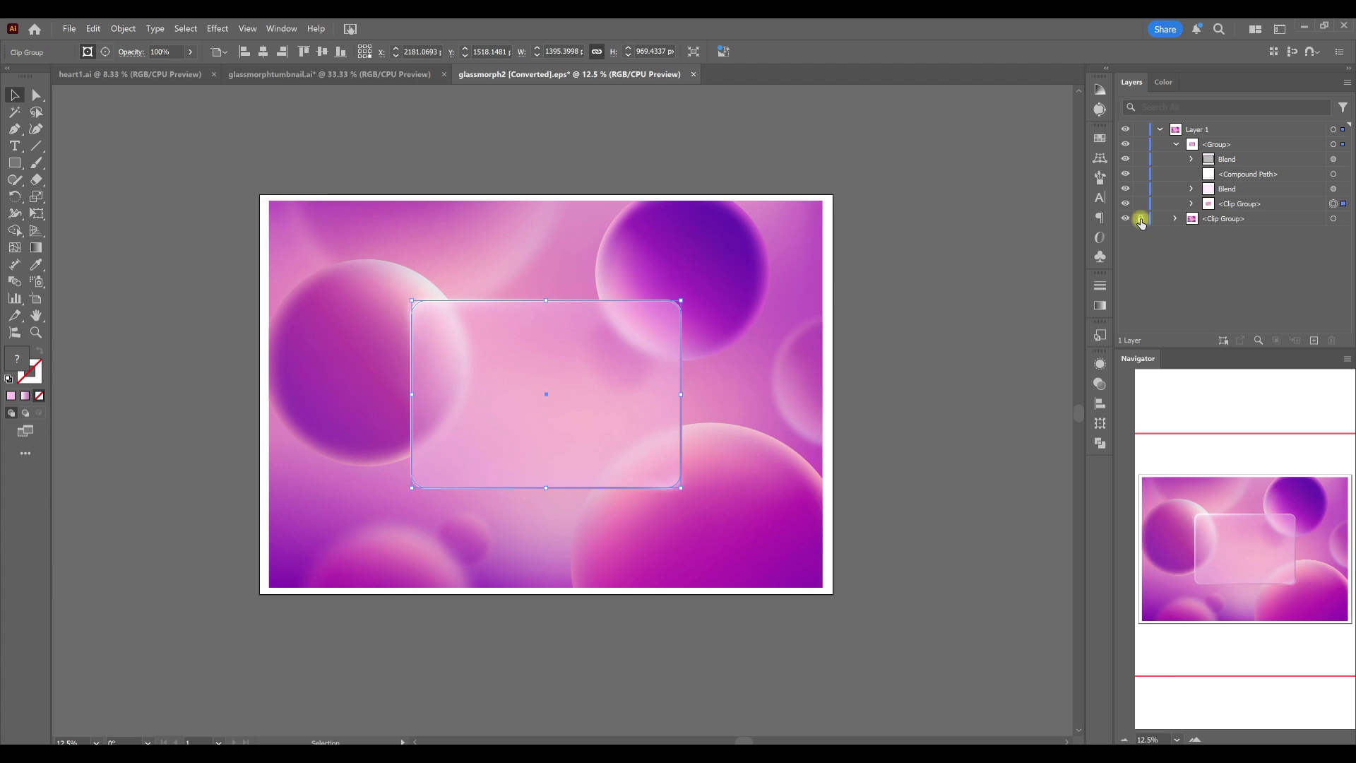
Step: Select the card group without its blurred image, then reposition and resize the card to about 1491 × 1137 px
{"action": "left_click", "coordinate": [1191, 204]}
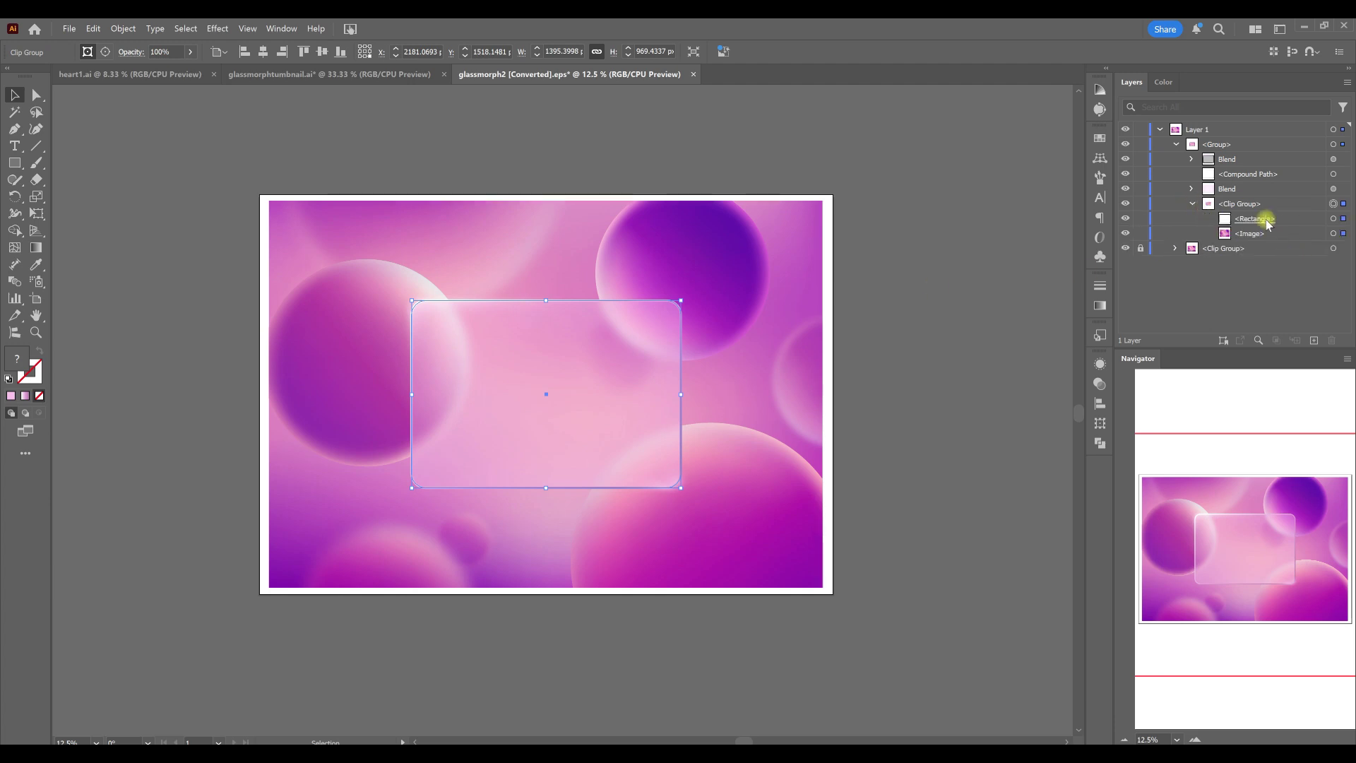
{"action": "left_click", "coordinate": [1333, 144]}
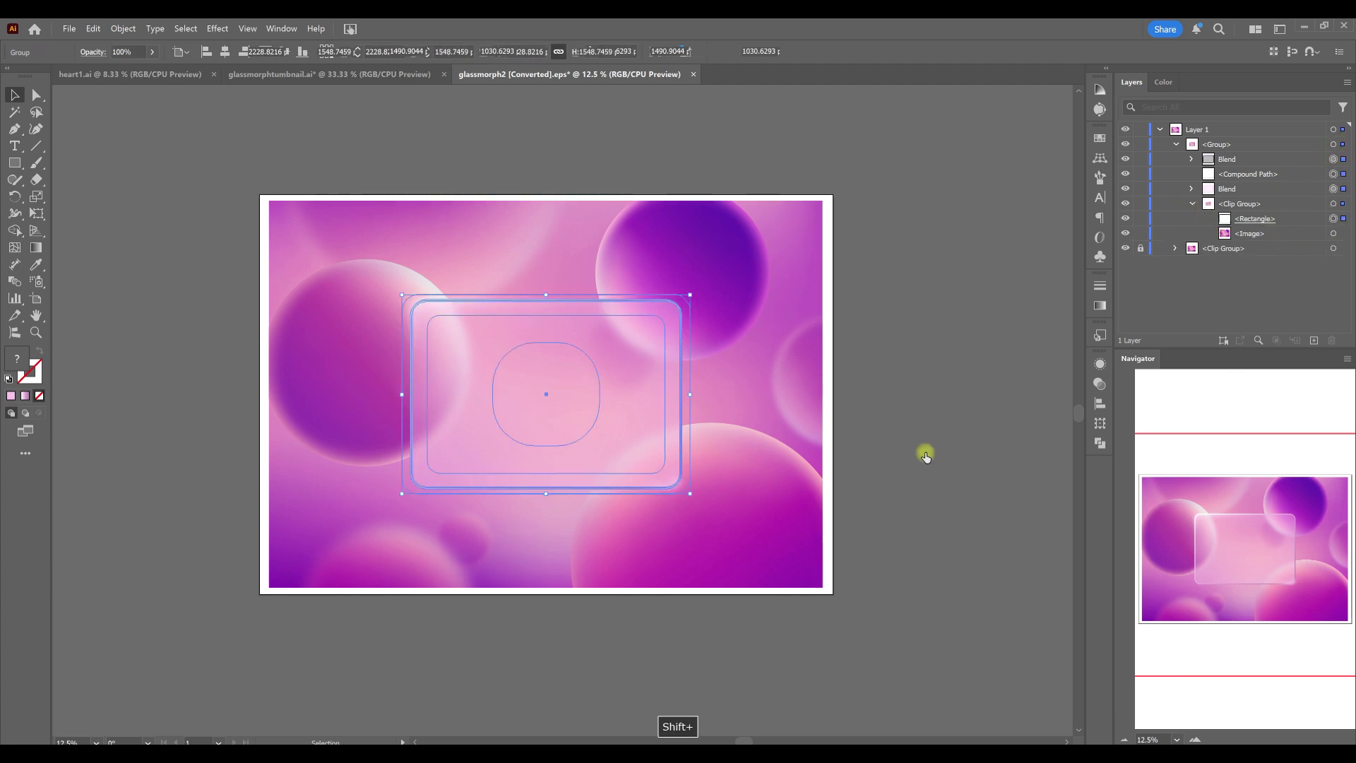
{"action": "left_click_drag", "start_coordinate": [667, 485], "coordinate": [683, 519]}
{"action": "left_click_drag", "start_coordinate": [555, 336], "coordinate": [591, 375]}
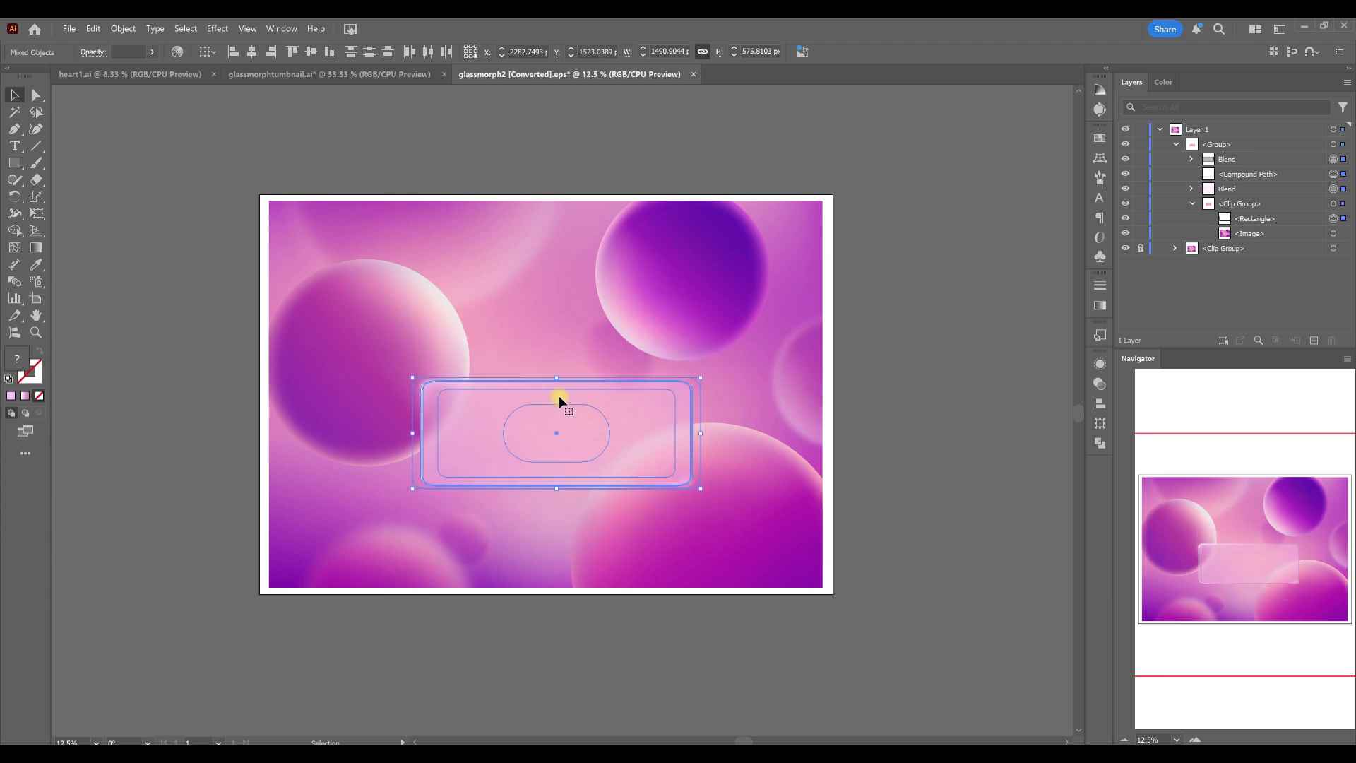
{"action": "left_click_drag", "start_coordinate": [627, 483], "coordinate": [578, 484]}
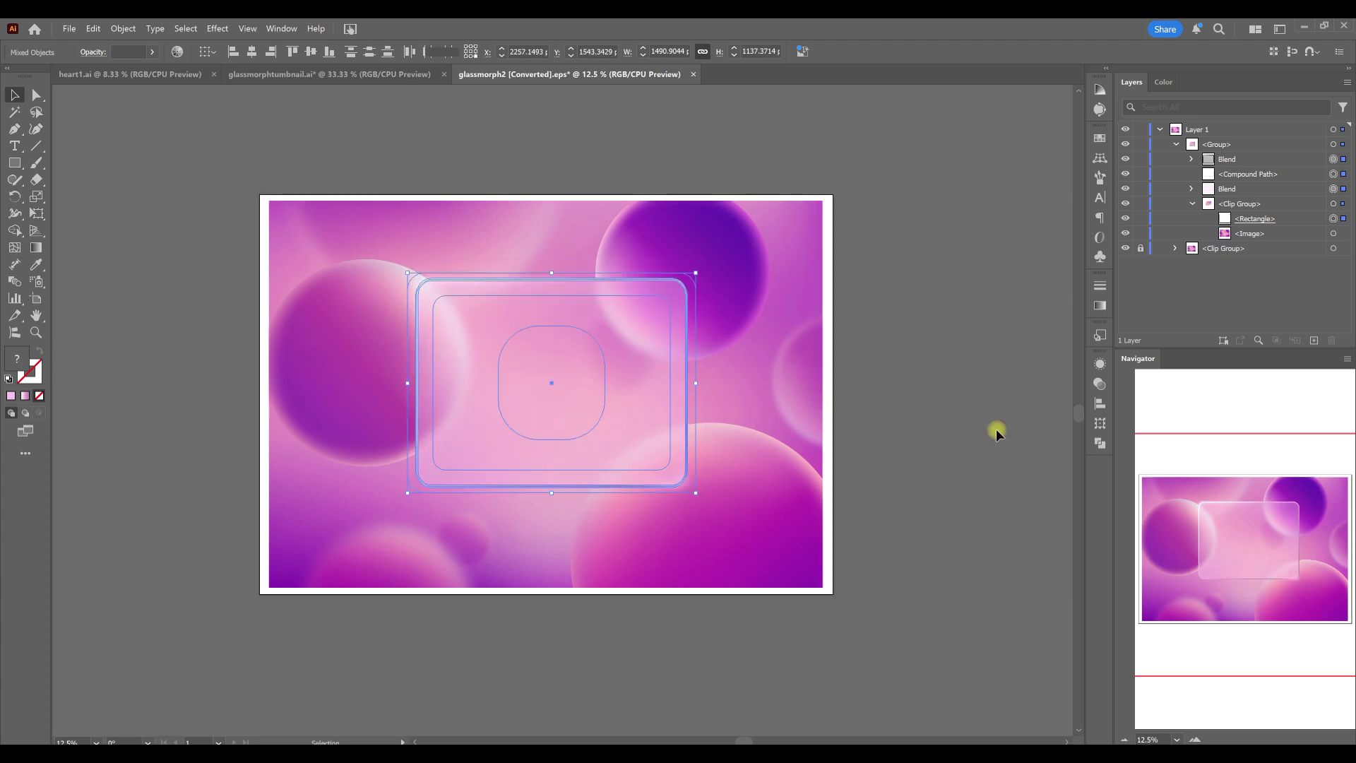
{"action": "left_click", "coordinate": [996, 429]}
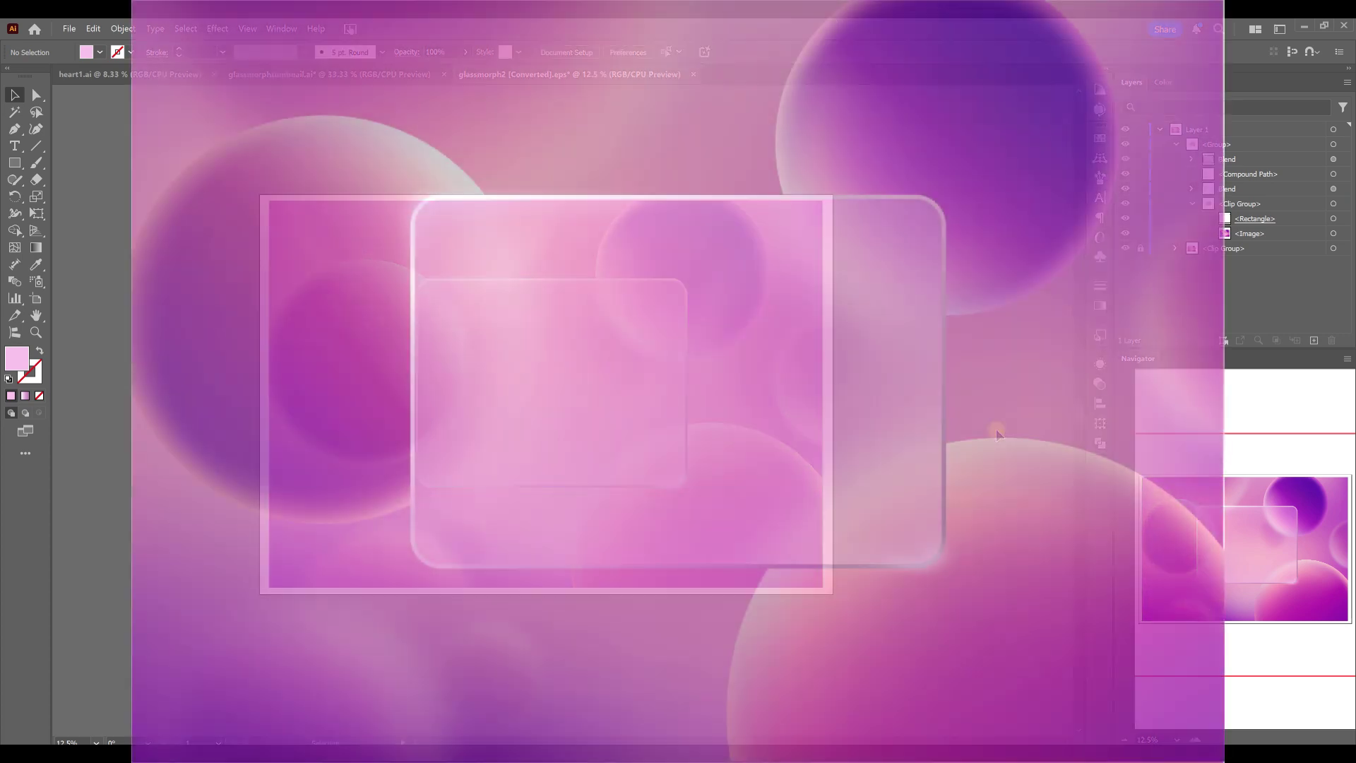